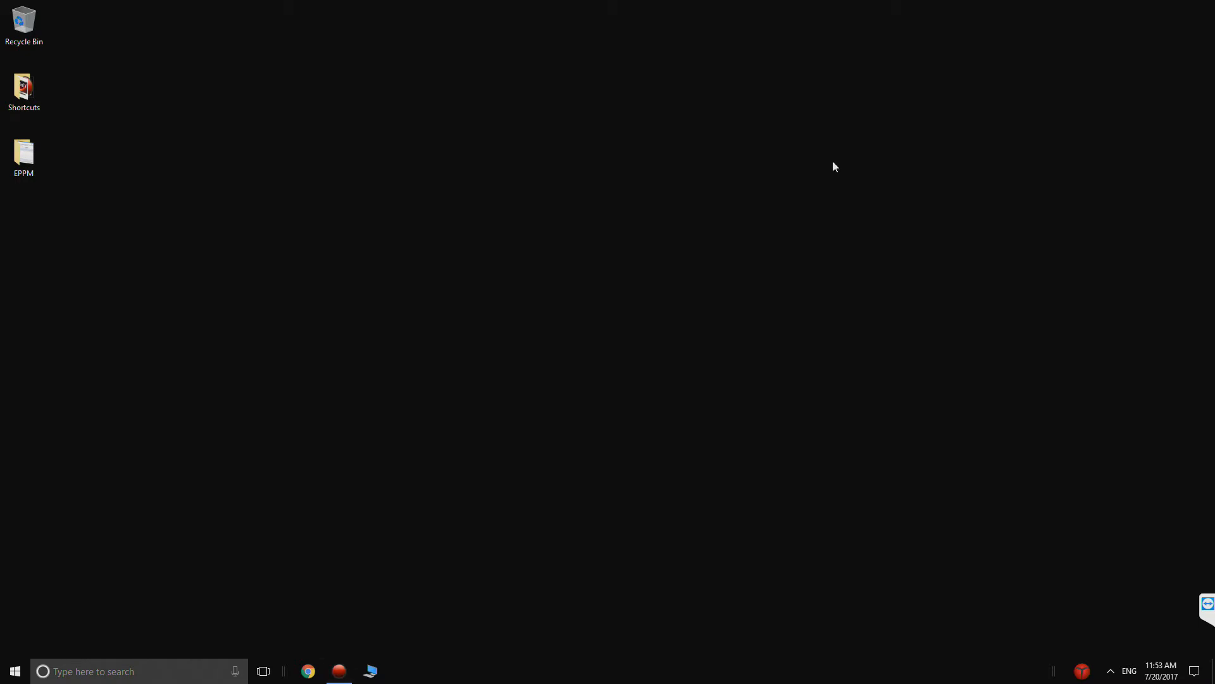
- Open Google Chrome to start a web session
left_click(310, 671)
double_click(816, 265)
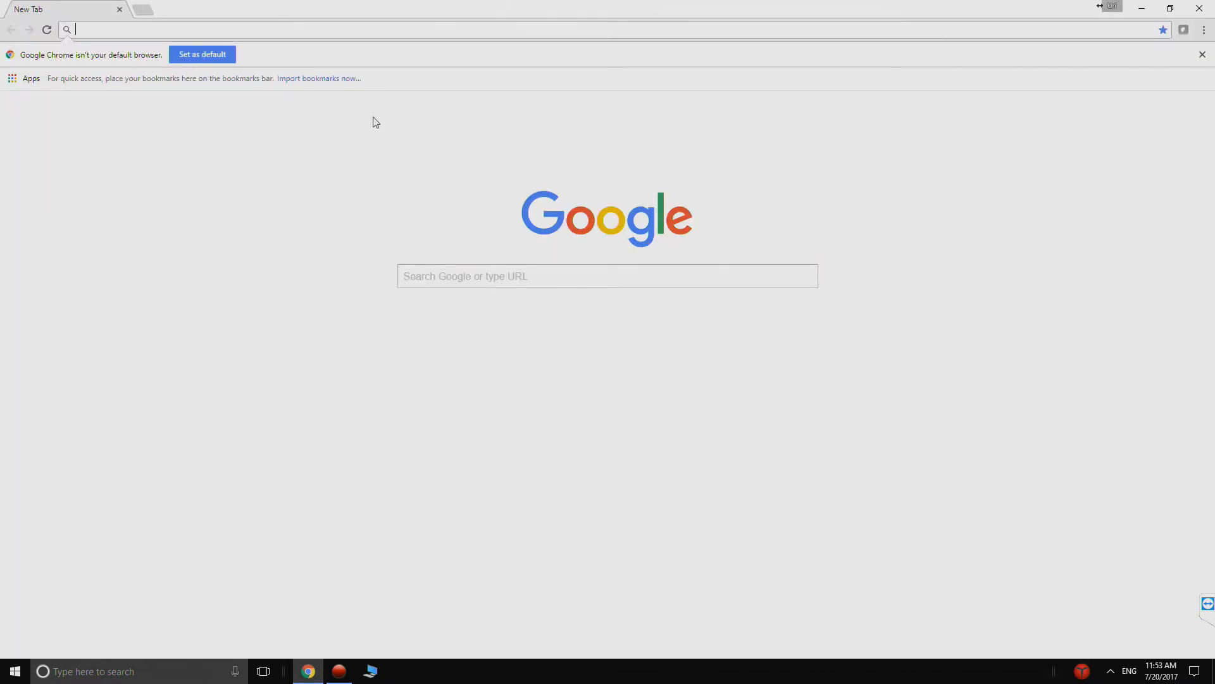
type("doc.")
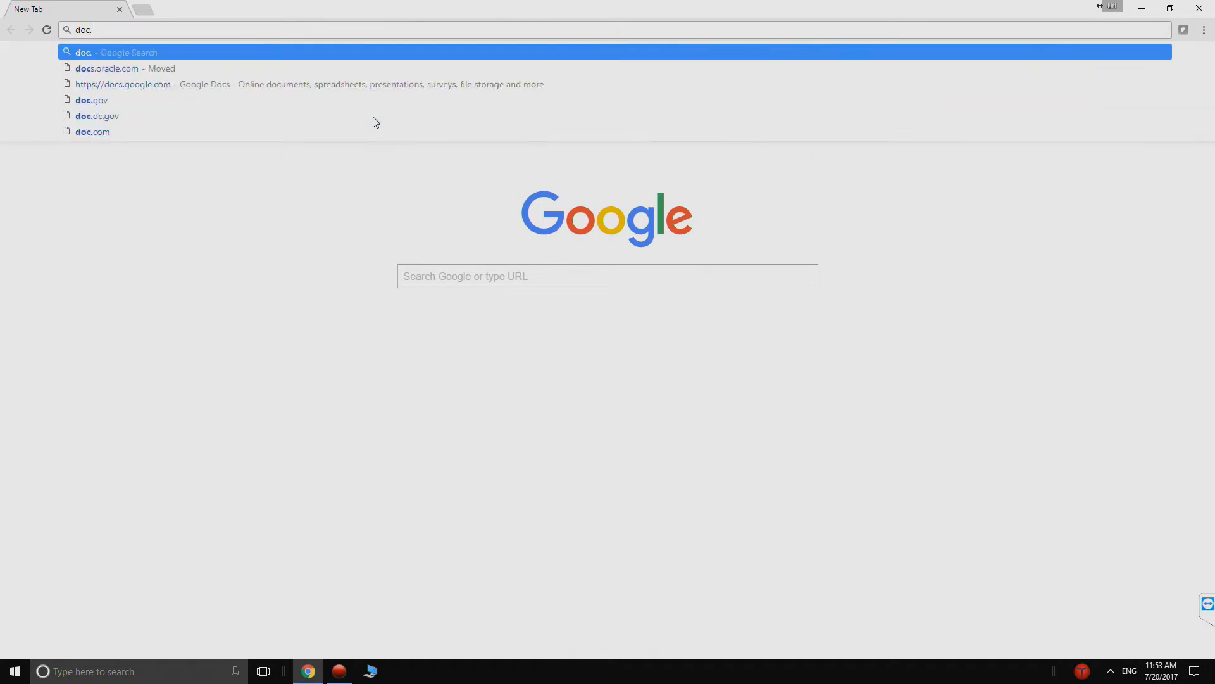
type("oracle.com")
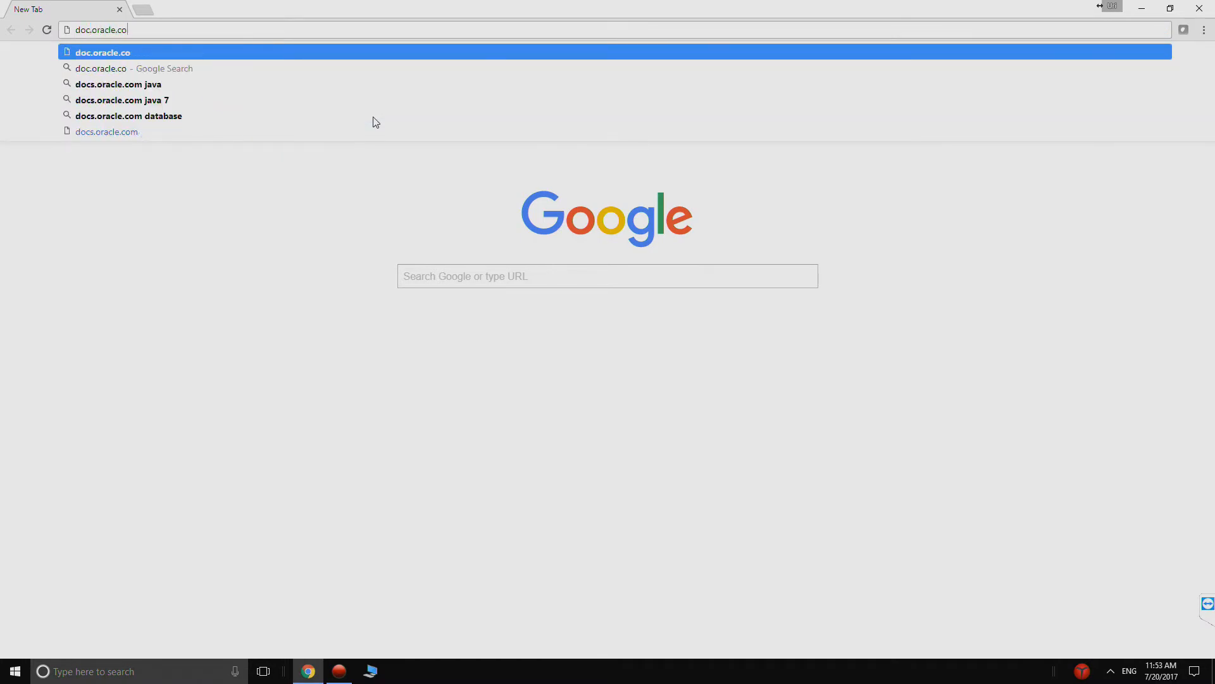
key("Return")
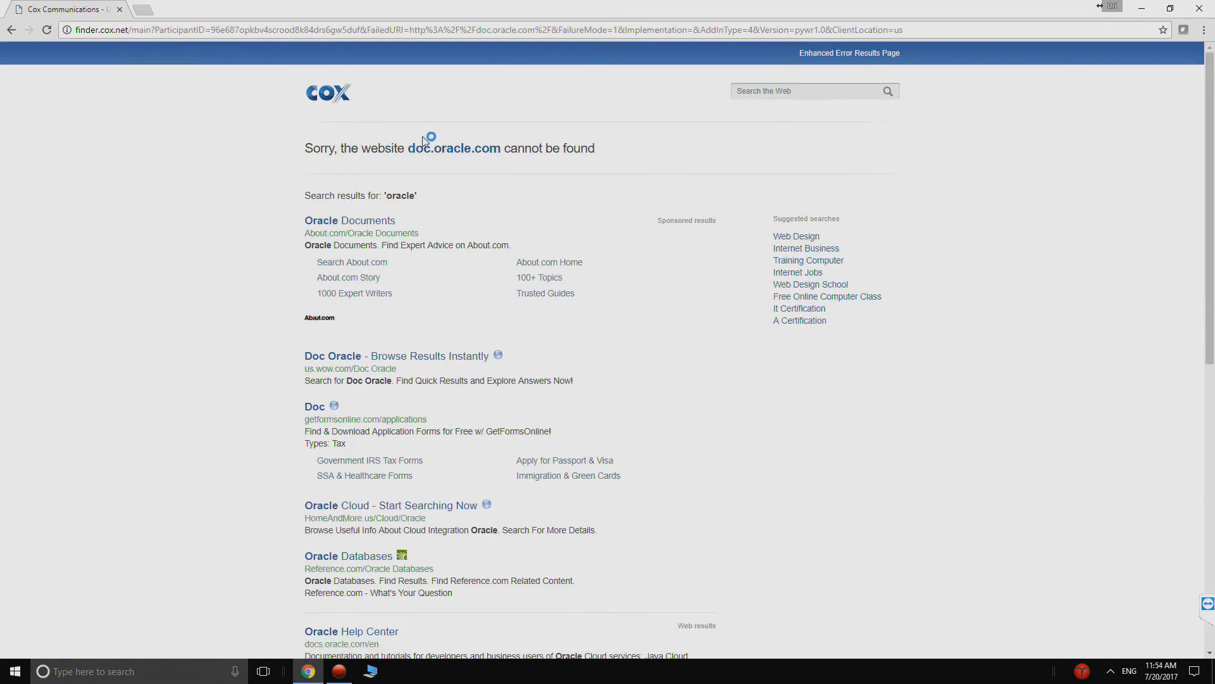
- Load the Oracle Help Center at docs.oracle.com
left_click(251, 34)
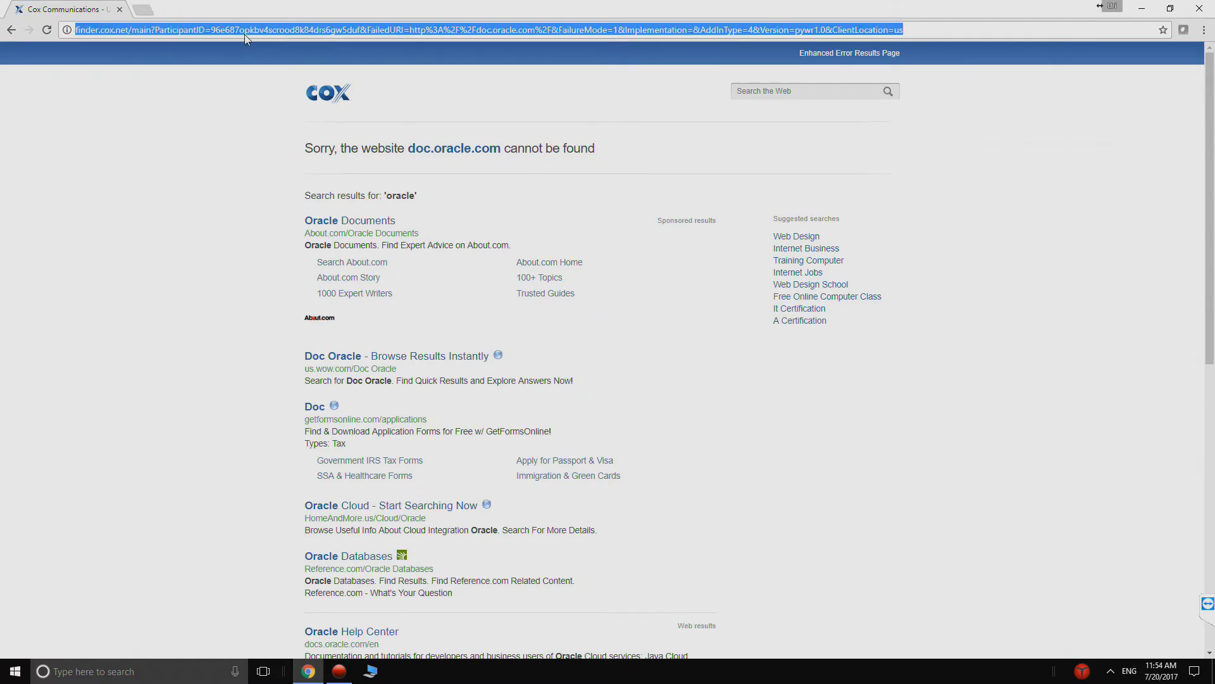
type("docs.")
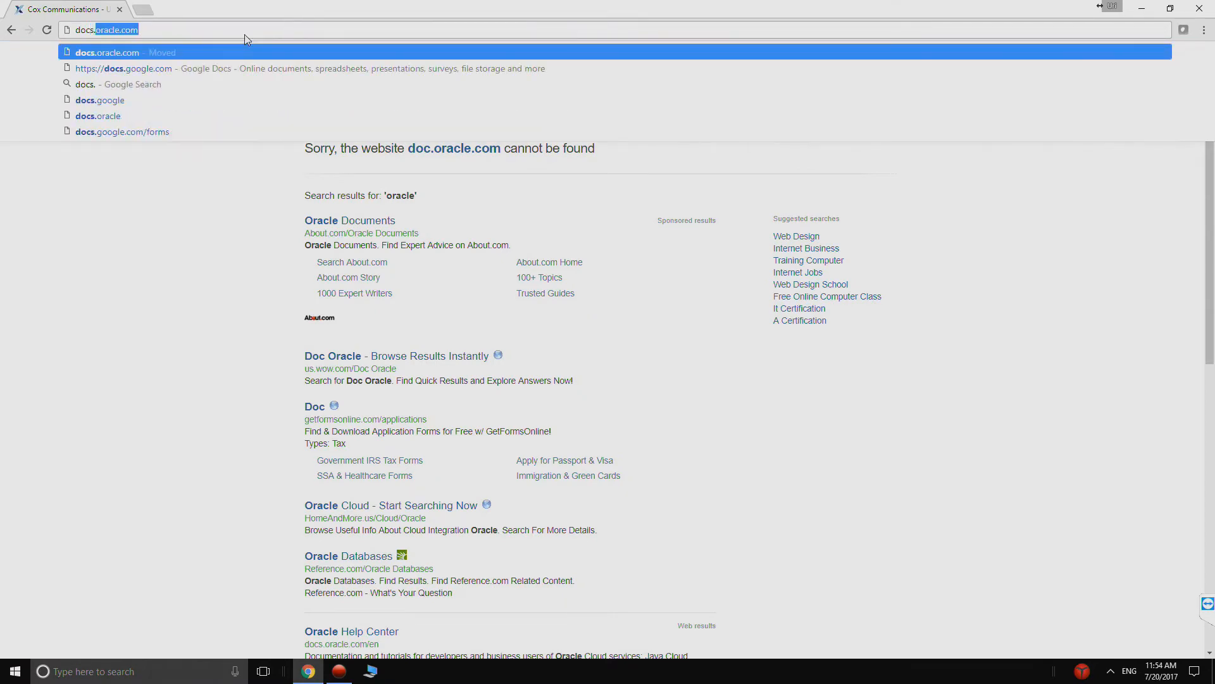
key("Return")
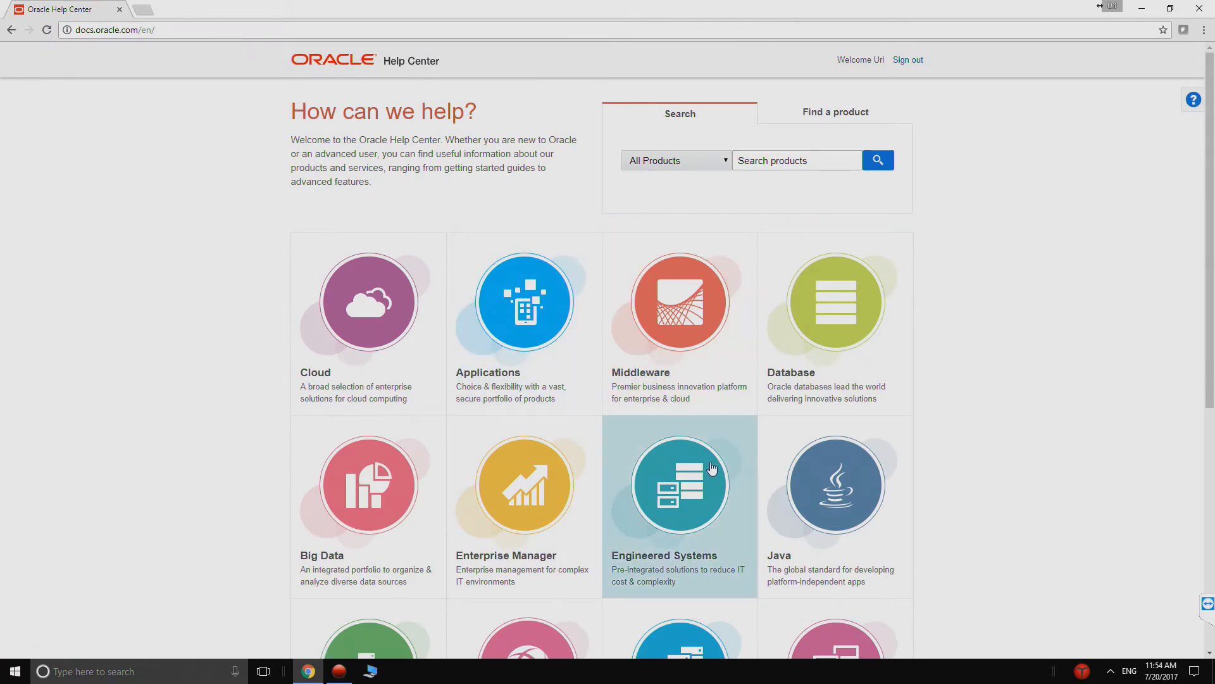
- Open the Primavera Applications documentation from the A-Z list of Oracle application documentation
left_click(524, 325)
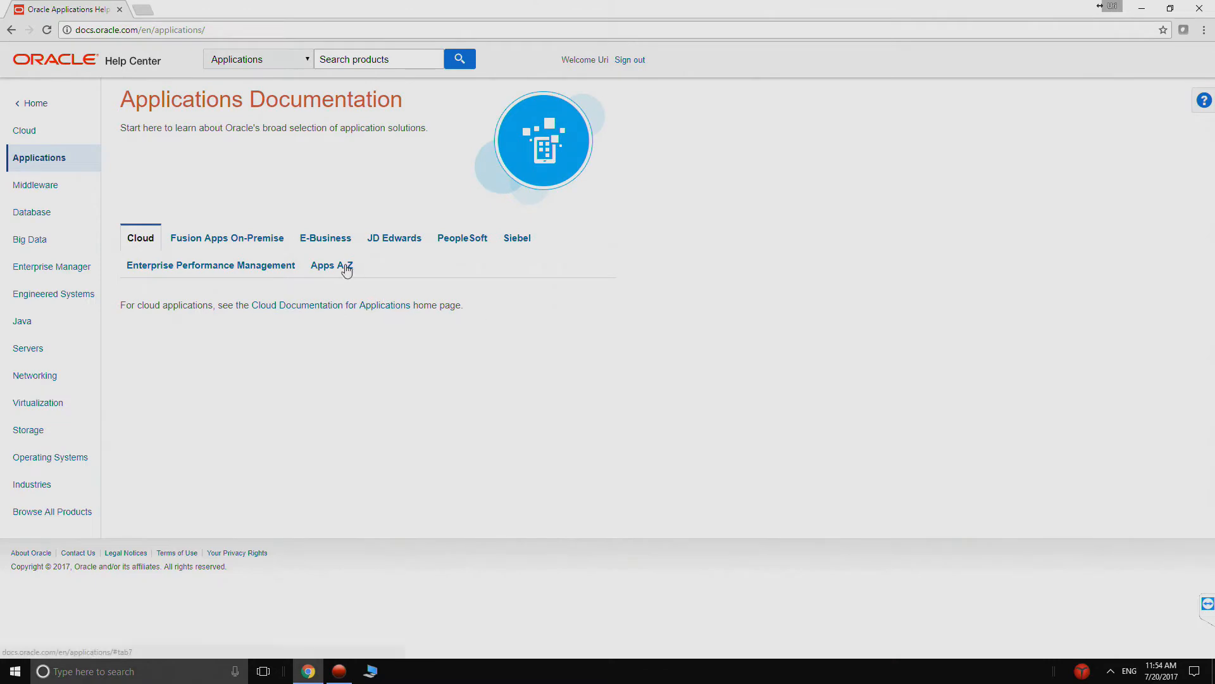
left_click(344, 269)
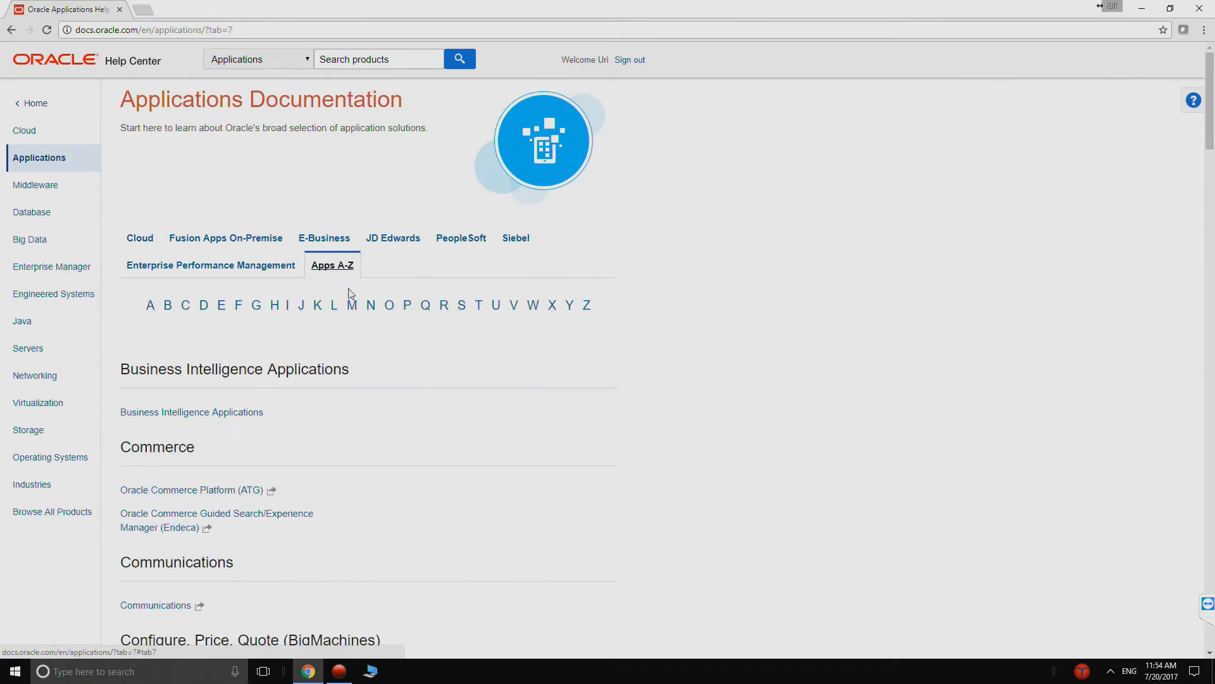
left_click(409, 306)
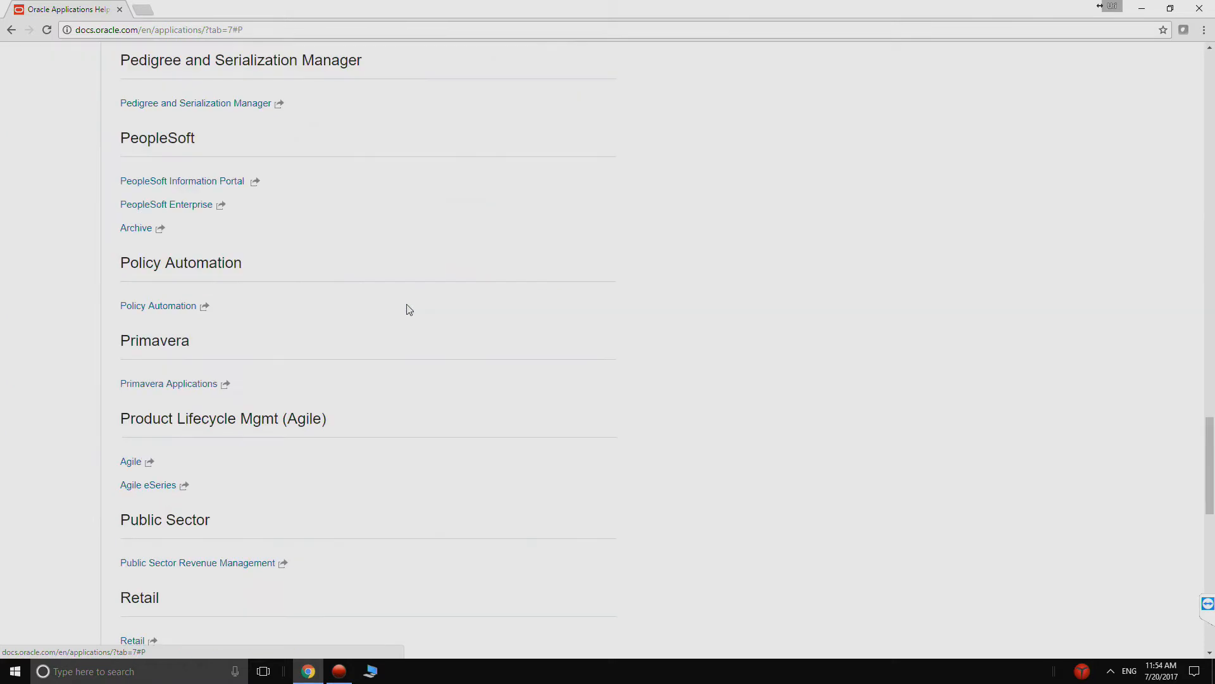
left_click(195, 384)
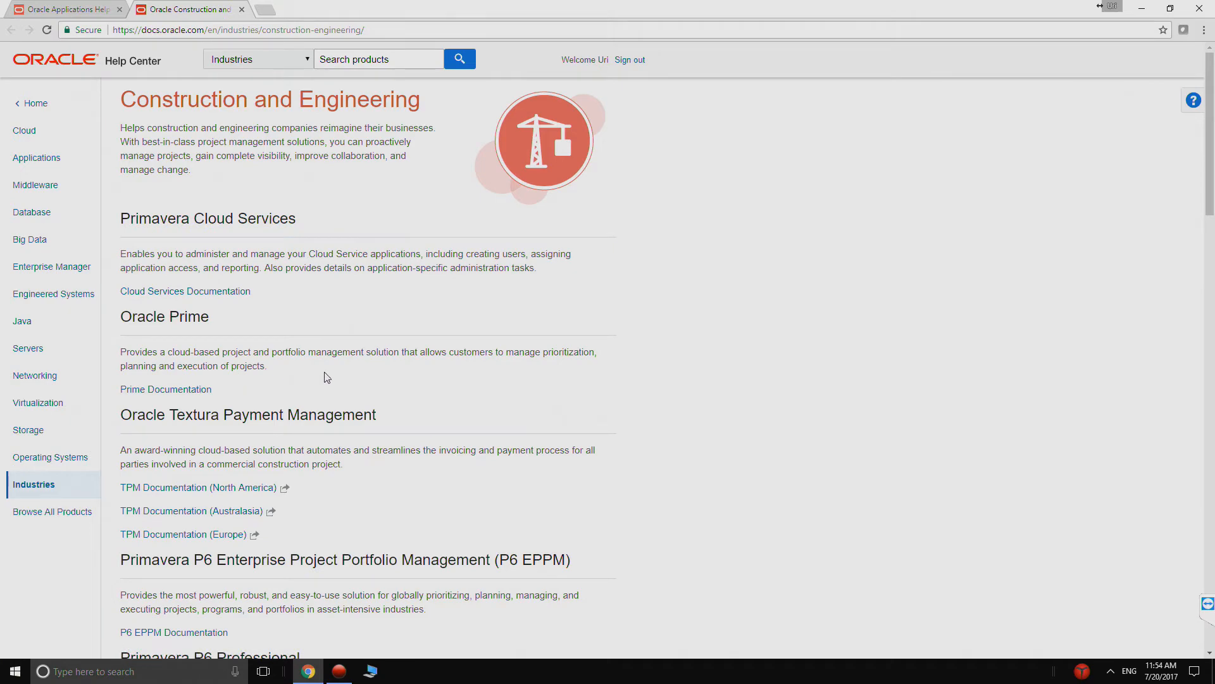
- Open the P6 EPPM 17 user and integration library and go to its on-premises Installation and Configuration Documentation
scroll(234, 441, "down", 3)
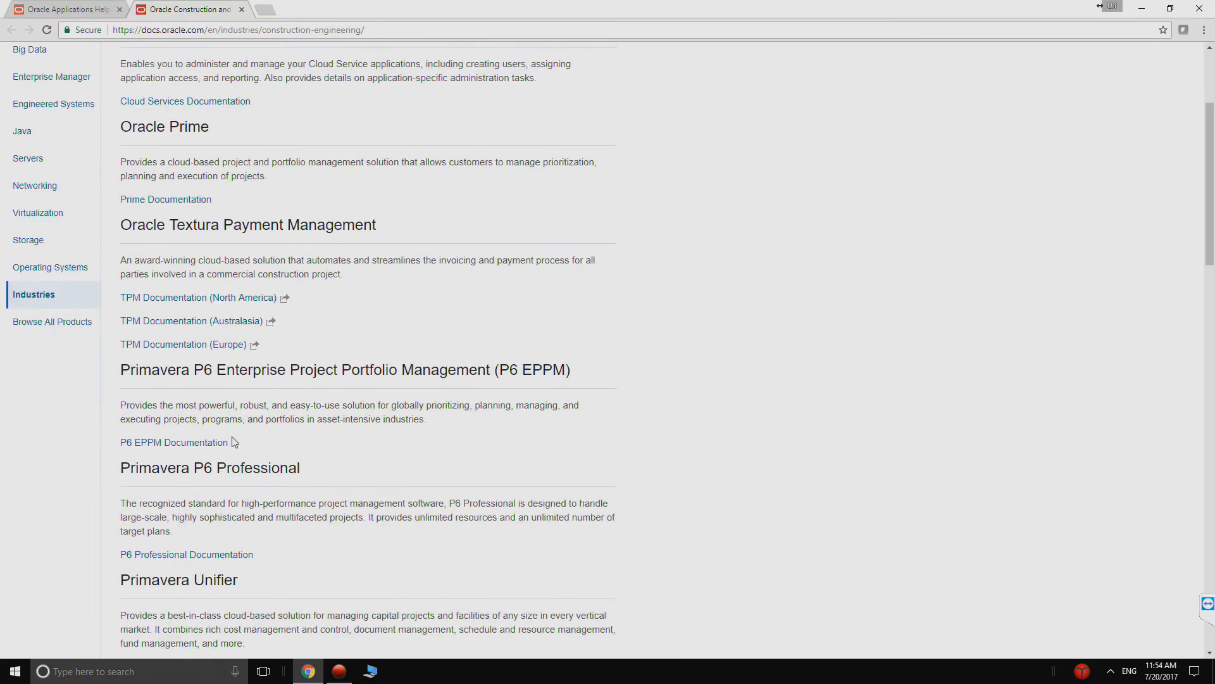
left_click(214, 442)
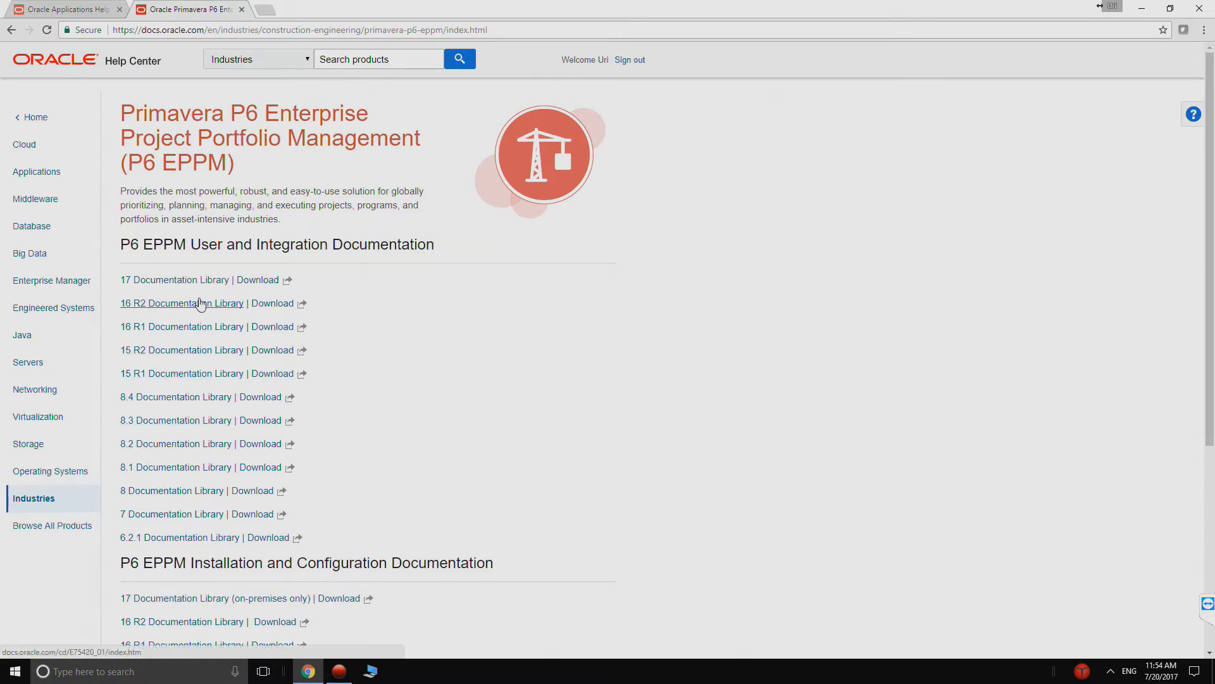
left_click(163, 284)
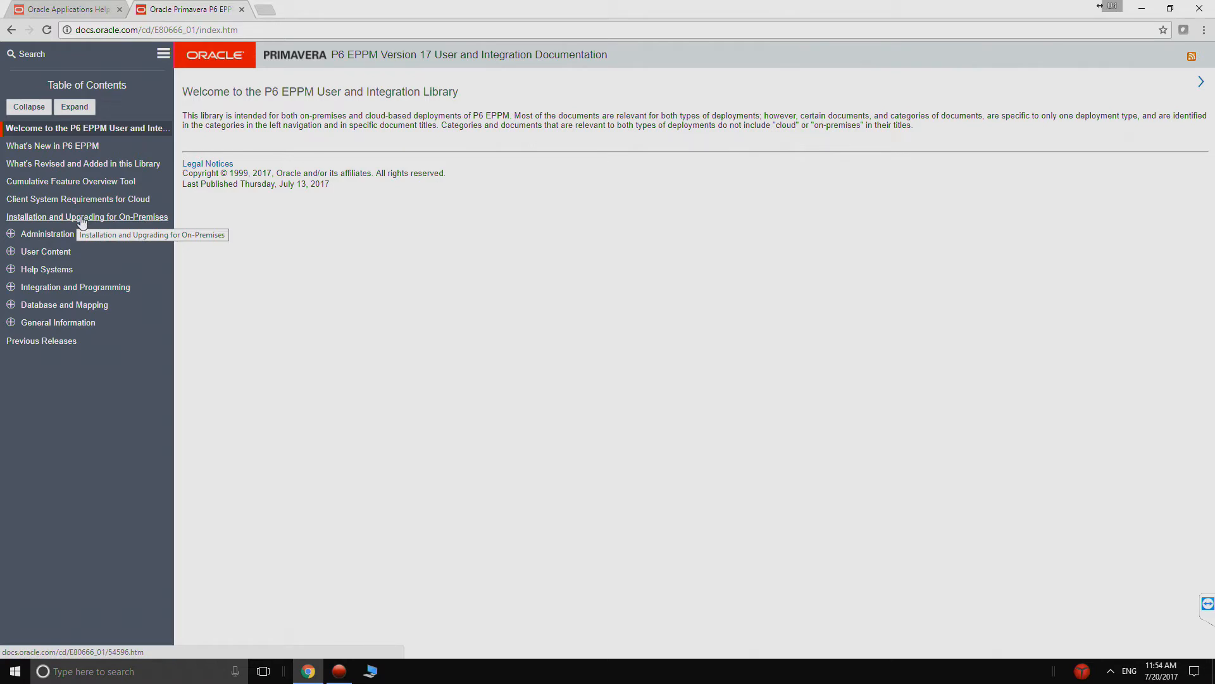
left_click(105, 221)
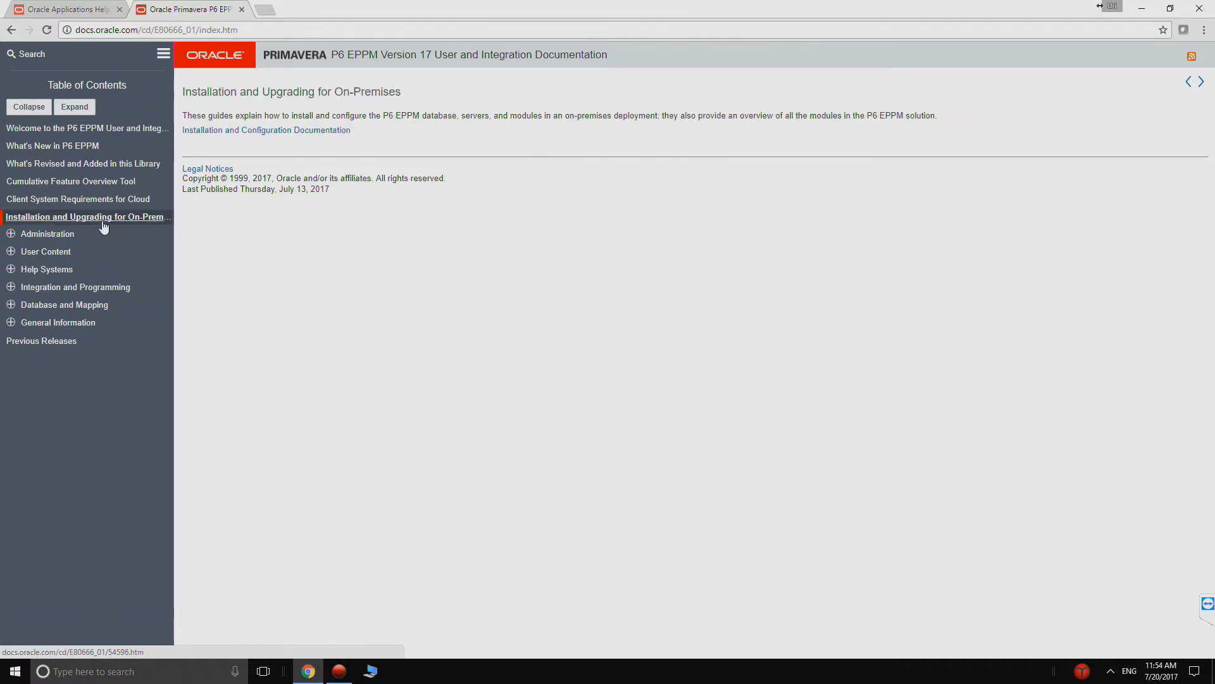
left_click(227, 133)
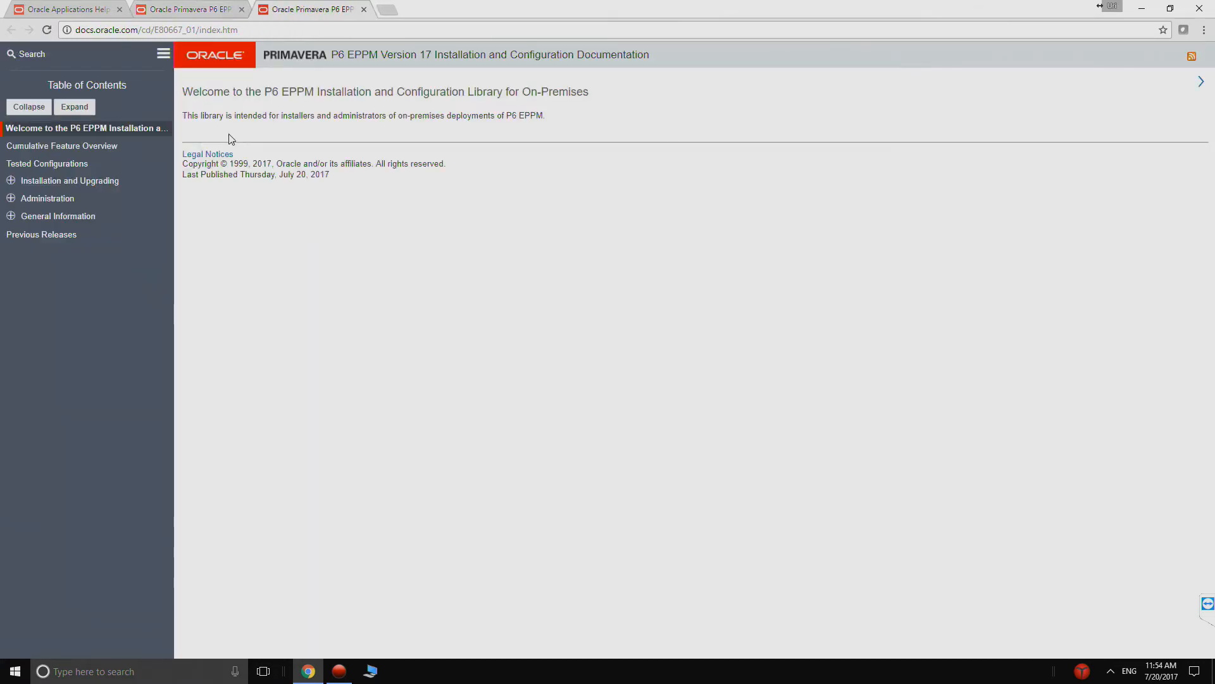
- Download the Tested Configurations spreadsheet for P6 EPPM version 17 and open it
left_click(74, 166)
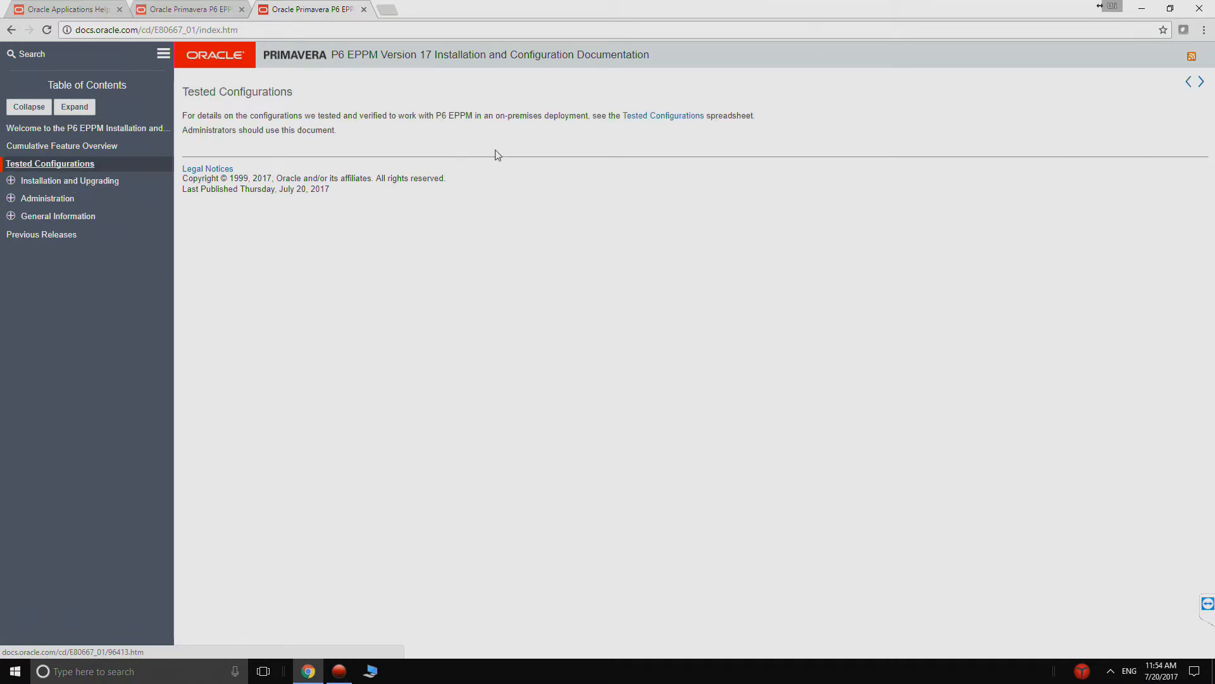
left_click(638, 121)
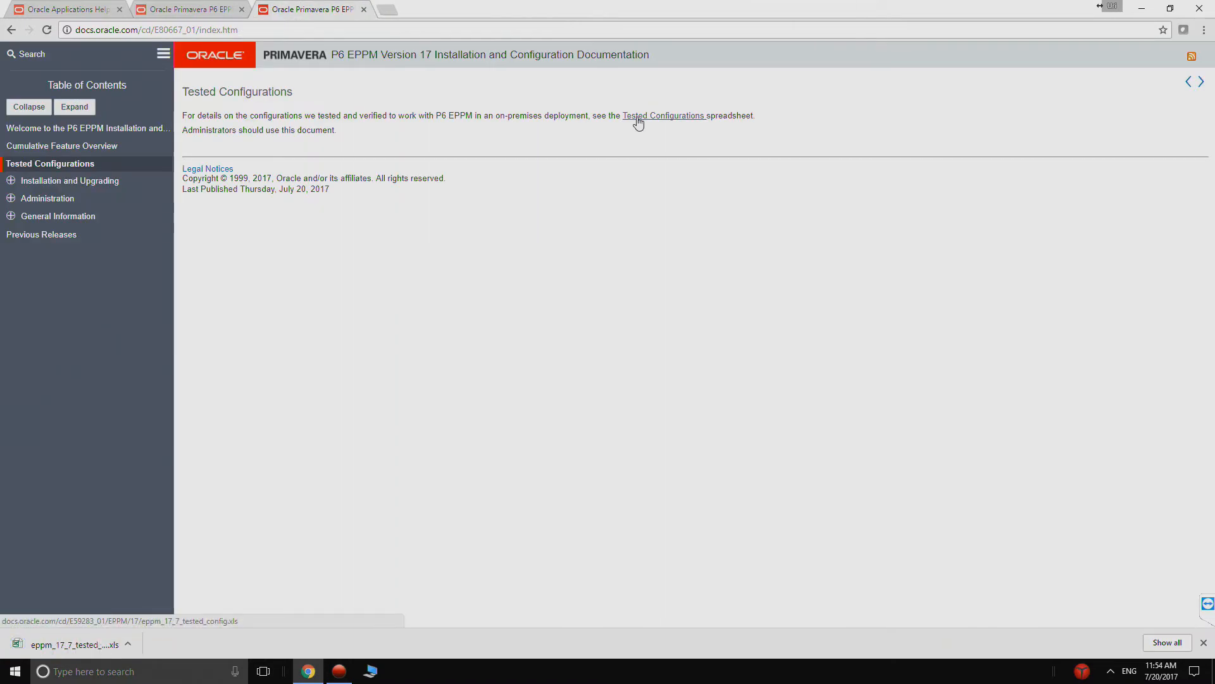
left_click(71, 644)
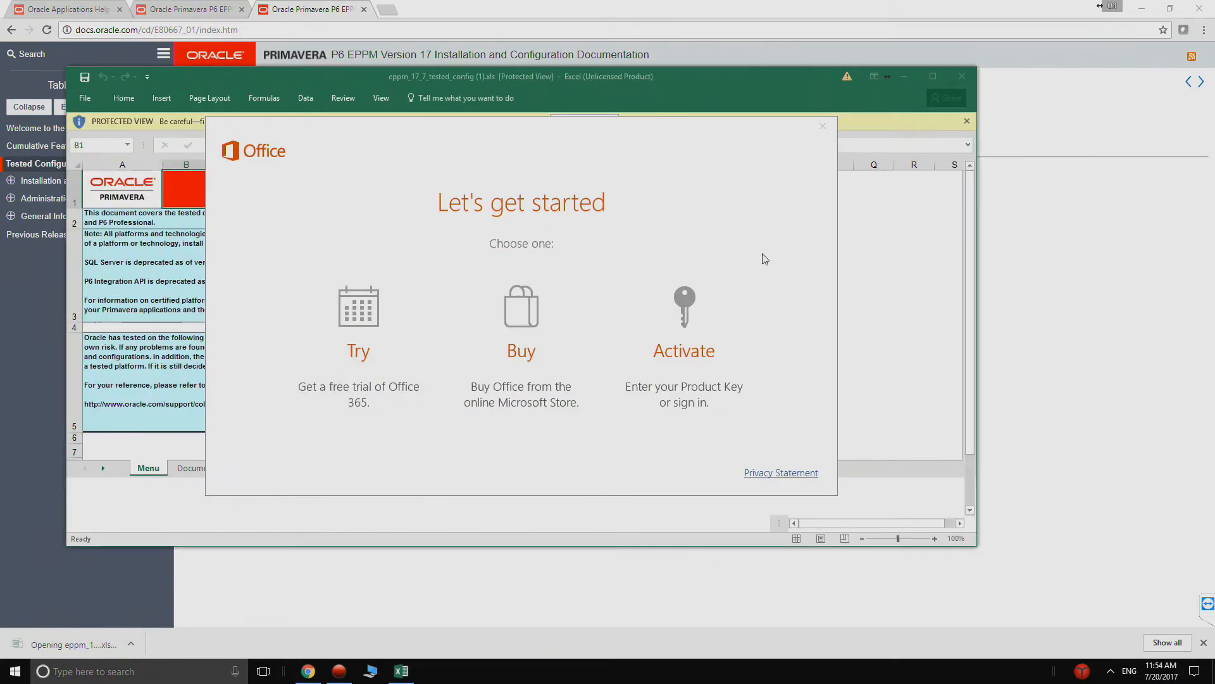
- Dismiss the Office trial offer and maximize the tested configurations workbook
left_click(374, 342)
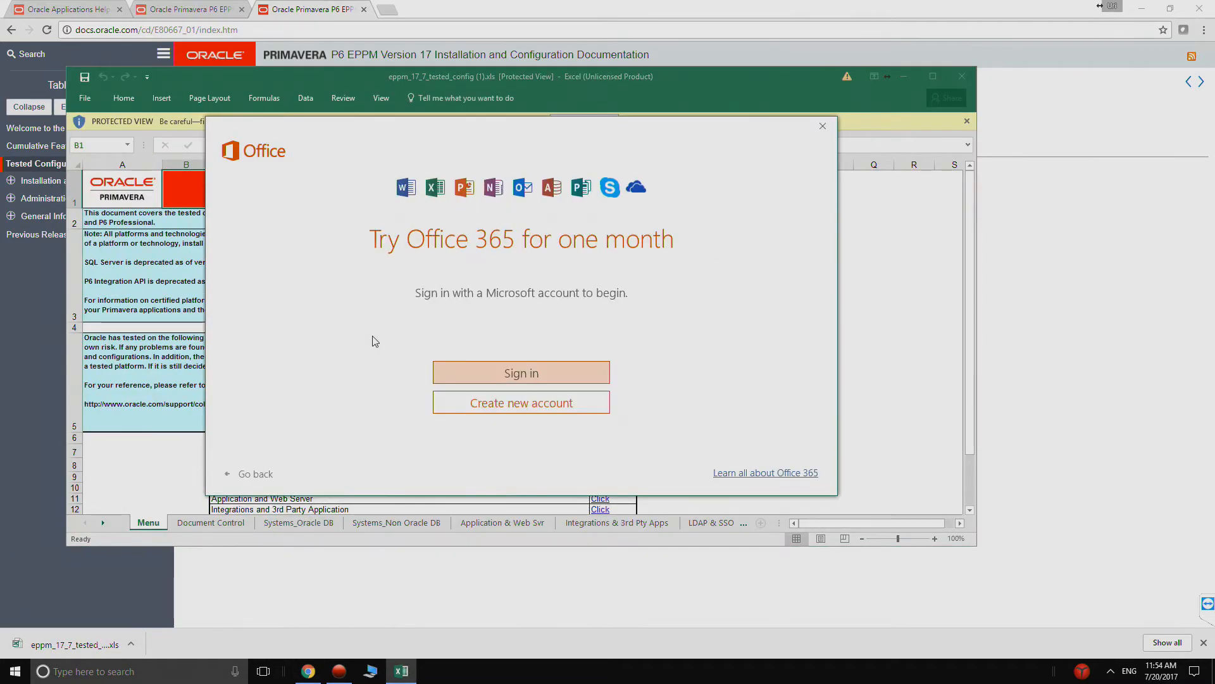
left_click(822, 129)
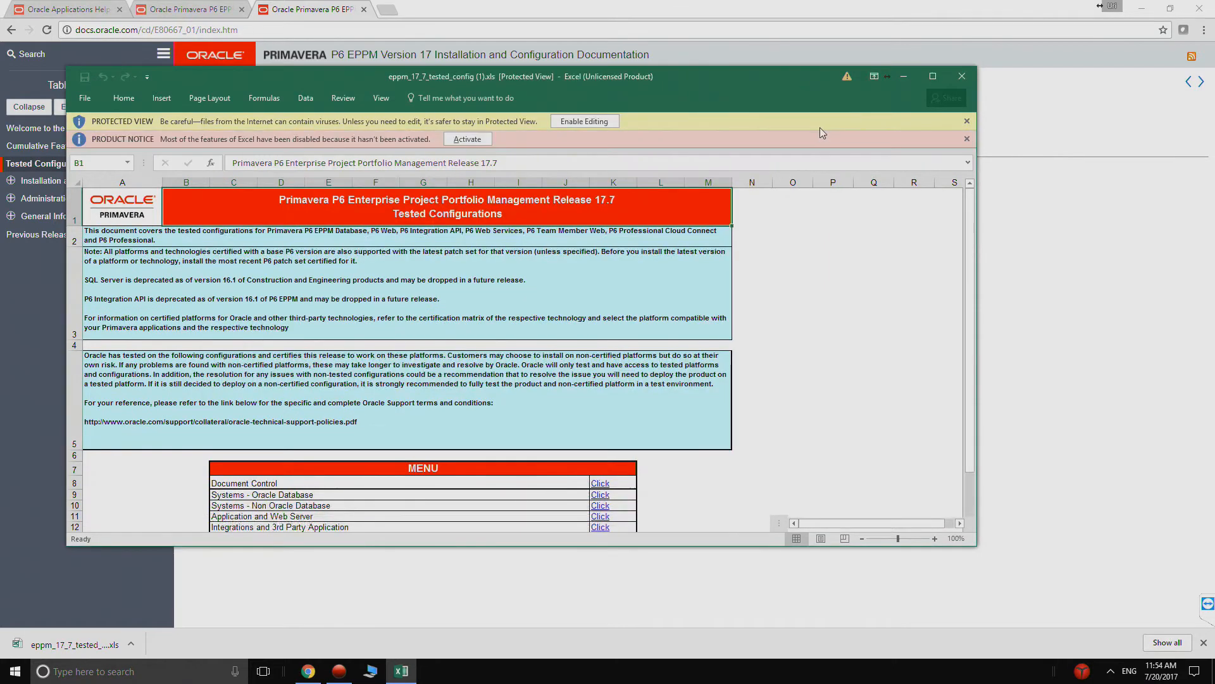
left_click(934, 76)
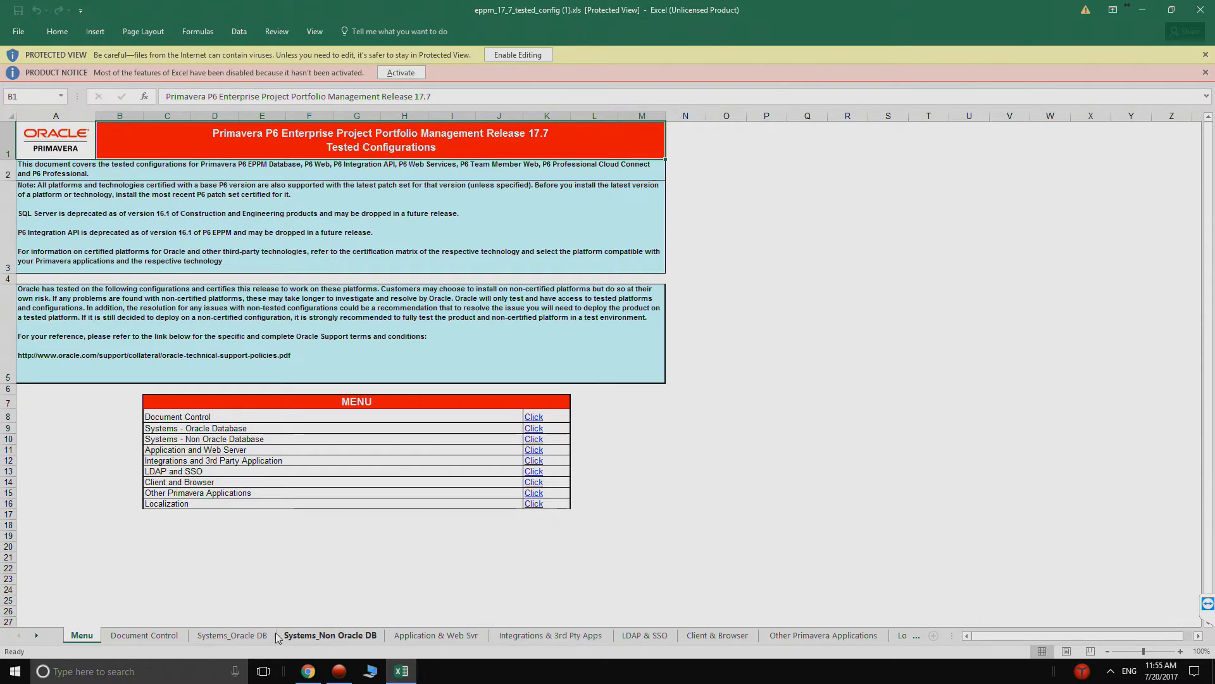
- Examine the Systems_Oracle DB sheet for the Oracle Database version tested with Oracle Linux 7
left_click(240, 636)
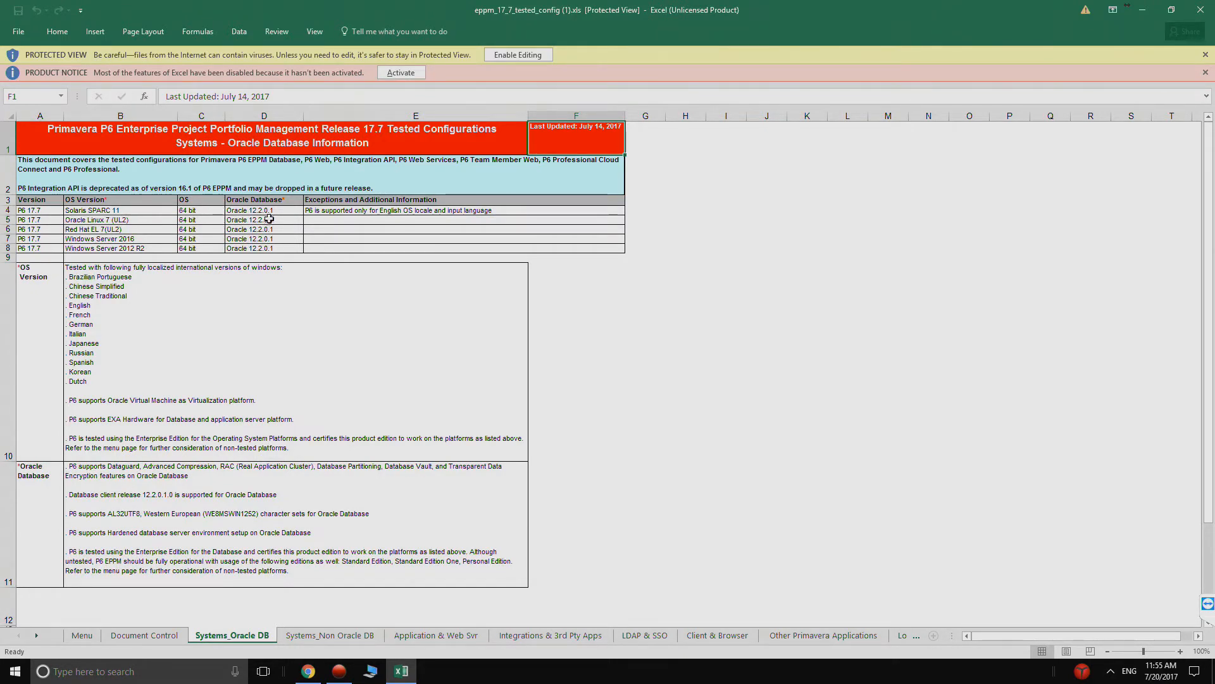
left_click(101, 223)
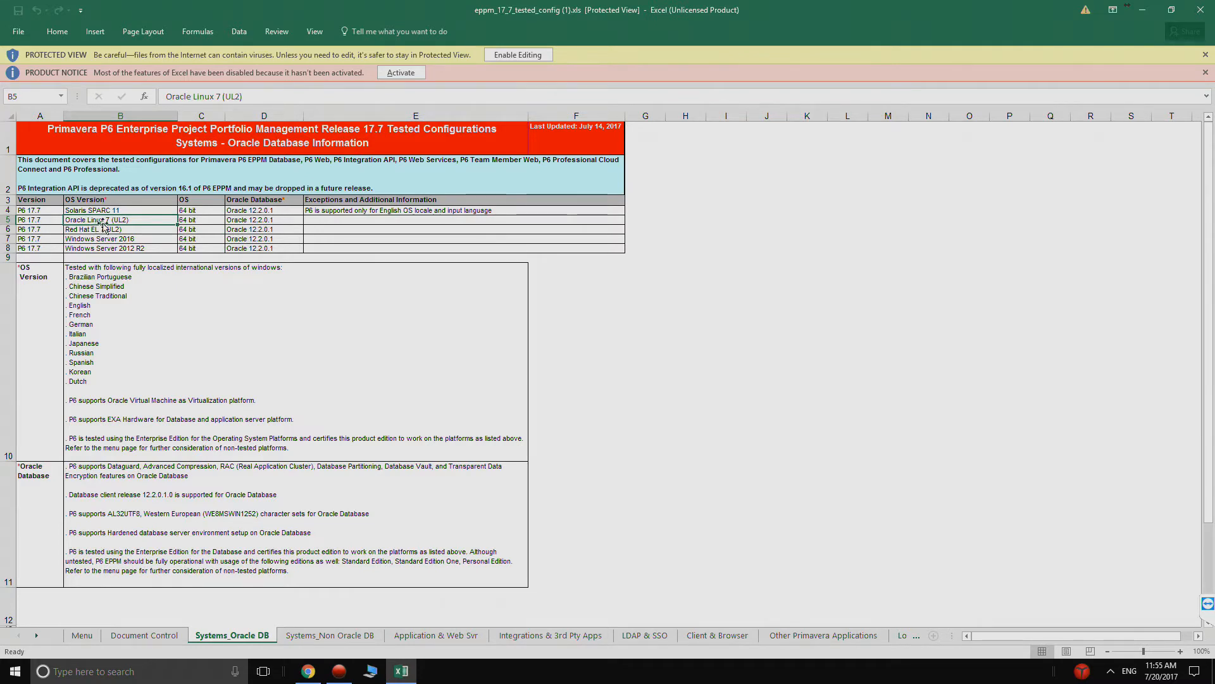
left_click(275, 223)
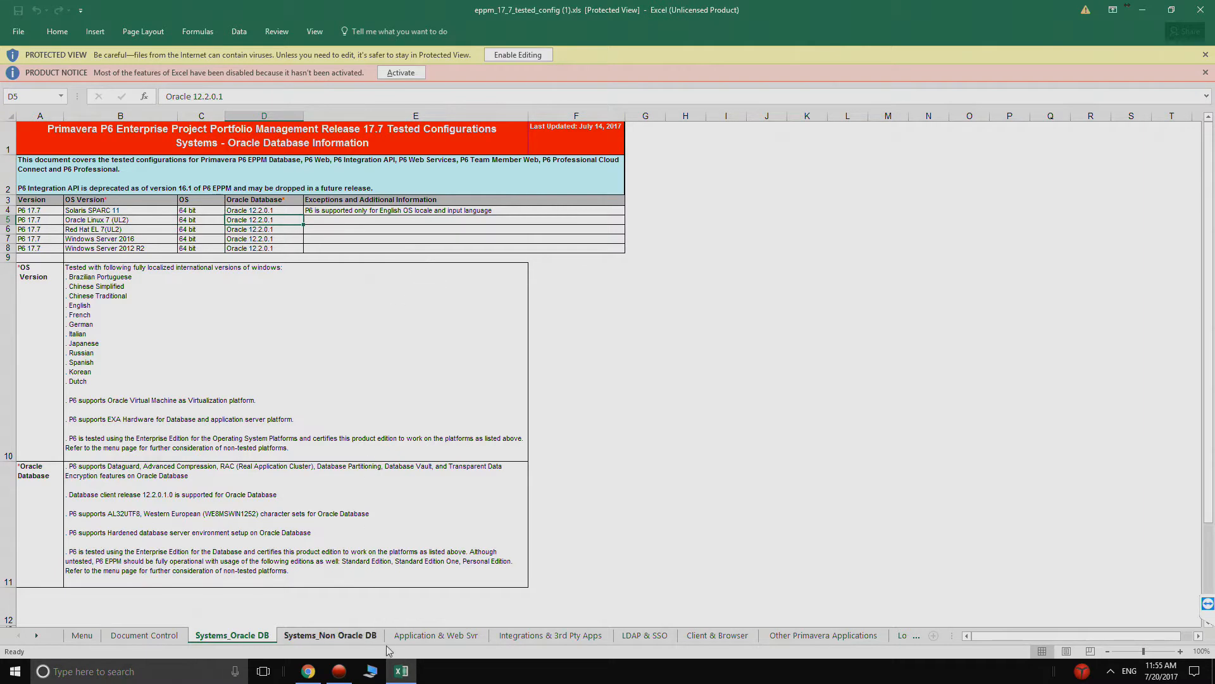
- Examine the WebLogic Server and JDK versions for the application servers on the Application & Web Svr sheet
left_click(420, 637)
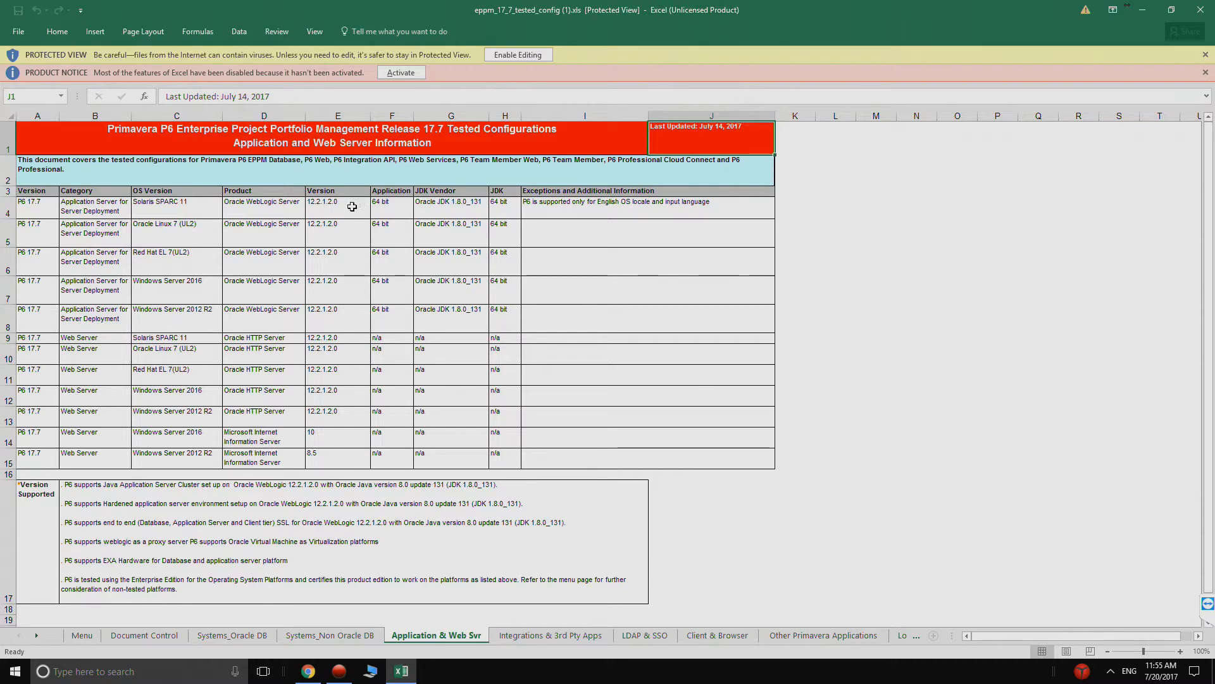
left_click_drag(352, 206, 335, 293)
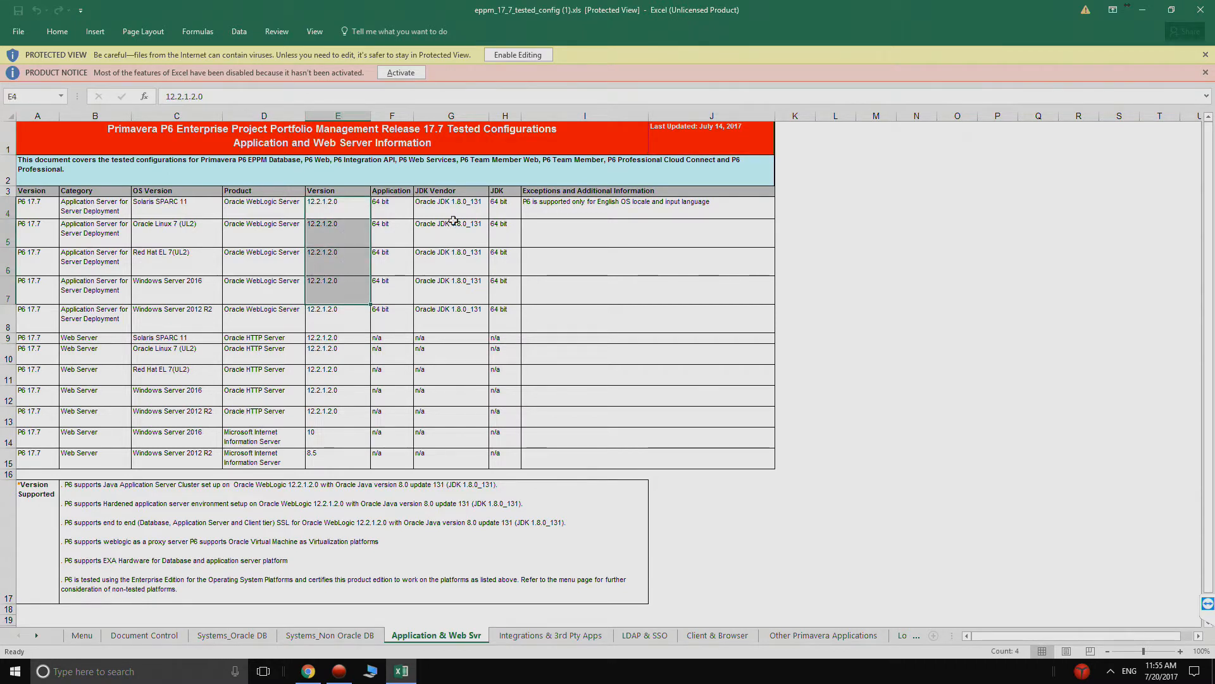
left_click_drag(454, 208, 447, 309)
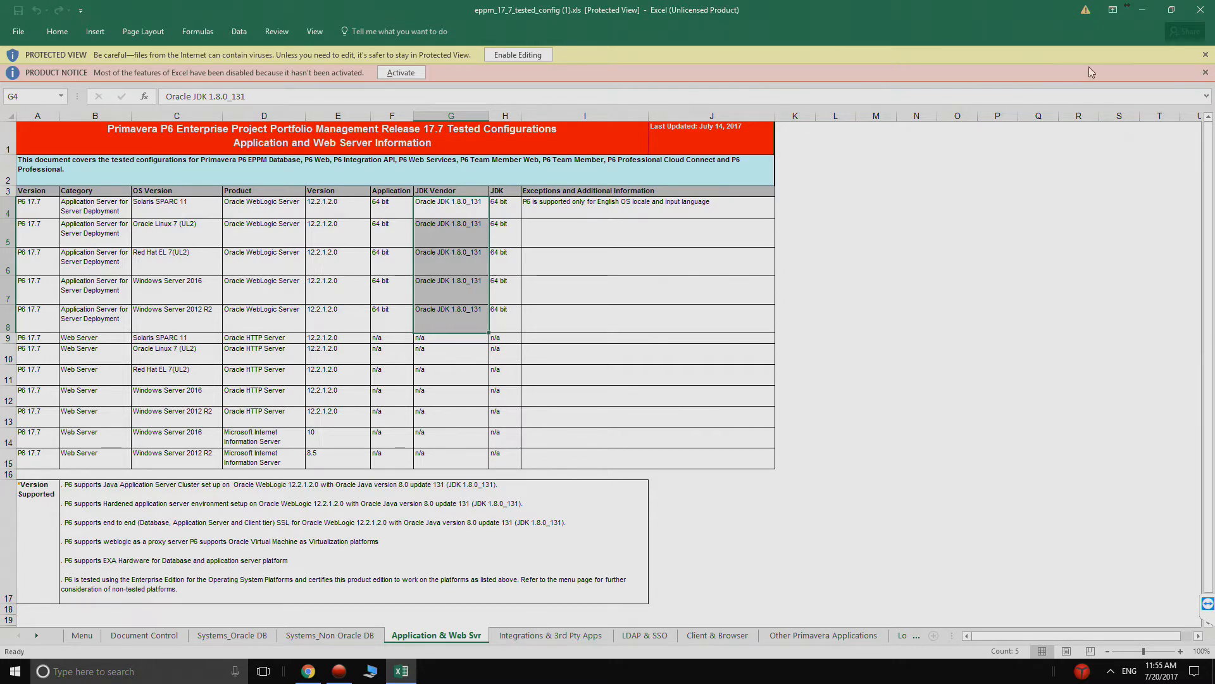
- Restore the workbook window to its smaller size and move it aside to uncover the browser
left_click(1170, 10)
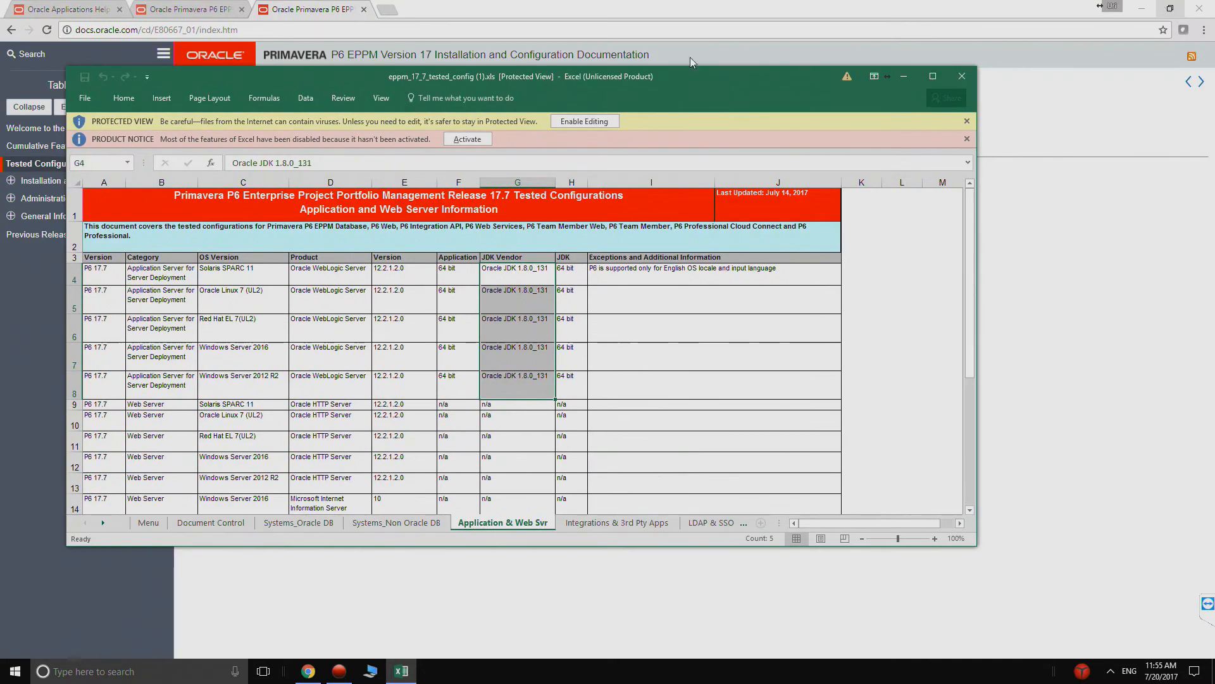
left_click_drag(476, 76, 938, 188)
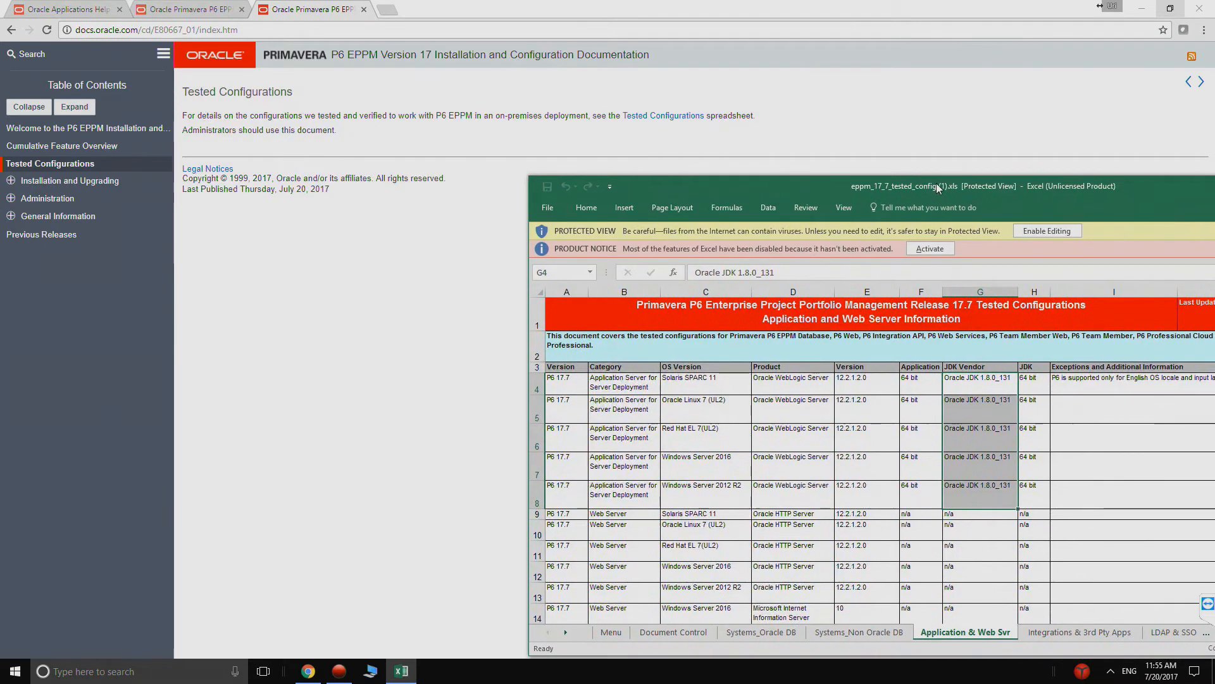
- Open edelivery.oracle.com in a new browser tab and sign in to Oracle Software Delivery Cloud with the saved credentials
left_click(387, 9)
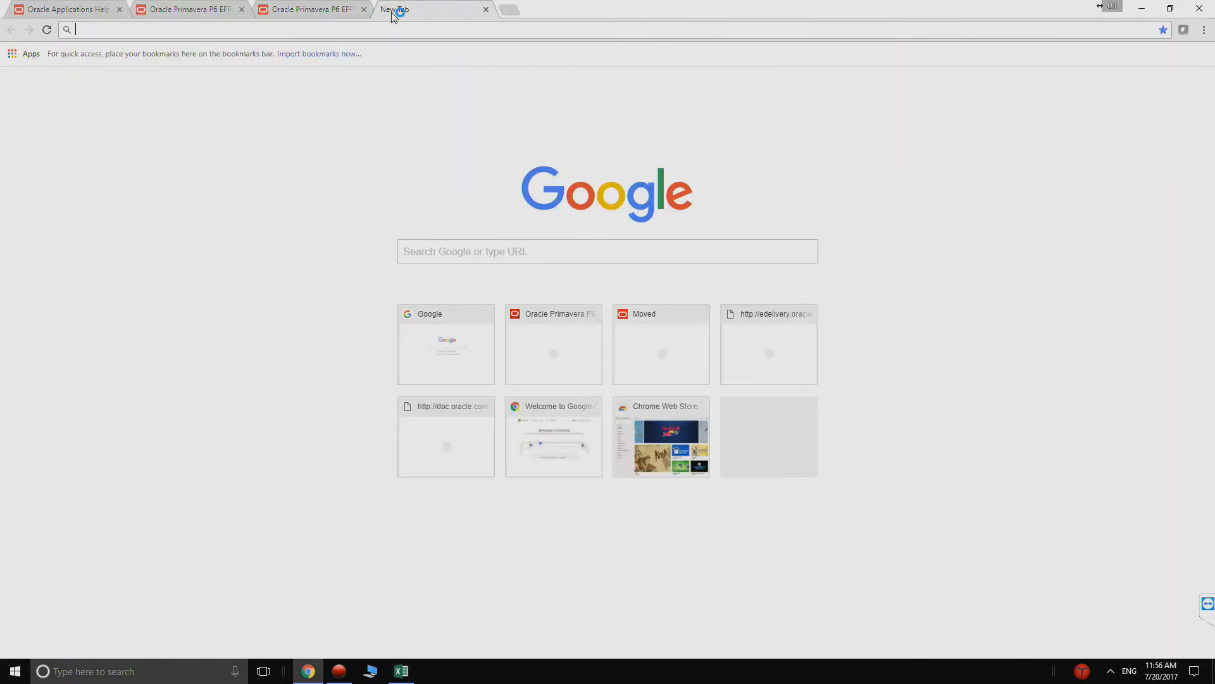
type("edelivery.oracle.com")
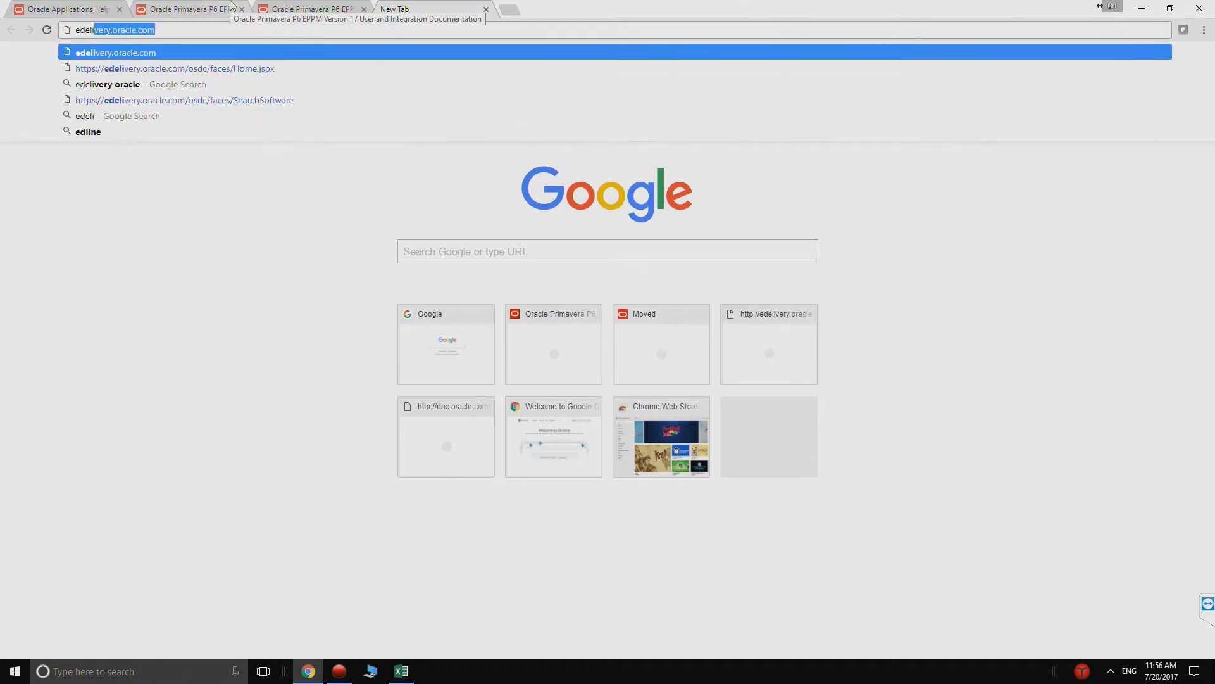
key("Return")
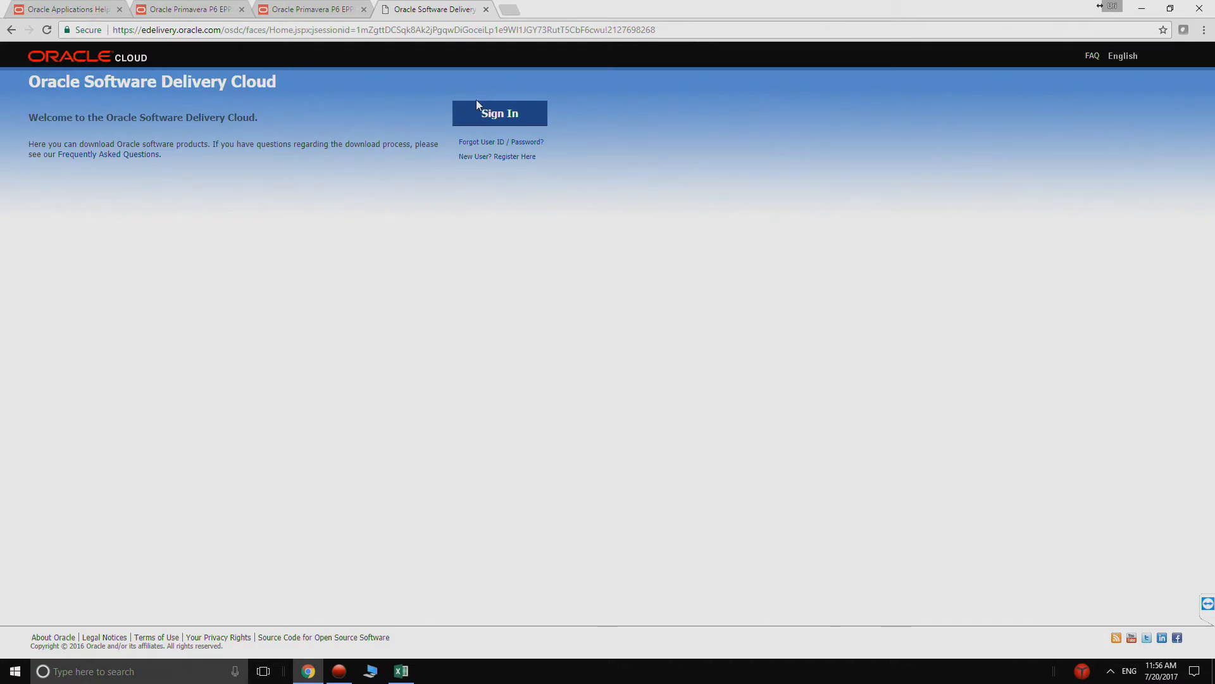
left_click(489, 120)
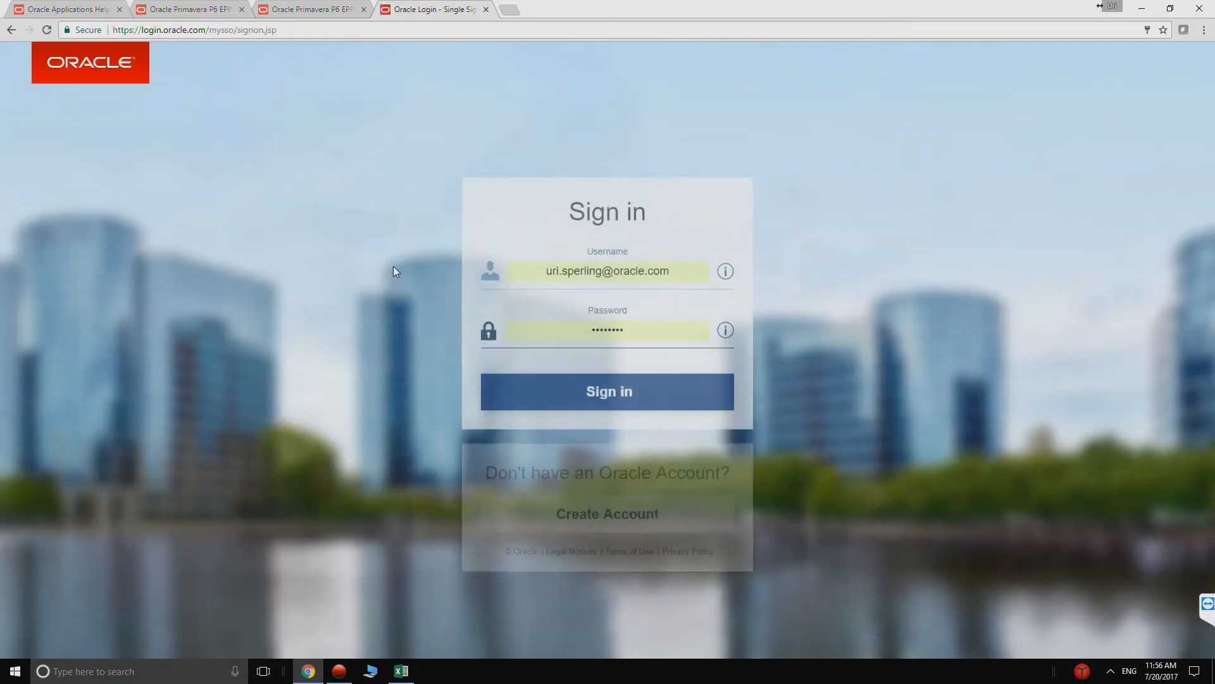
left_click(605, 391)
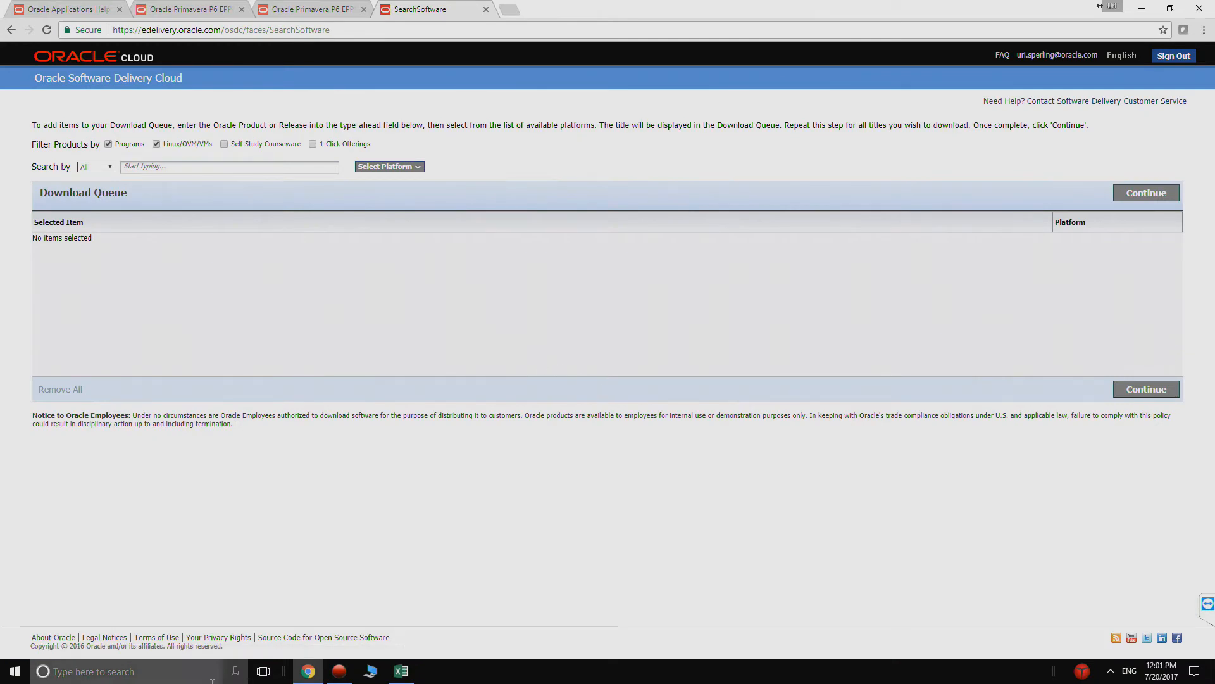
- Find the Oracle Linux product and add it to the download queue for the x86 64 bit platform
left_click(214, 169)
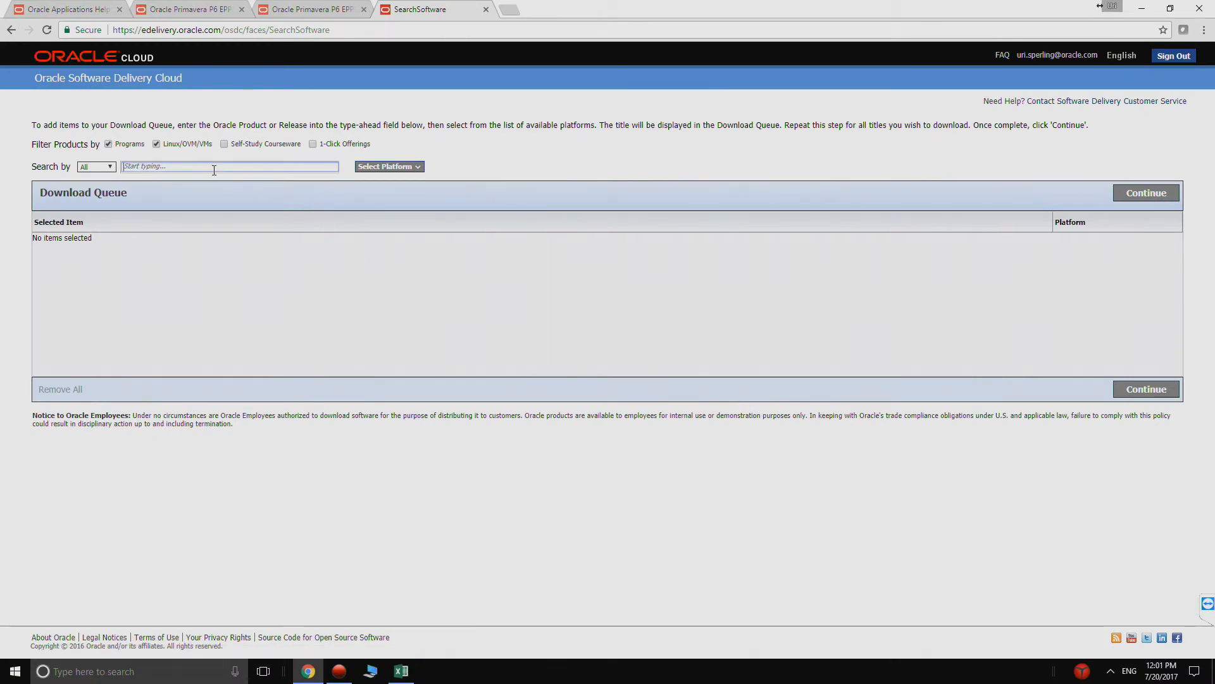
type("ora")
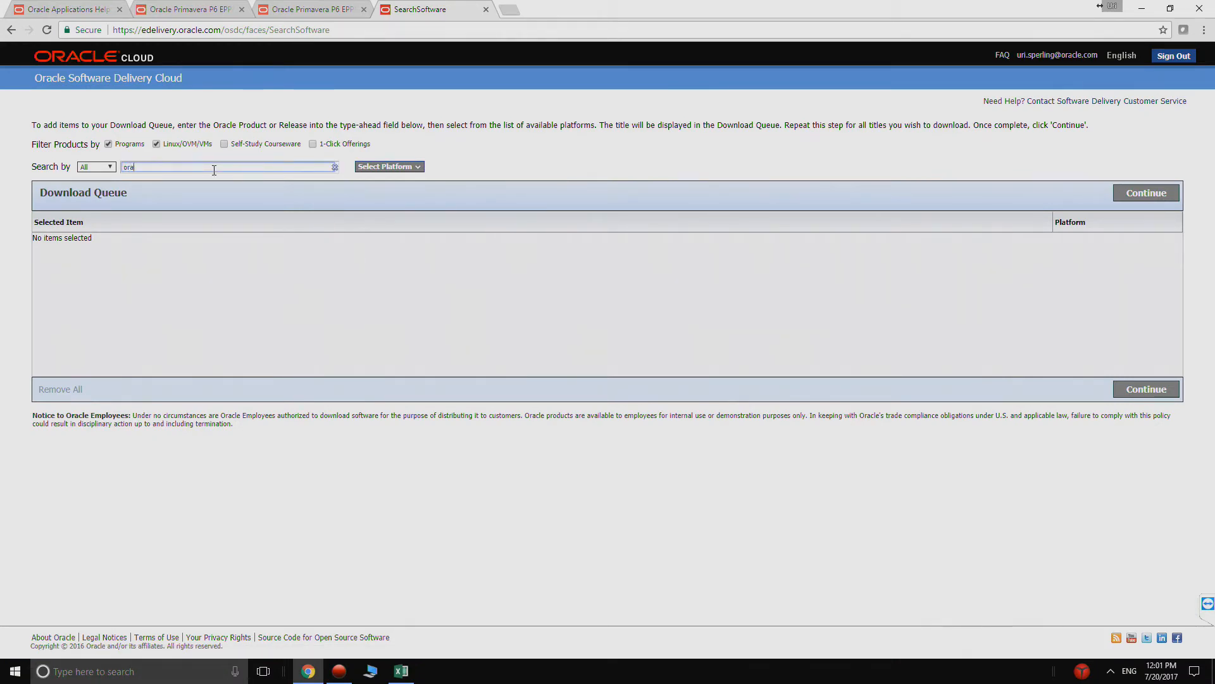
type("cle linux")
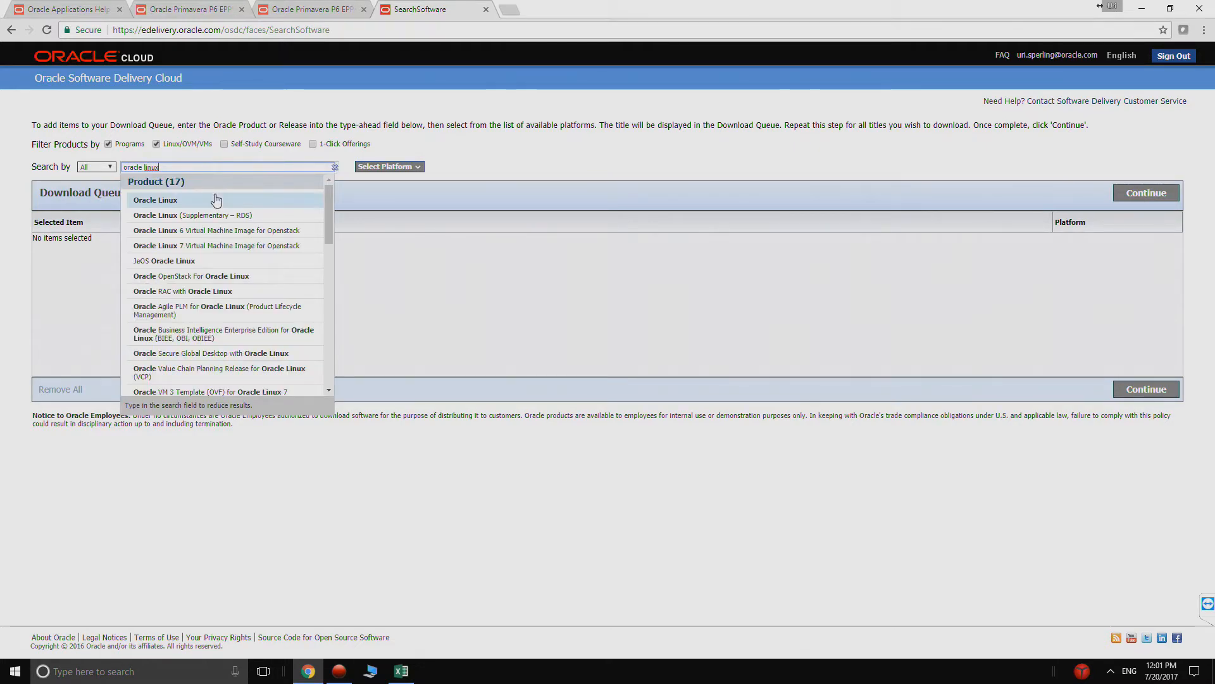
left_click(216, 200)
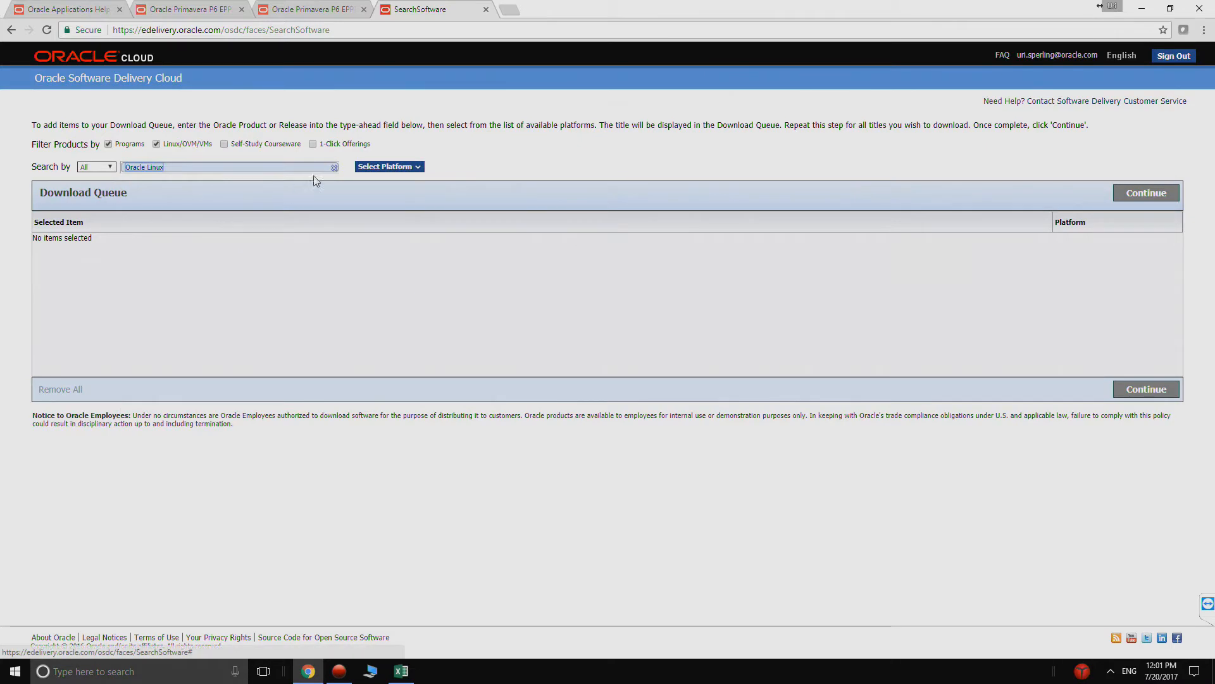
left_click(374, 167)
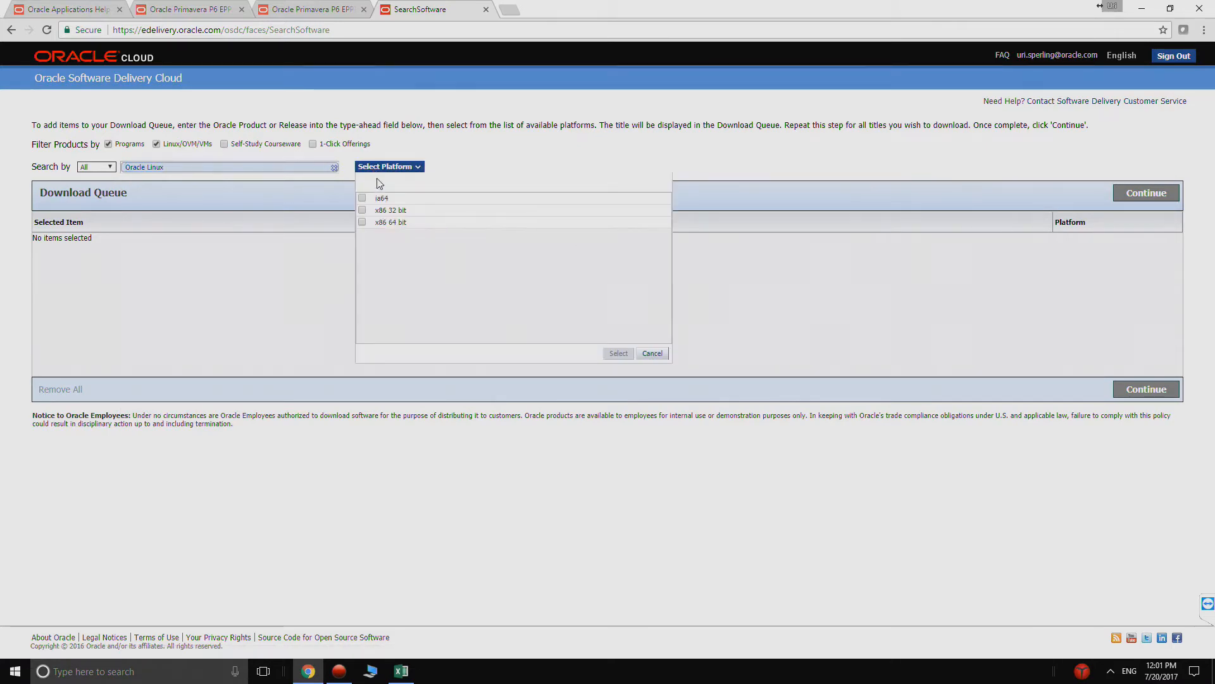
left_click(362, 222)
left_click(611, 355)
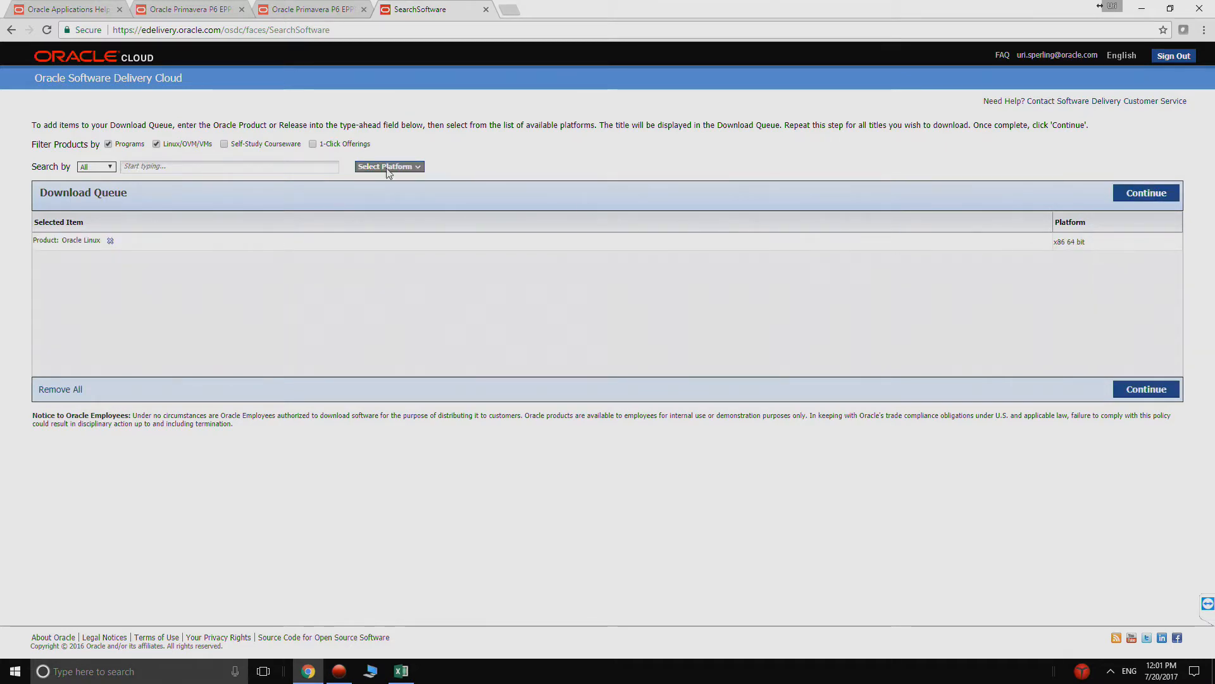
- Find Oracle Database Standard Edition 2 (12c) and add it to the download queue for Linux x86-64
left_click(231, 165)
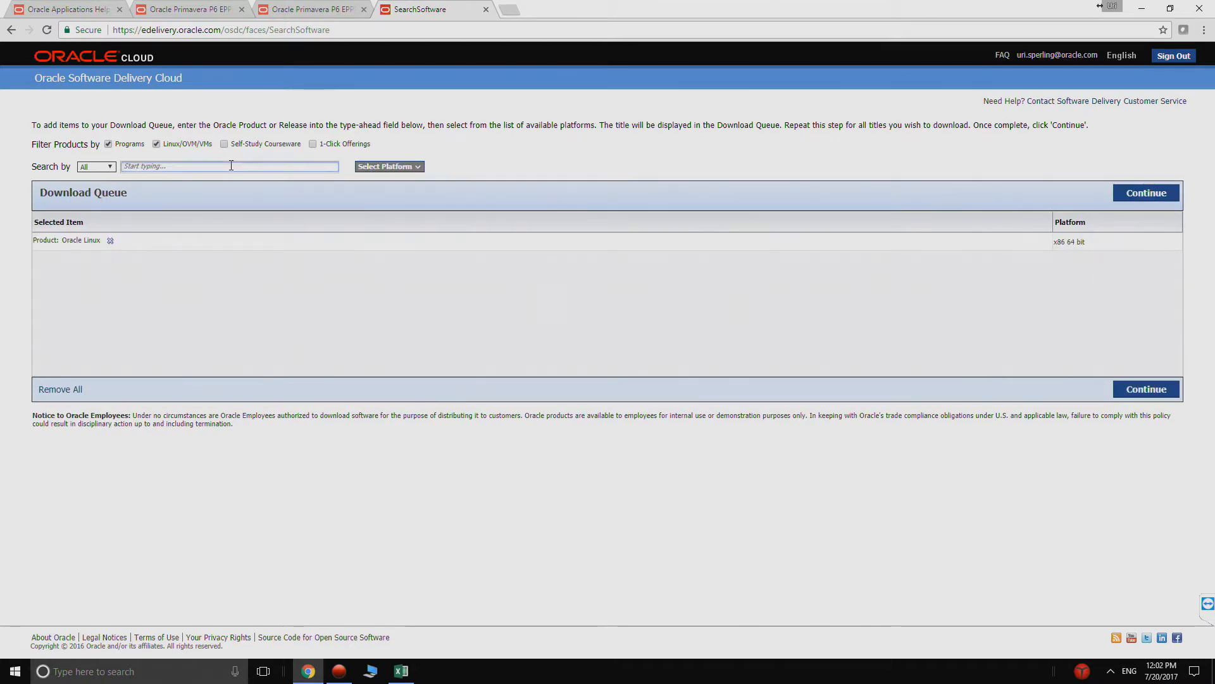
type("oracle database")
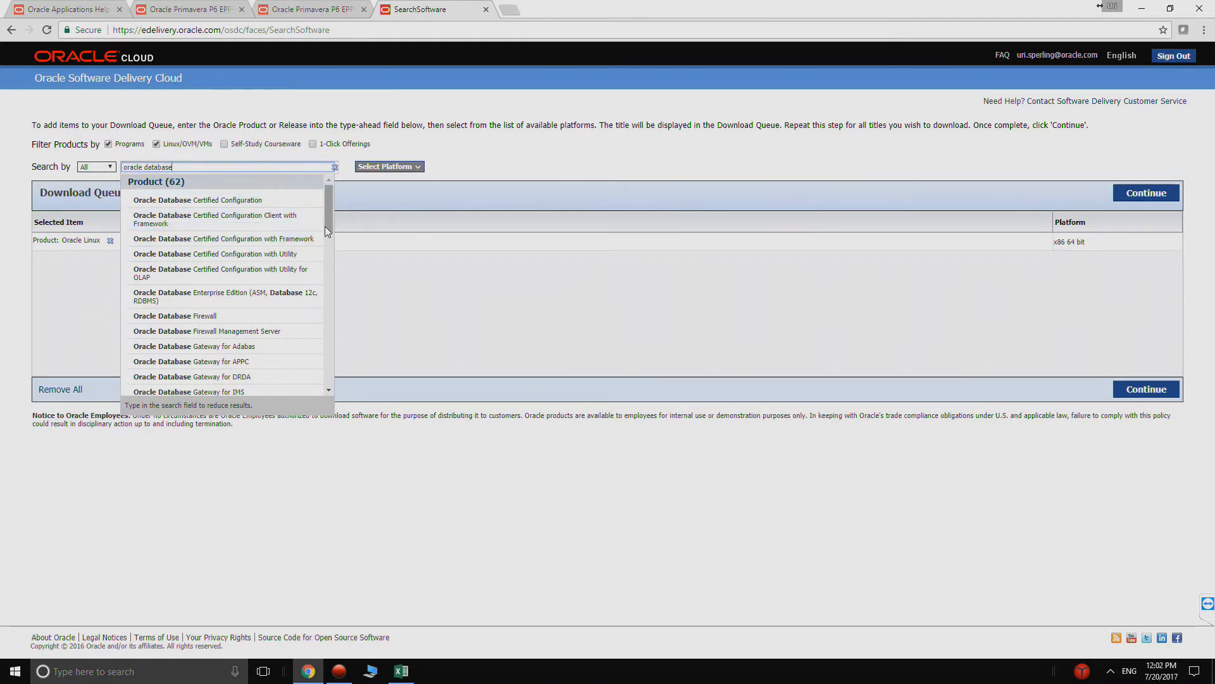
left_click_drag(325, 225, 324, 262)
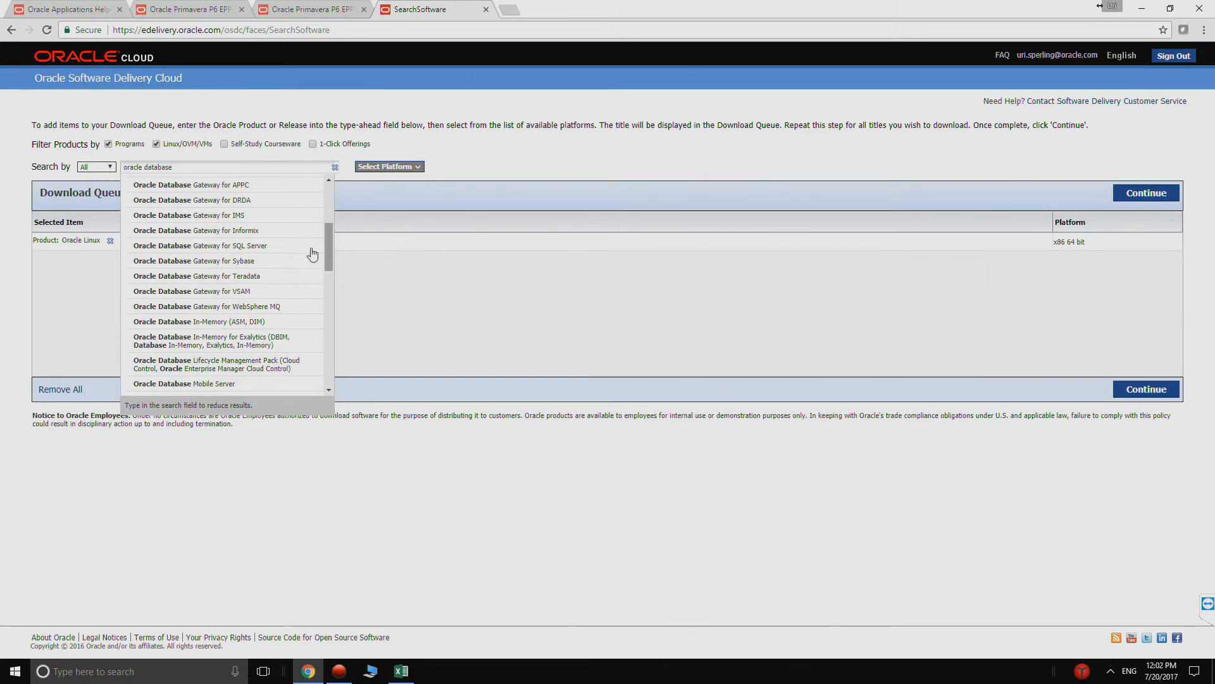
left_click(206, 168)
type("standard")
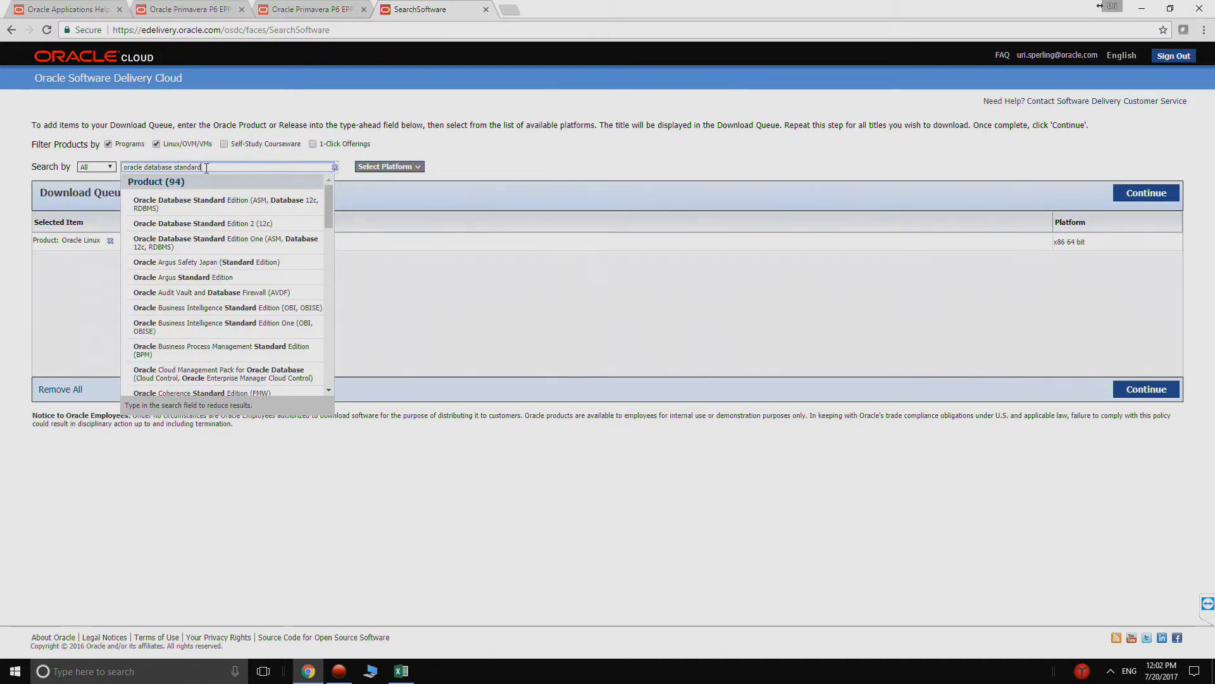
left_click(218, 226)
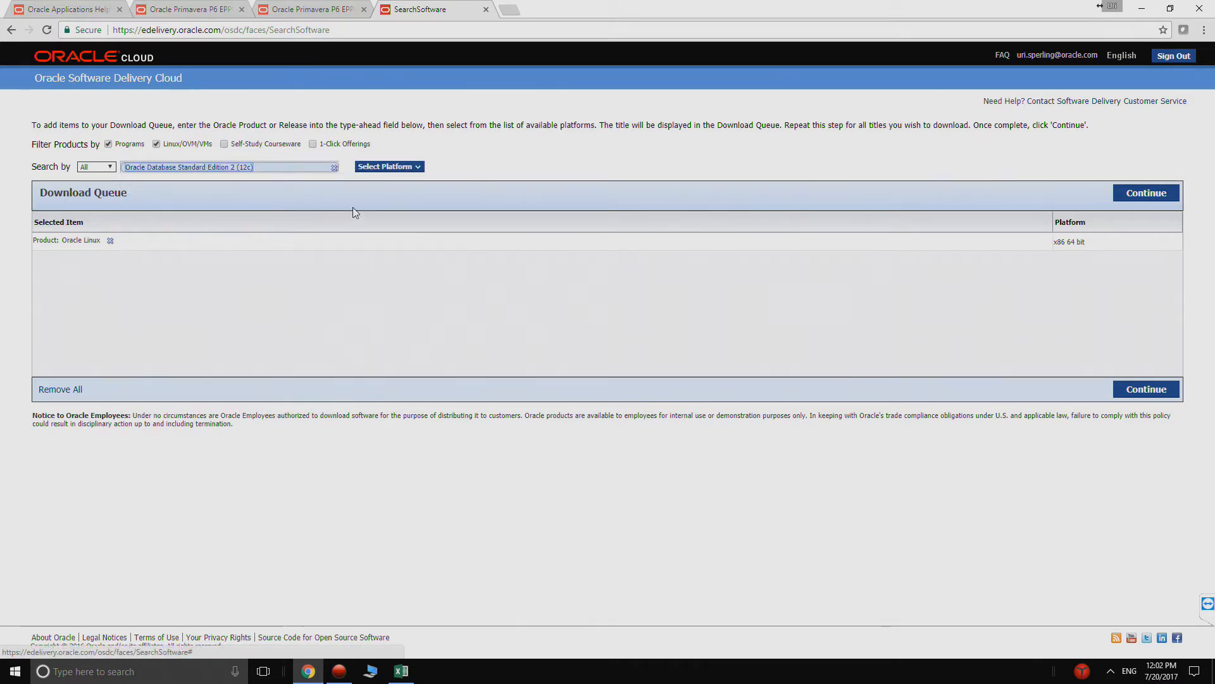
left_click(405, 167)
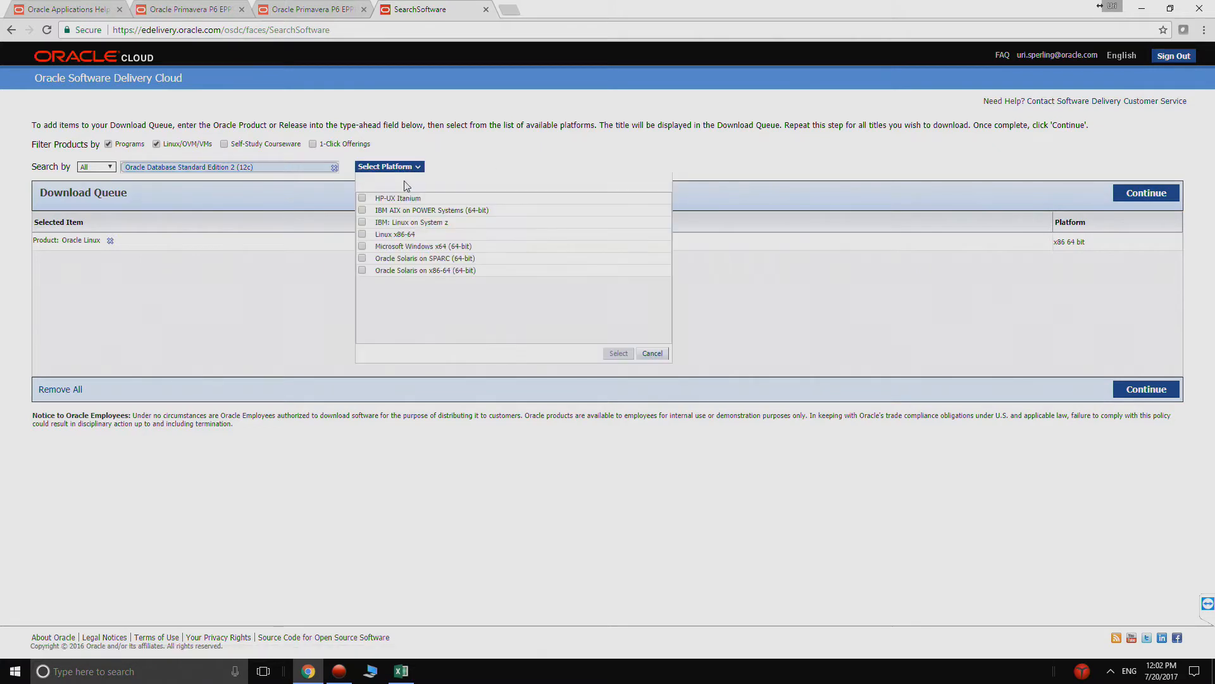
left_click(363, 235)
left_click(616, 354)
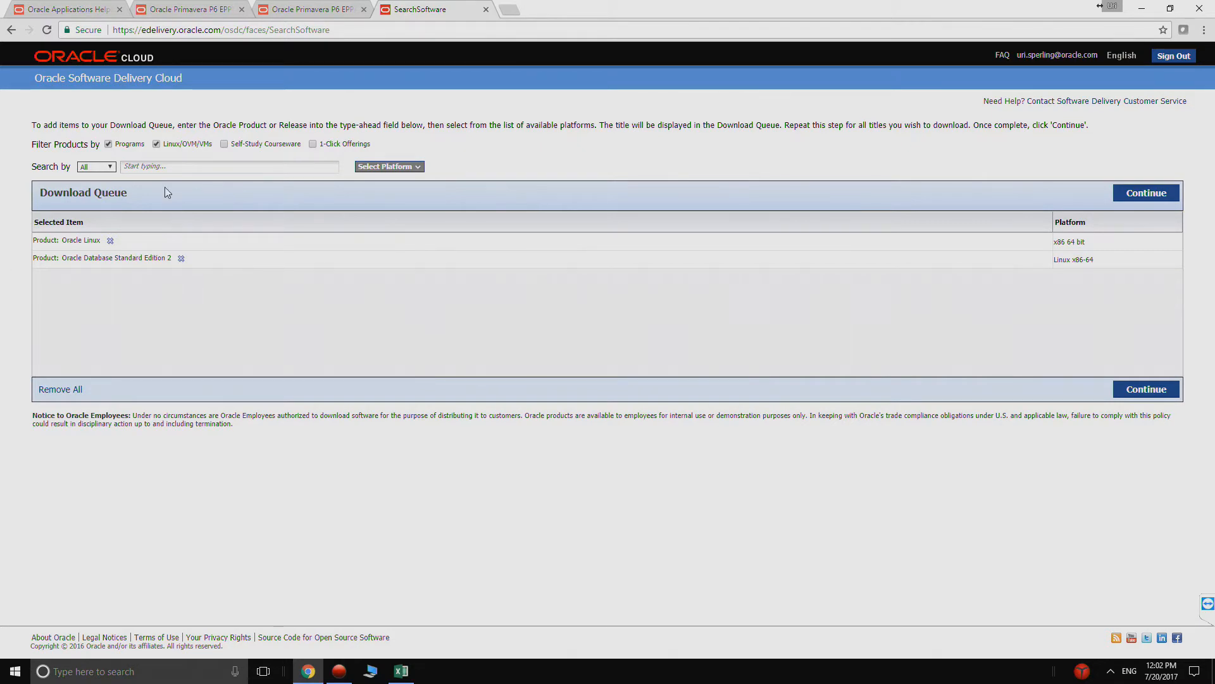
- Find Oracle WebLogic Server Standard Edition and add it to the download queue for Linux x86-64
left_click(166, 169)
type("weblogic")
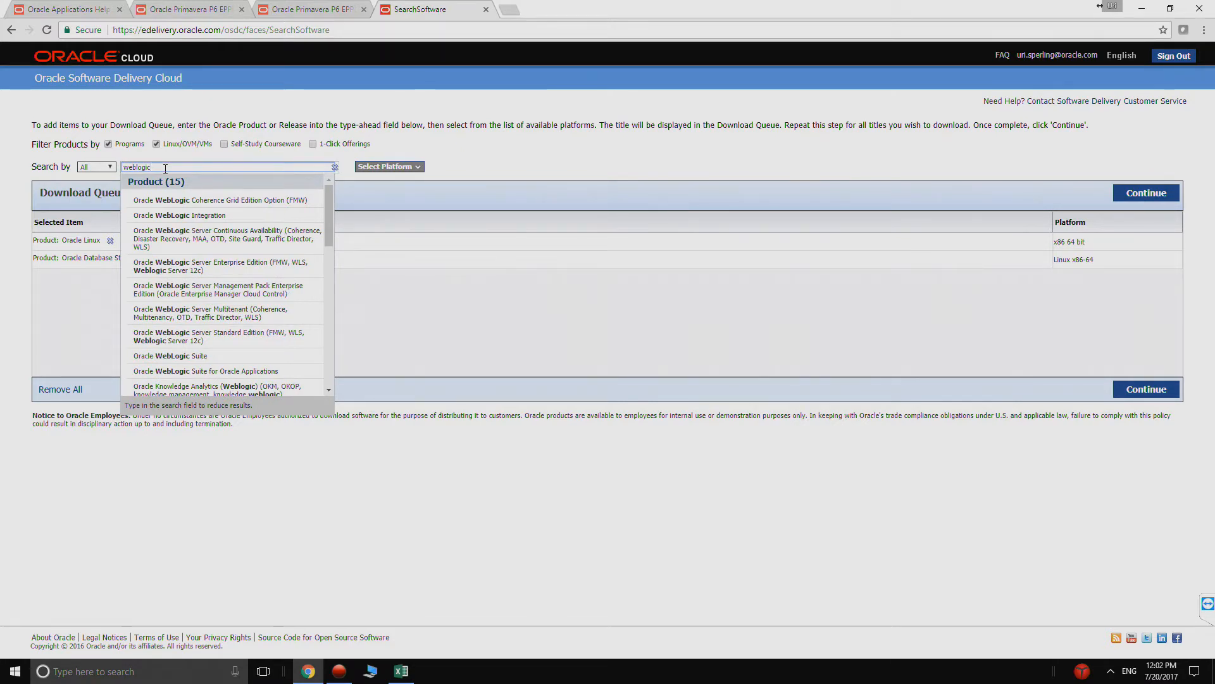
type("standard")
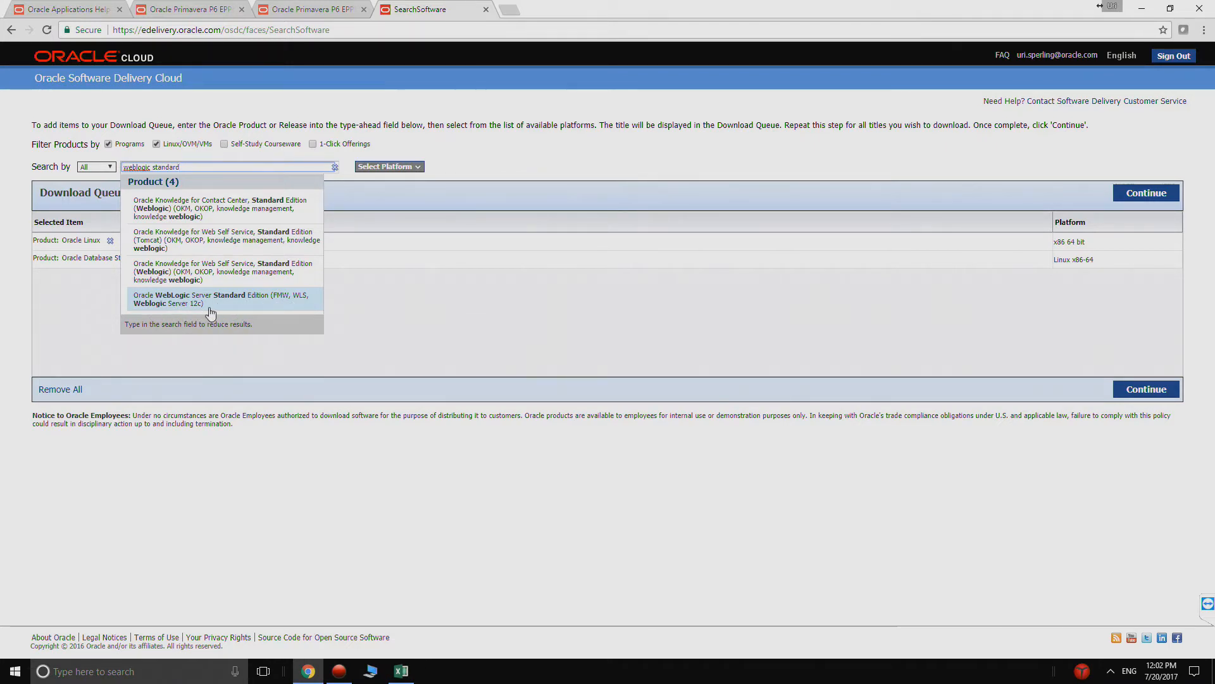
left_click(259, 308)
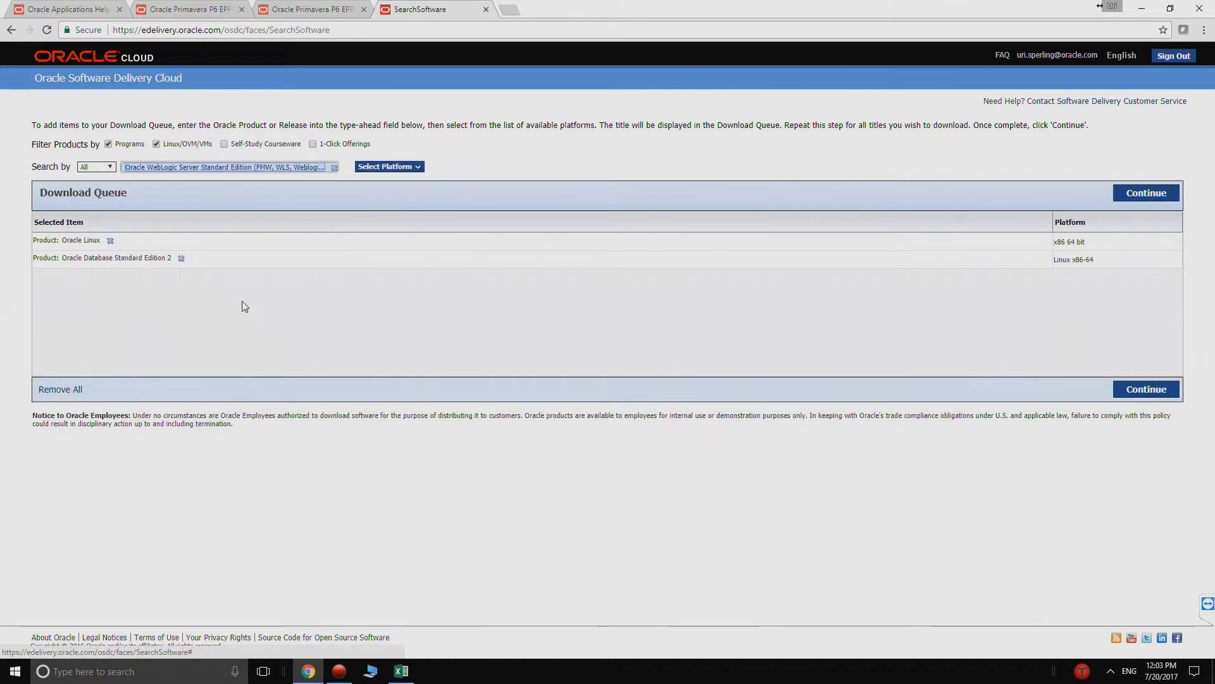
left_click(381, 168)
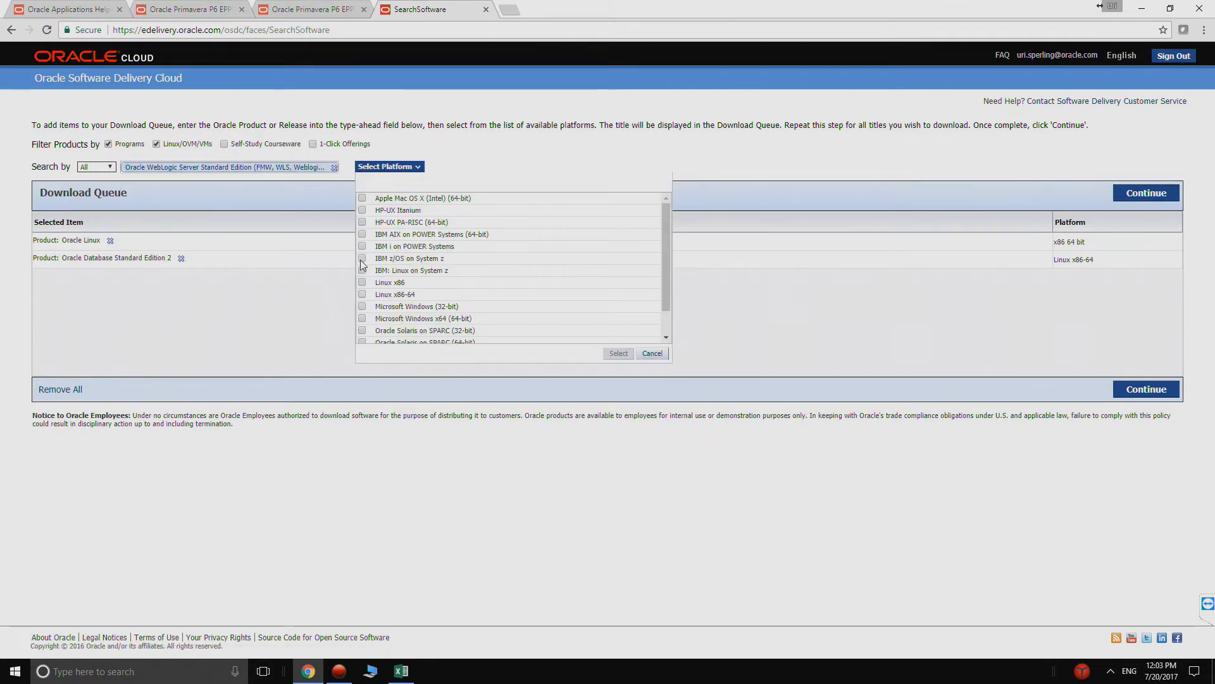
left_click(361, 295)
left_click(617, 354)
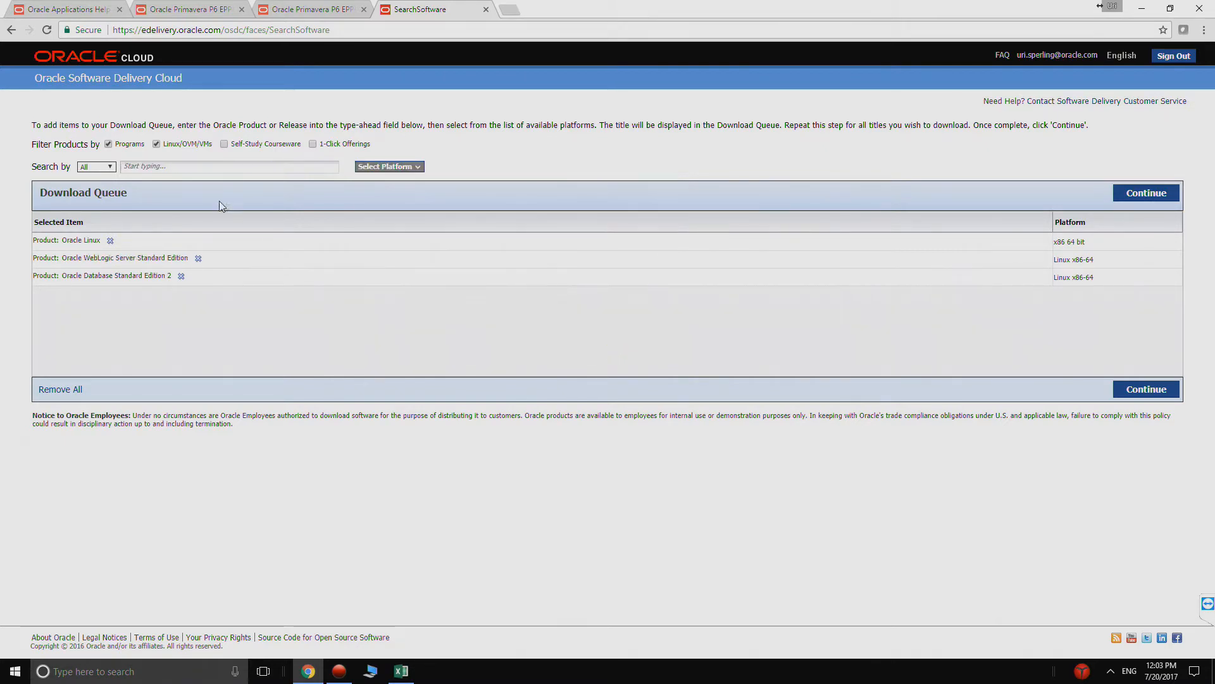
- Find Primavera P6 Enterprise Project Portfolio Management and add it to the download queue for Linux x86-64
left_click(176, 168)
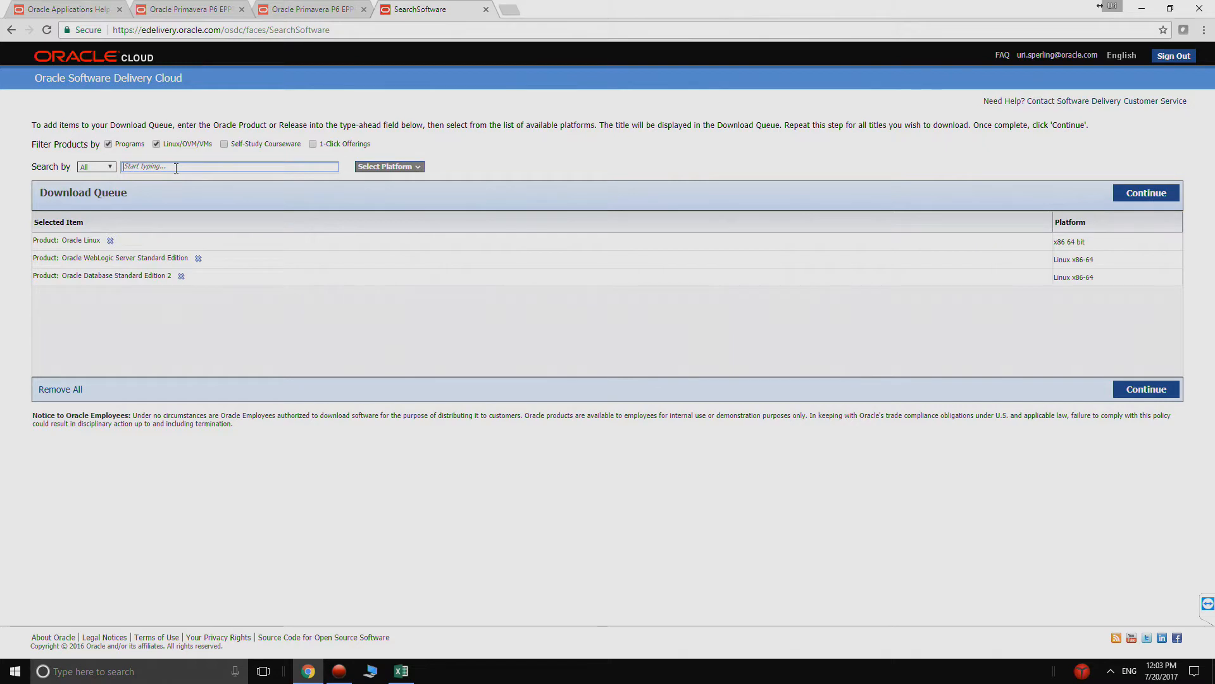
type("eppm")
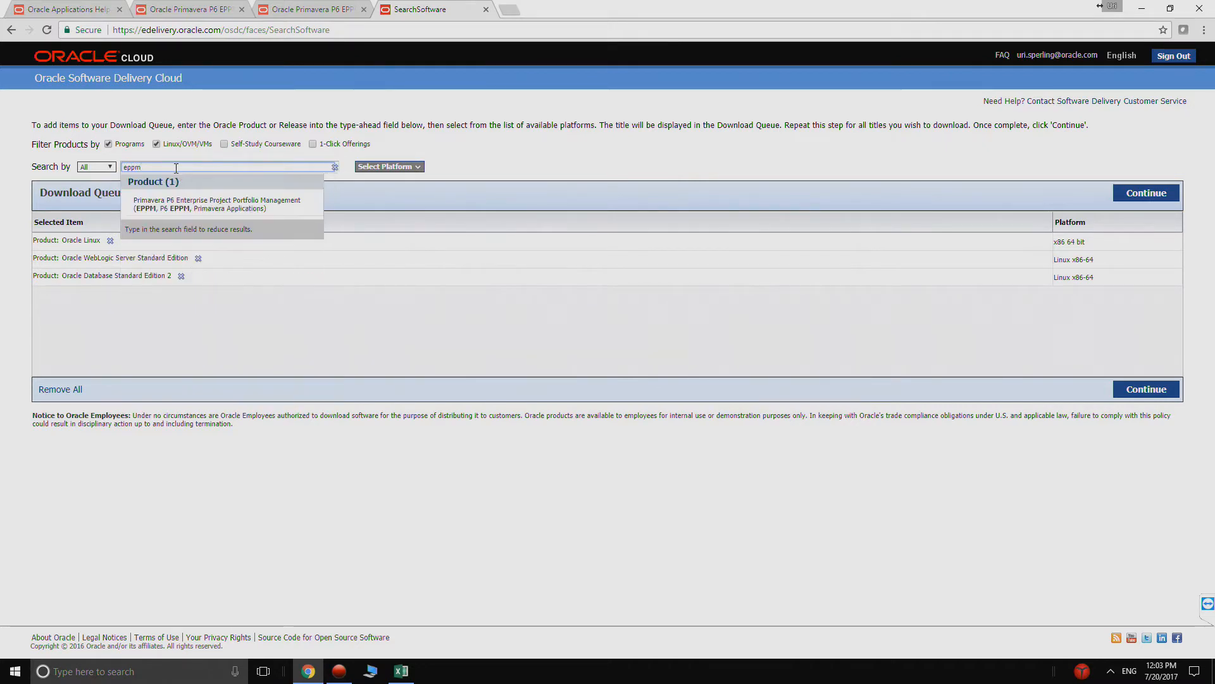
left_click(222, 200)
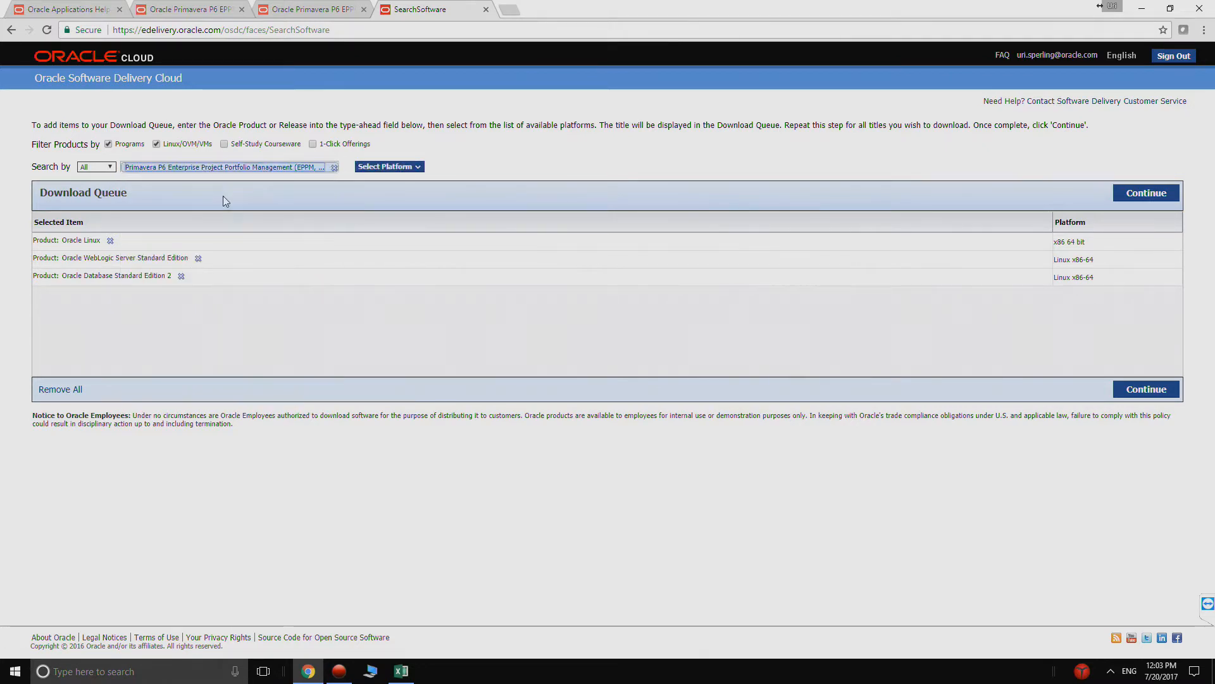
left_click(373, 168)
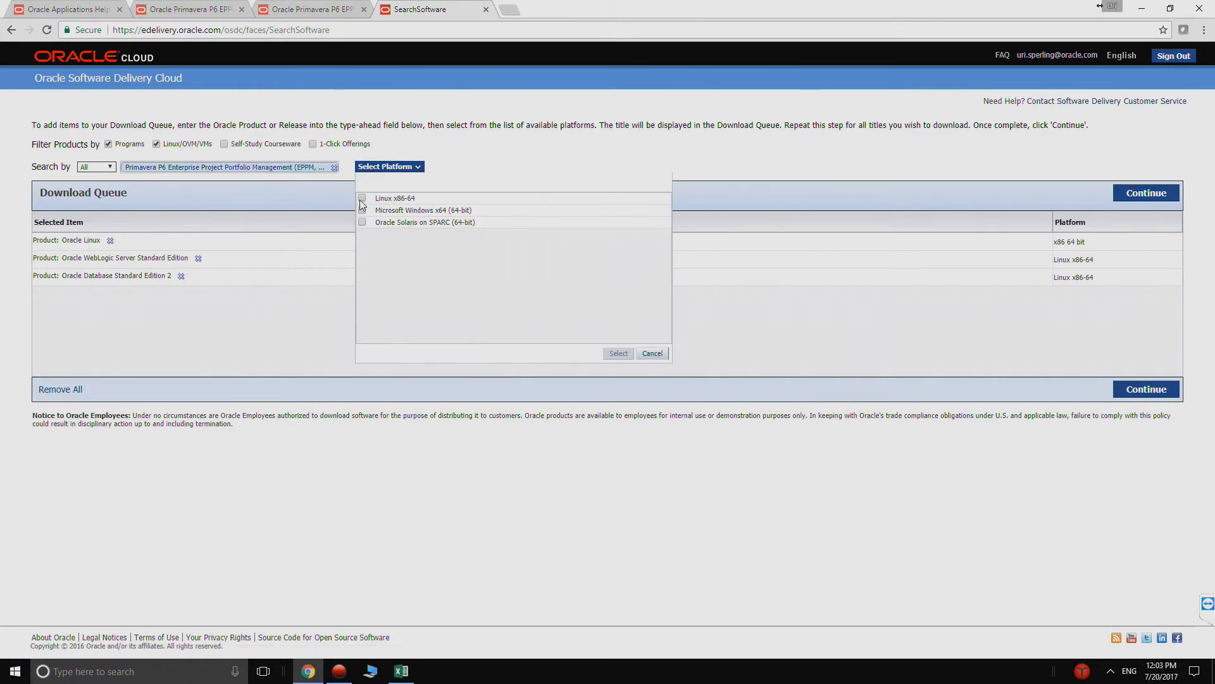
left_click(362, 199)
left_click(611, 356)
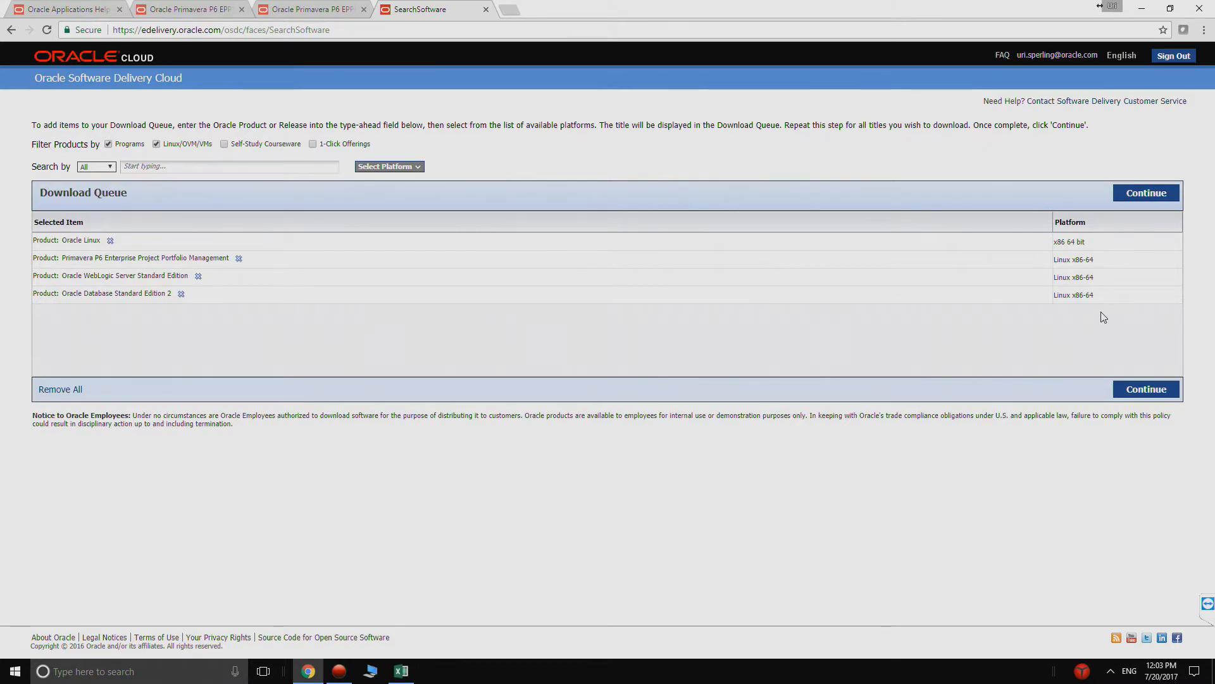
- Continue to the release selection and switch Oracle Linux to the alternate release 7.2.0.0.0 for x86 64 bit
left_click(1128, 393)
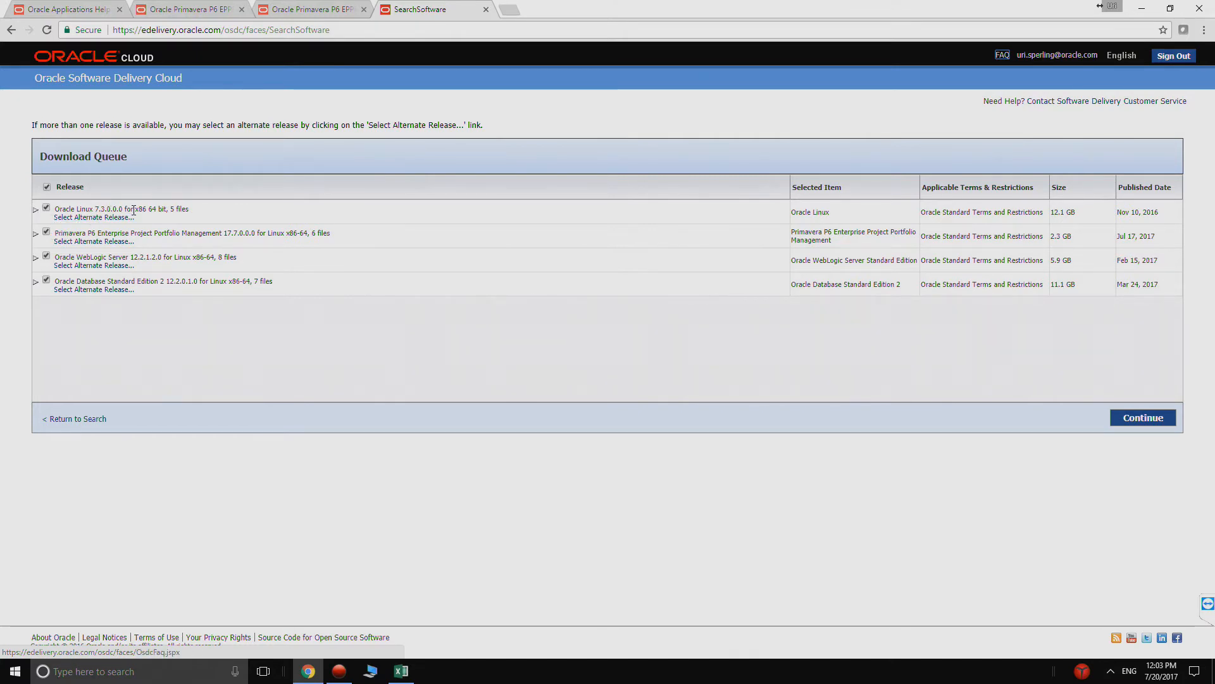
left_click(64, 218)
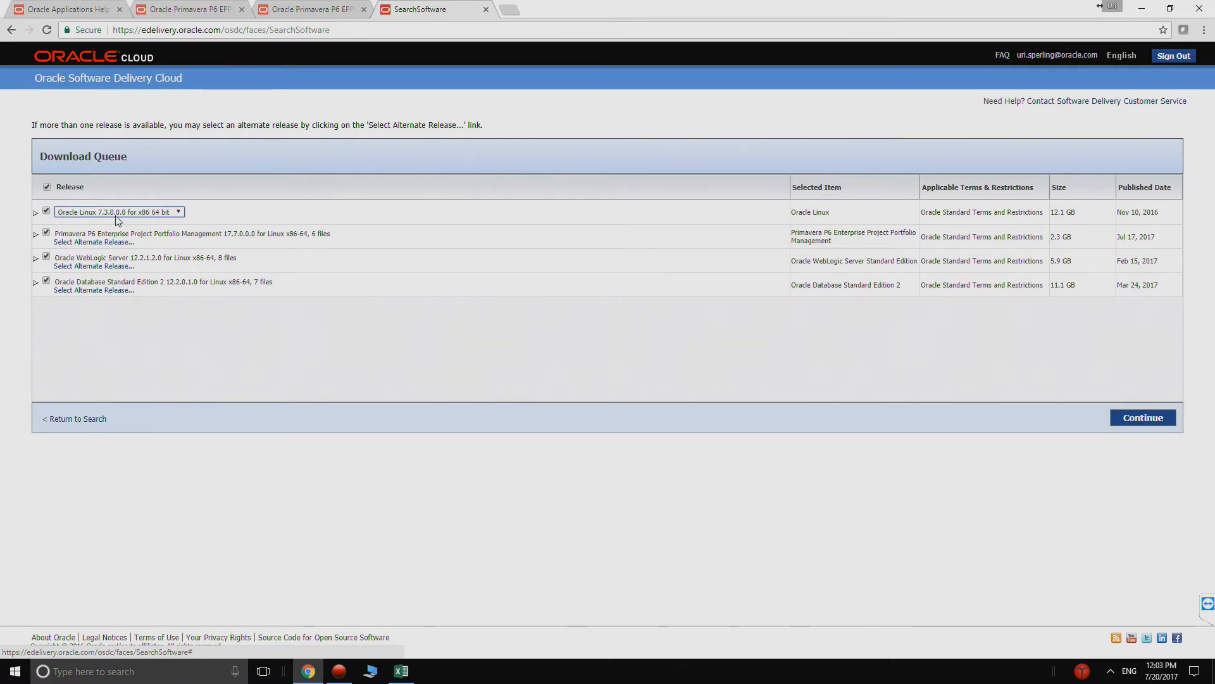
left_click(121, 213)
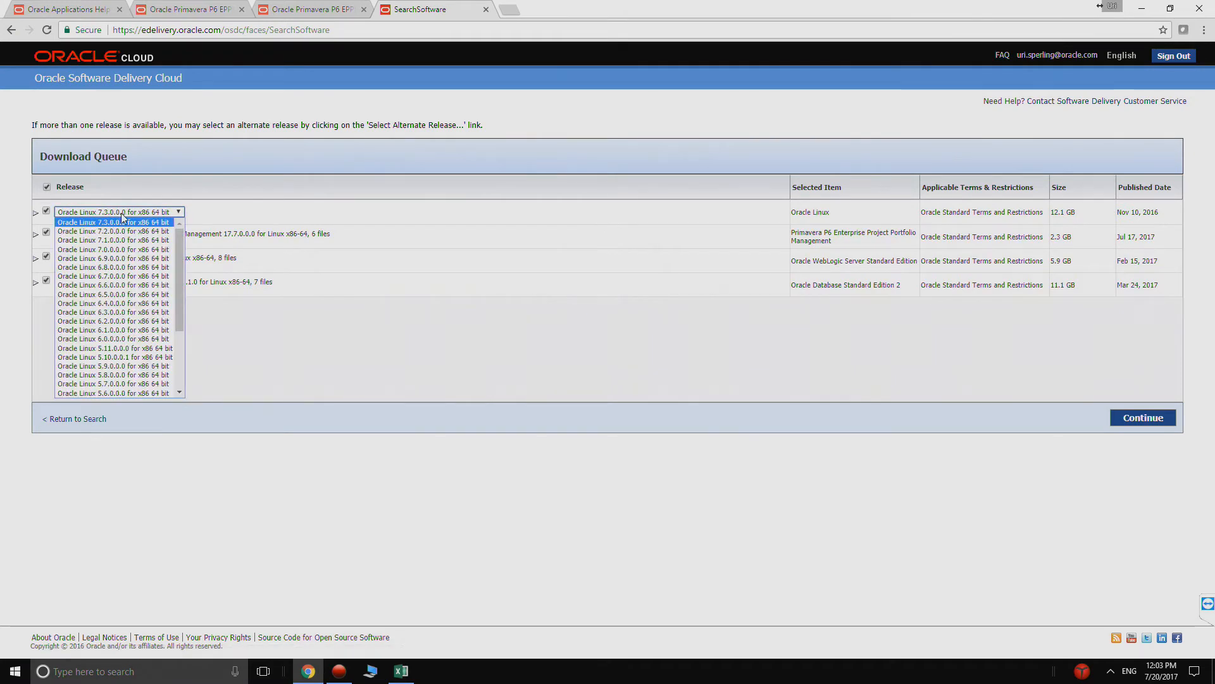
left_click(150, 232)
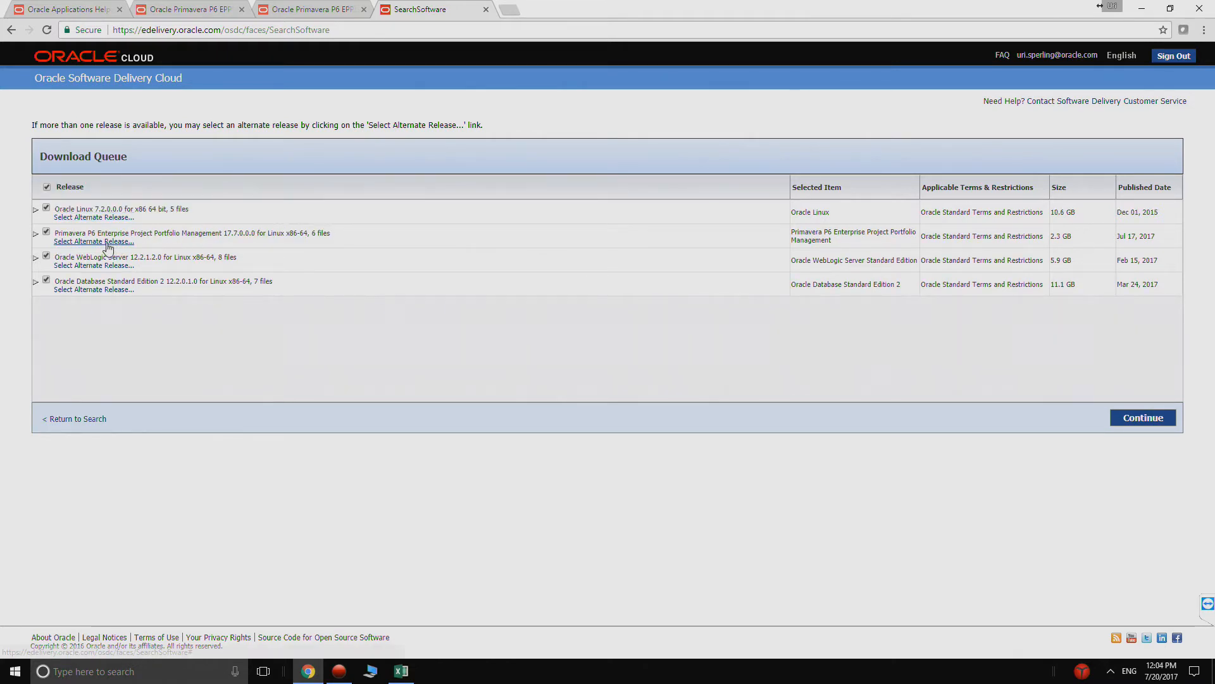
- Proceed with the selected releases and accept the Oracle license terms to open the file download list
left_click_drag(252, 233, 217, 234)
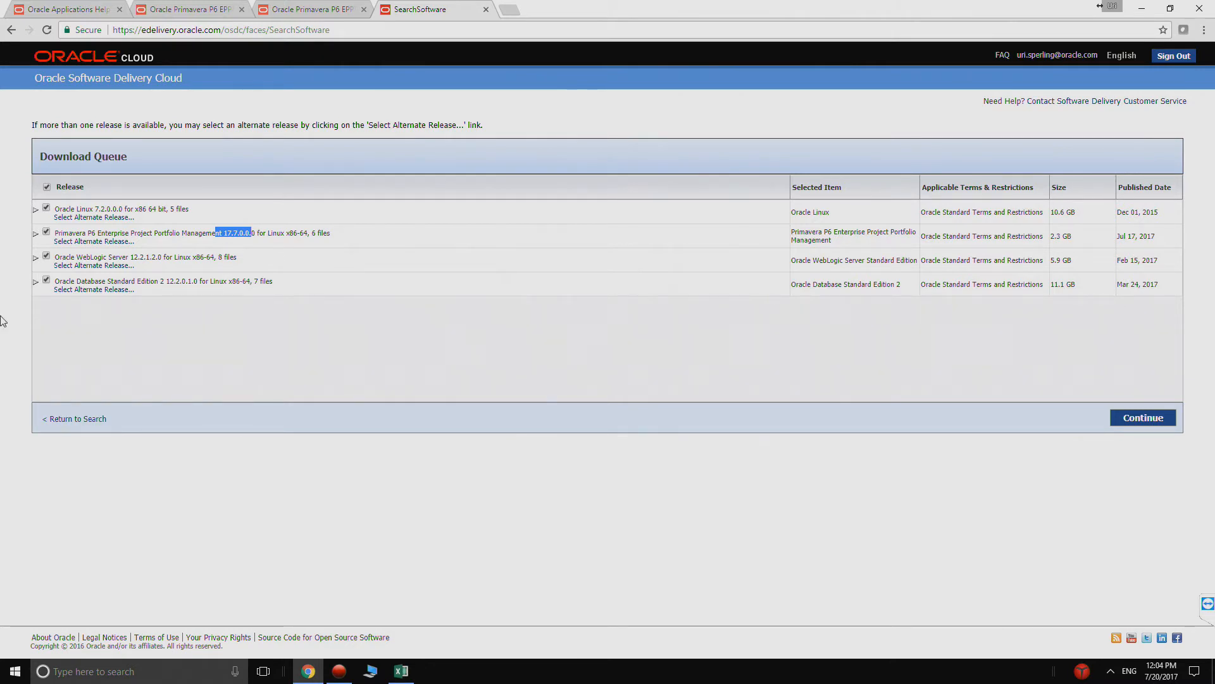
left_click(391, 305)
left_click(1138, 422)
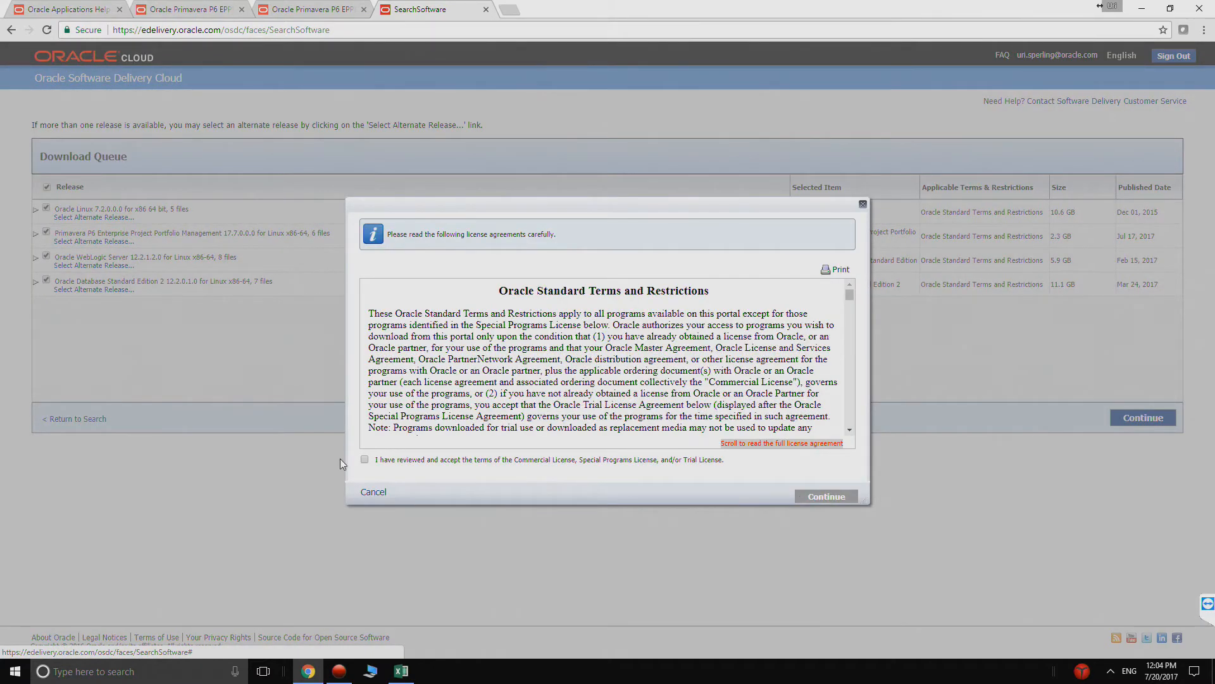
left_click(364, 460)
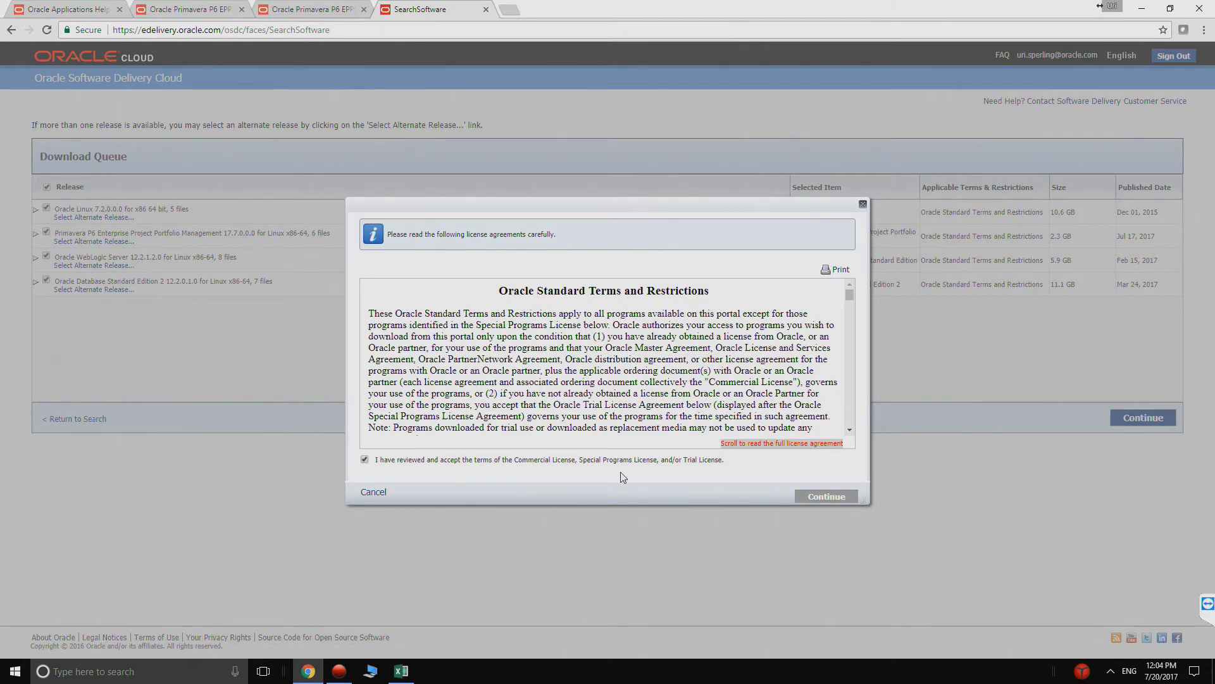
left_click(821, 498)
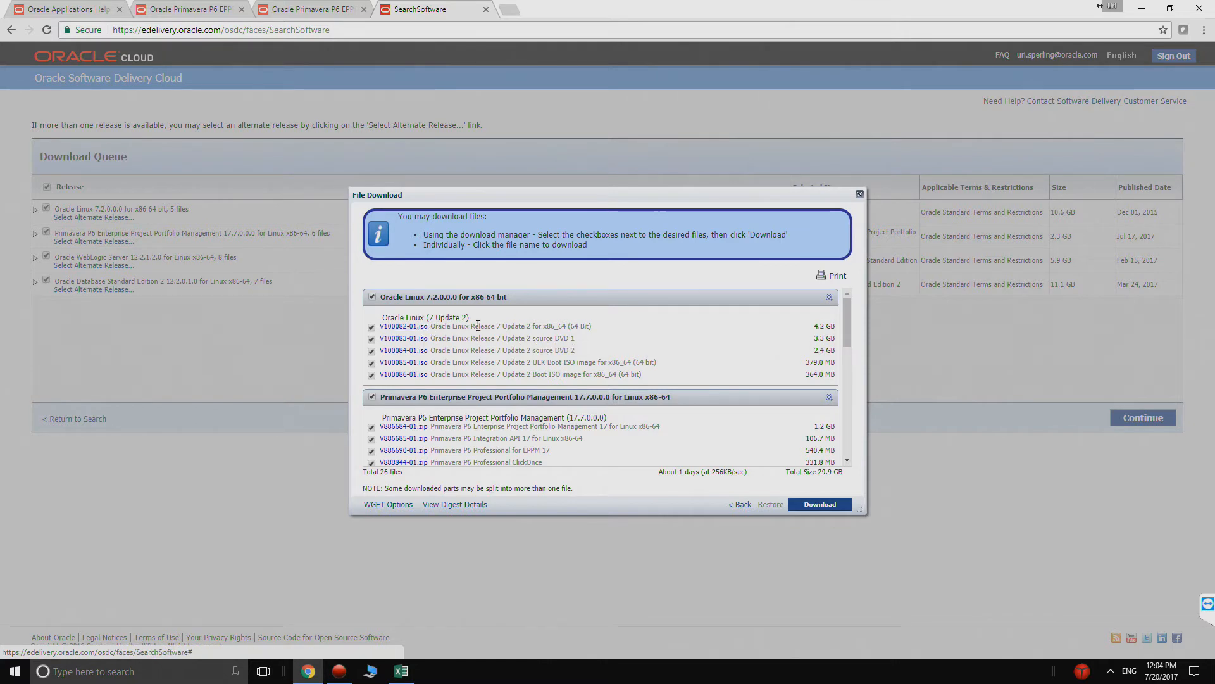
- Examine the description and size of the Oracle Linux Release 7 Update 2 for x86_64 image in the file list
left_click_drag(503, 327, 507, 327)
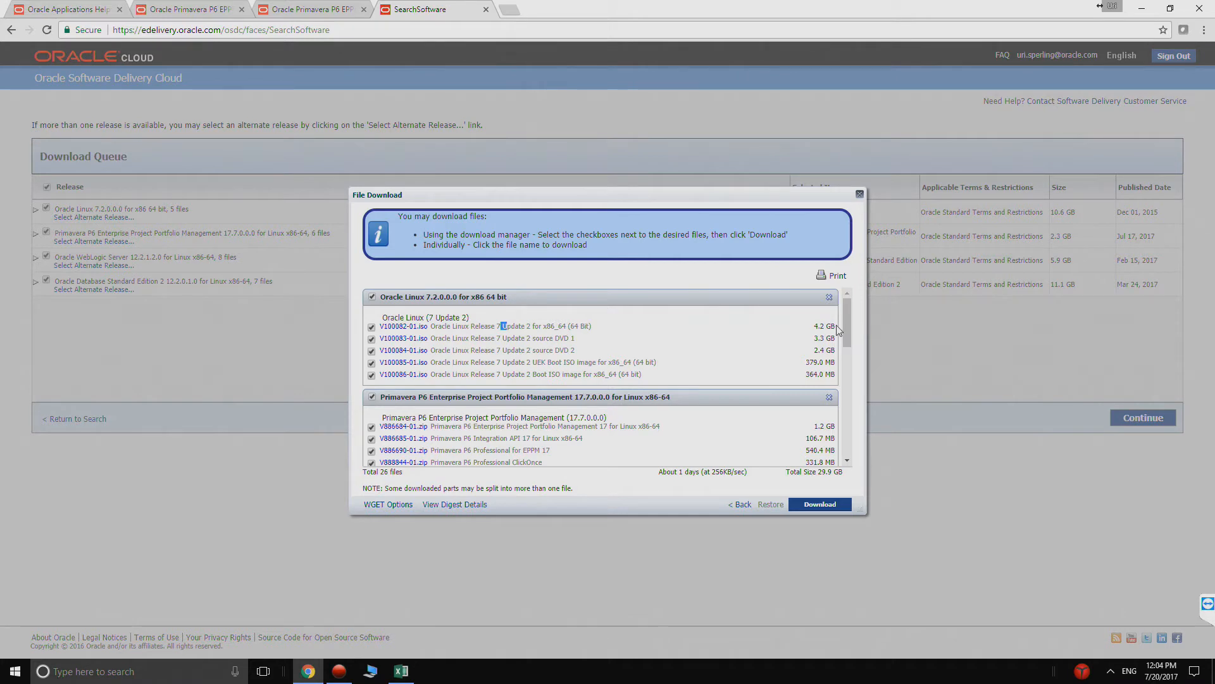
left_click_drag(826, 326, 513, 324)
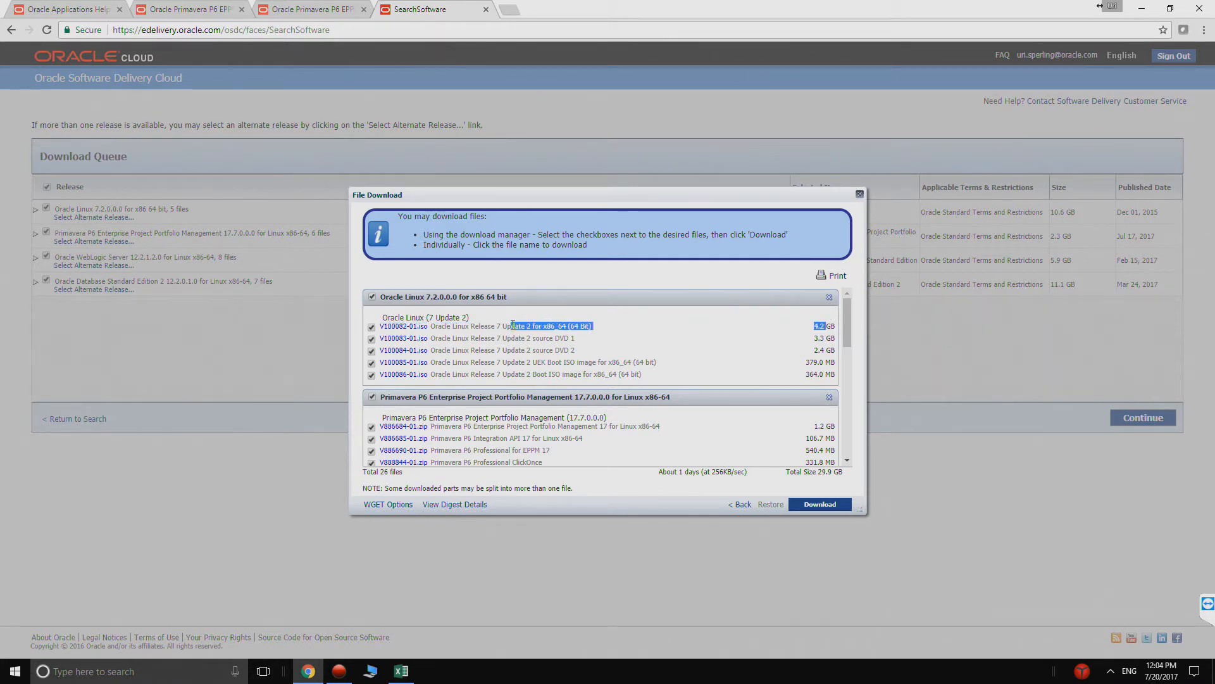
left_click(513, 324)
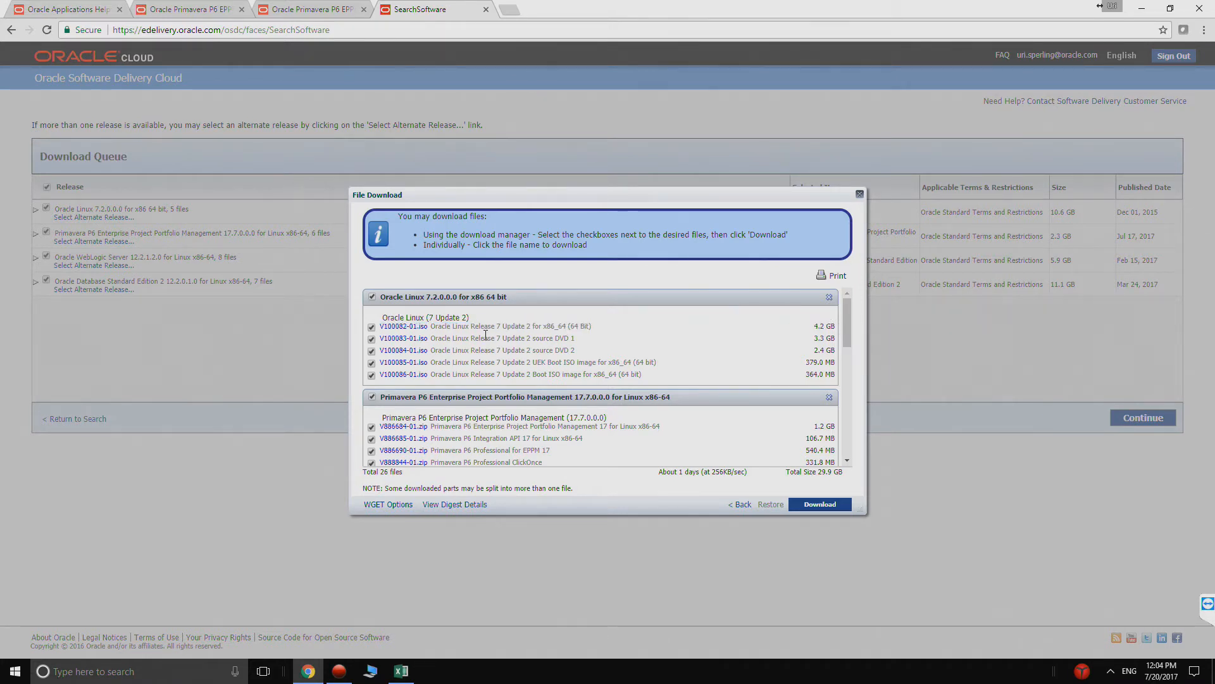
- Start saving the Oracle Linux image V100082-01.iso and create and open a new folder named EPPM Downloads on Local Disk (D:)
right_click(416, 327)
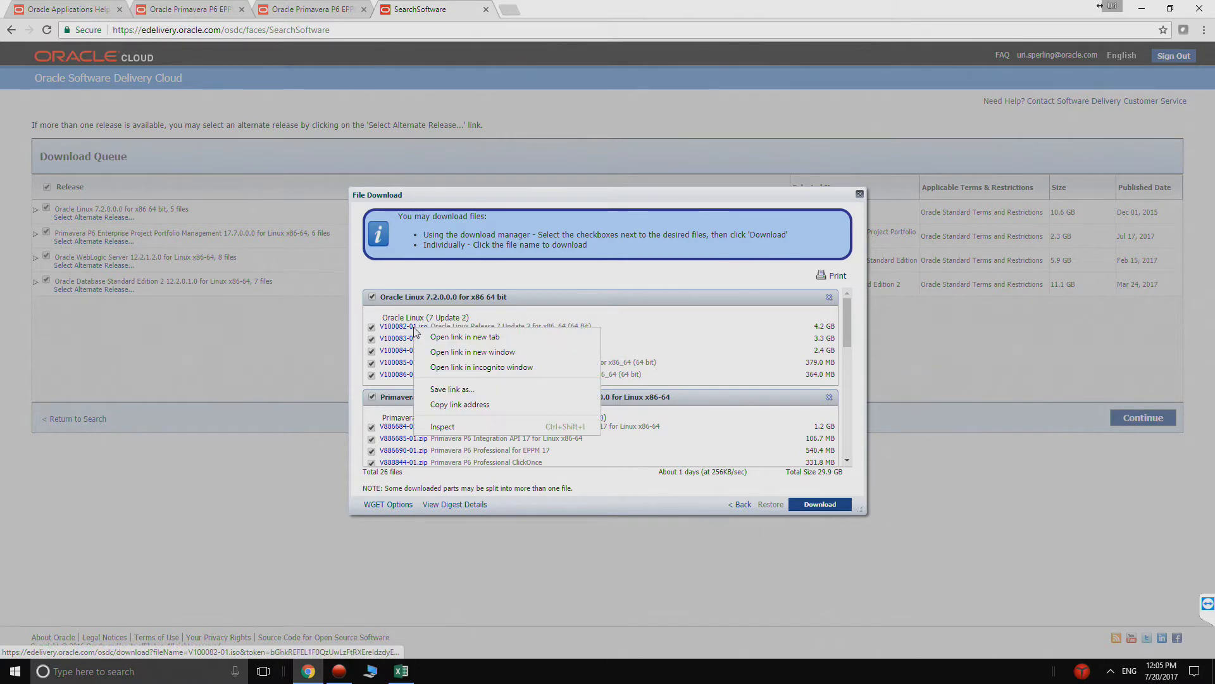
left_click(452, 391)
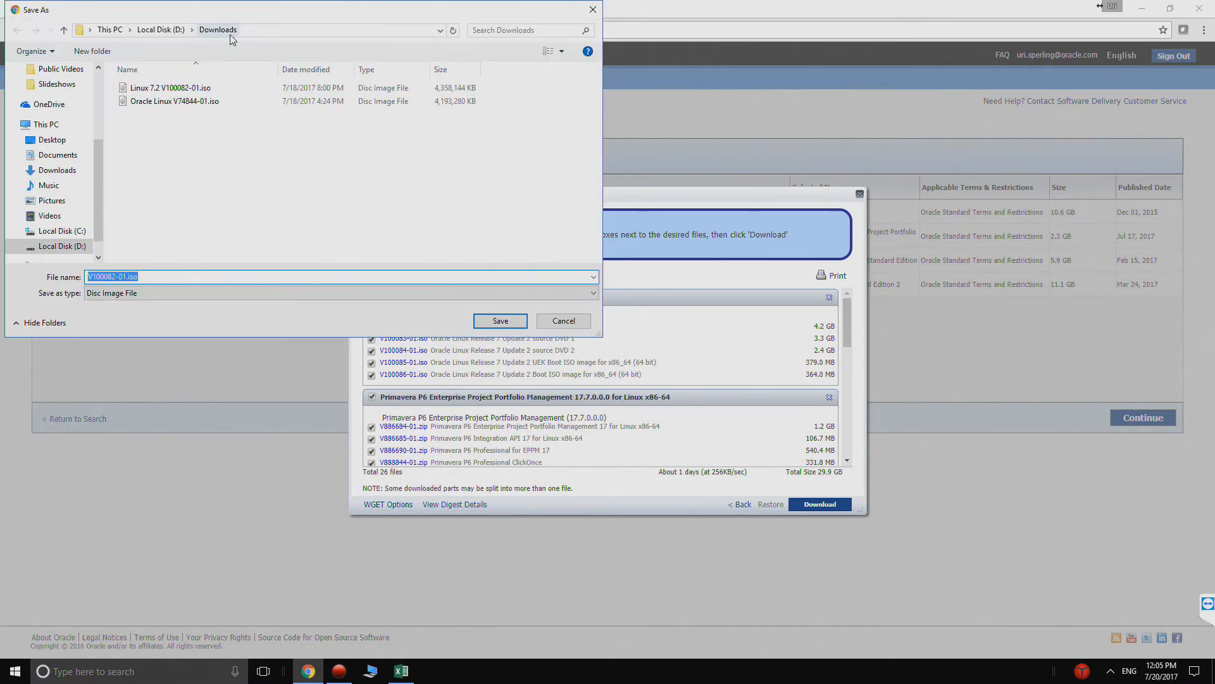
left_click(170, 29)
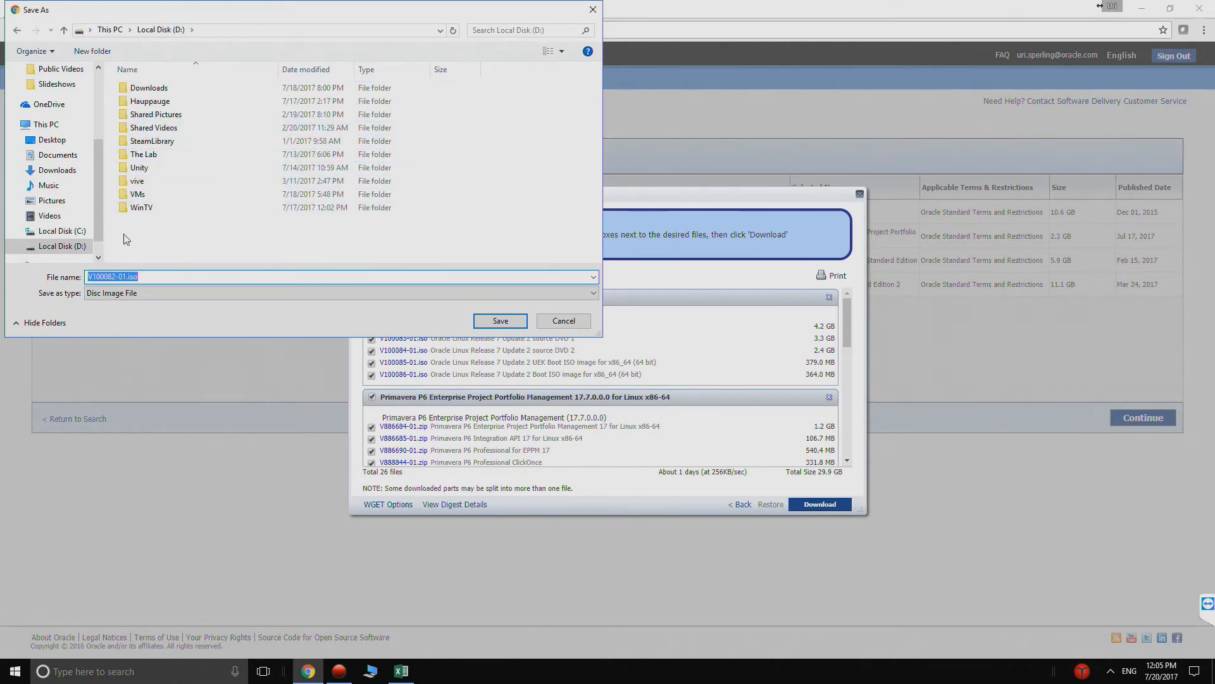
left_click(93, 53)
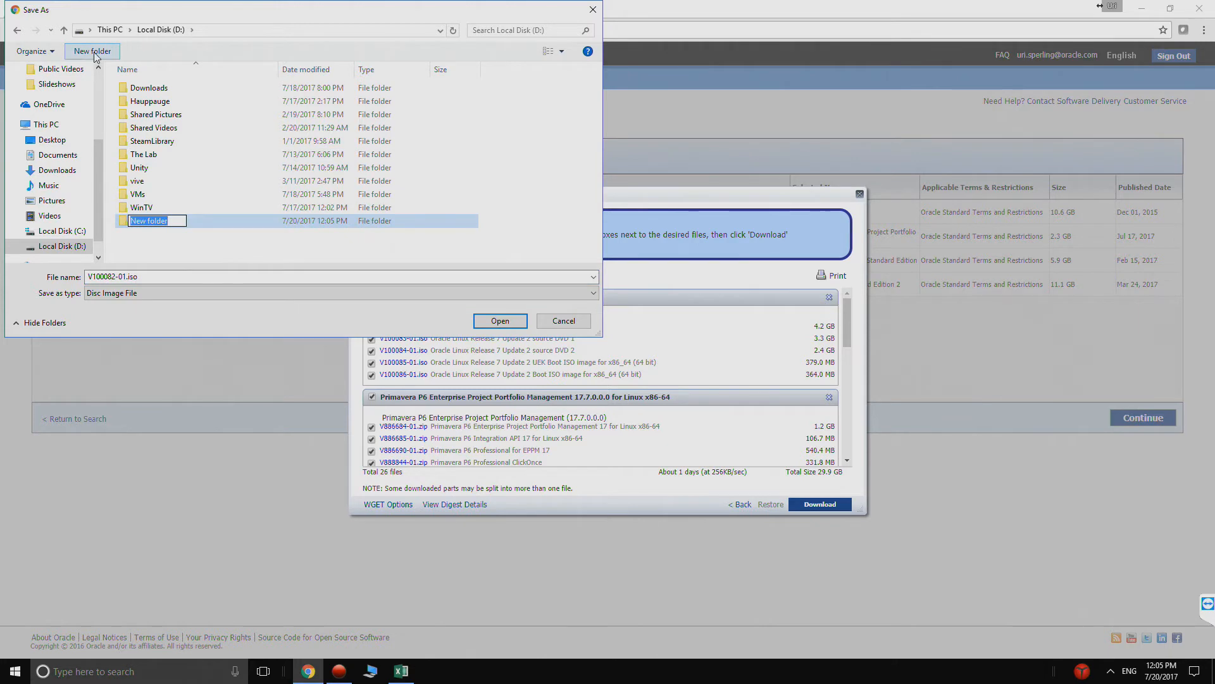
type("EPPM Downloads")
left_click(155, 248)
double_click(133, 223)
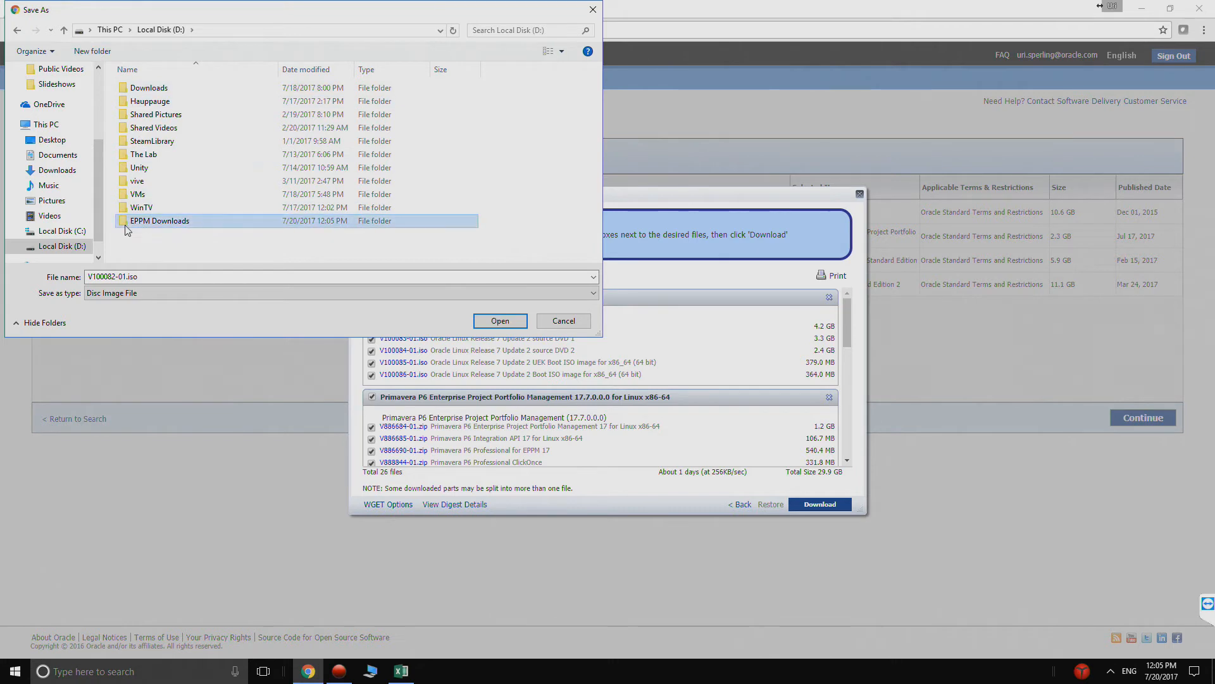
- Prefix the Oracle Linux image's file name with "OLE 7.2" and save it in the EPPM Downloads folder
left_click(88, 277)
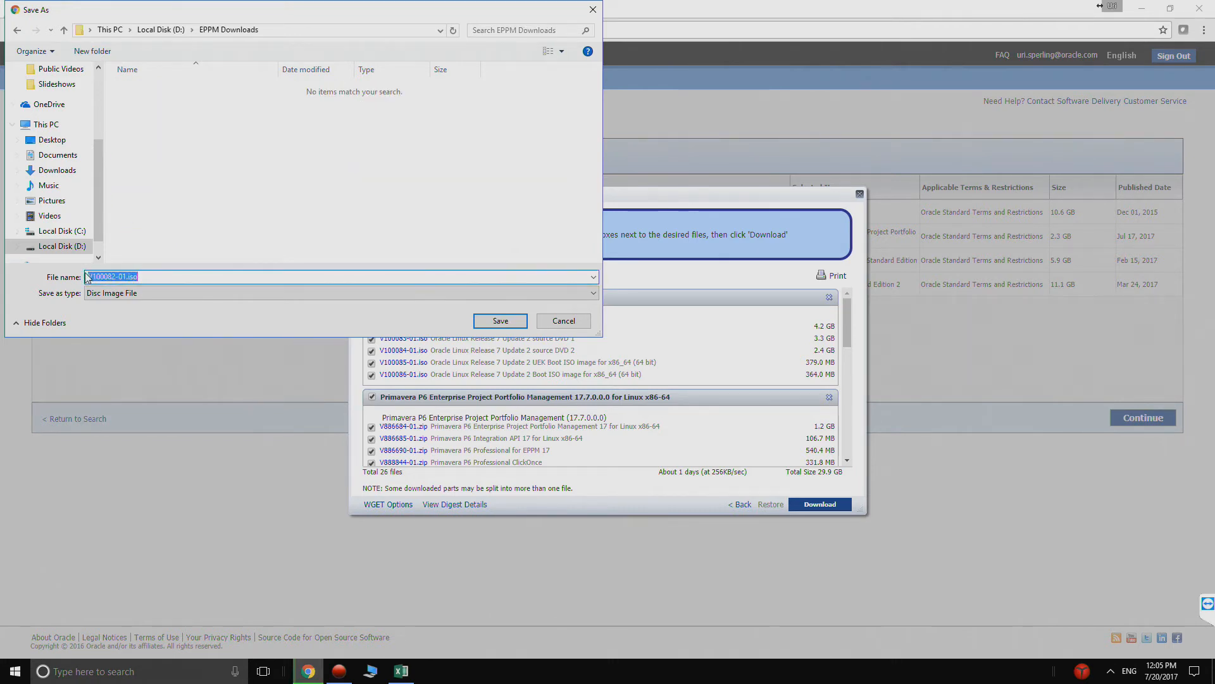
left_click(88, 276)
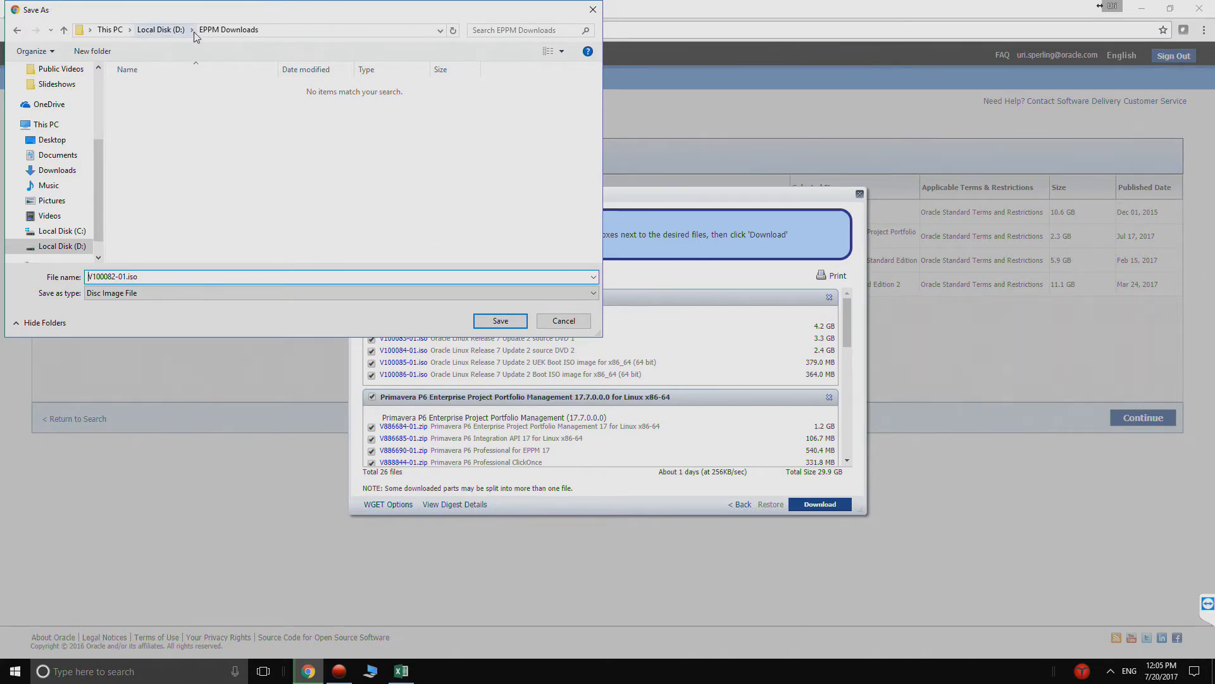
type("OLE 7.2")
key("Return")
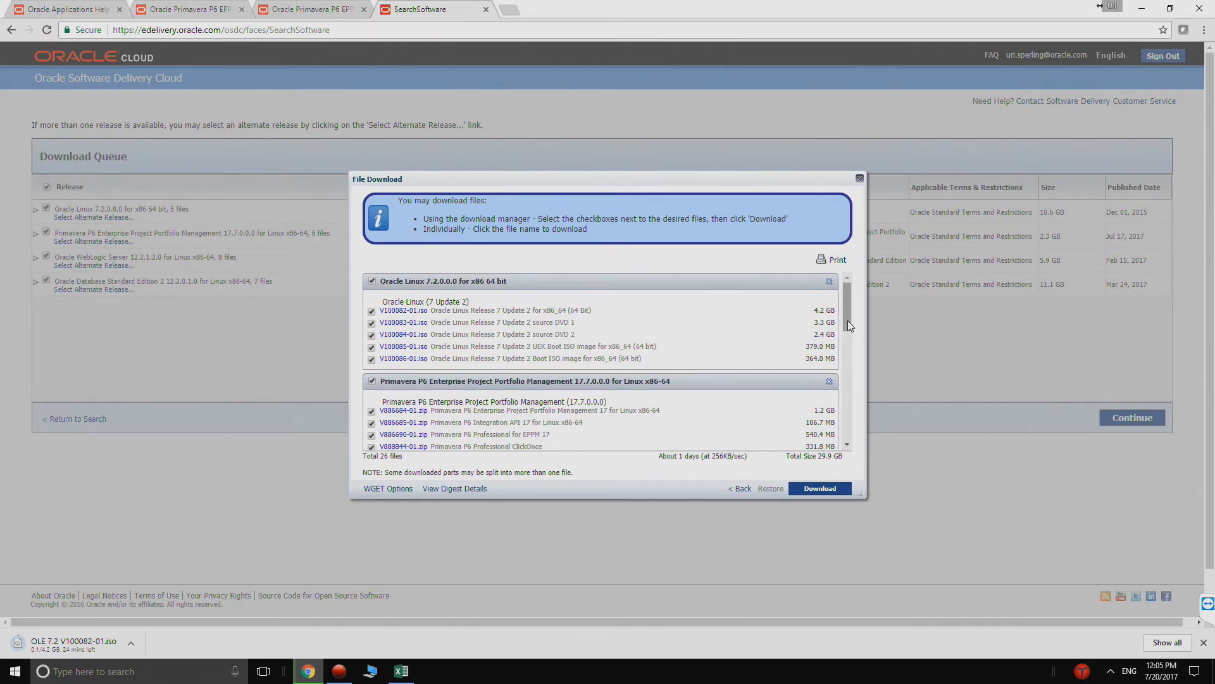
- Save Primavera P6 Enterprise Project Portfolio Management 17 for Linux x86-64 (V886684-01.zip) with the file name prefix "P6 EPPM 17.7"
scroll(660, 390, "down", 1)
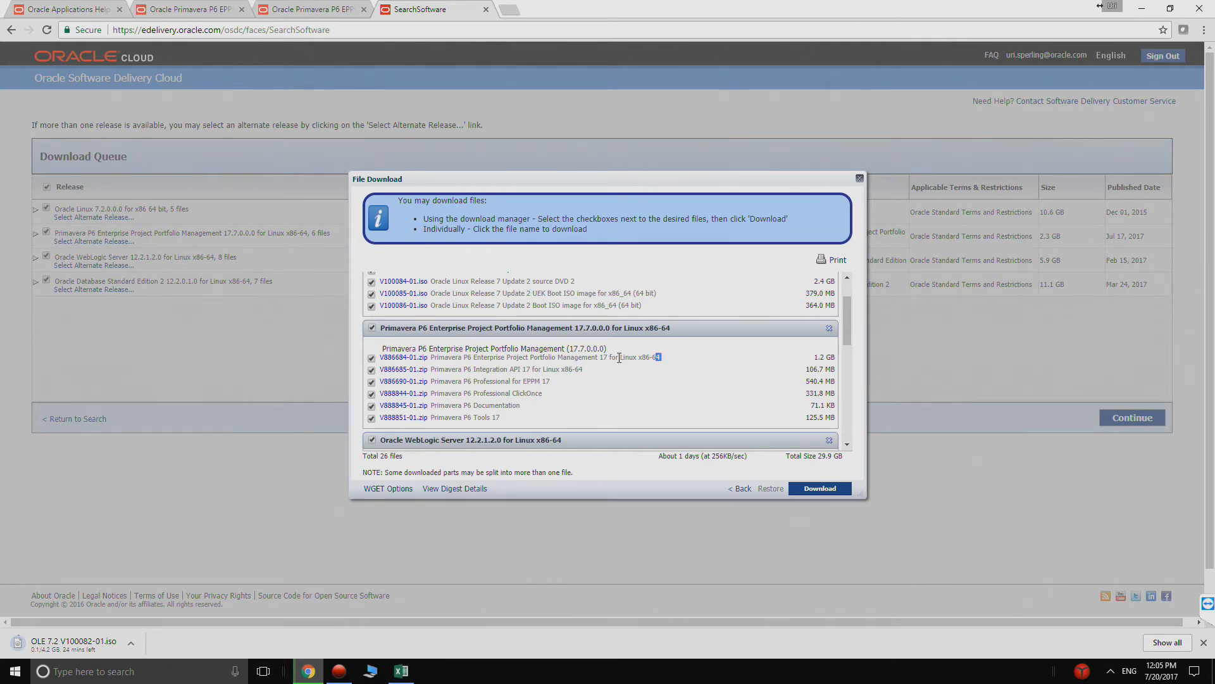
left_click_drag(644, 361, 477, 359)
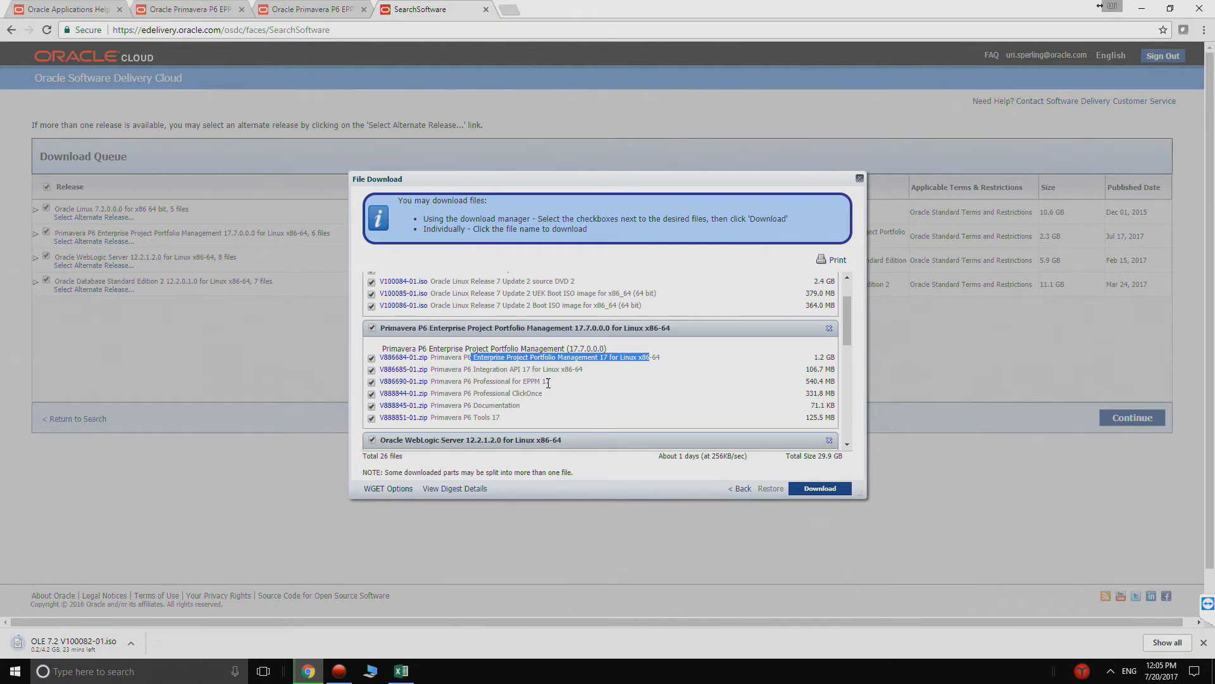
right_click(411, 358)
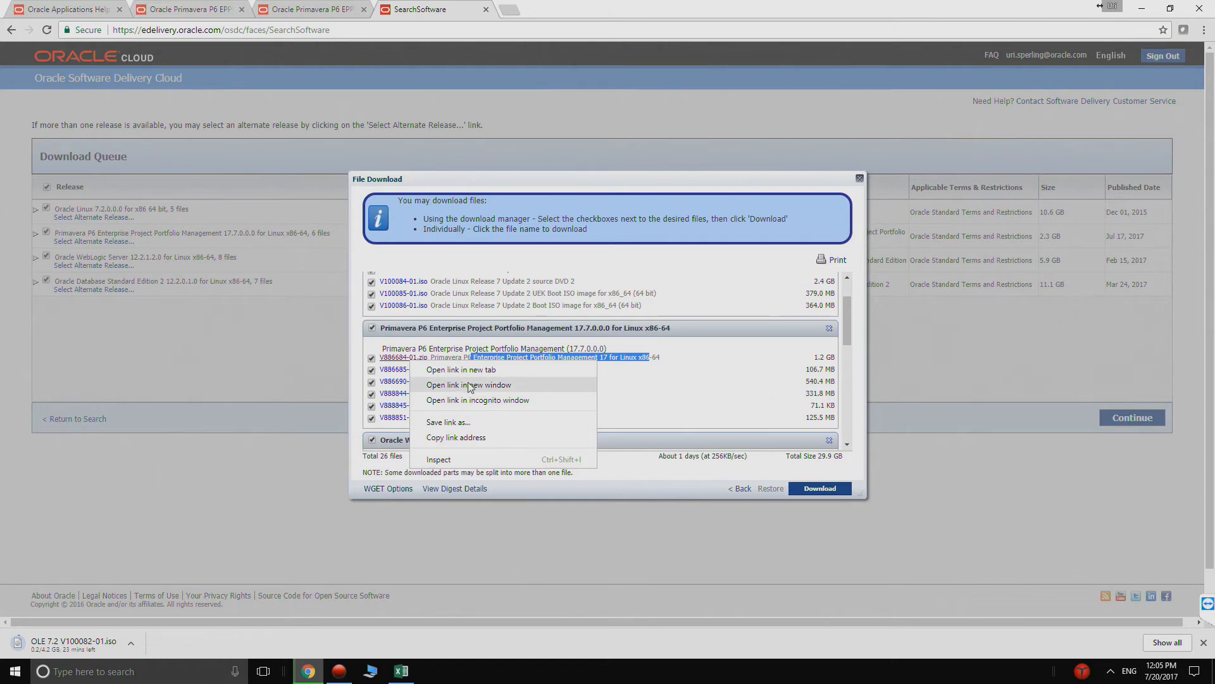
left_click(466, 420)
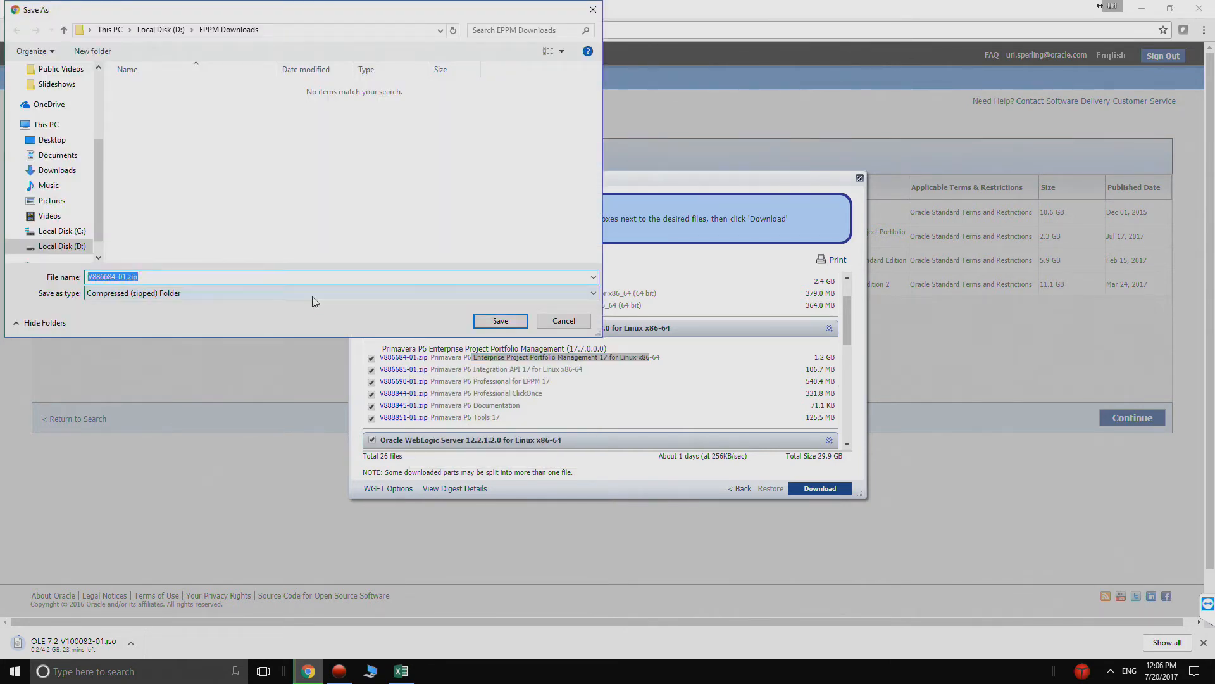
key("Home")
type("P6 EPPM 17.7")
left_click(500, 321)
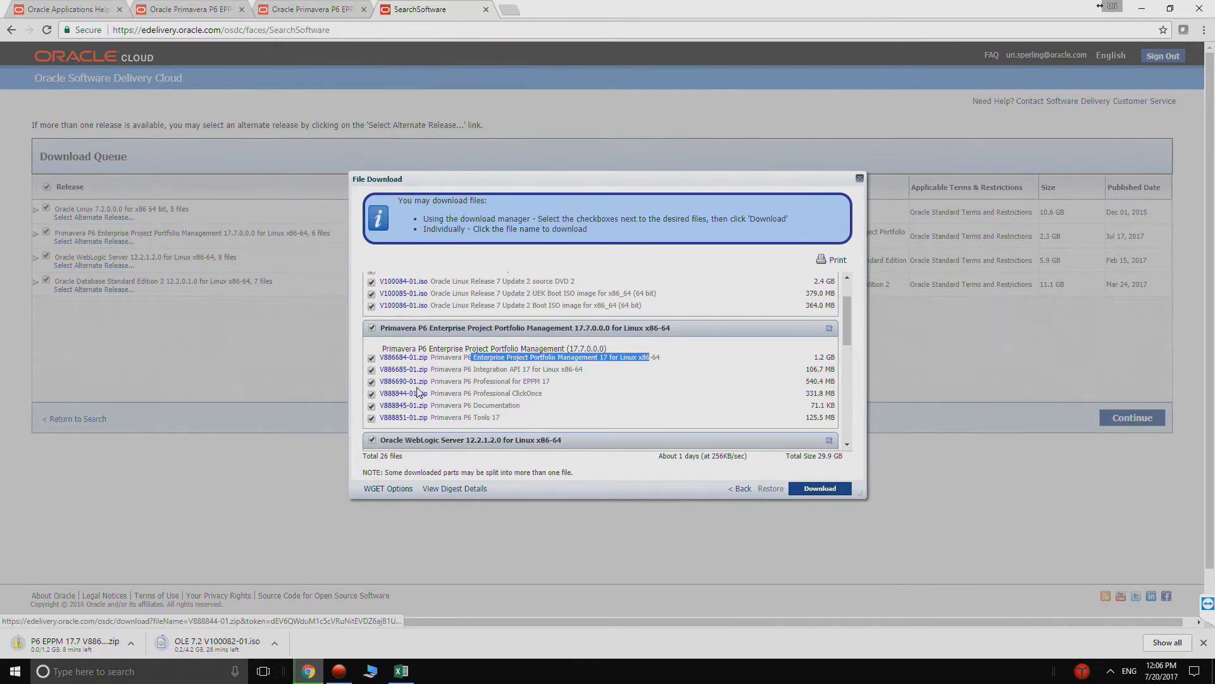
- Save the Primavera P6 Professional for EPPM 17 archive (V886690-01.zip) with the file name prefix "P6 Pro 17.7"
left_click_drag(543, 381, 514, 382)
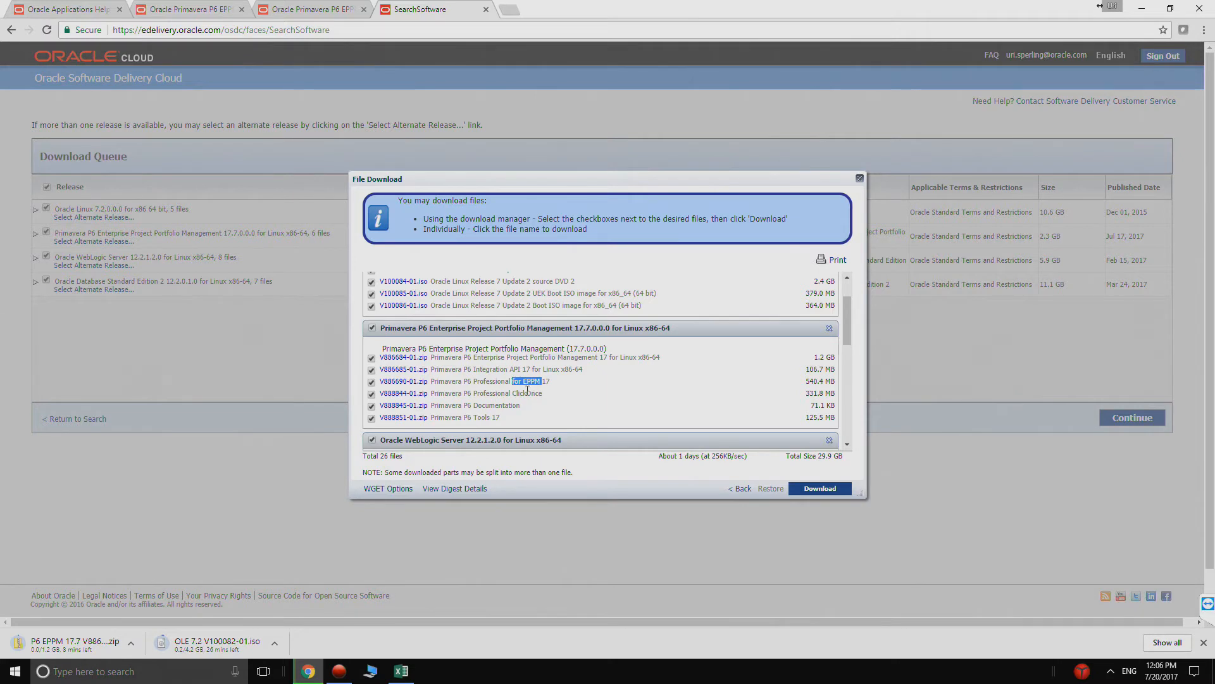
right_click(416, 382)
left_click(479, 444)
key("Home")
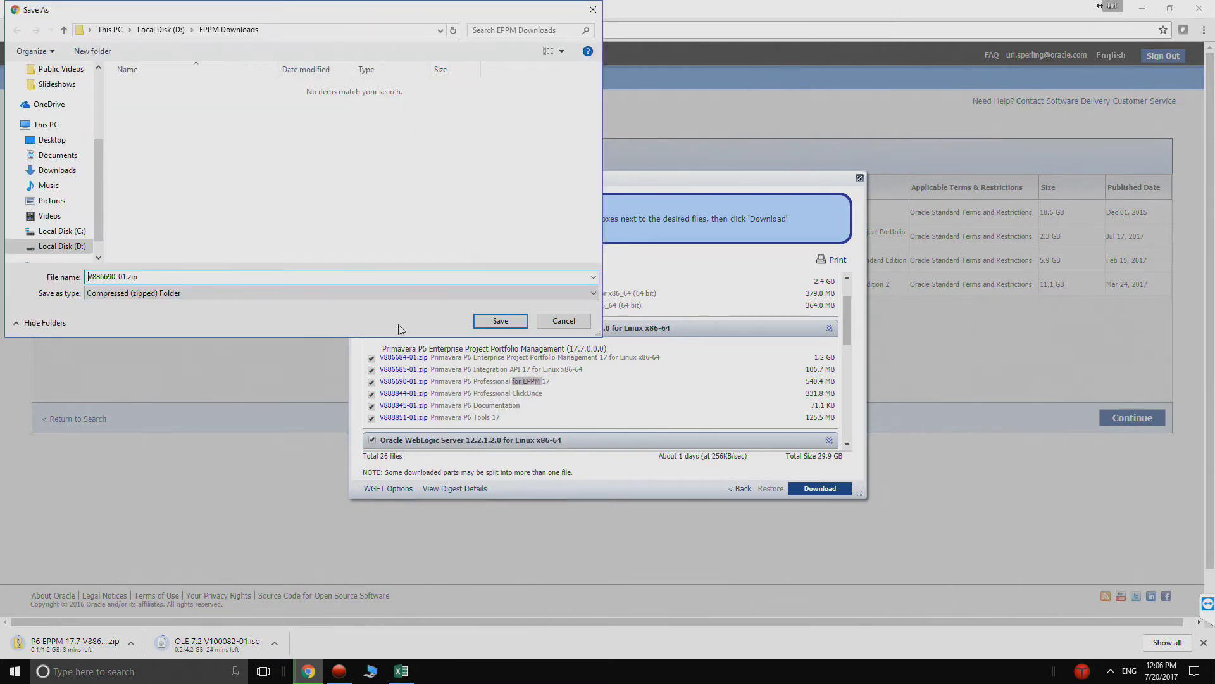
type("P6 Pro 17.7")
left_click(503, 321)
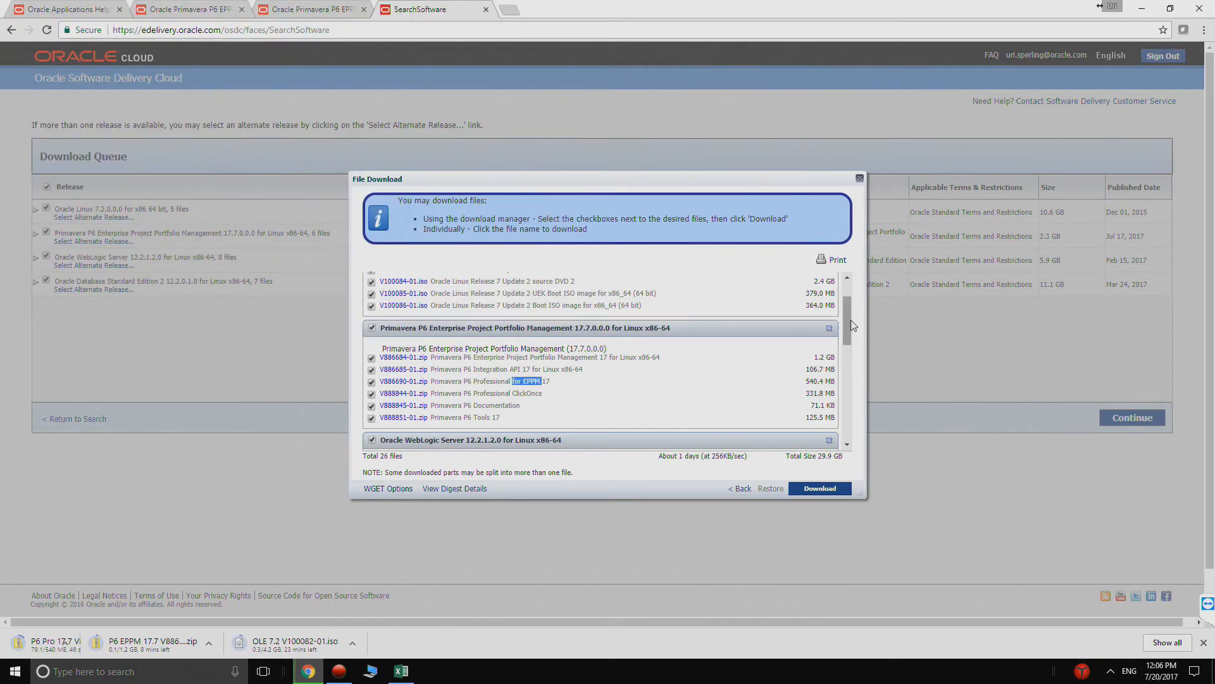
- Save the V779119-01.zip archive listed under Oracle WebLogic Server (12.2.1.2.0) with the file name prefix "Weblogic"
left_click_drag(850, 325, 844, 360)
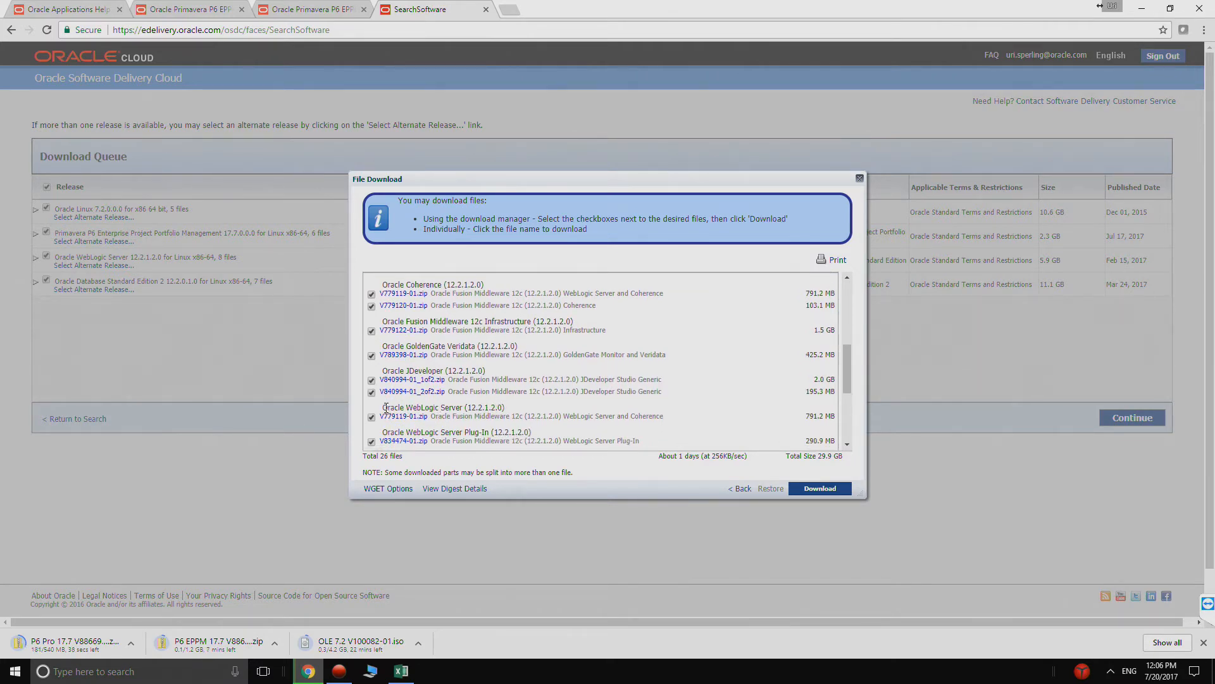
left_click_drag(384, 407, 421, 408)
right_click(415, 417)
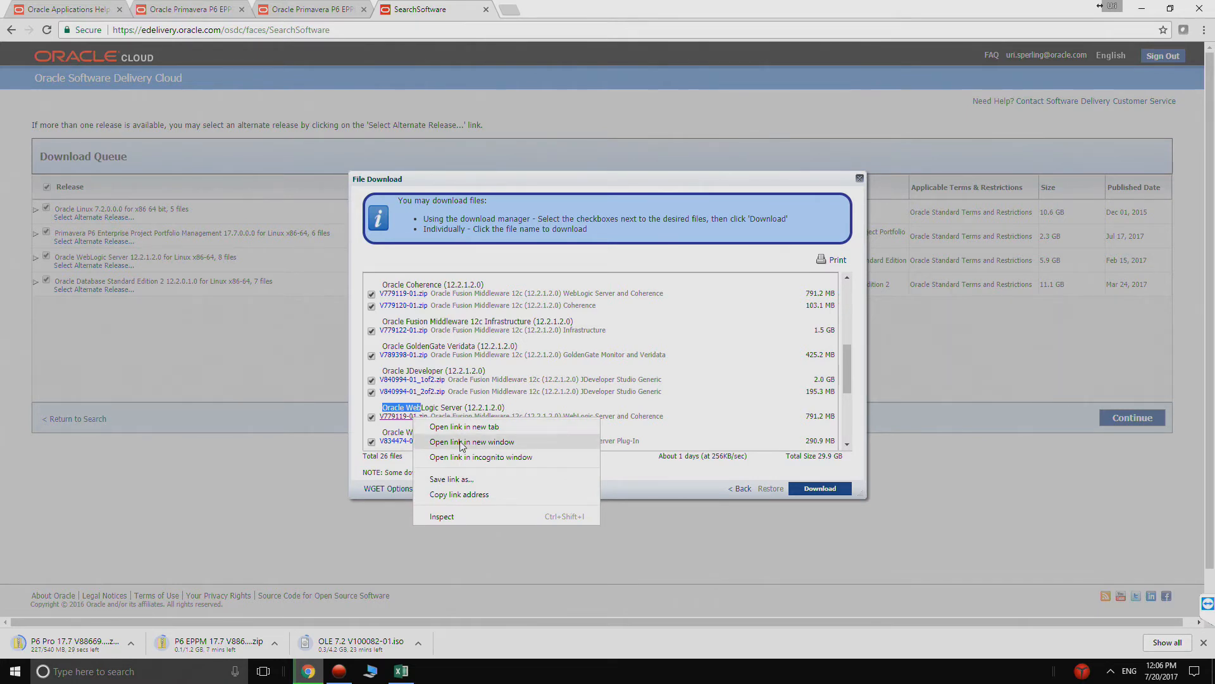
left_click(464, 481)
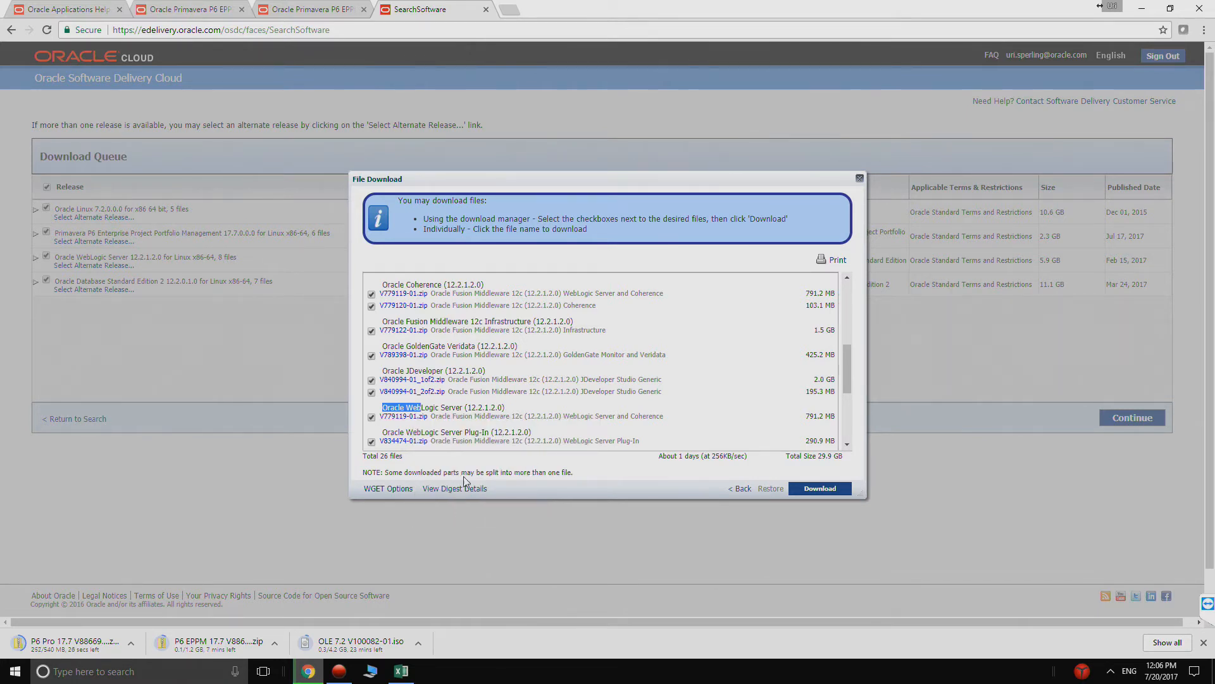
key("Home")
type("Weblog")
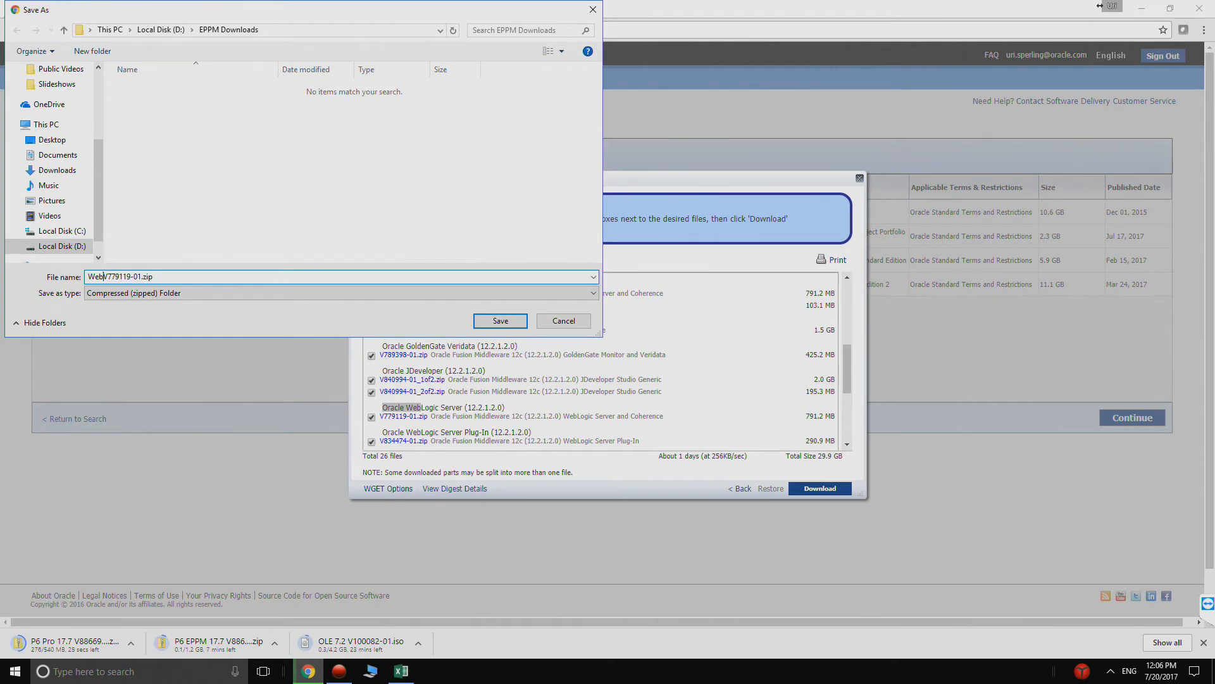
type("ic")
left_click(500, 321)
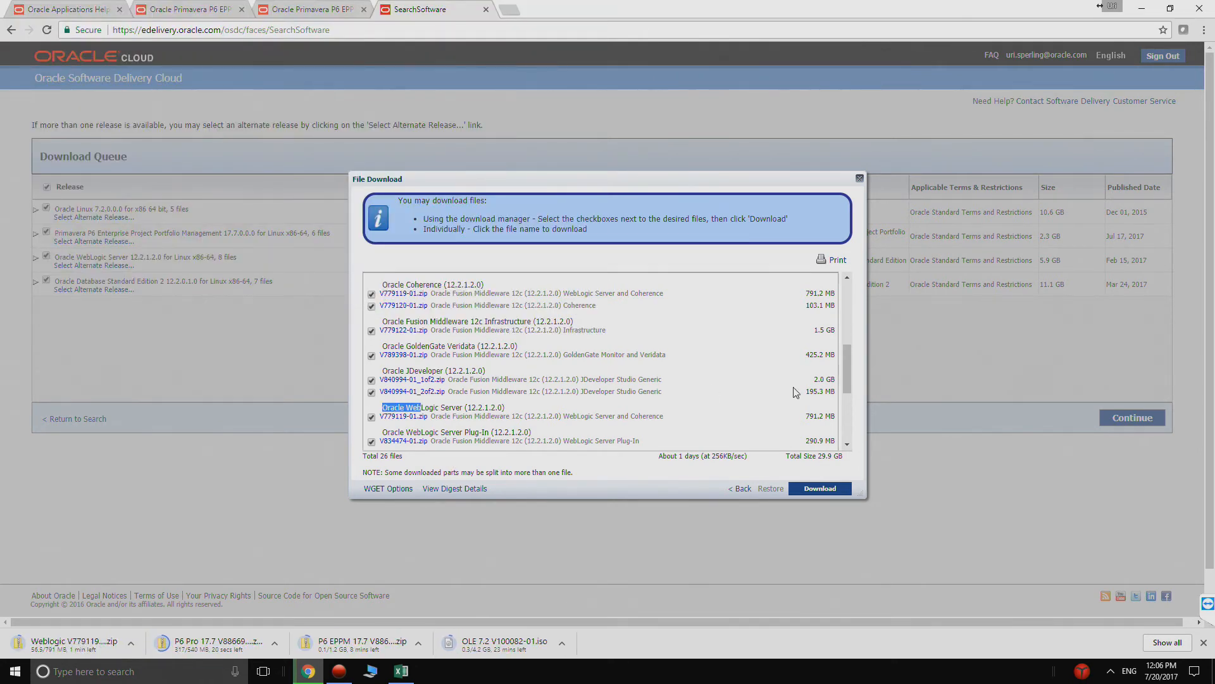
- Save the Oracle Database 12c Release 2 for Linux x86-64 archive (V839960-01.zip) with the file name prefix "Database 12c"
left_click_drag(844, 367, 841, 415)
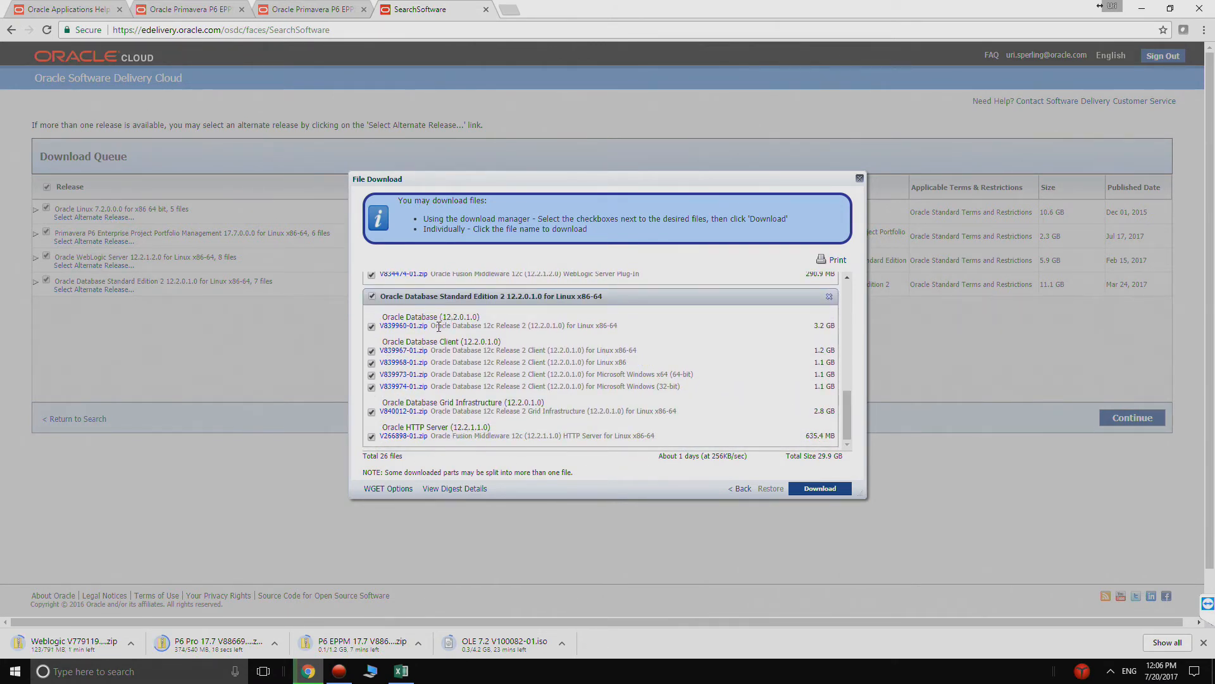
left_click_drag(454, 327, 465, 326)
right_click(415, 326)
left_click(443, 385)
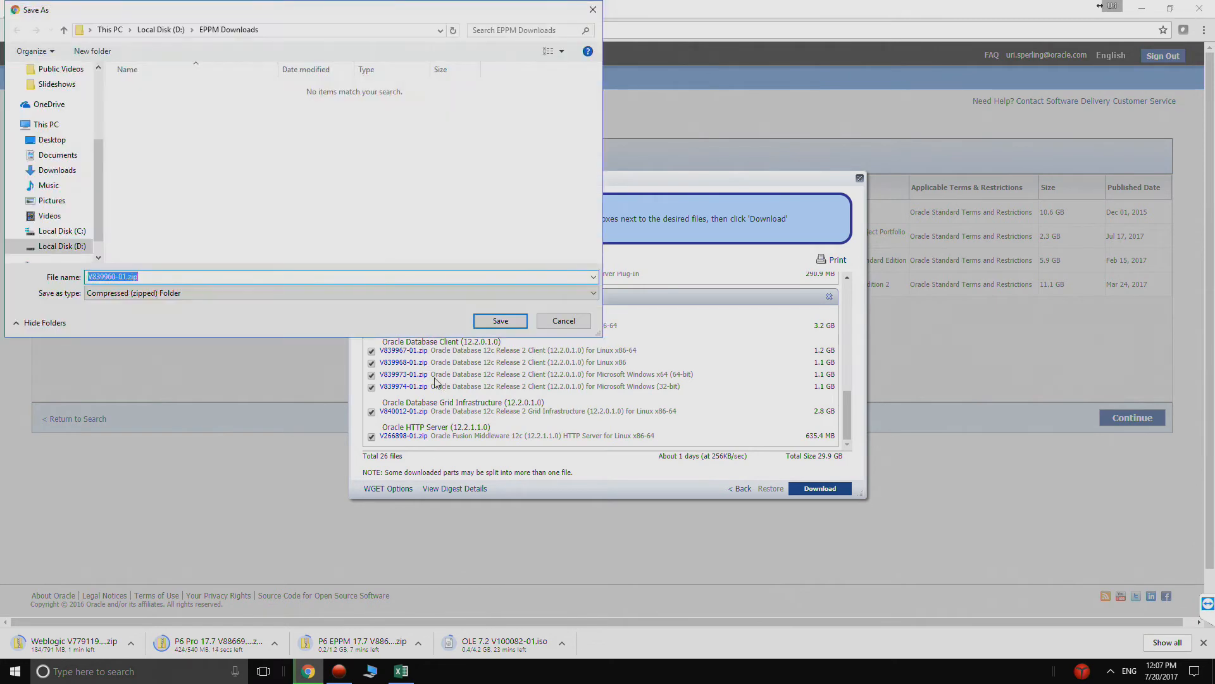
key("Home")
type("Database 12c")
left_click(497, 321)
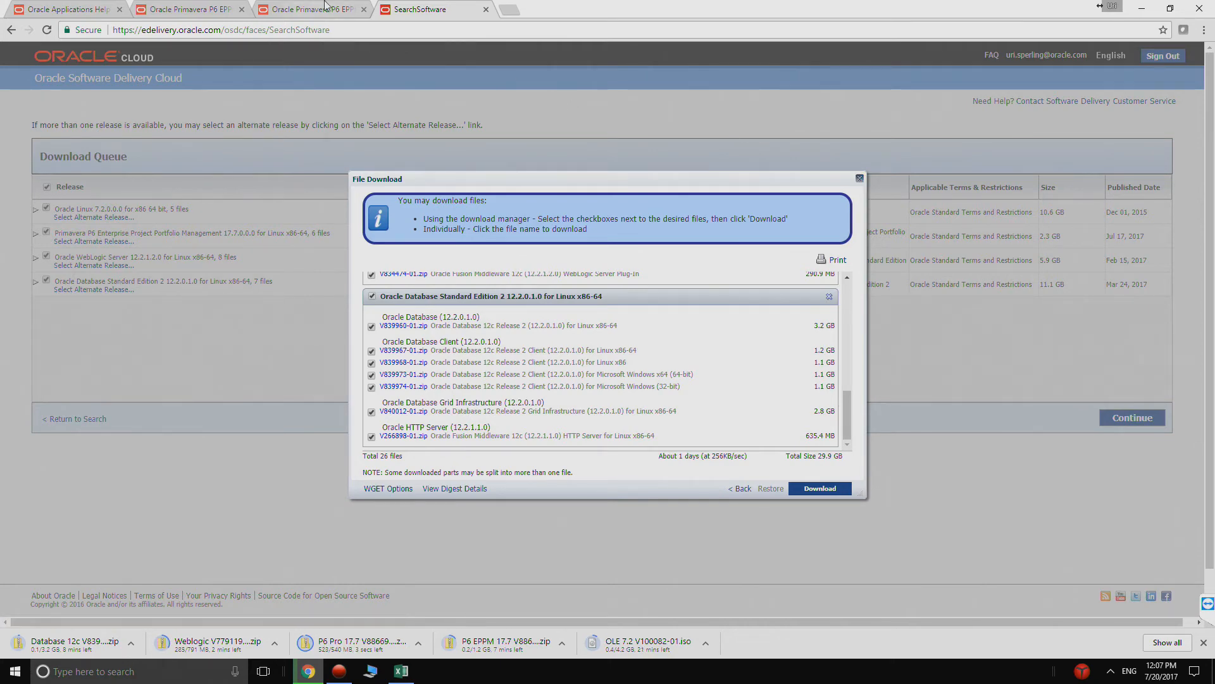
- Close one of the two Primavera P6 EPPM documentation pages and the Oracle Applications Help page in the browser
left_click_drag(921, 10, 915, 58)
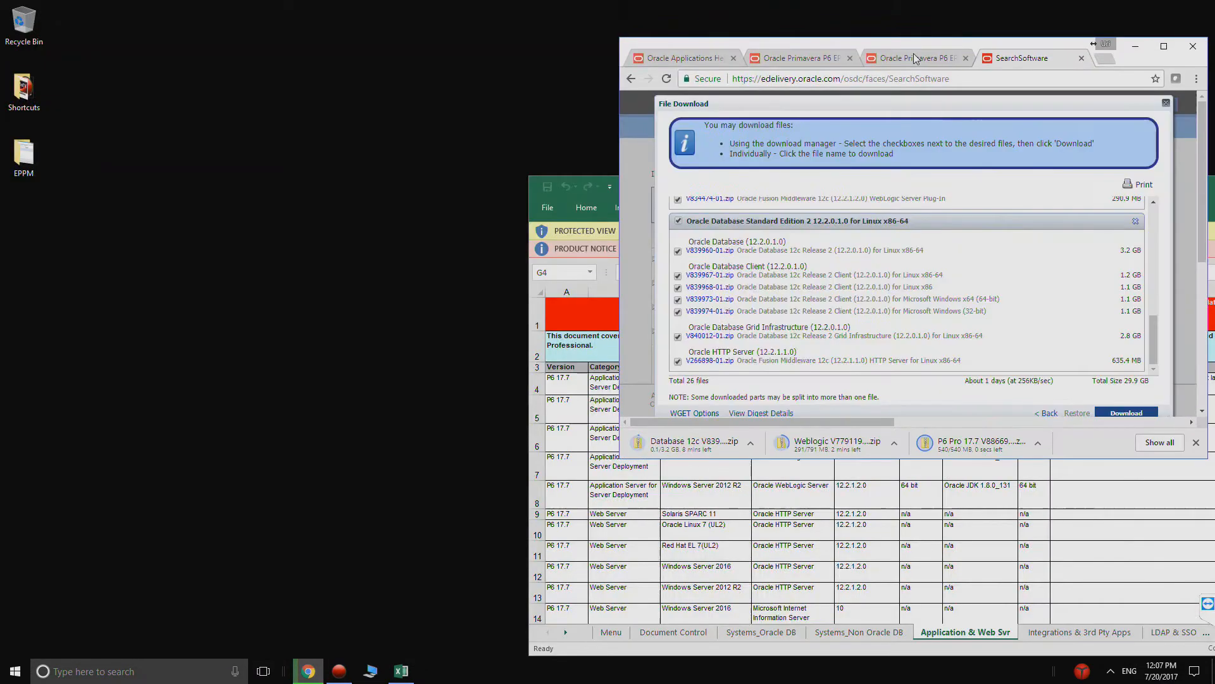
left_click(915, 58)
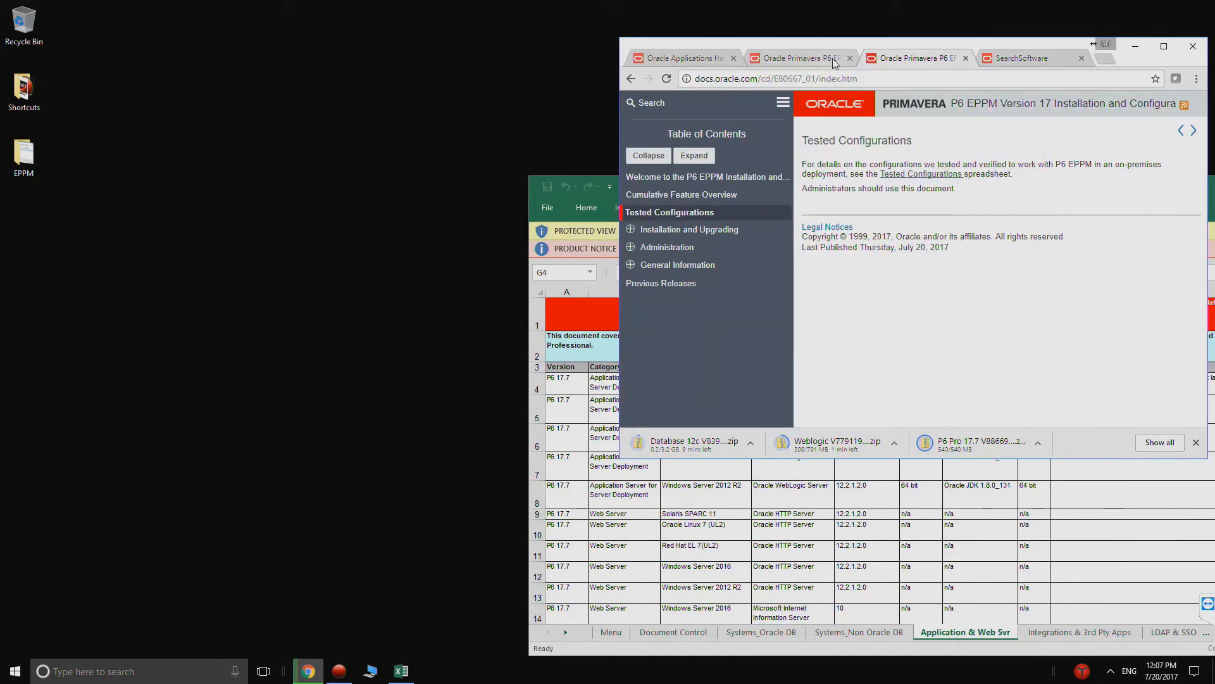
left_click(850, 58)
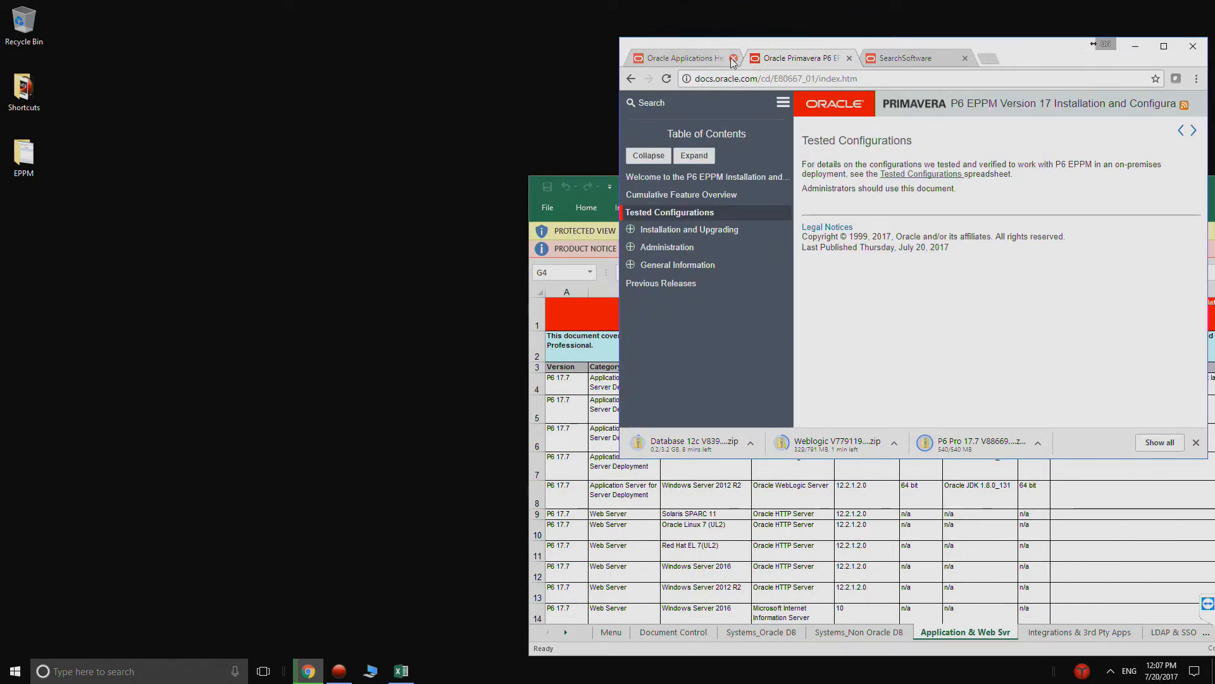
left_click(733, 58)
- Open a new browser page in a maximized window and search the web for virtualbox
left_click(875, 59)
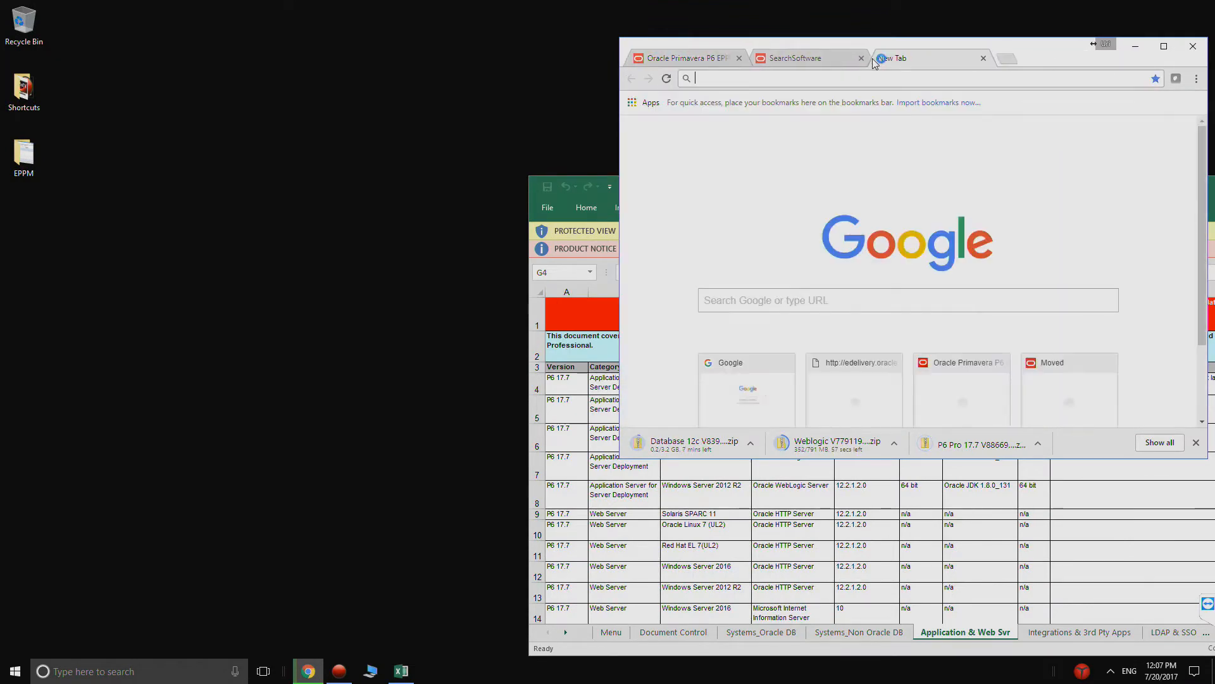
double_click(1046, 55)
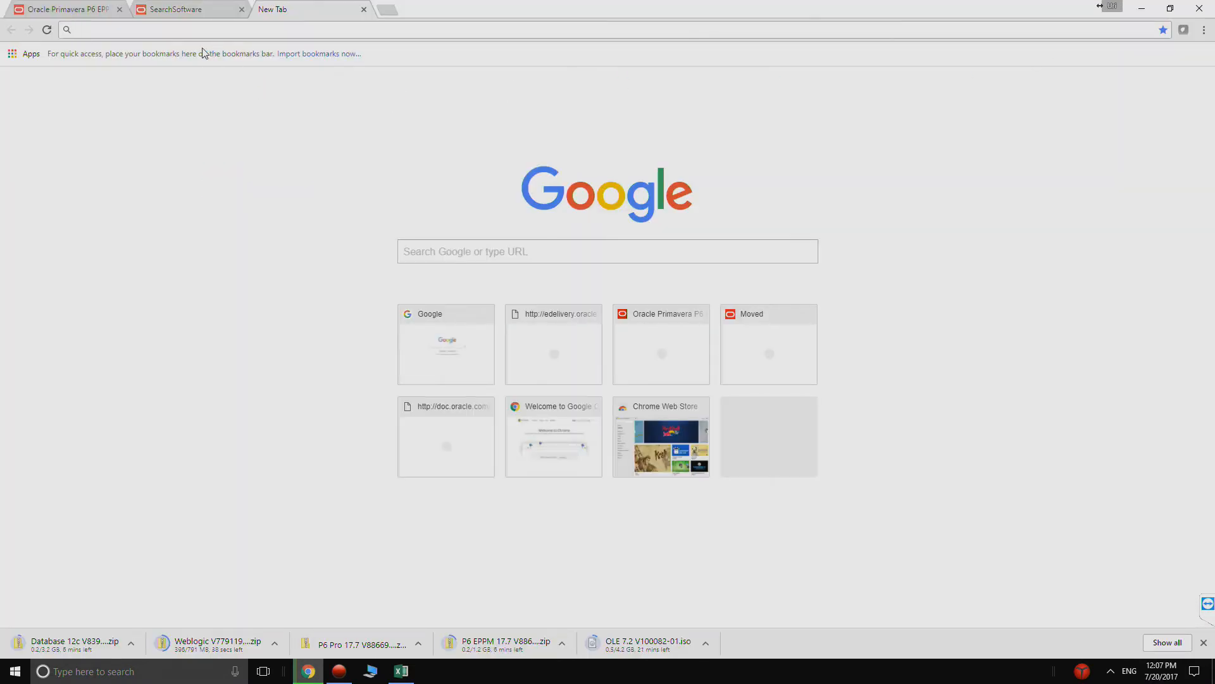
type("virtualbox")
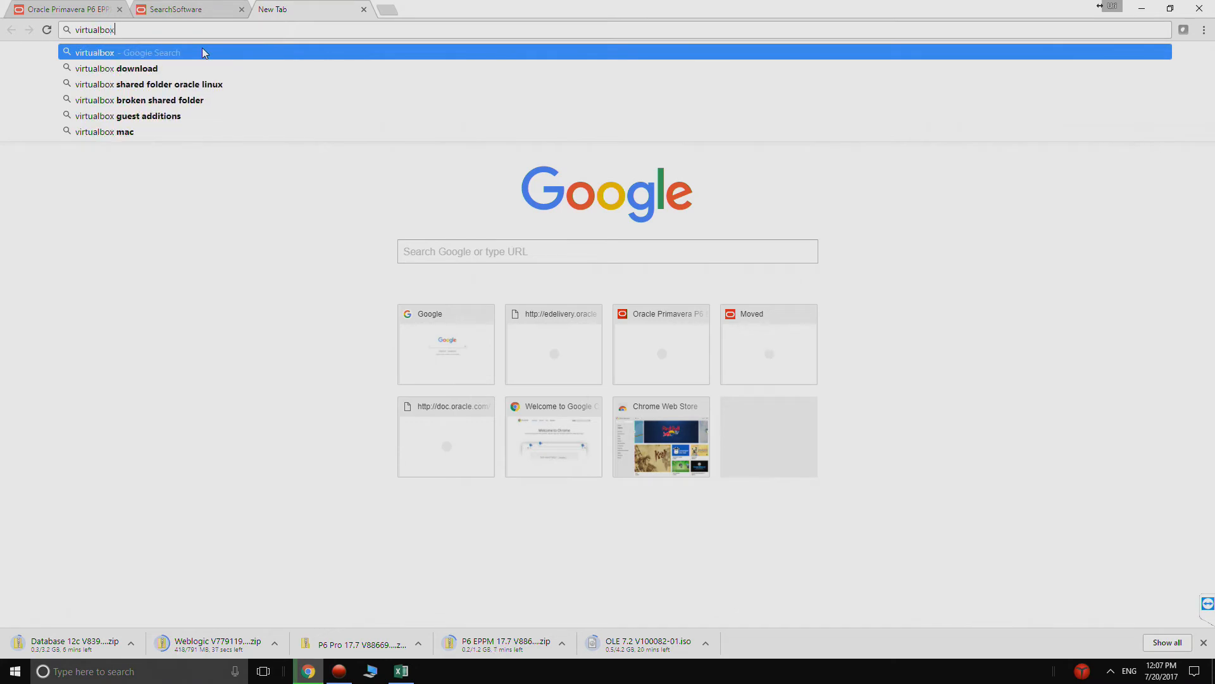
key("Return")
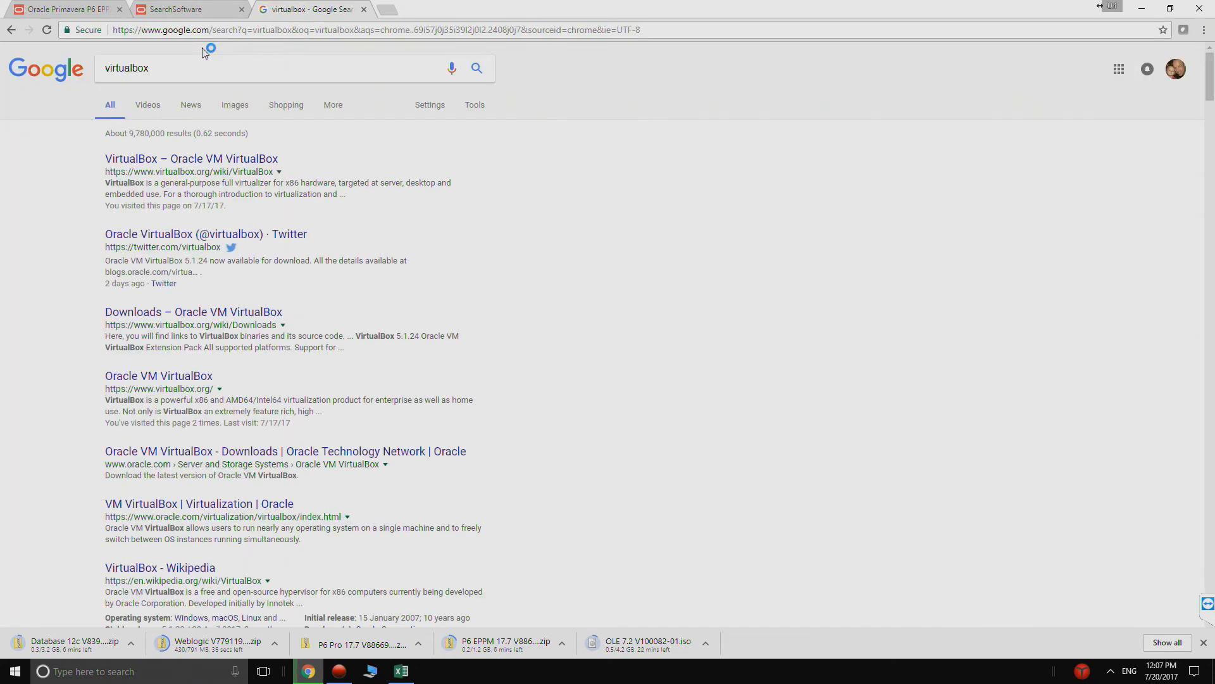
- Open the Oracle VM VirtualBox site from the results and download the VirtualBox 5.1.24 platform package for Windows hosts
left_click(215, 166)
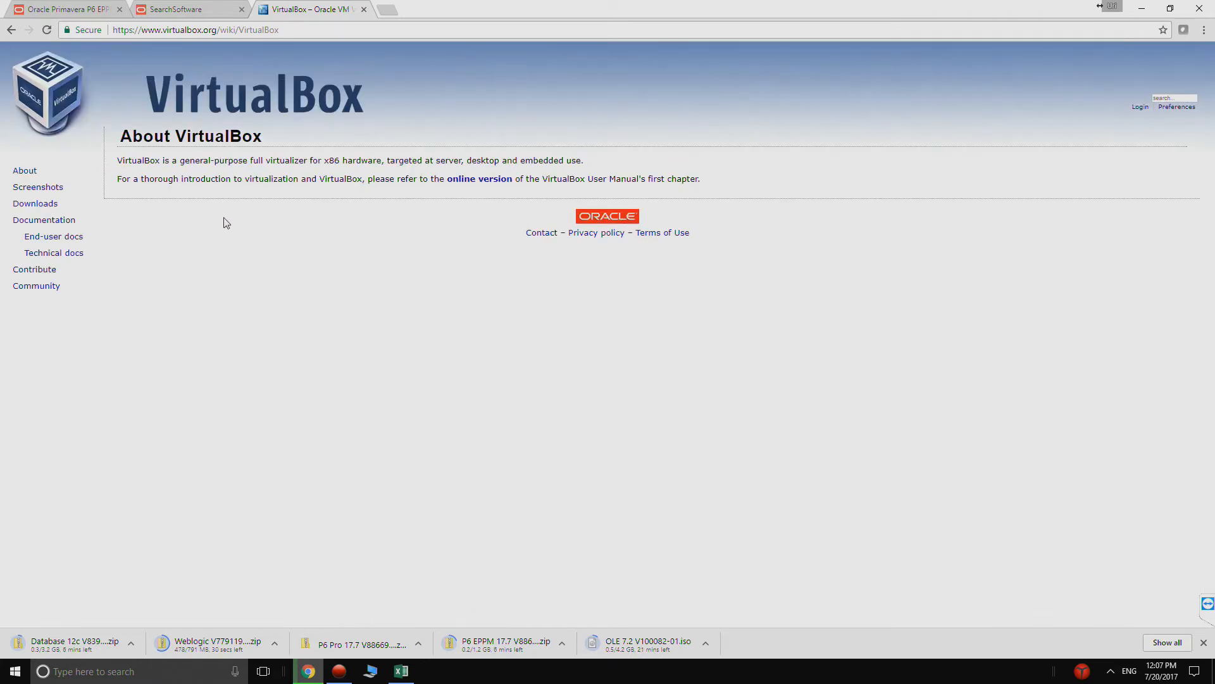
double_click(50, 205)
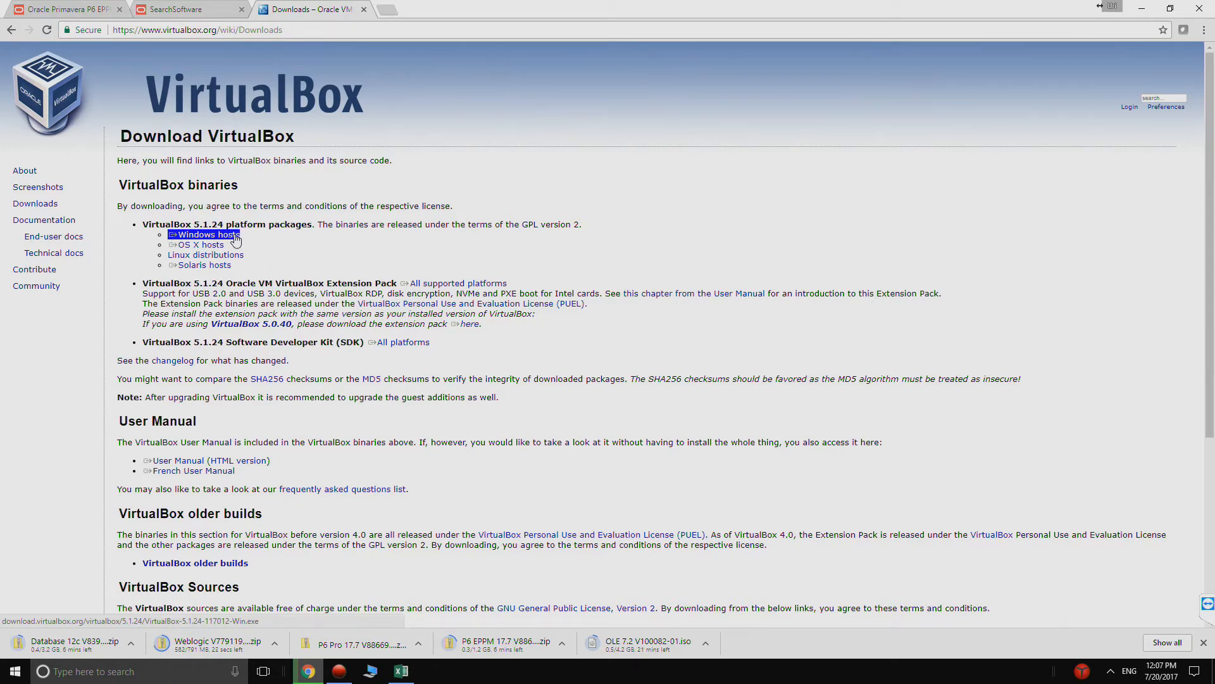
left_click(236, 237)
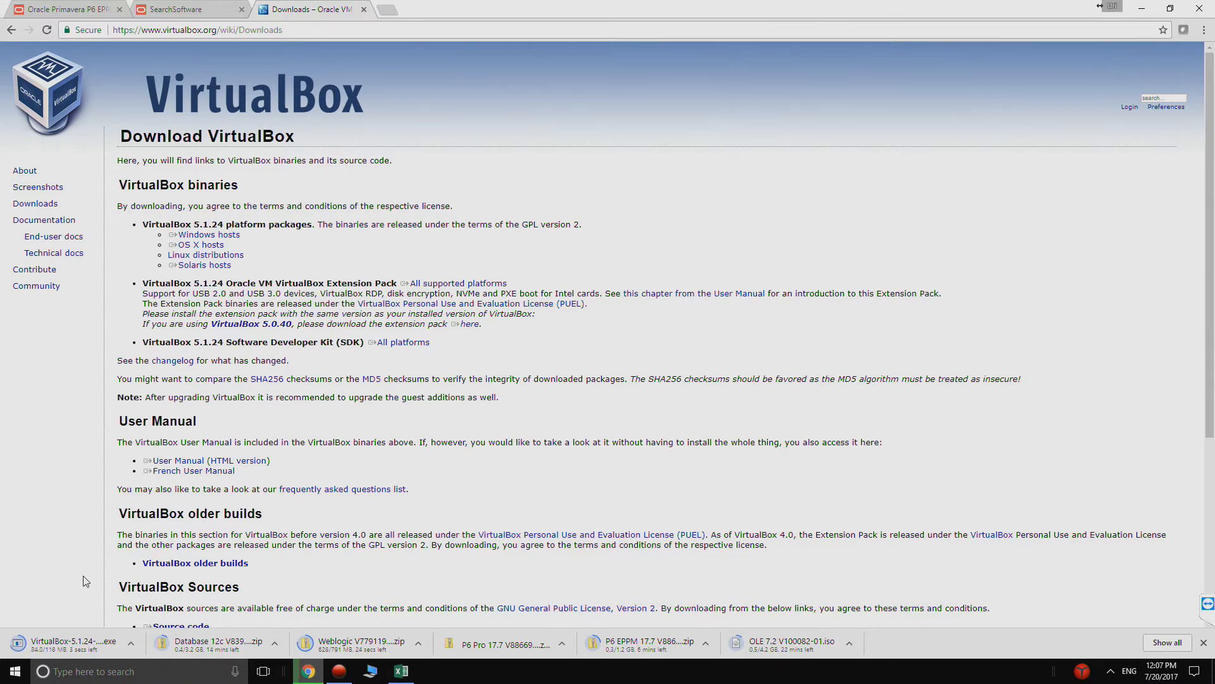
- Run the downloaded installer and install Oracle VM VirtualBox 5.1.24 with the default options, starting it when setup finishes
left_click(52, 647)
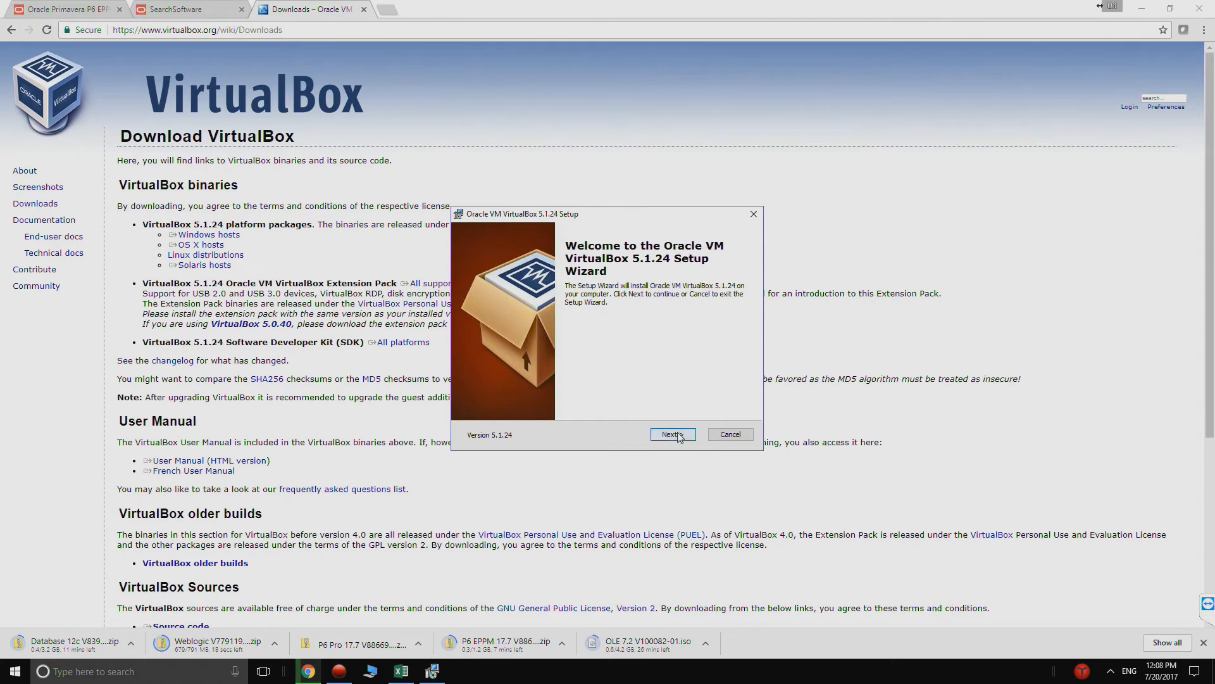
left_click(672, 435)
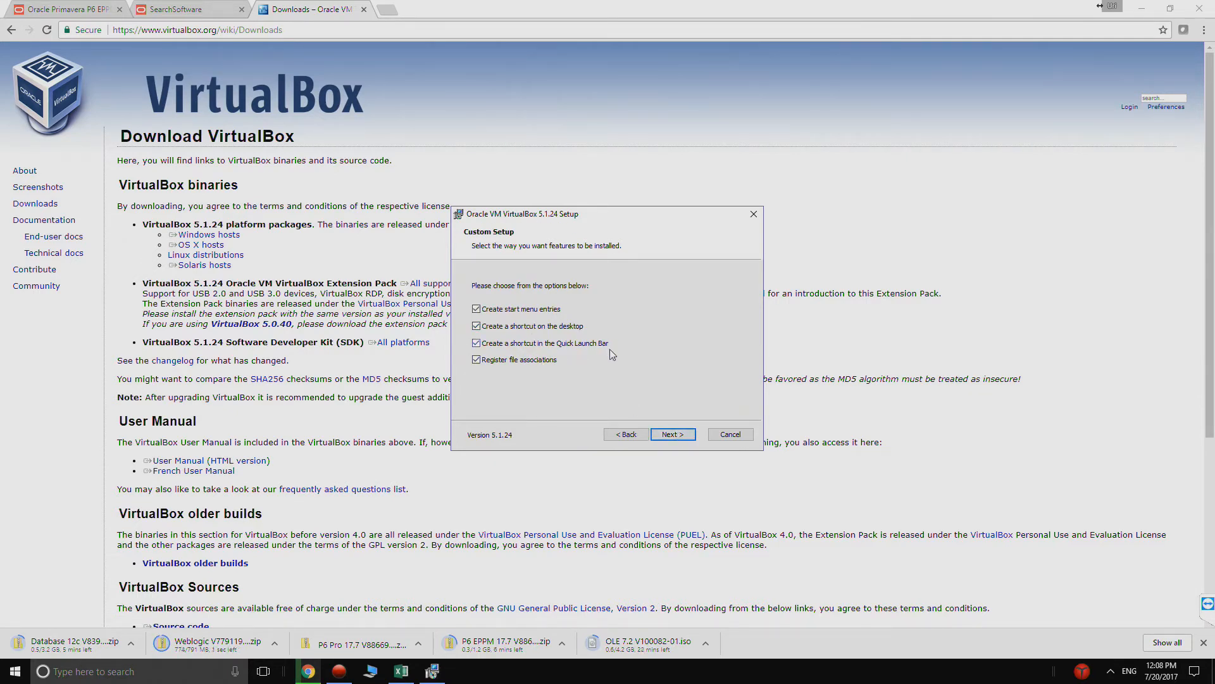
left_click(673, 434)
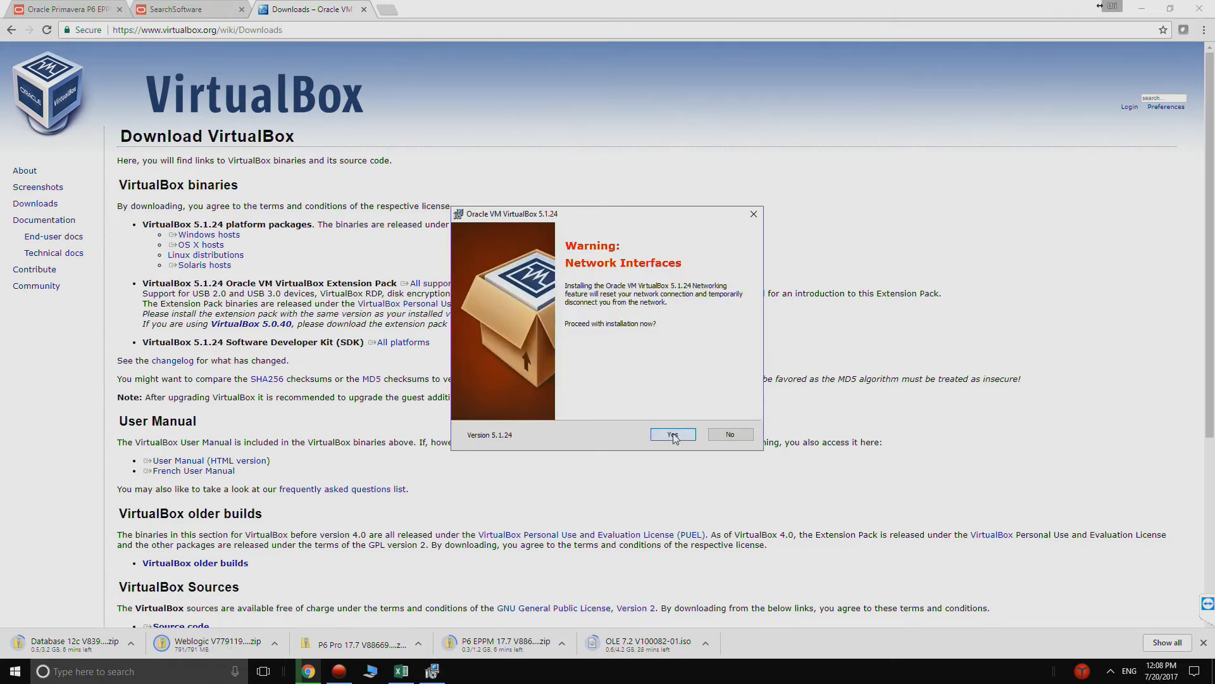
left_click(673, 433)
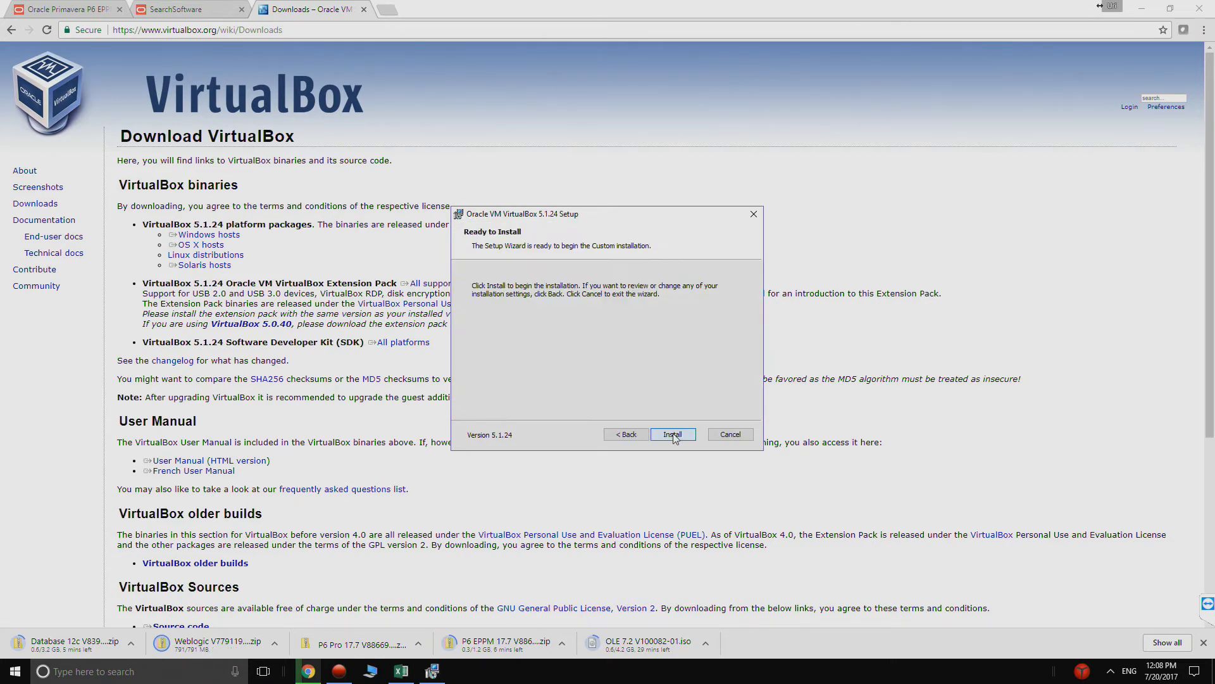
left_click(673, 433)
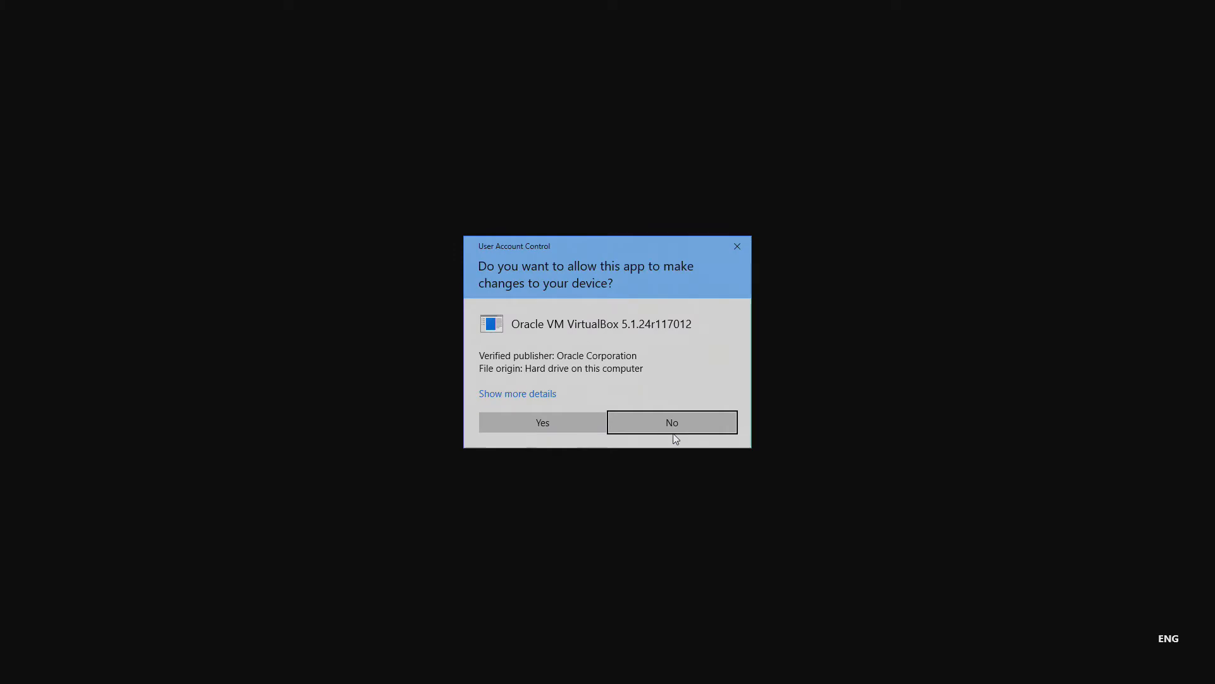
left_click(567, 424)
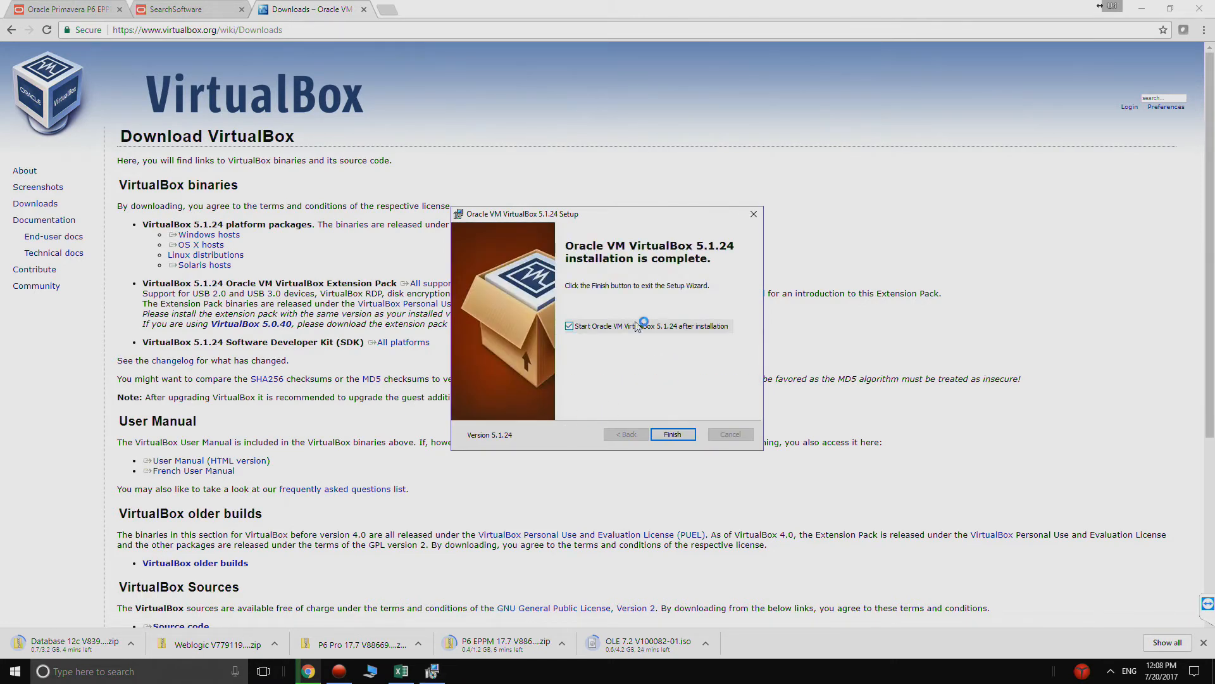
left_click(671, 434)
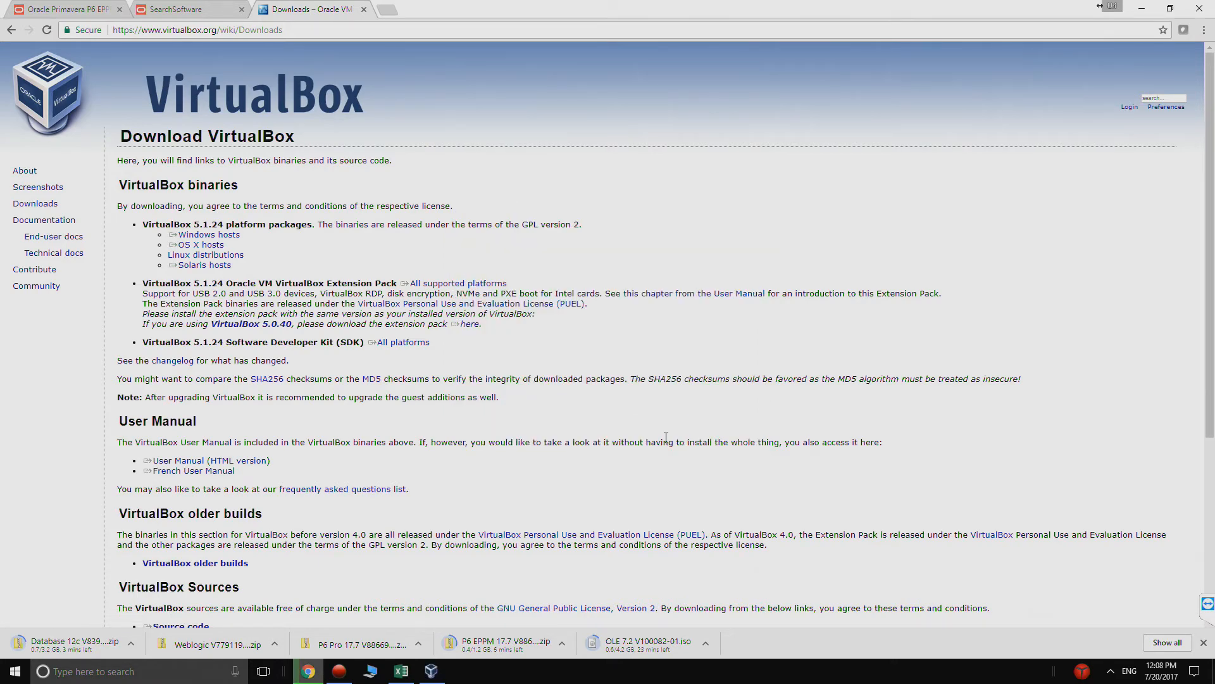
- Bring up Oracle VM VirtualBox Manager, check the browser's downloads and return to the manager
left_click(1146, 16)
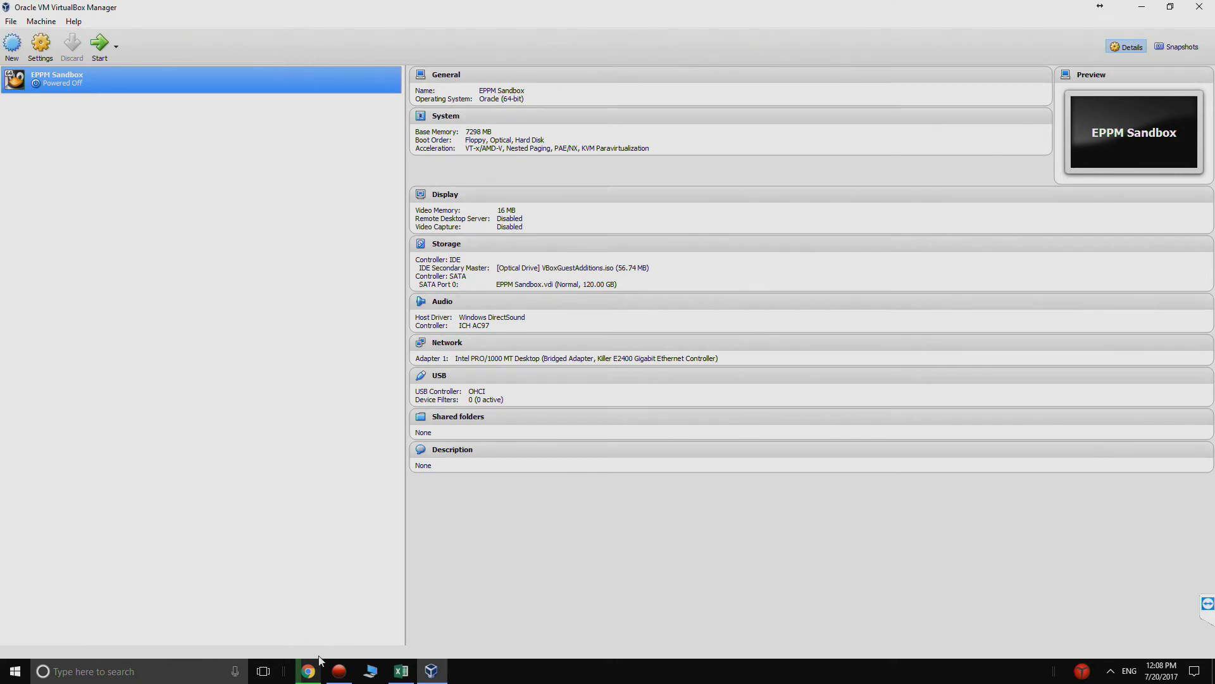
left_click(304, 675)
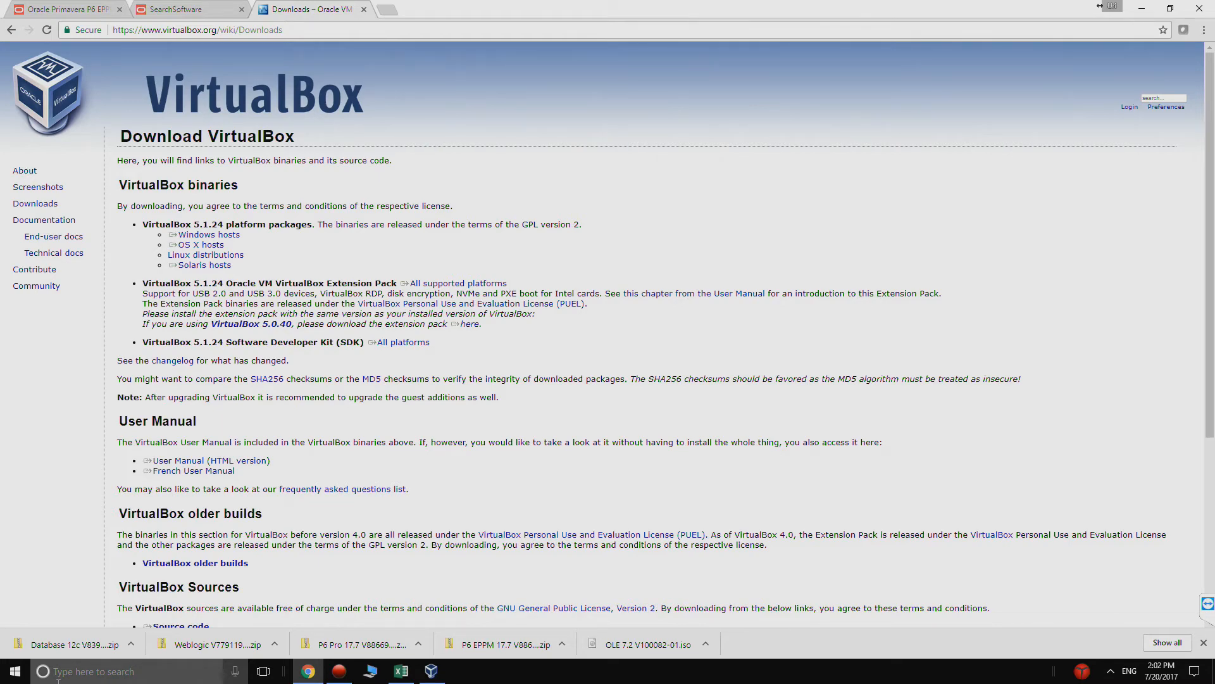
left_click(1142, 8)
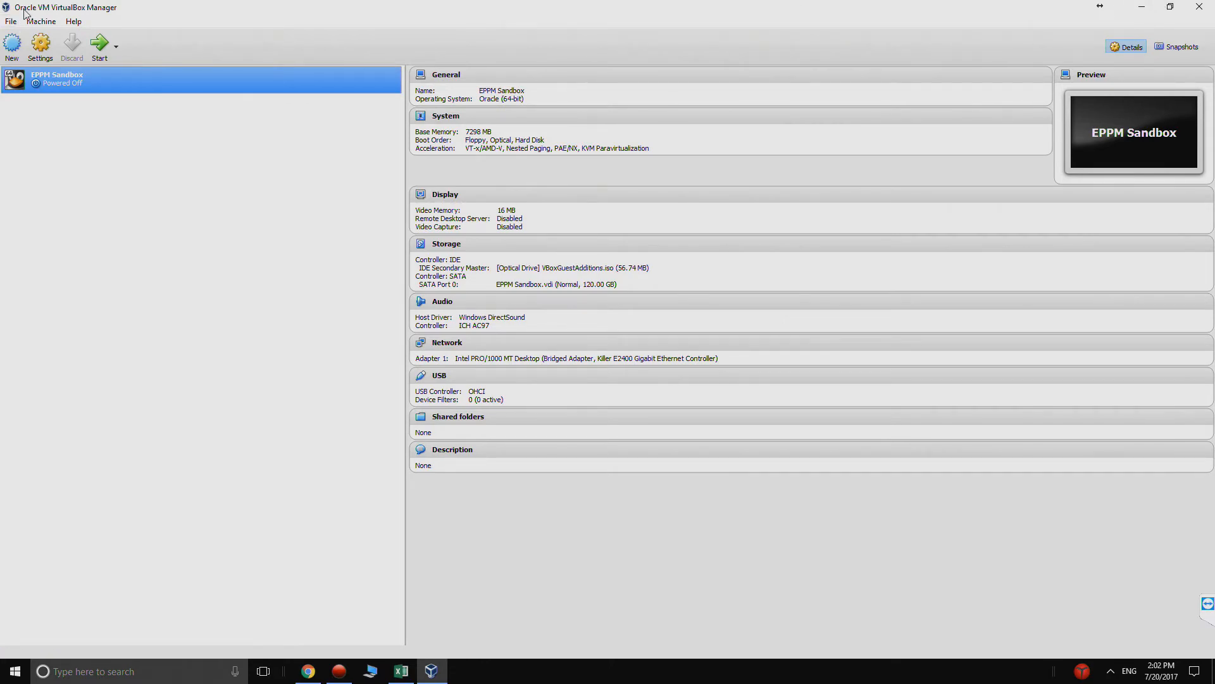
- Start creating a virtual machine and name it P6 EPPM 17.7
left_click(12, 47)
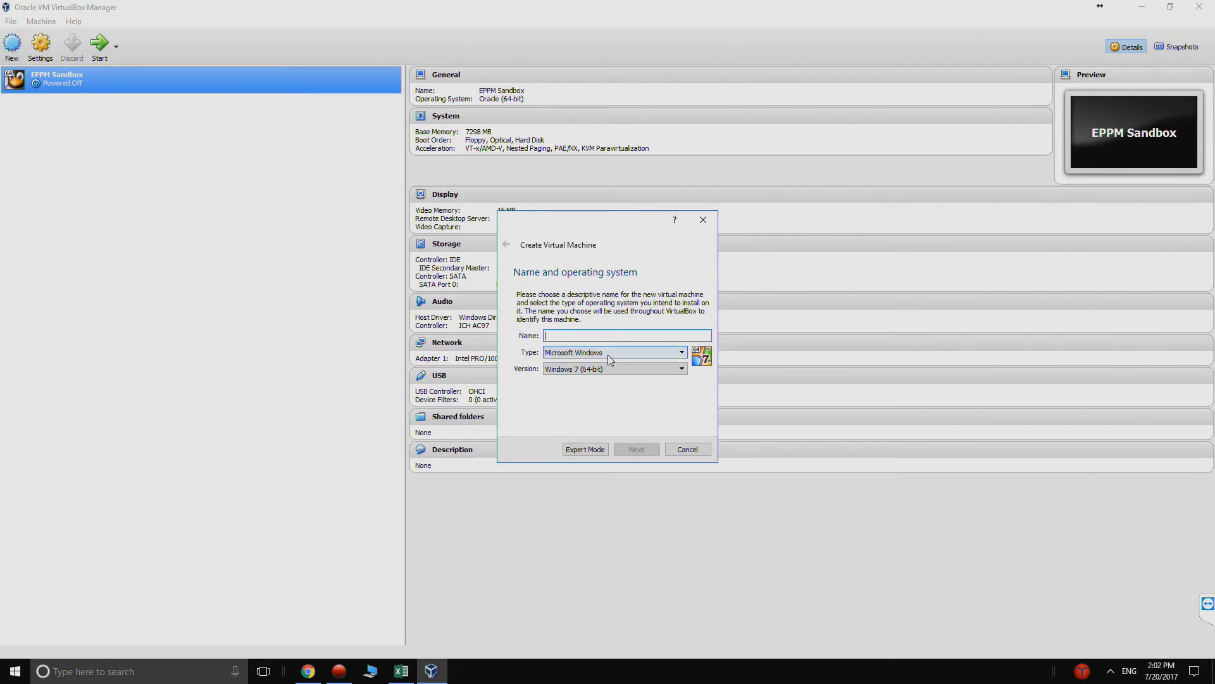
type("P6 EP")
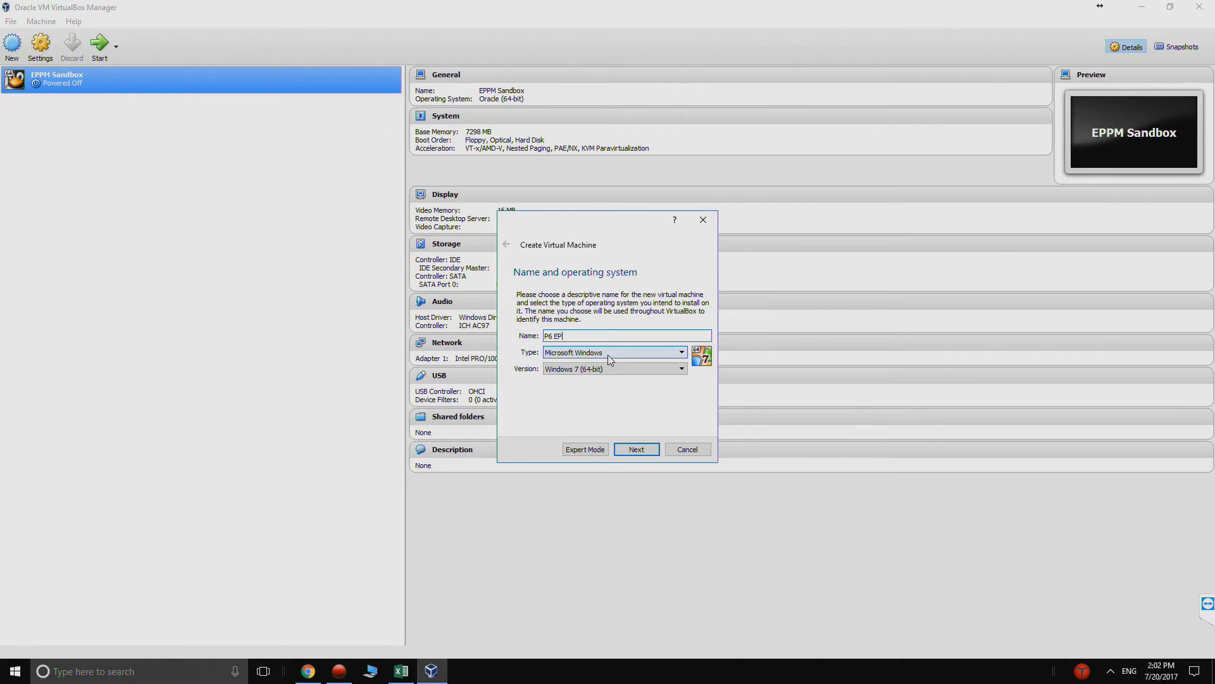
type("PM 17.7")
- Set the new machine's operating system type to Linux and version to Oracle (64-bit), and proceed to the memory size
left_click(621, 352)
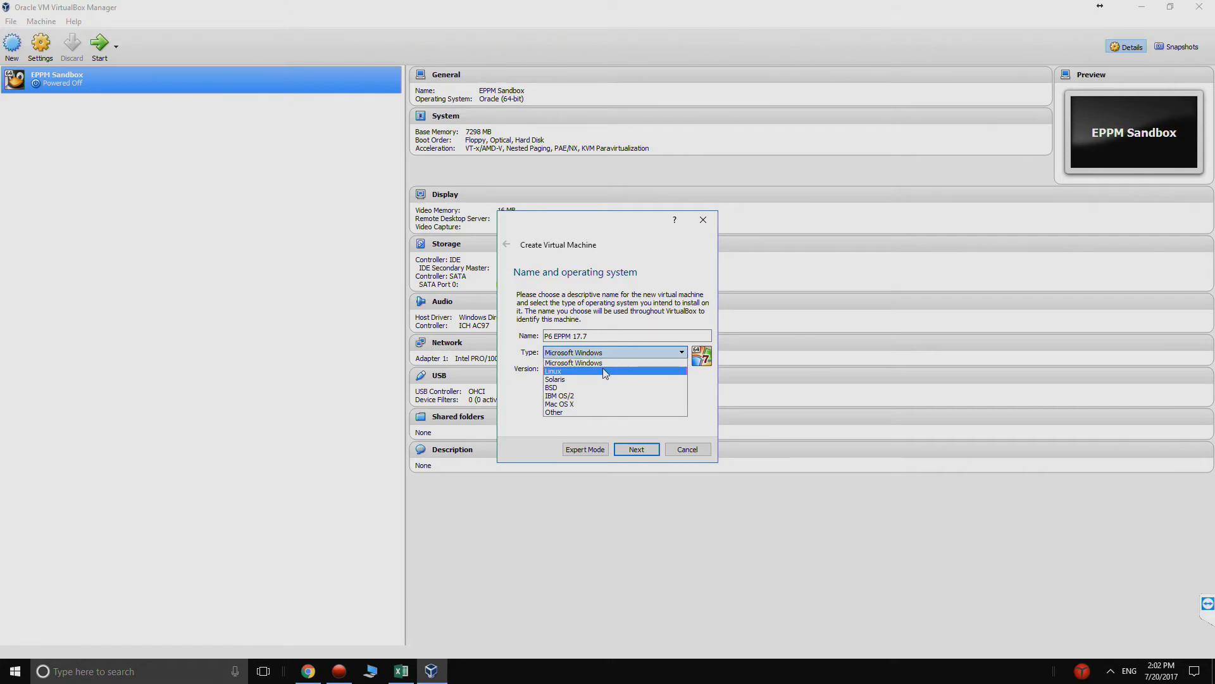
left_click(603, 371)
left_click(603, 373)
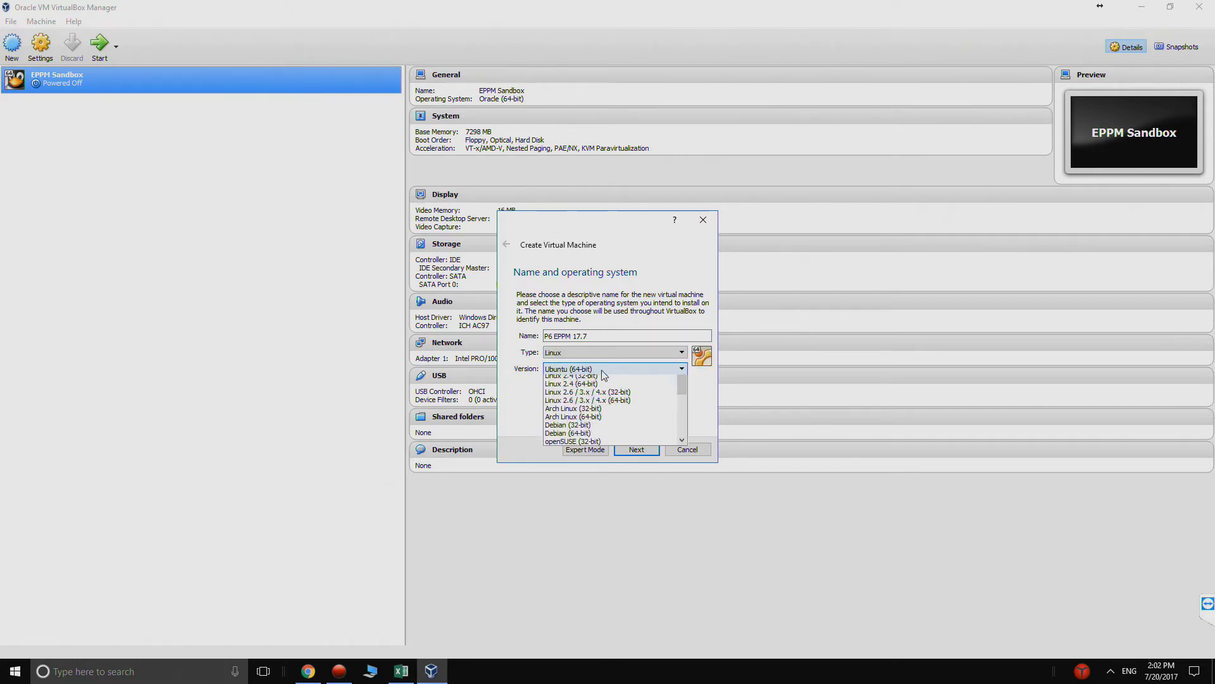
scroll(611, 397, "down", 2)
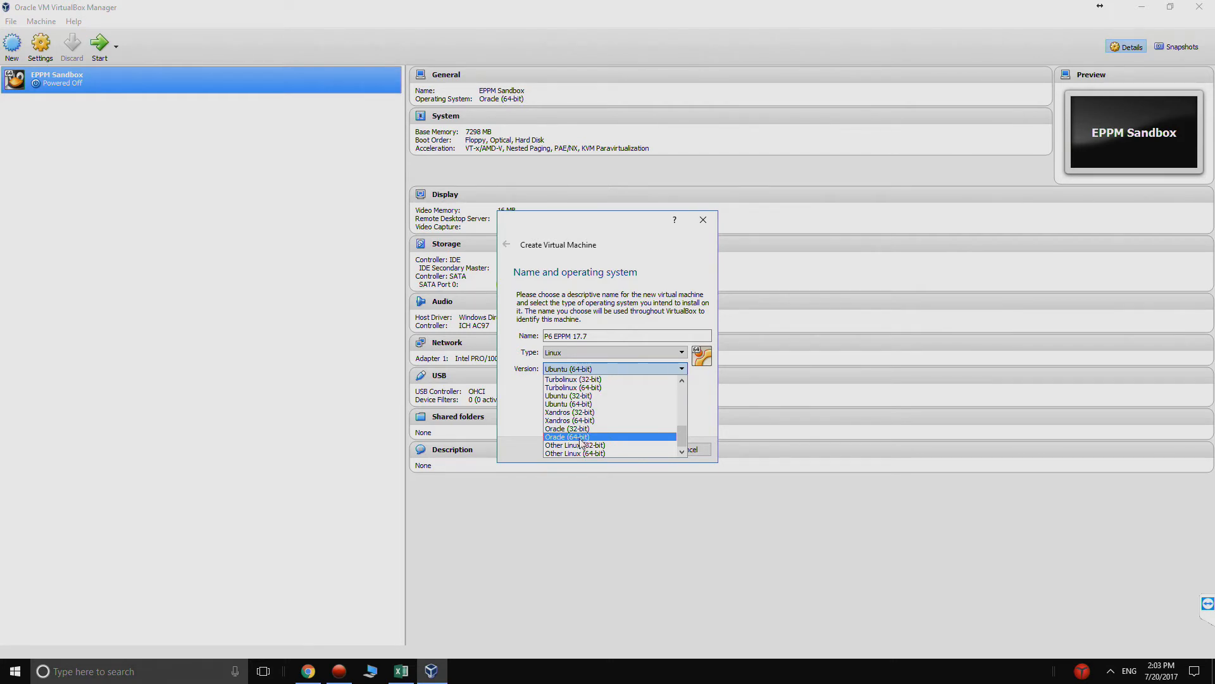
left_click(584, 438)
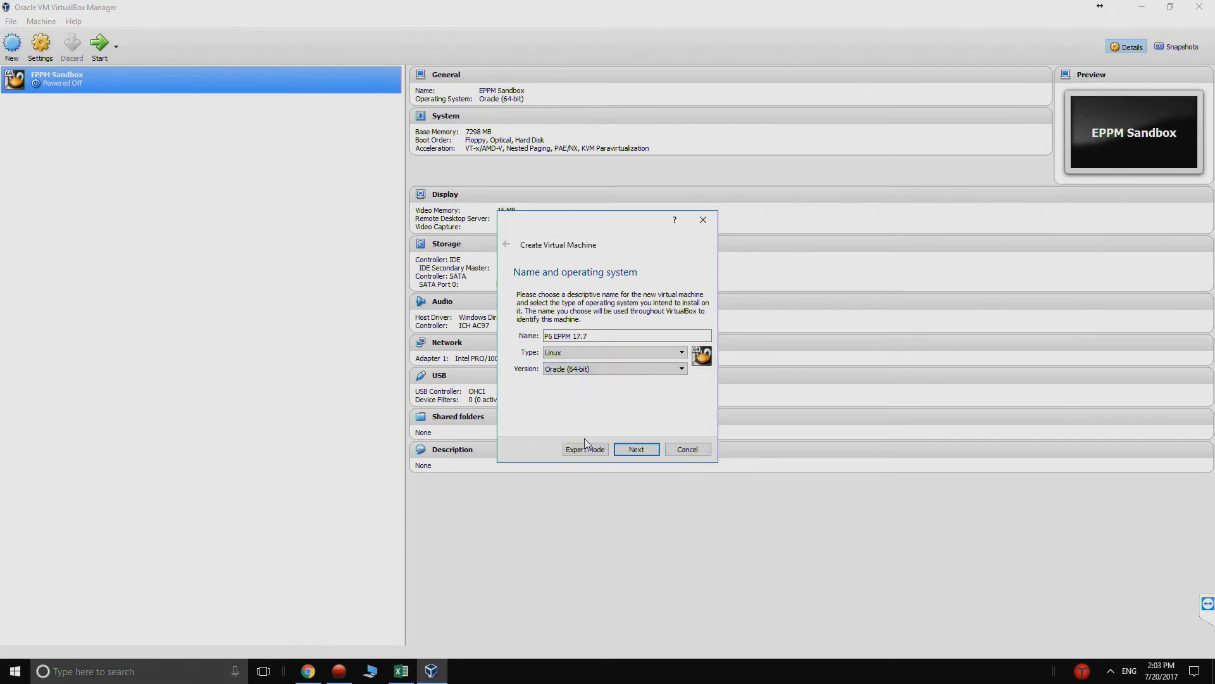
left_click(636, 449)
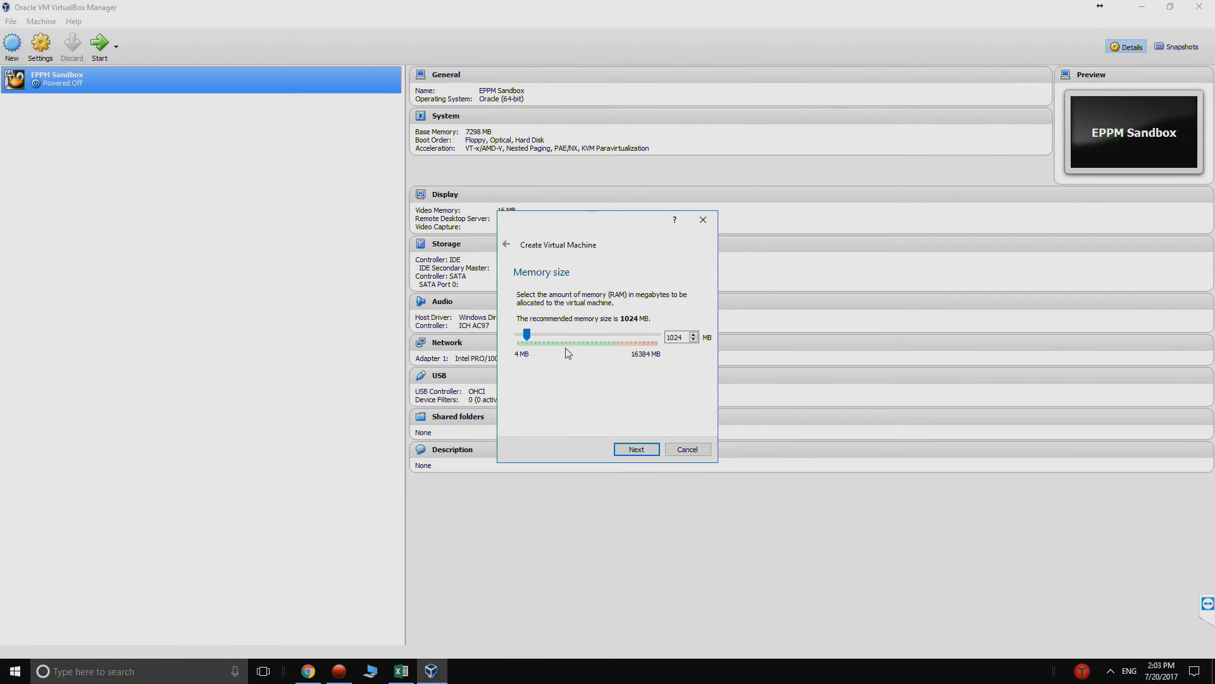
- Allocate about 7522 MB of memory to the machine and choose to create a virtual hard disk now
left_click_drag(530, 338, 582, 335)
left_click(633, 449)
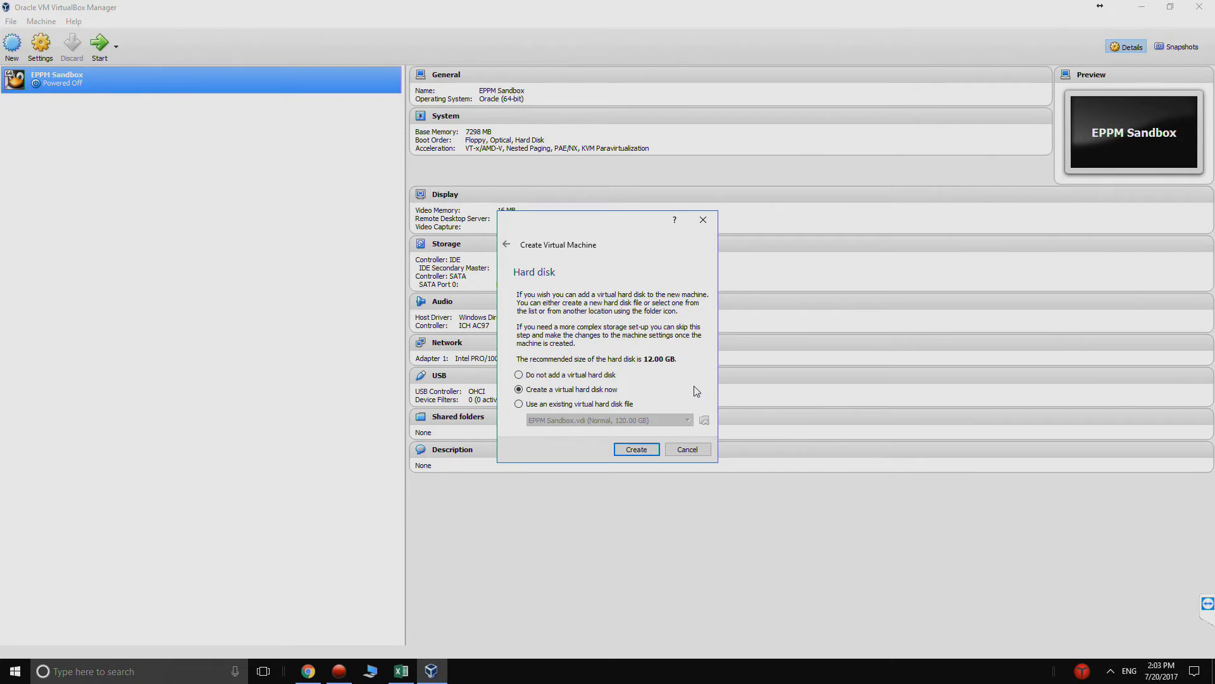
left_click(636, 449)
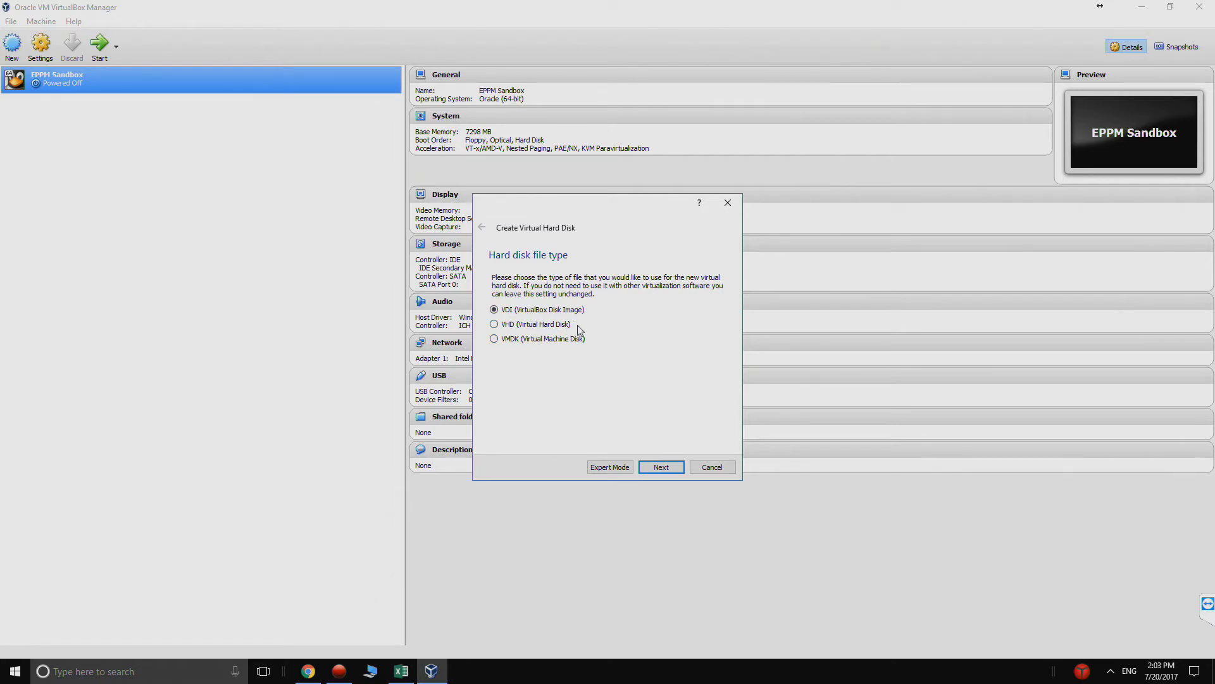
- Choose VDI as the hard disk file type with fixed size storage
left_click(655, 469)
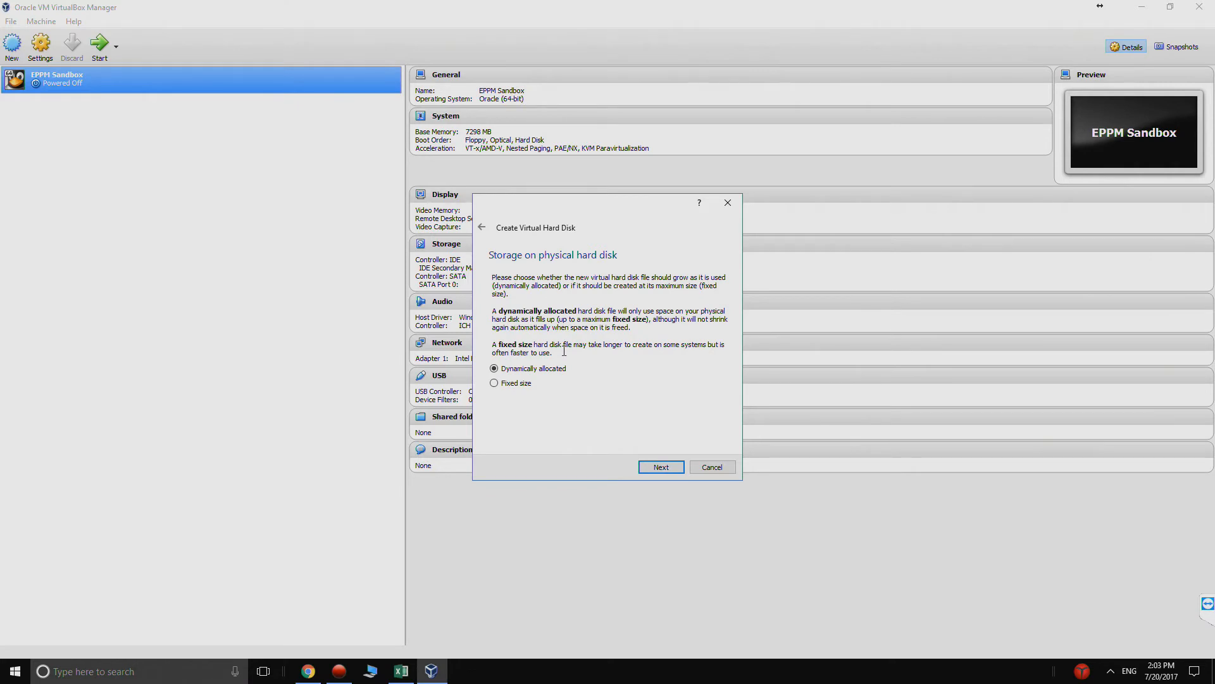
left_click(494, 383)
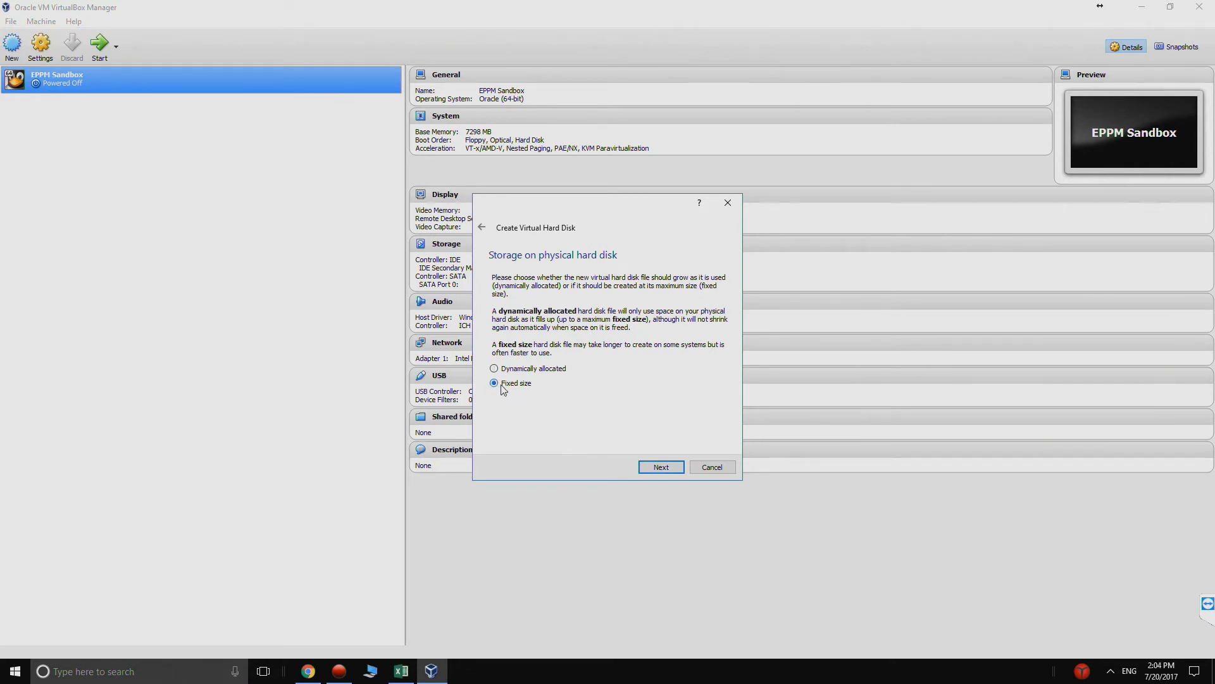
left_click(661, 467)
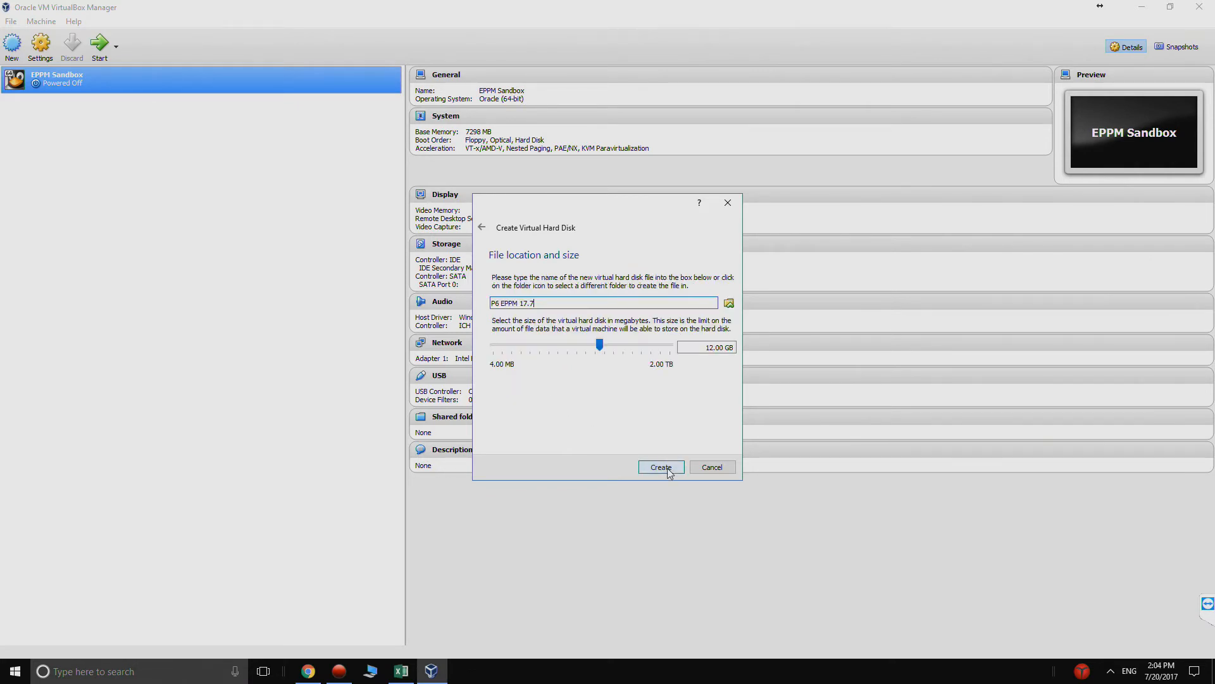
- Set the virtual hard disk size to 100 GB and try to create the disk in the default location
left_click(712, 348)
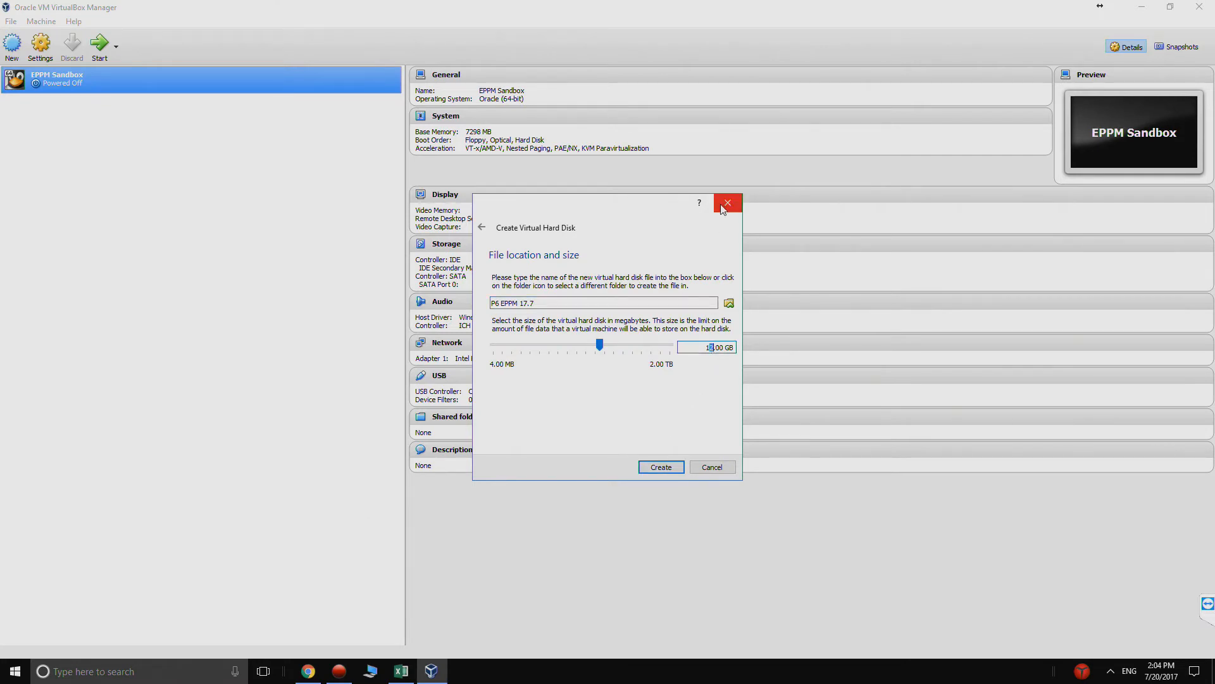
type("00")
left_click(658, 466)
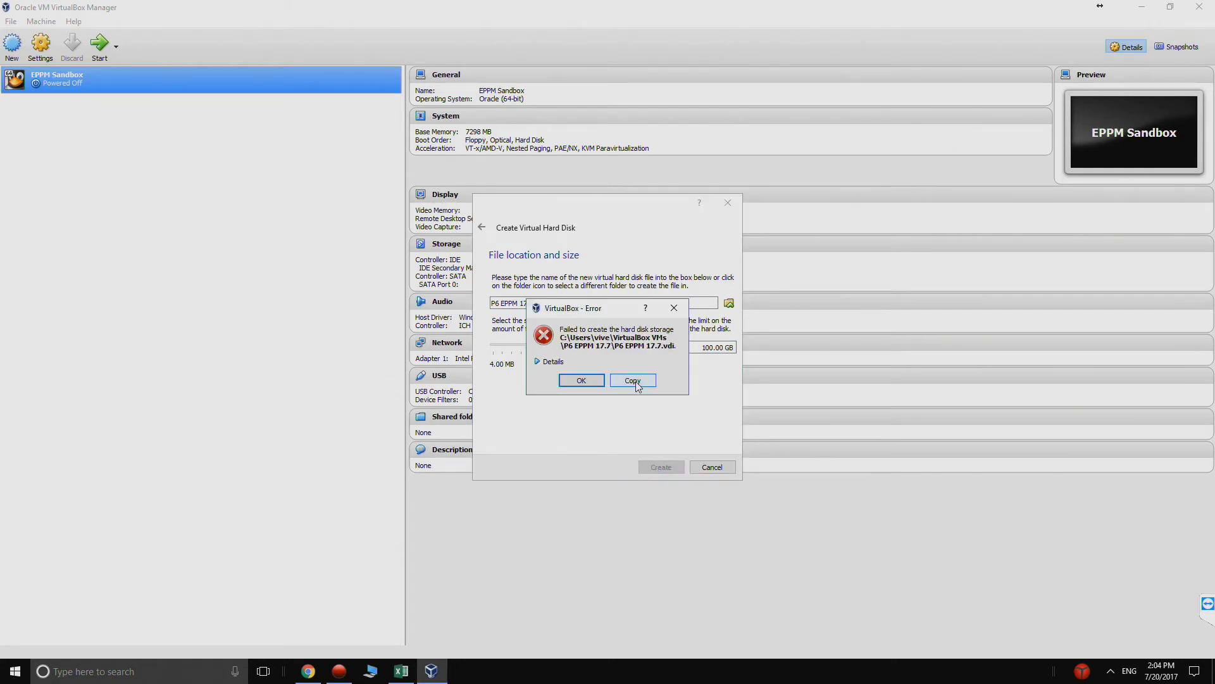
left_click(596, 384)
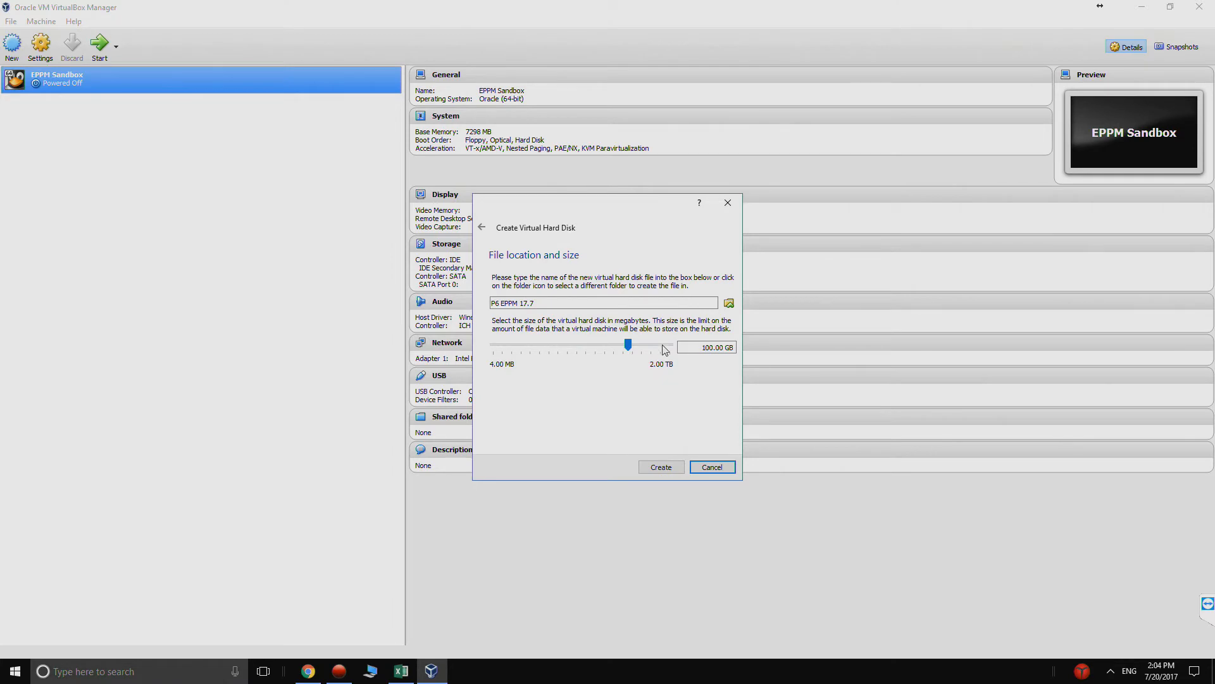
- Set the disk file location to a new EPPM folder in D:\VMs as P6 EPPM 17.7.vdi and create the disk
left_click(729, 304)
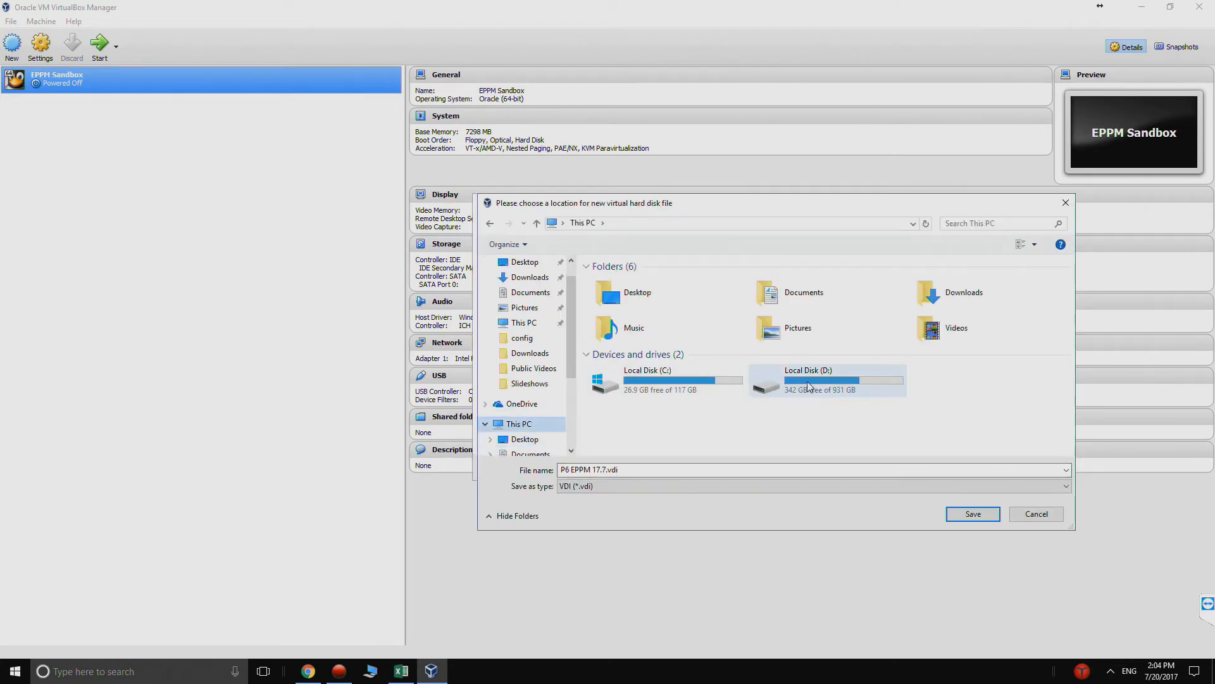
double_click(807, 381)
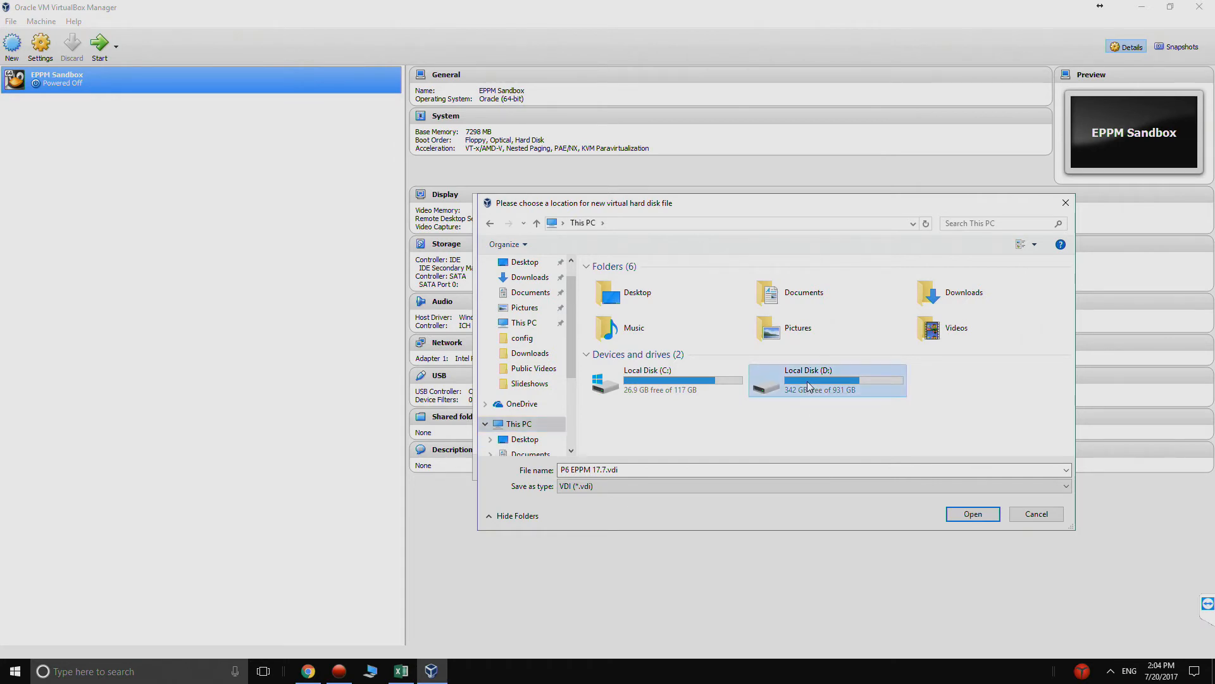
double_click(671, 403)
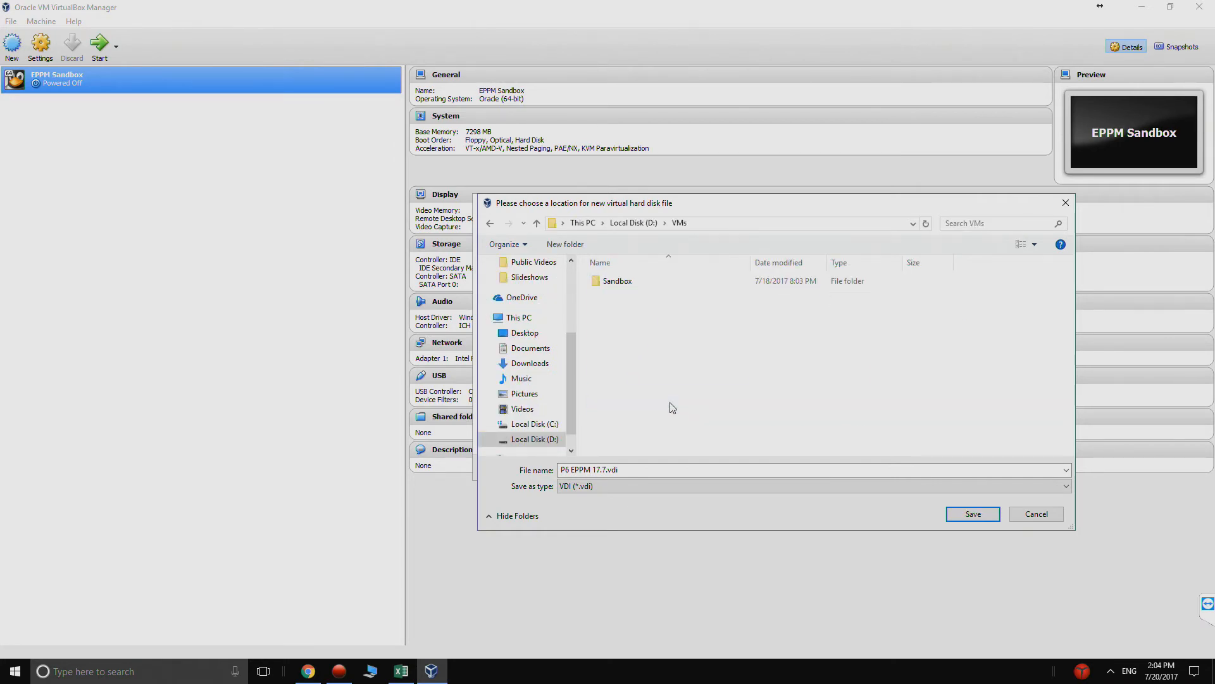
left_click(582, 246)
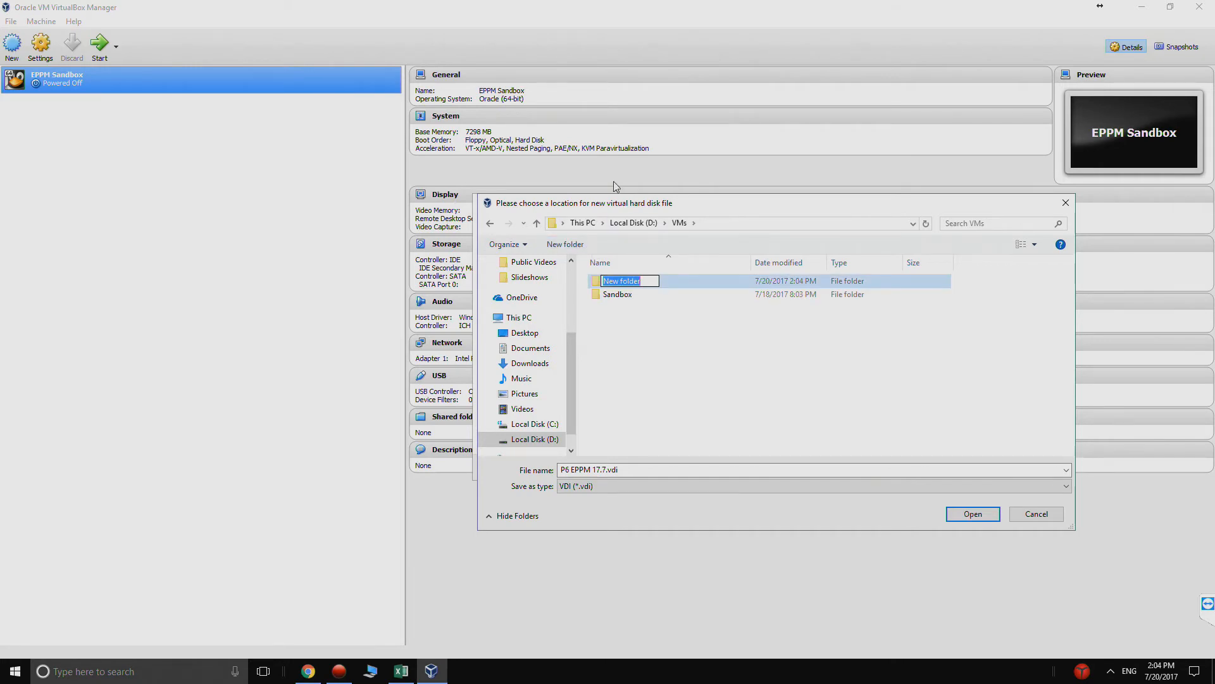
type("EPPM")
left_click(601, 285)
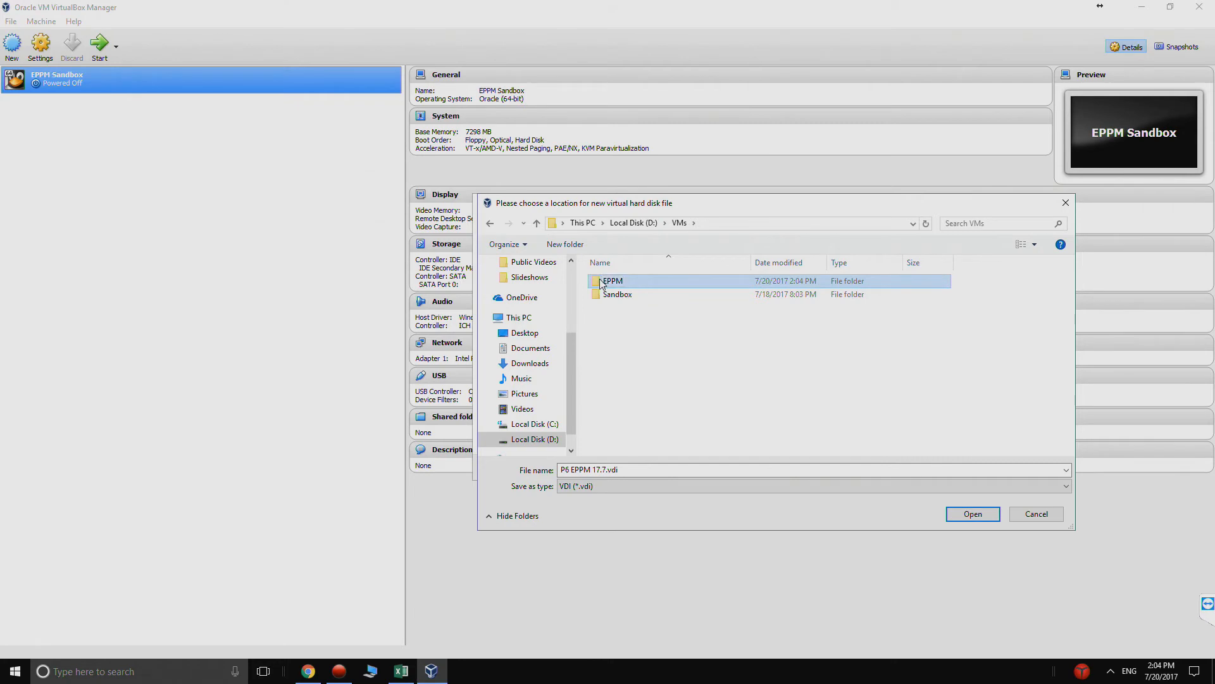
double_click(605, 282)
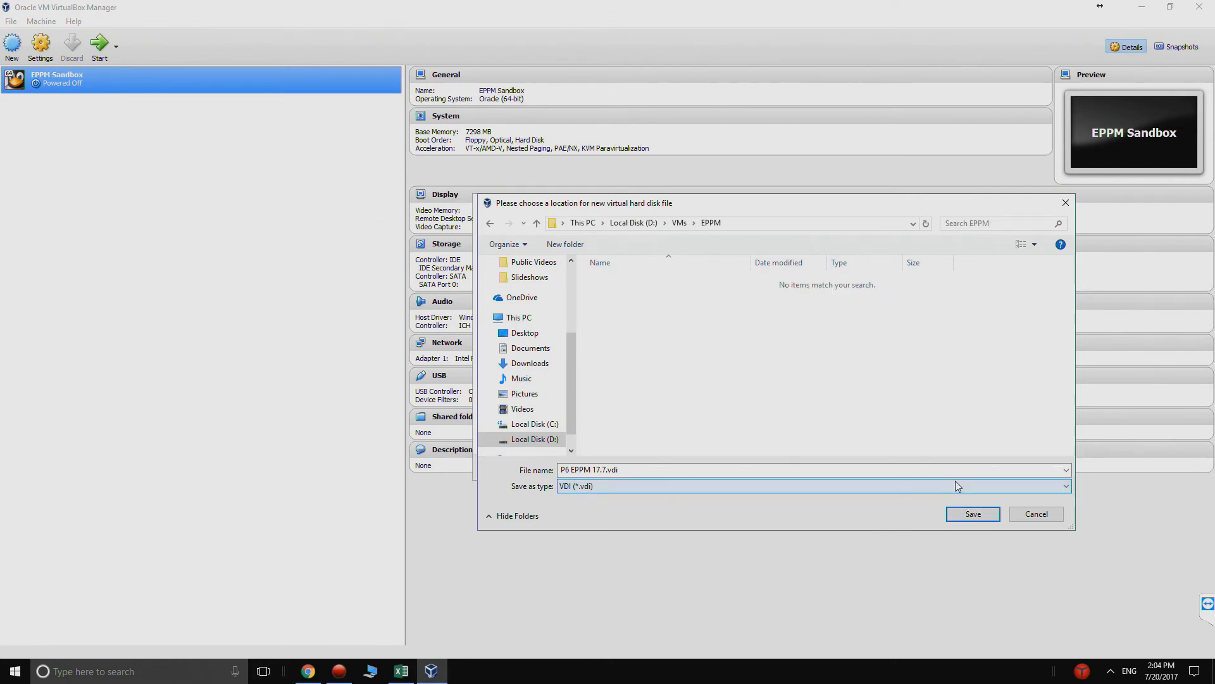
left_click(973, 514)
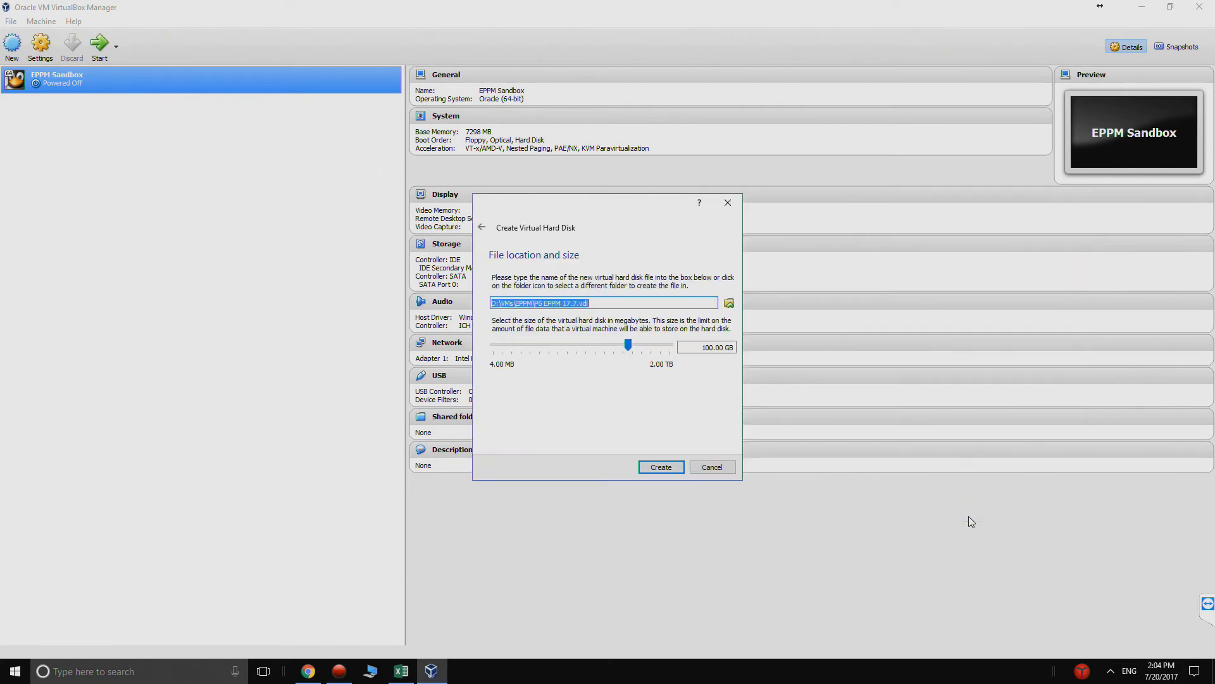
left_click(660, 468)
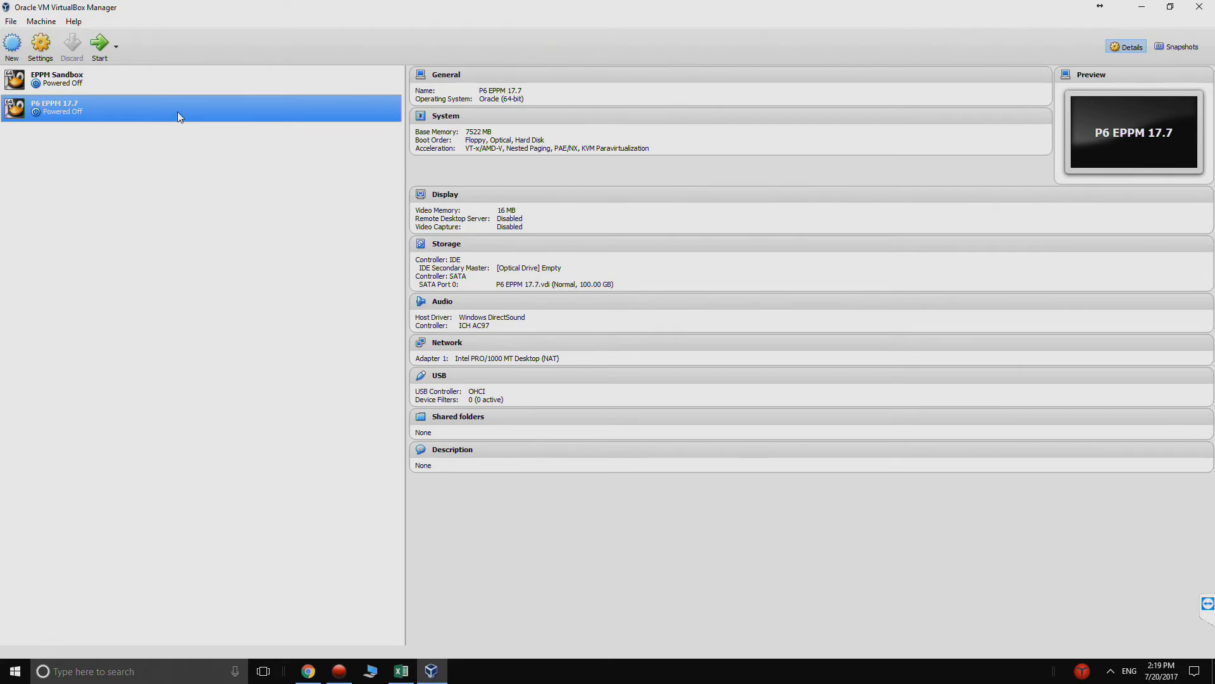
- Load OLE 7.2 V100082-01.iso from D:\EPPM Downloads into the empty IDE optical drive of the P6 EPPM 17.7 machine
right_click(178, 112)
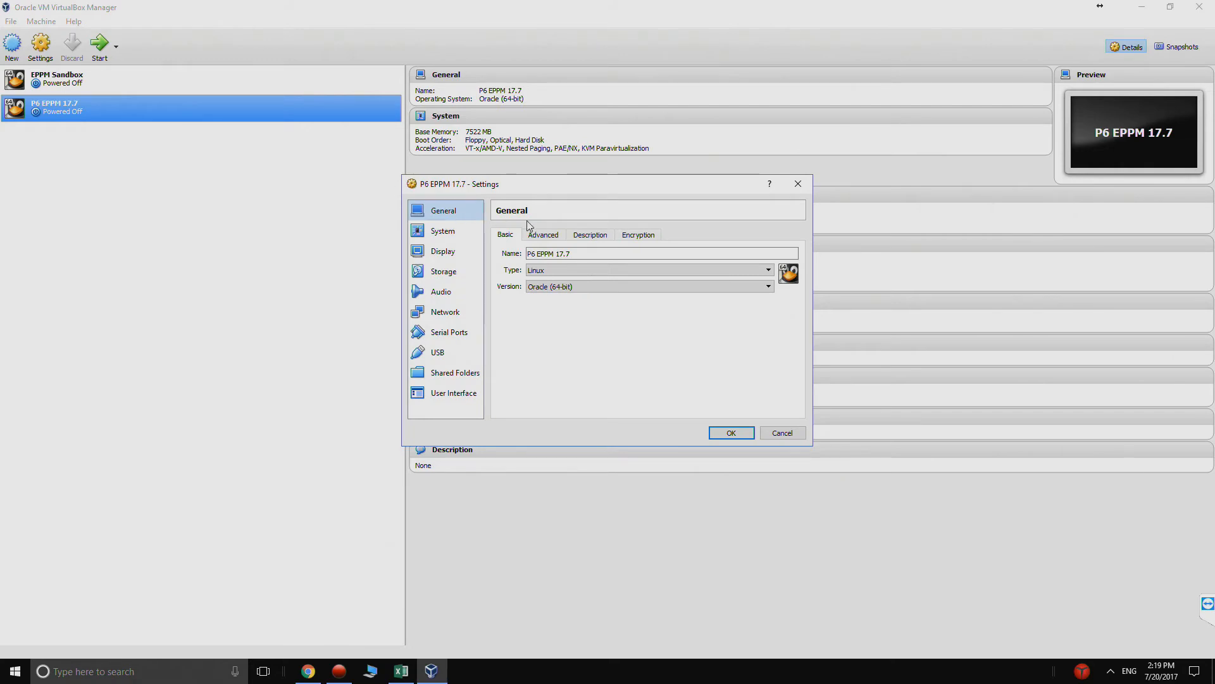
left_click(450, 272)
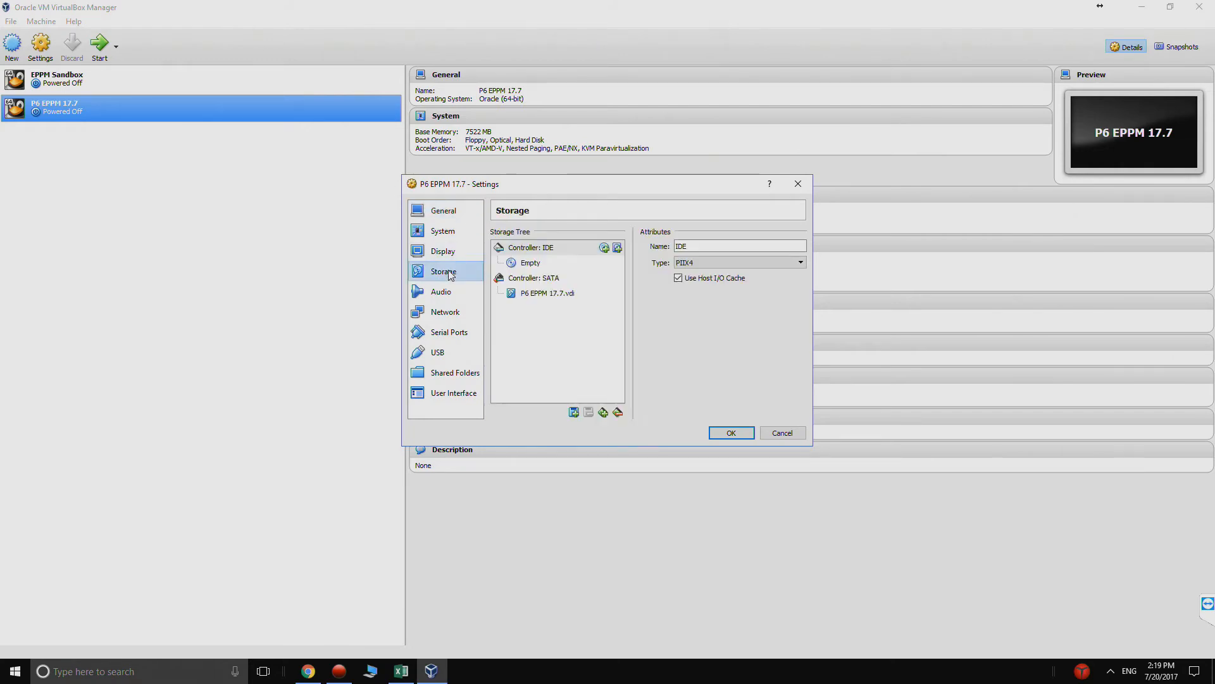
left_click(532, 268)
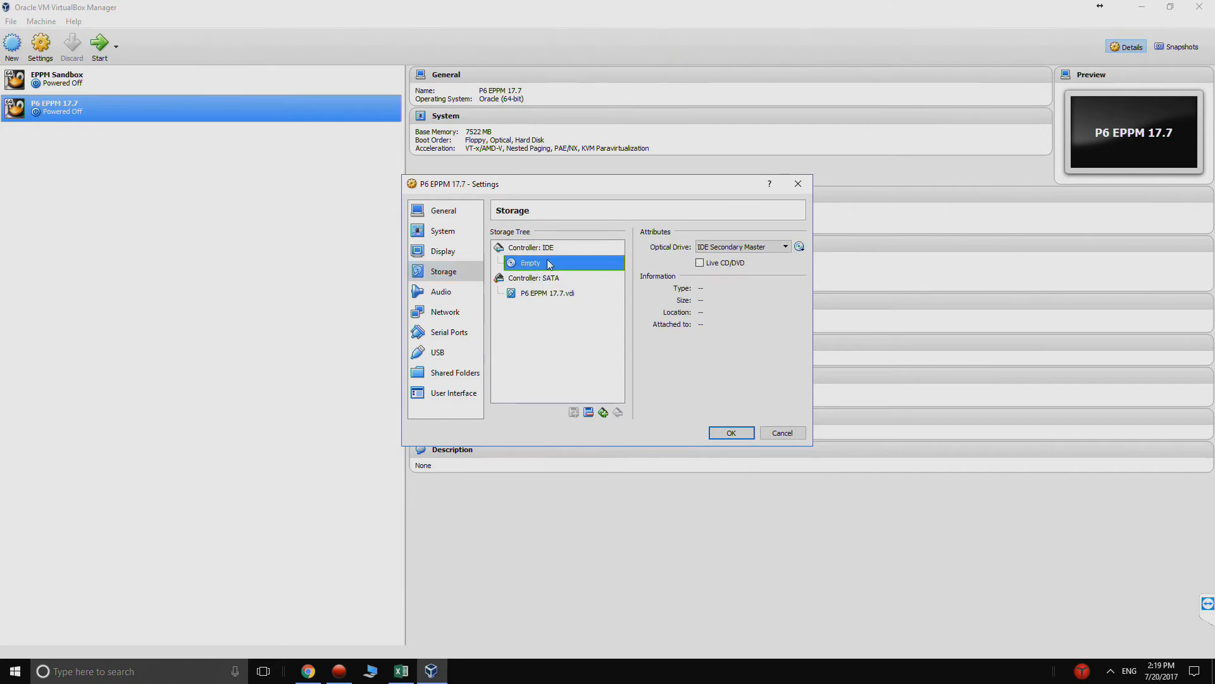
left_click(799, 247)
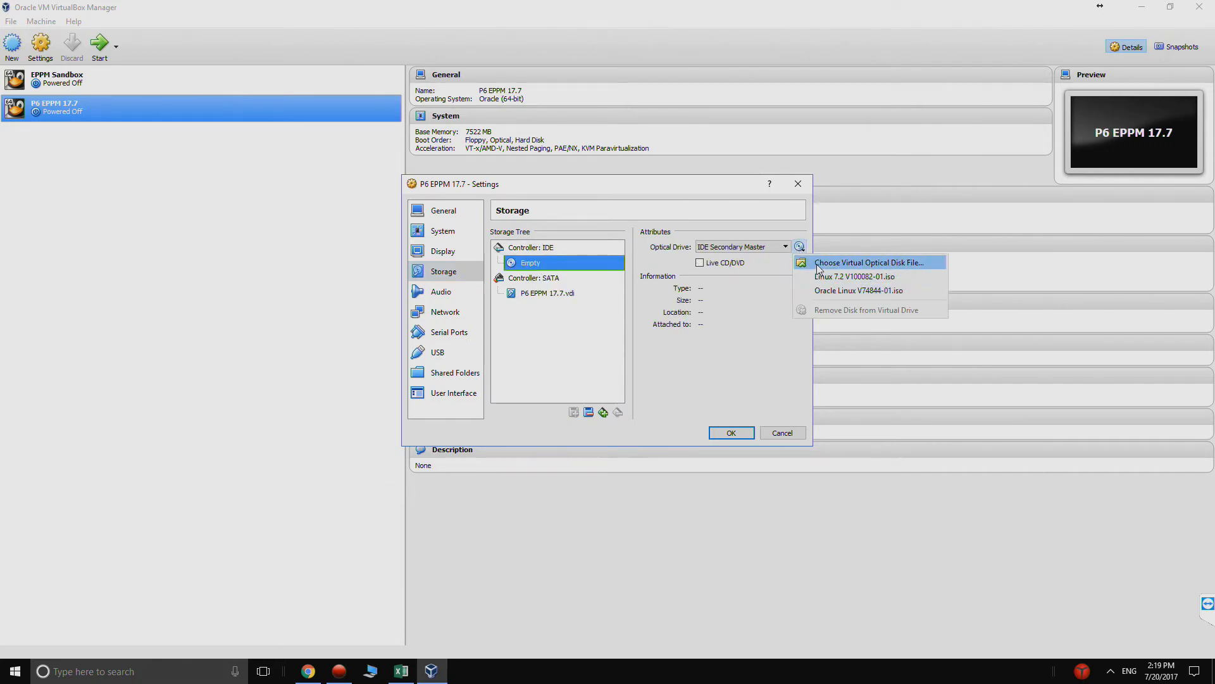
left_click(818, 264)
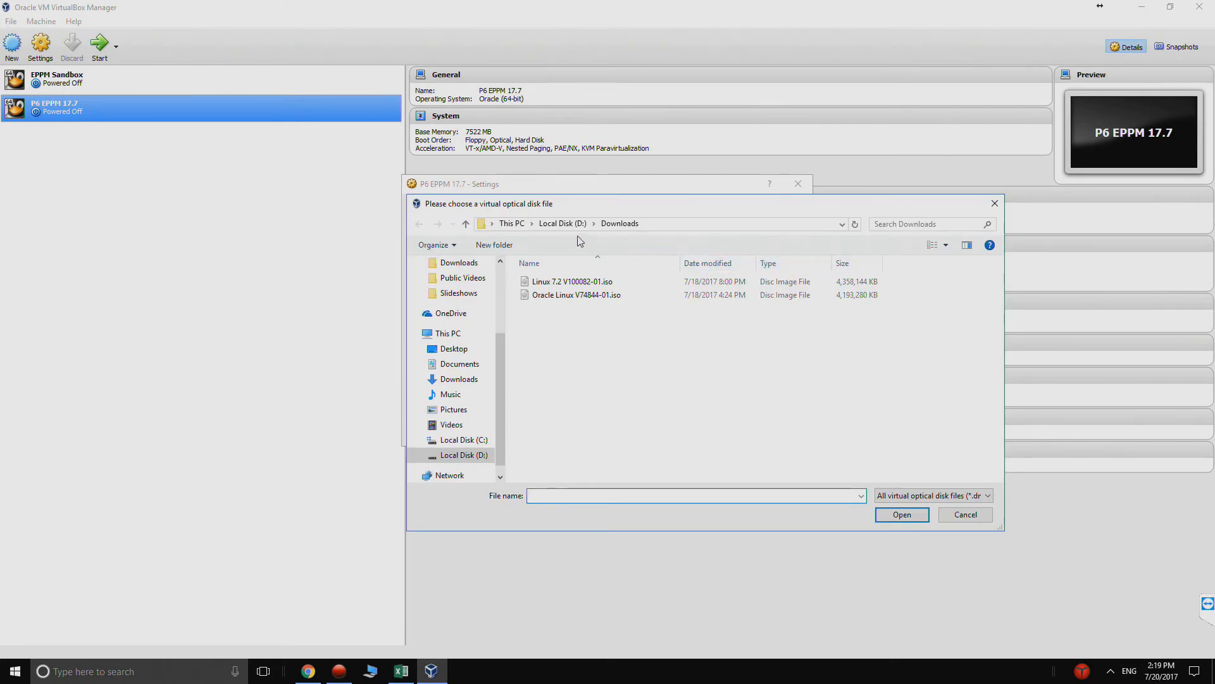
left_click(563, 223)
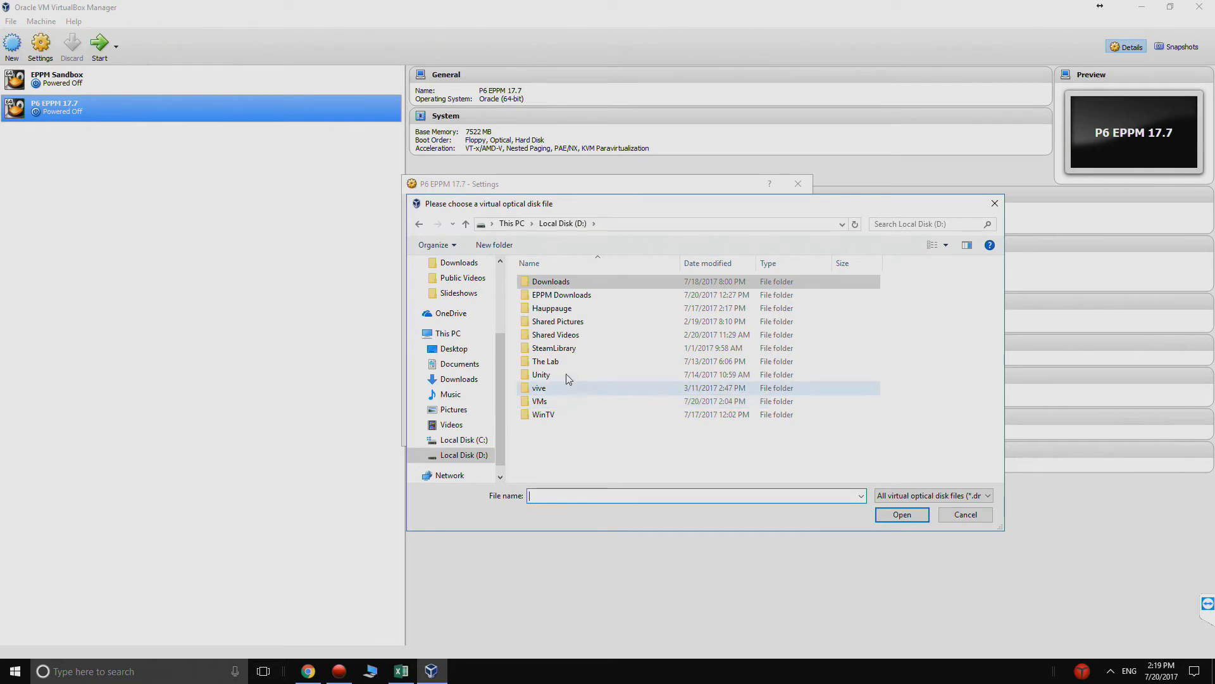
double_click(564, 295)
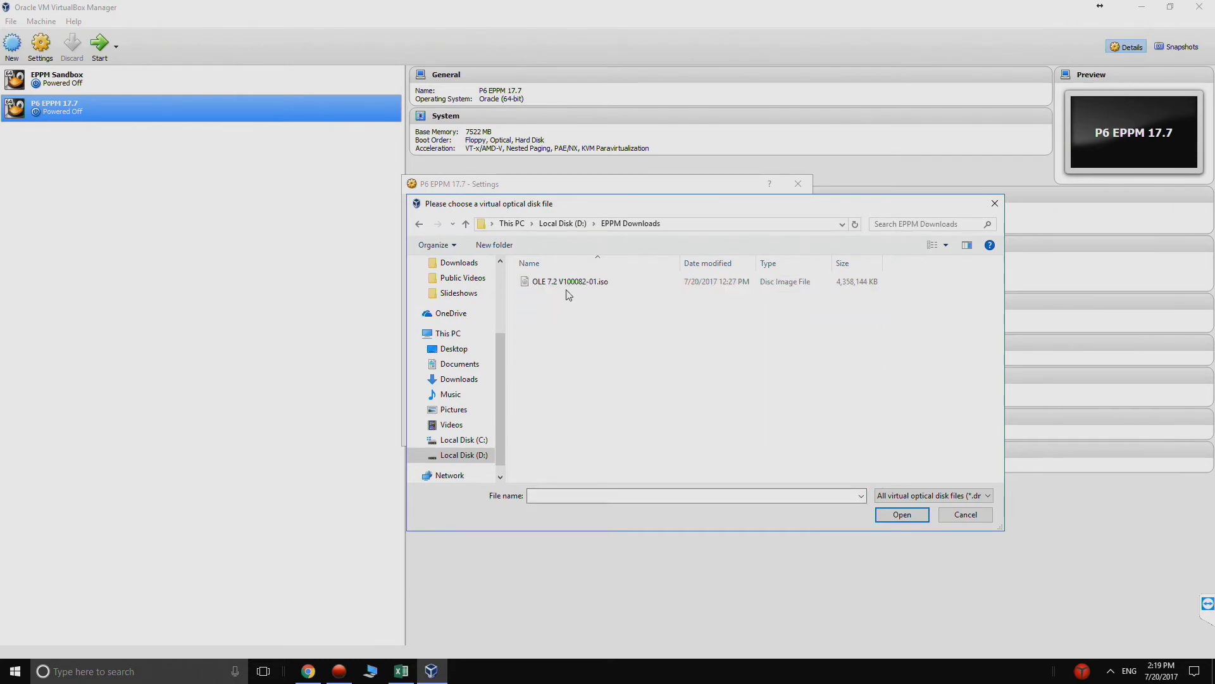
left_click(569, 291)
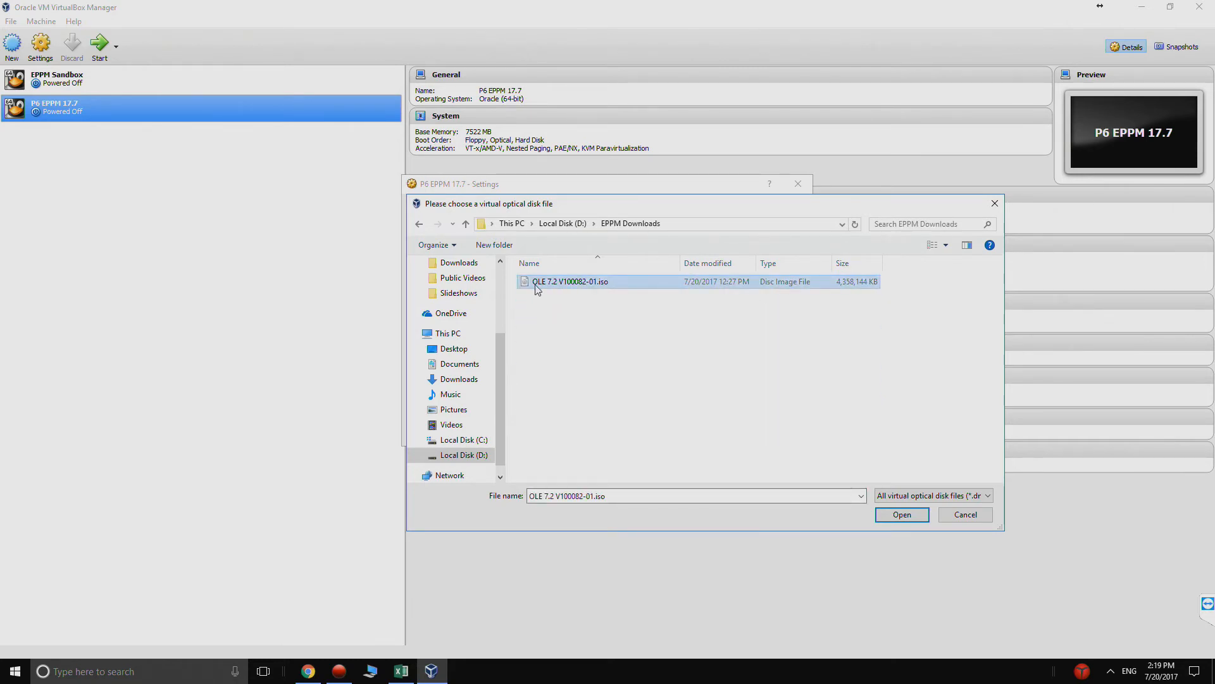
left_click(901, 515)
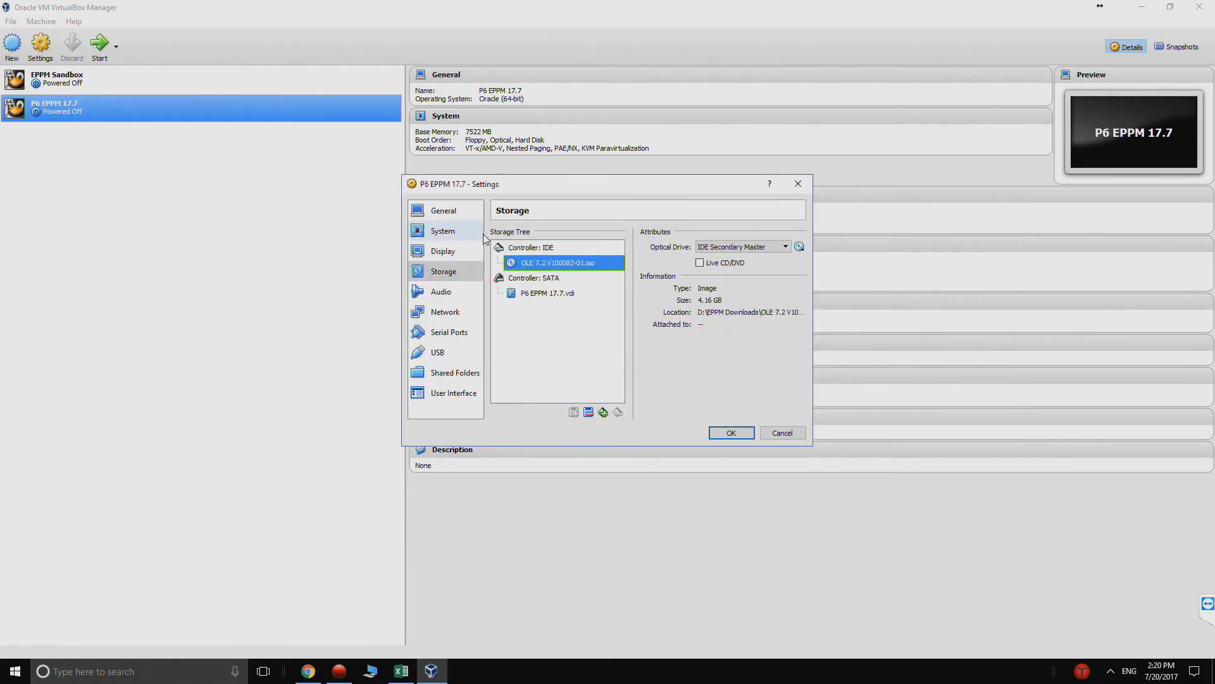
- Set the machine's shared clipboard and drag'n'drop to Bidirectional and save the settings
left_click(451, 215)
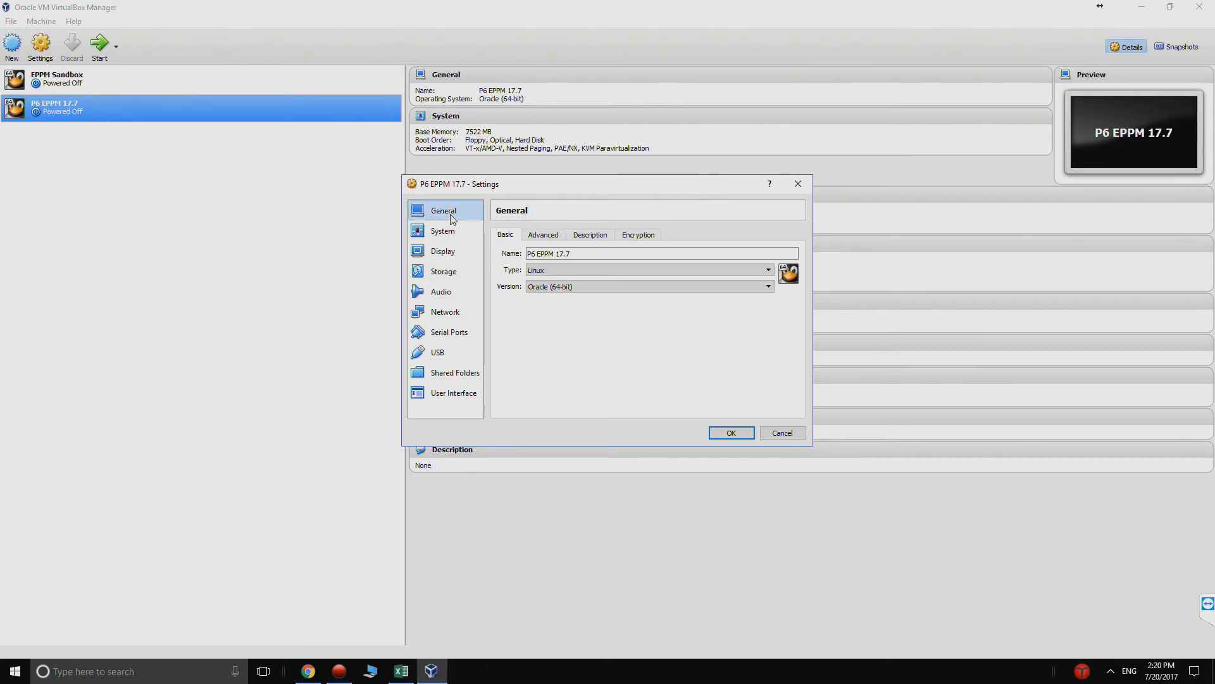
left_click(543, 235)
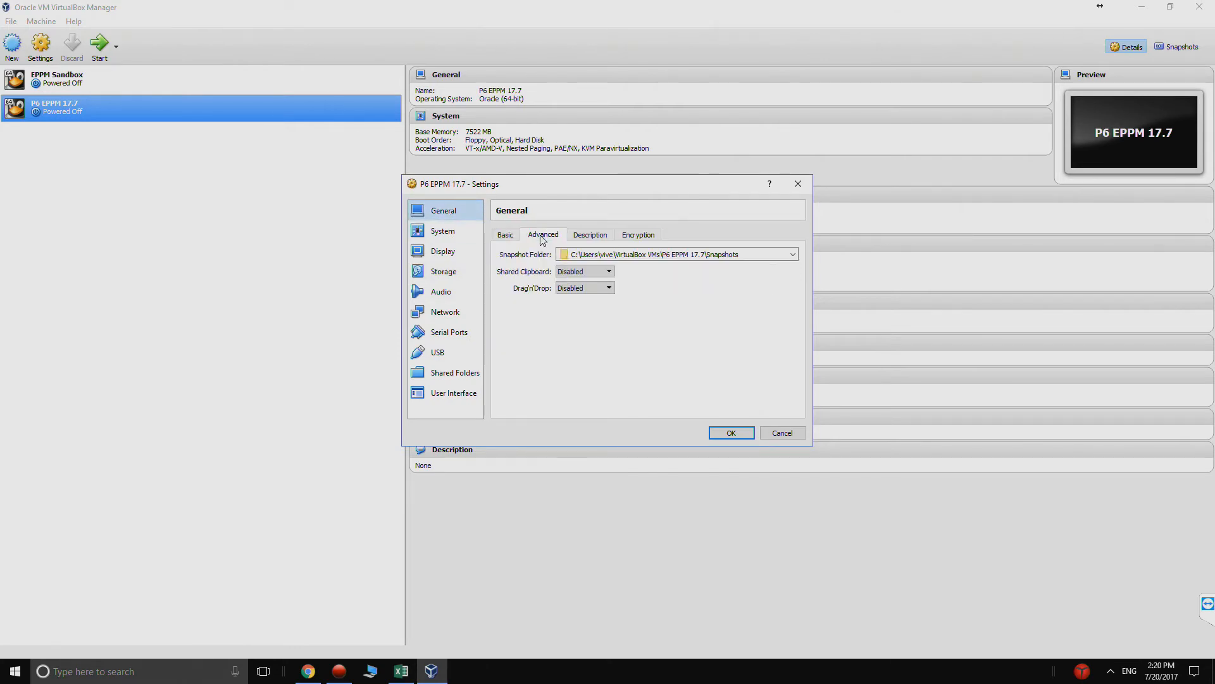
left_click(563, 274)
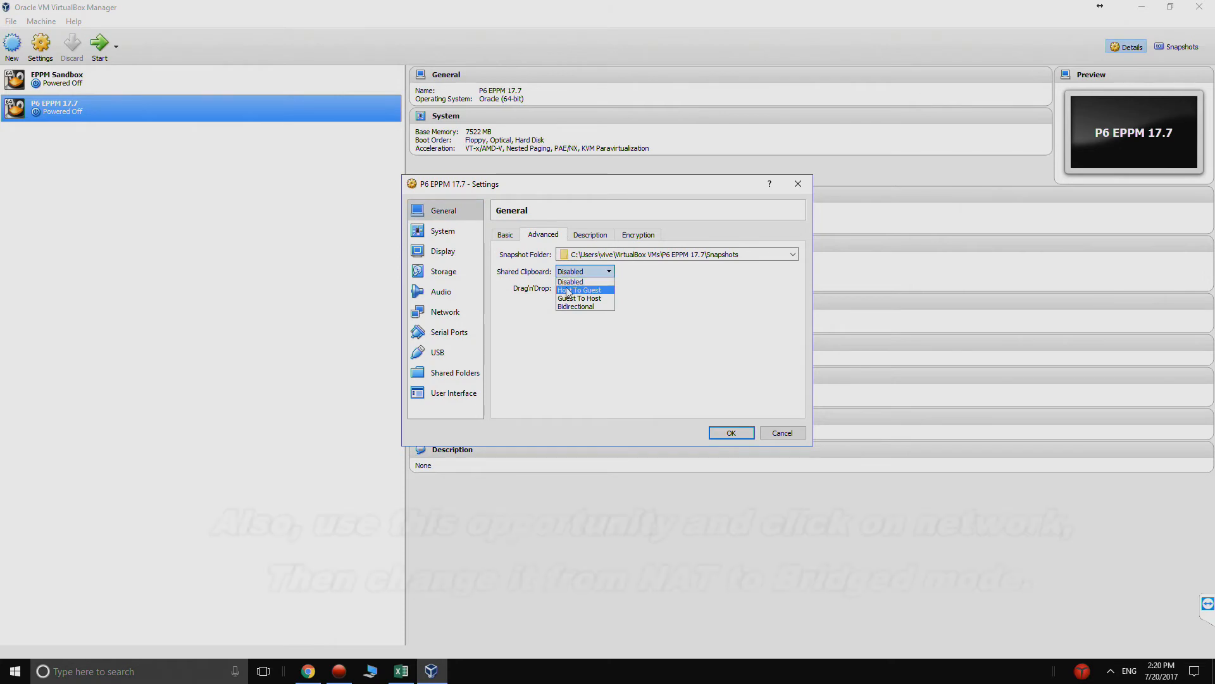
left_click(562, 305)
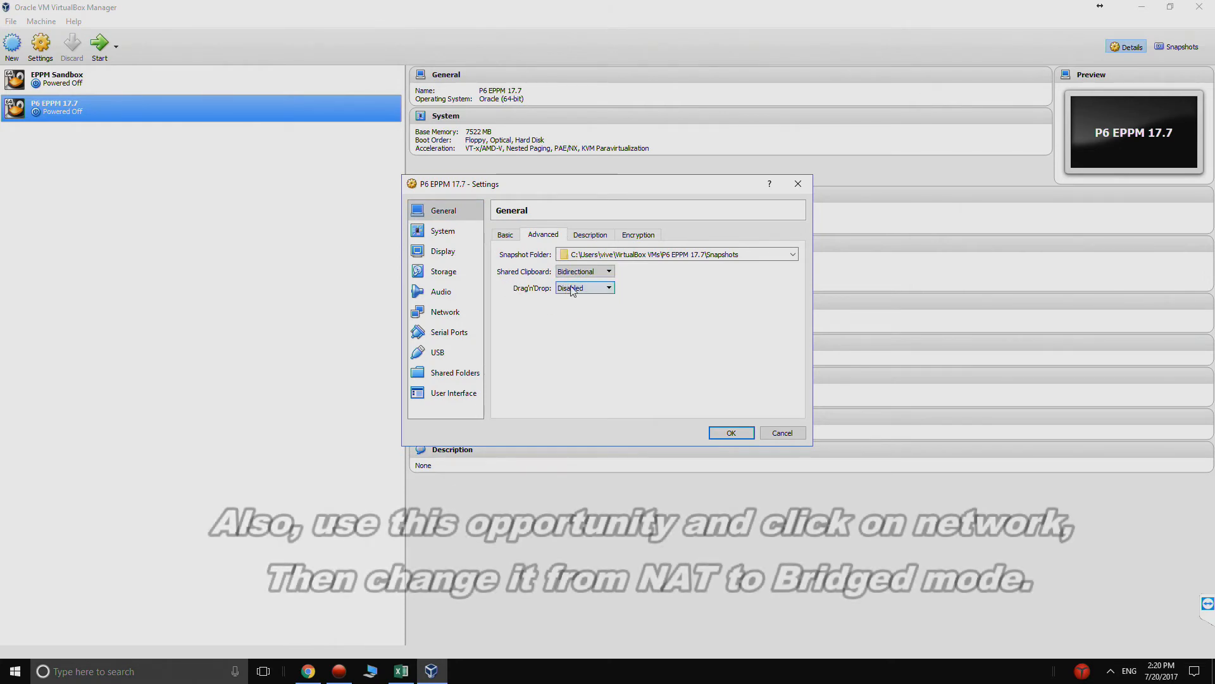
left_click(576, 288)
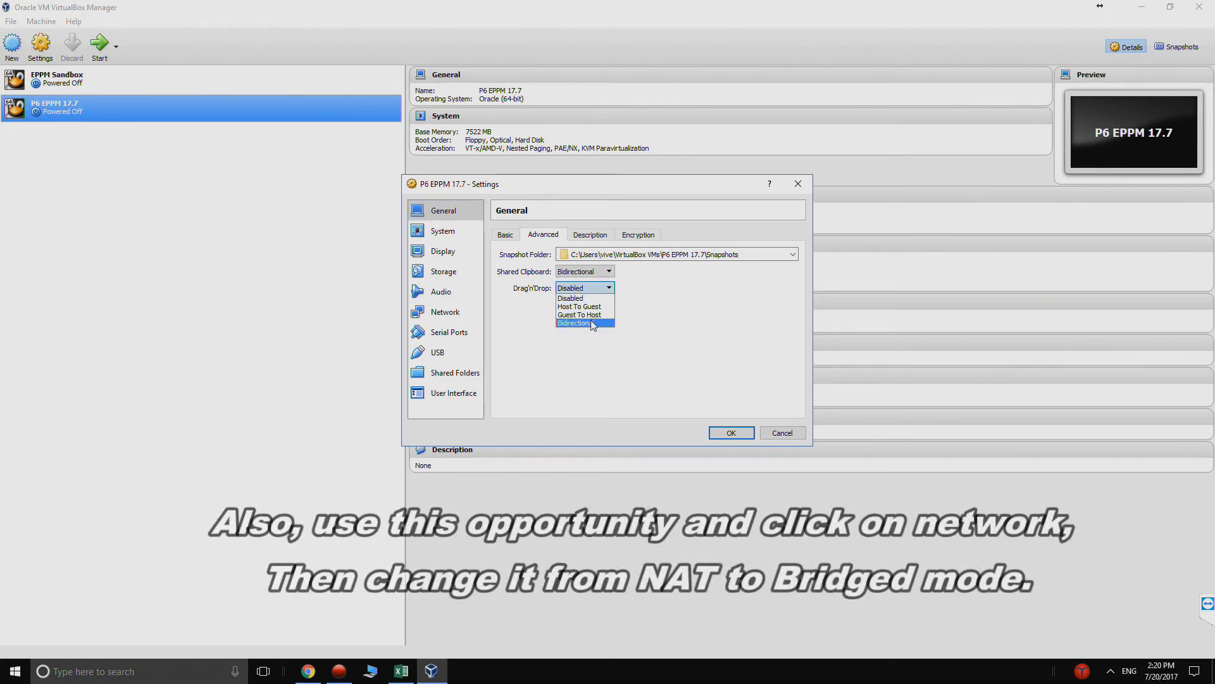
left_click(573, 322)
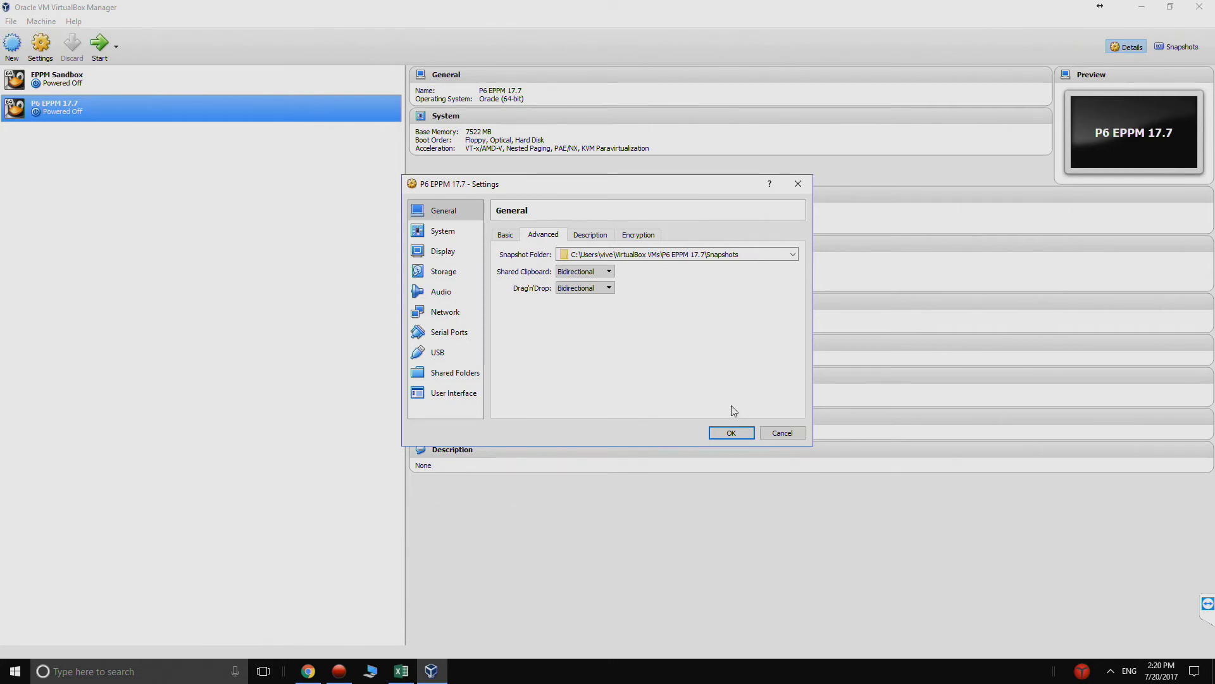
left_click(723, 433)
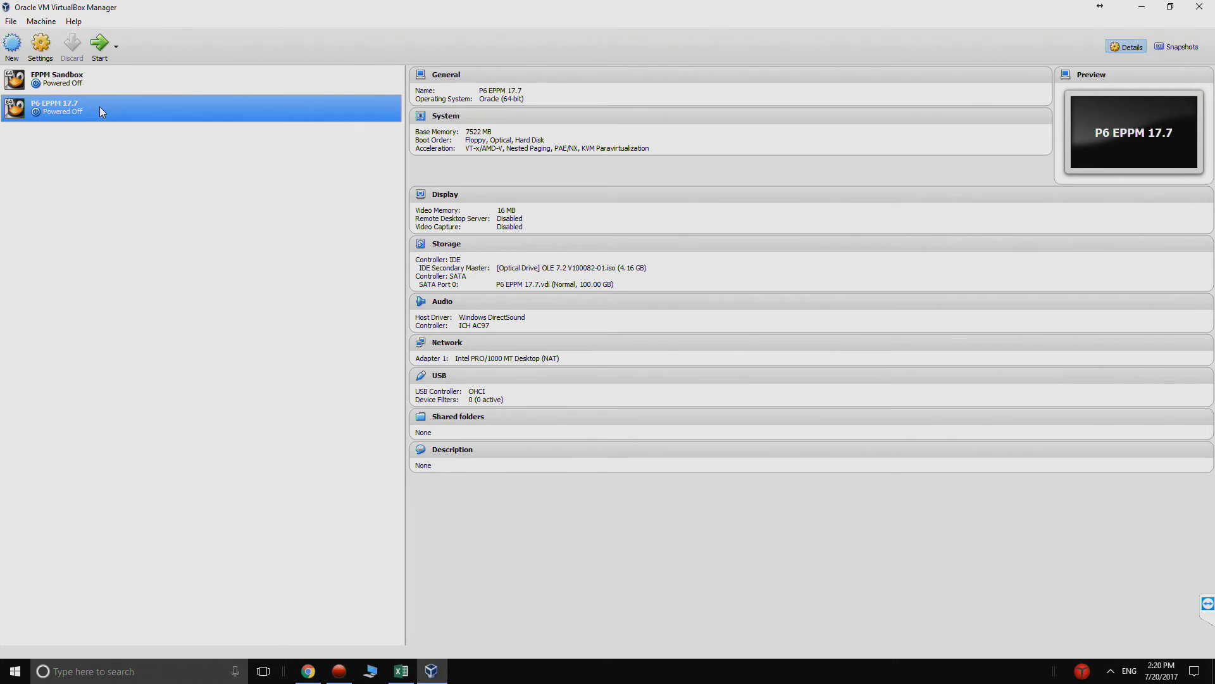
- Start the P6 EPPM 17.7 machine, capture input in its display, and boot the Install Oracle Linux 7.2 option
left_click(105, 44)
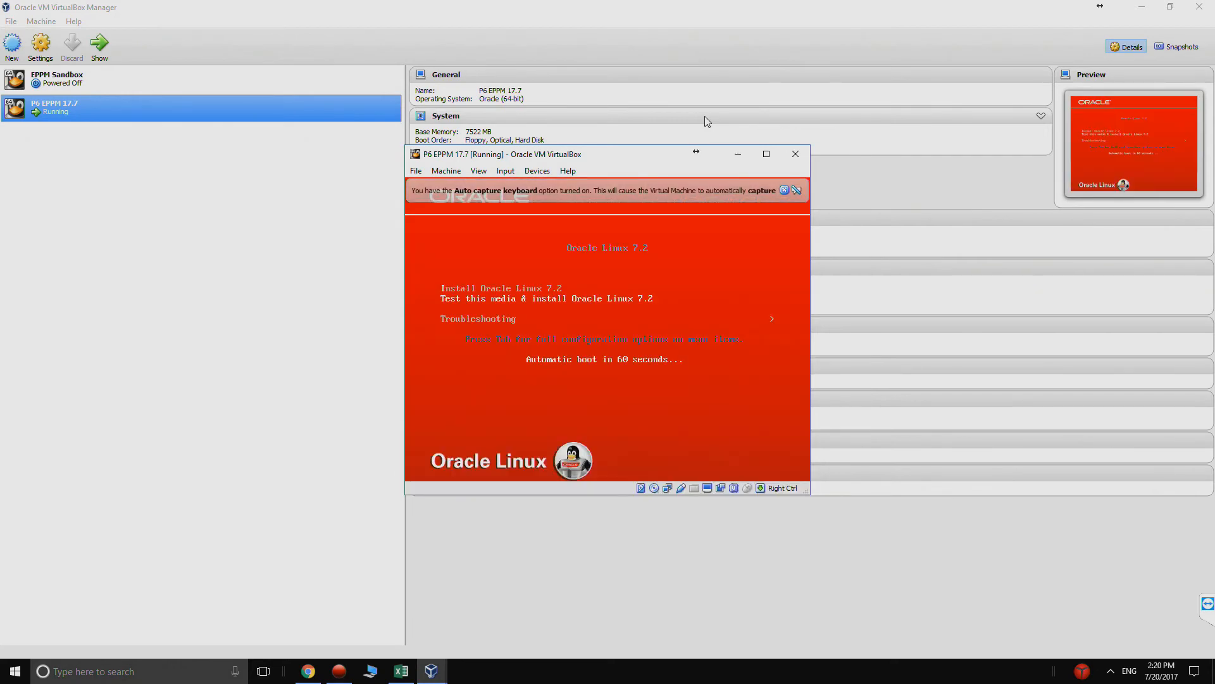
left_click(725, 275)
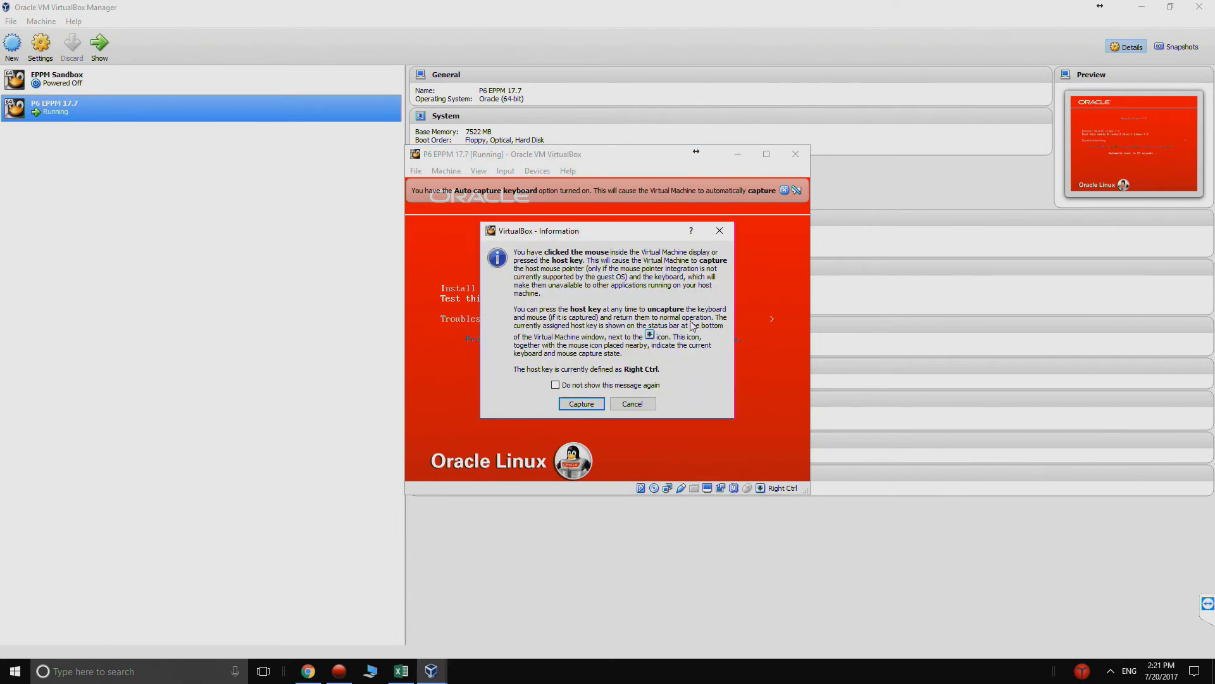
left_click(582, 404)
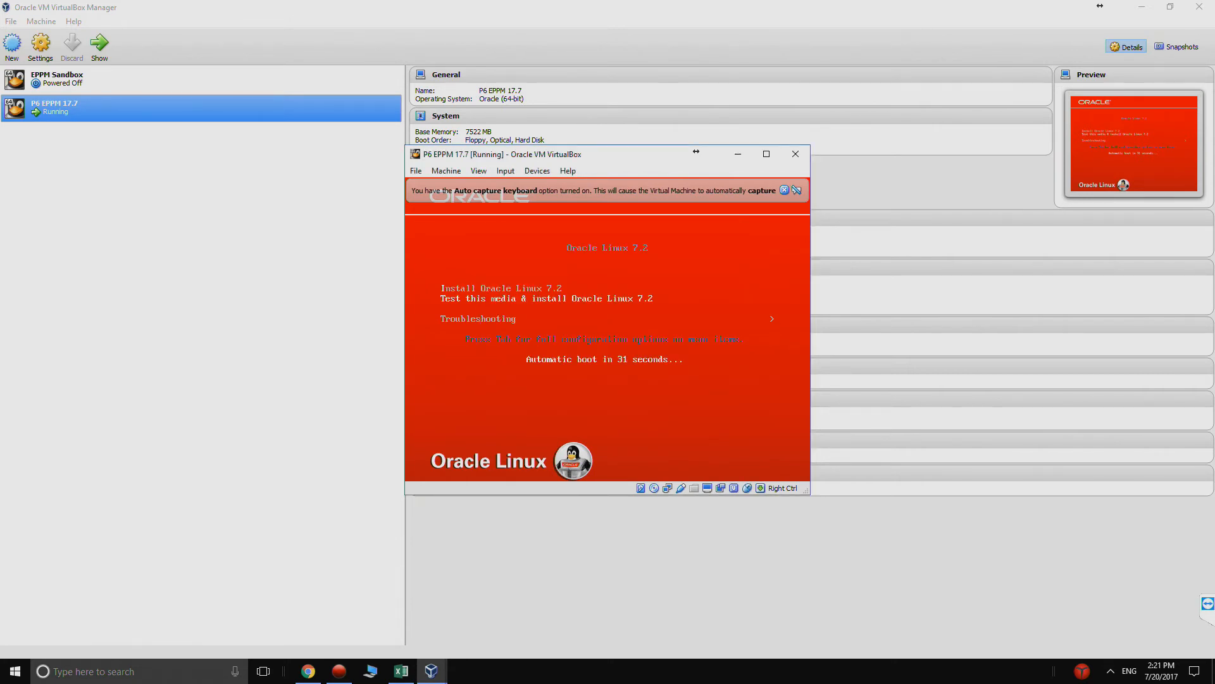
key("Down")
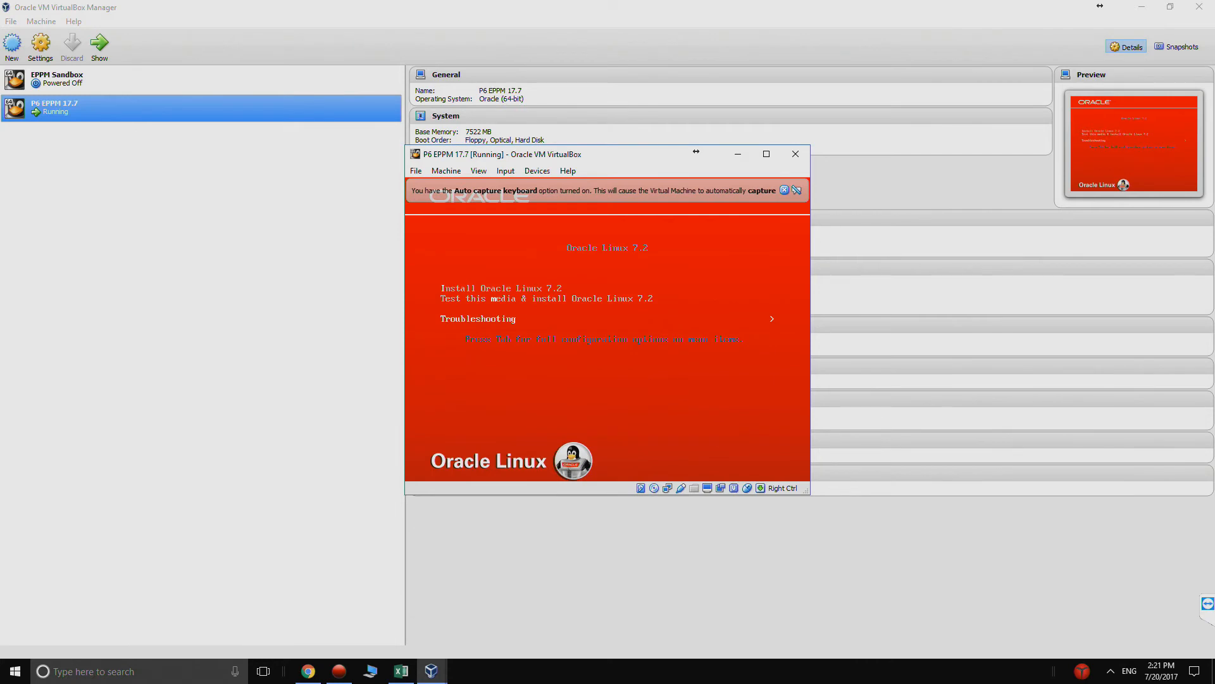
key("Up")
key("Up")
key("Return")
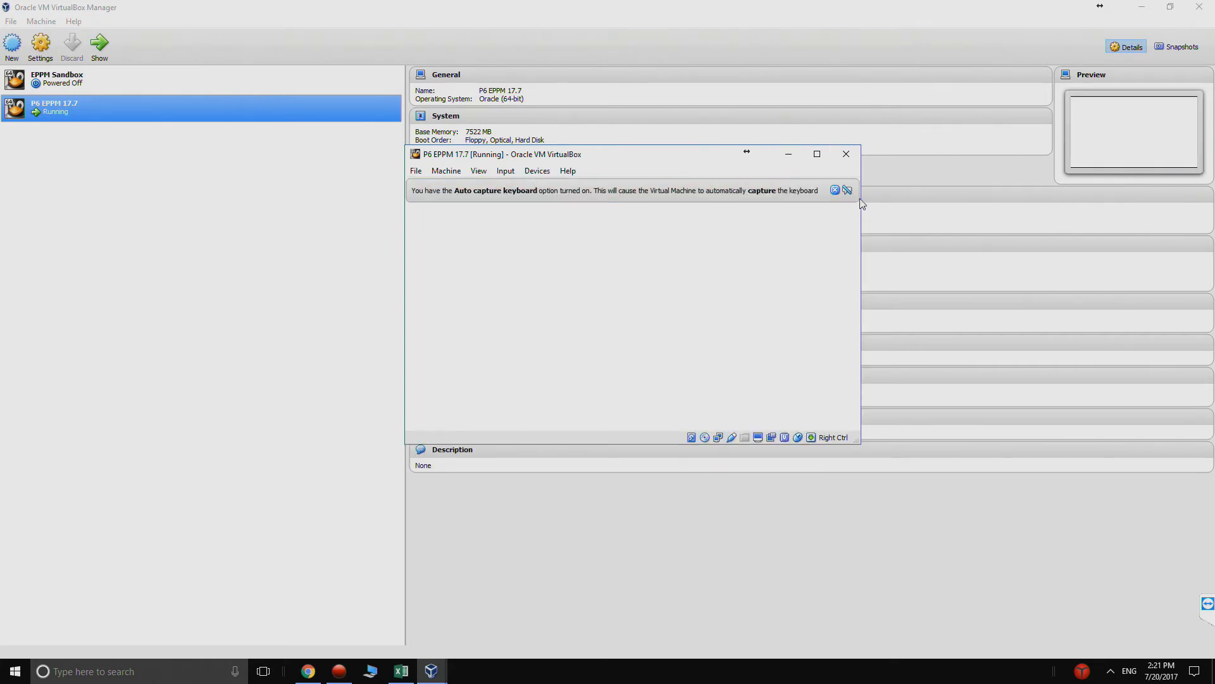
- Maximize the virtual machine window and continue the installer with English (United States) as the installation language
left_click(817, 181)
left_click(818, 153)
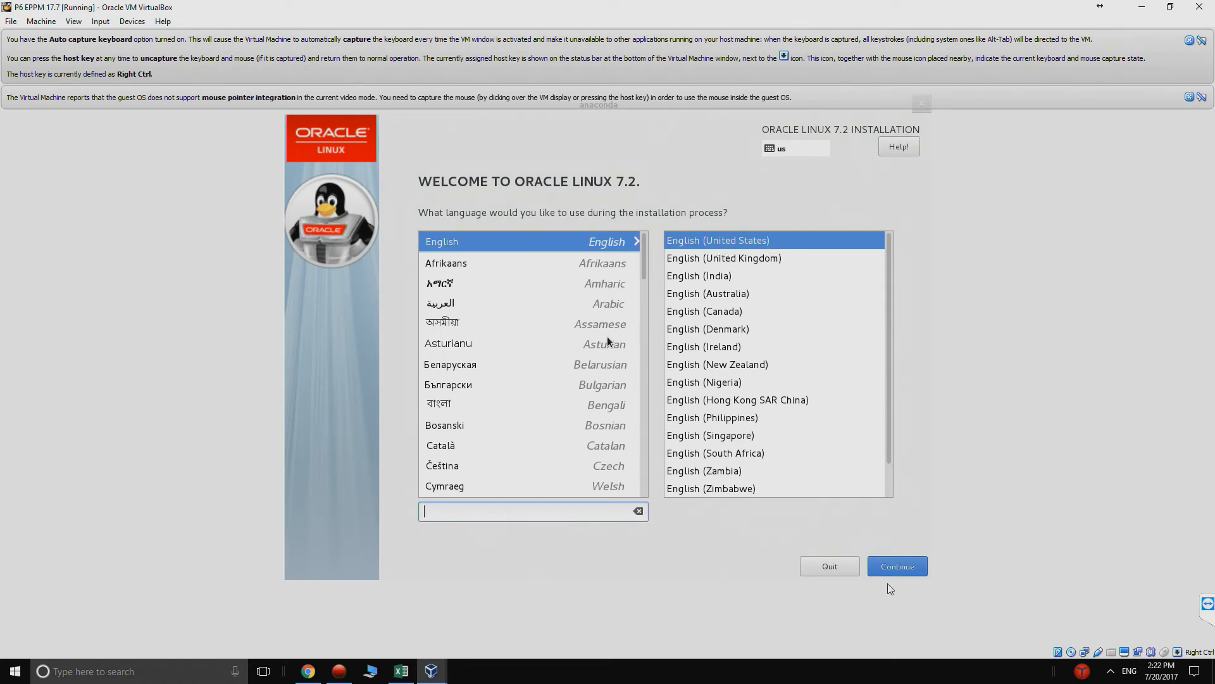
left_click(894, 564)
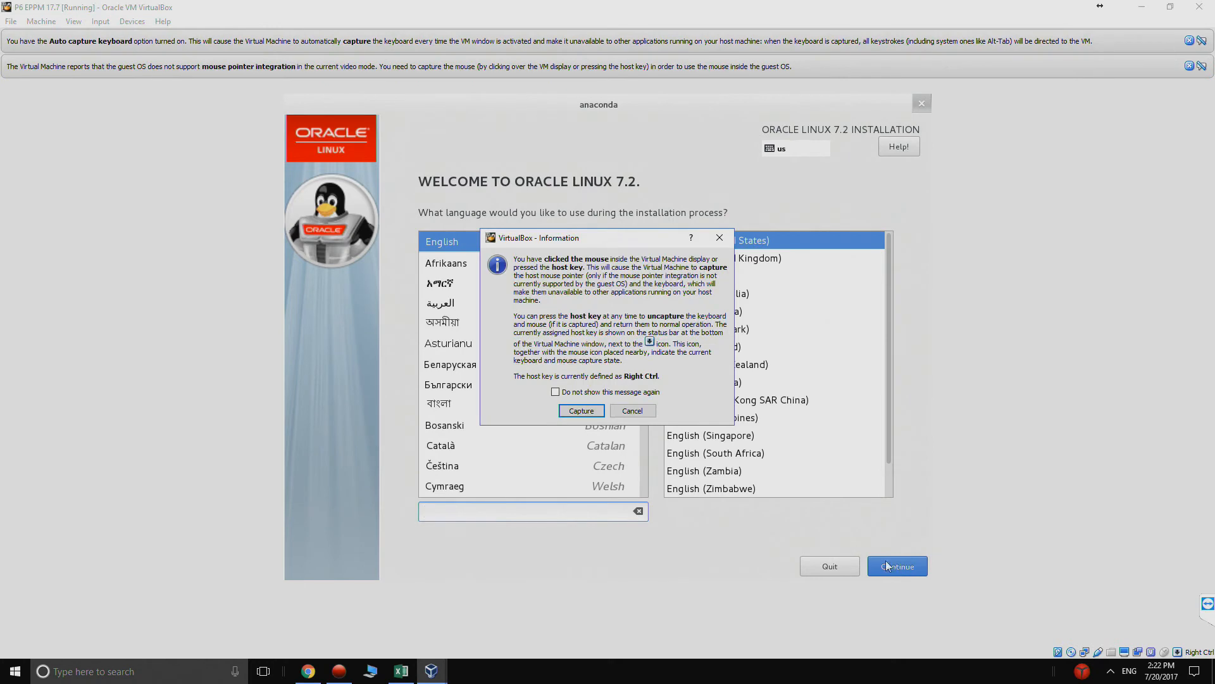
left_click(586, 411)
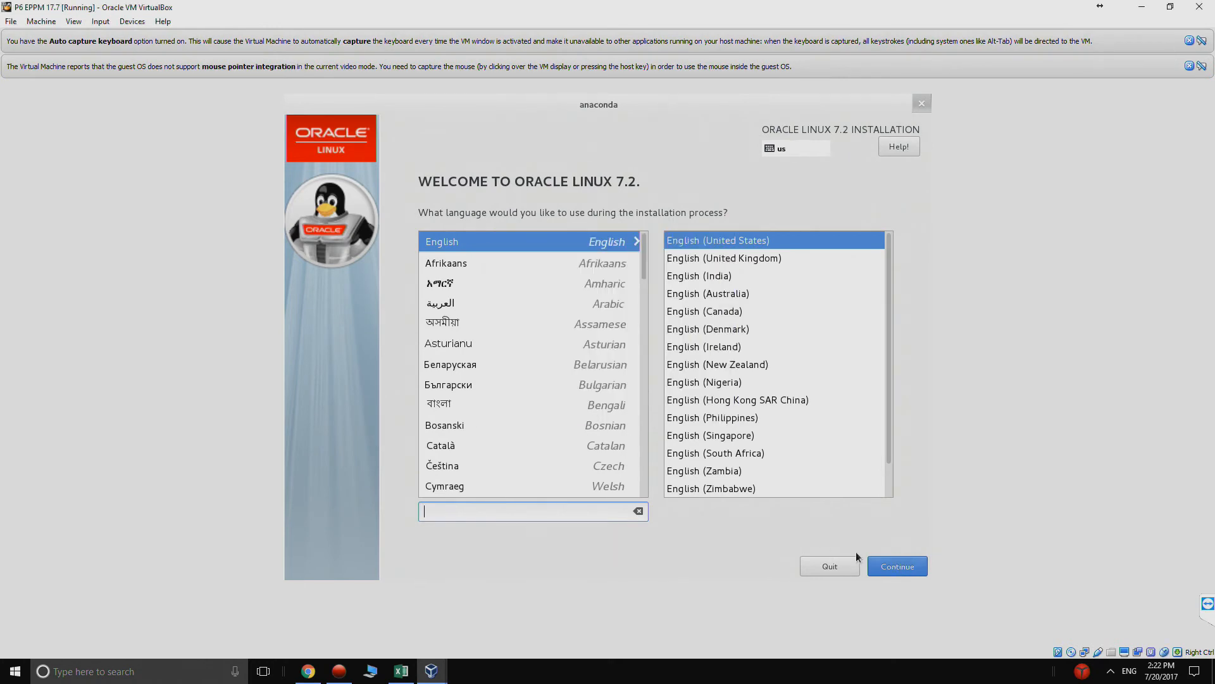
left_click(892, 564)
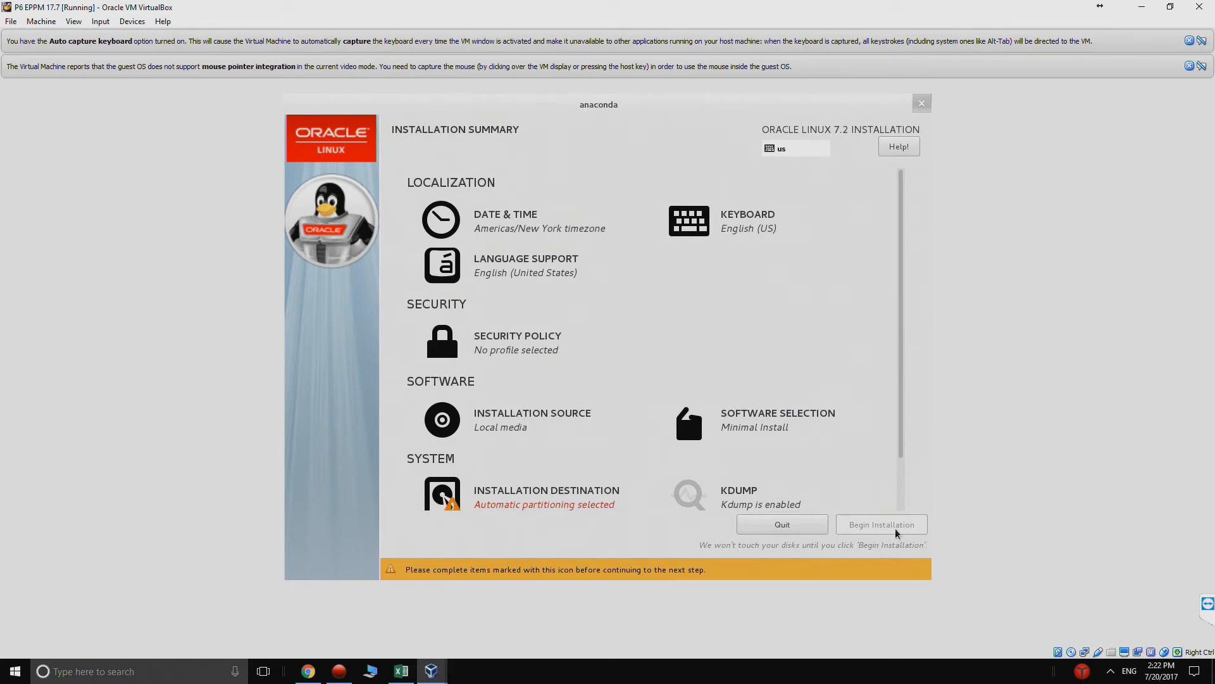
- Keep the auto-detected installation media as source and choose Server with GUI as the base environment
left_click(511, 418)
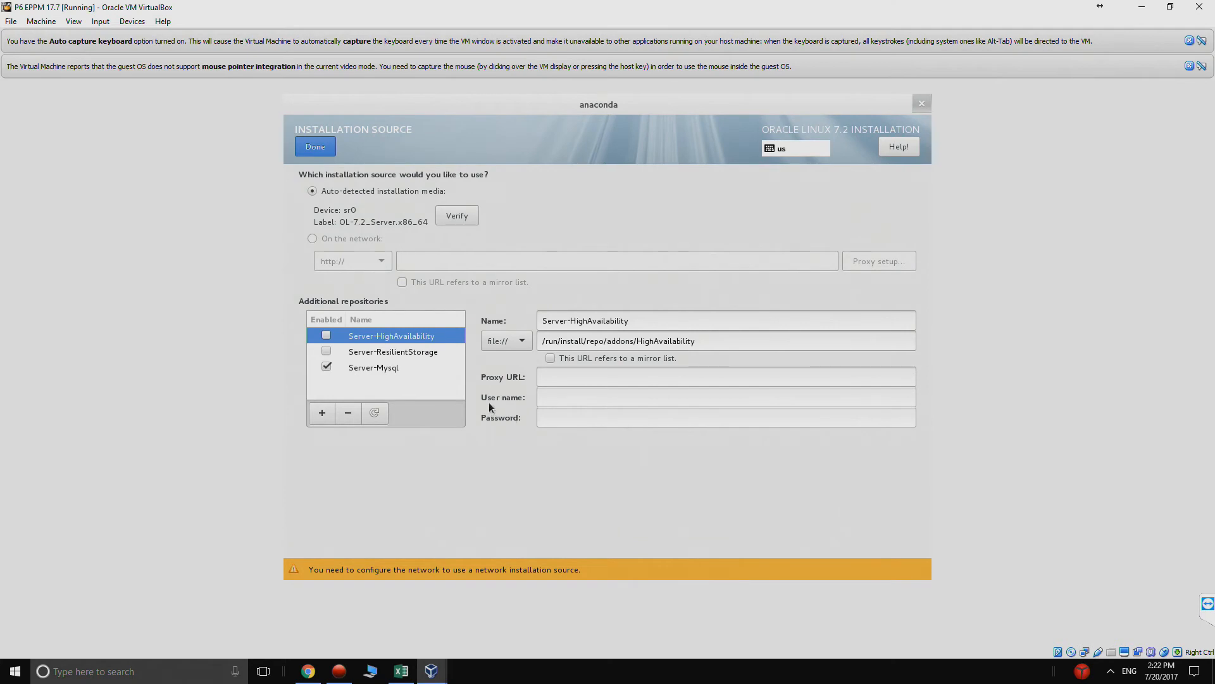
left_click(315, 146)
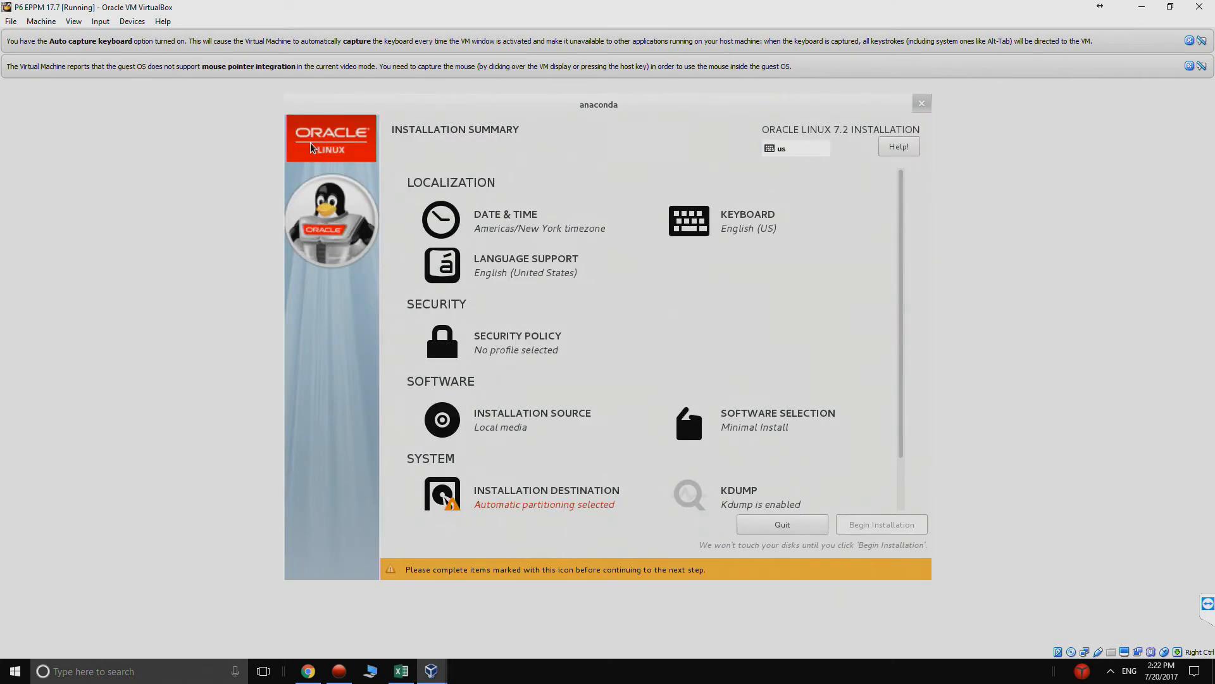
left_click(781, 434)
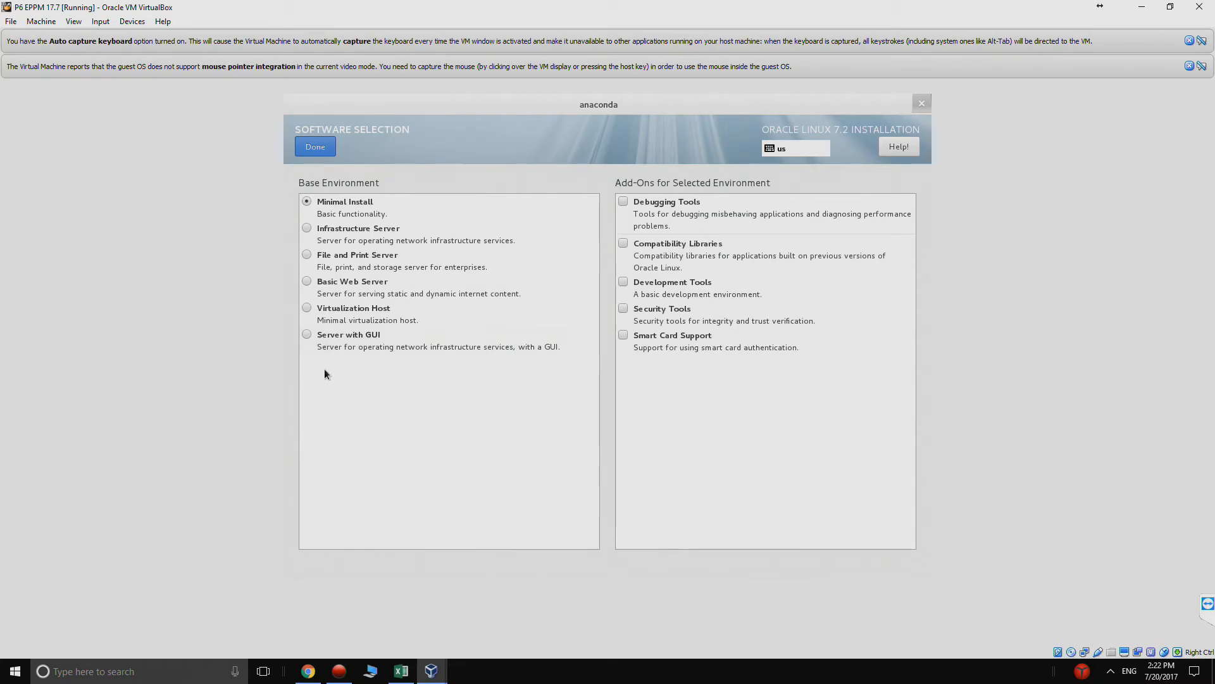
left_click(308, 336)
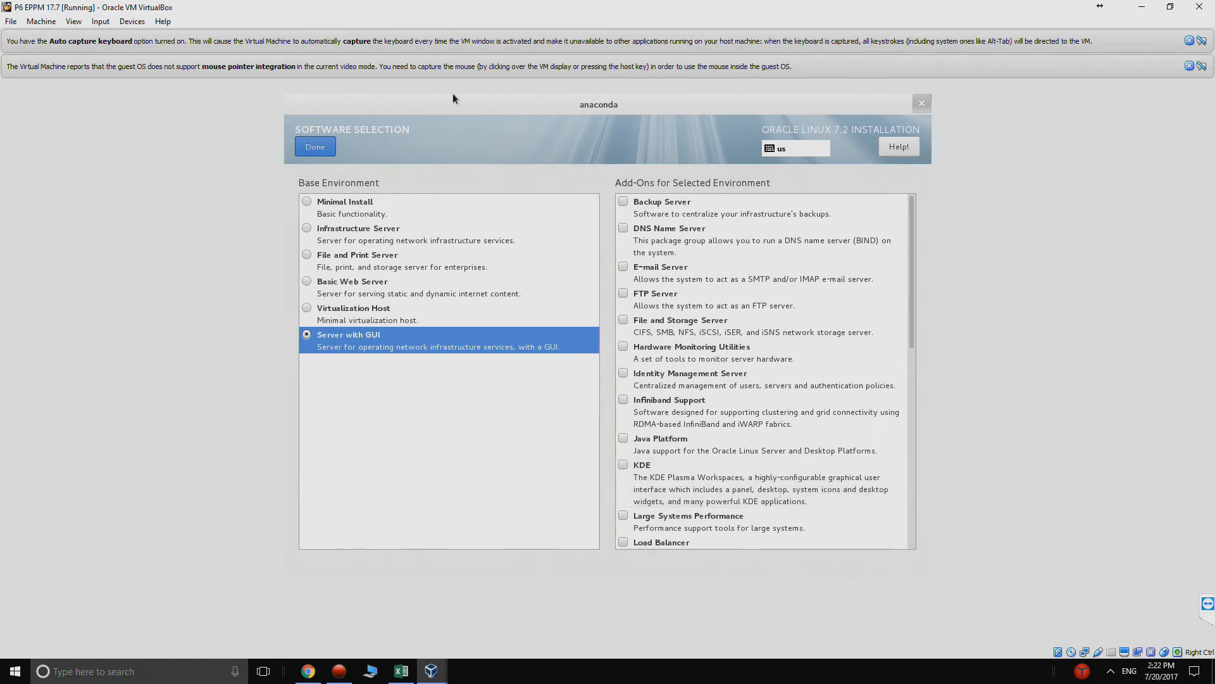
left_click(304, 149)
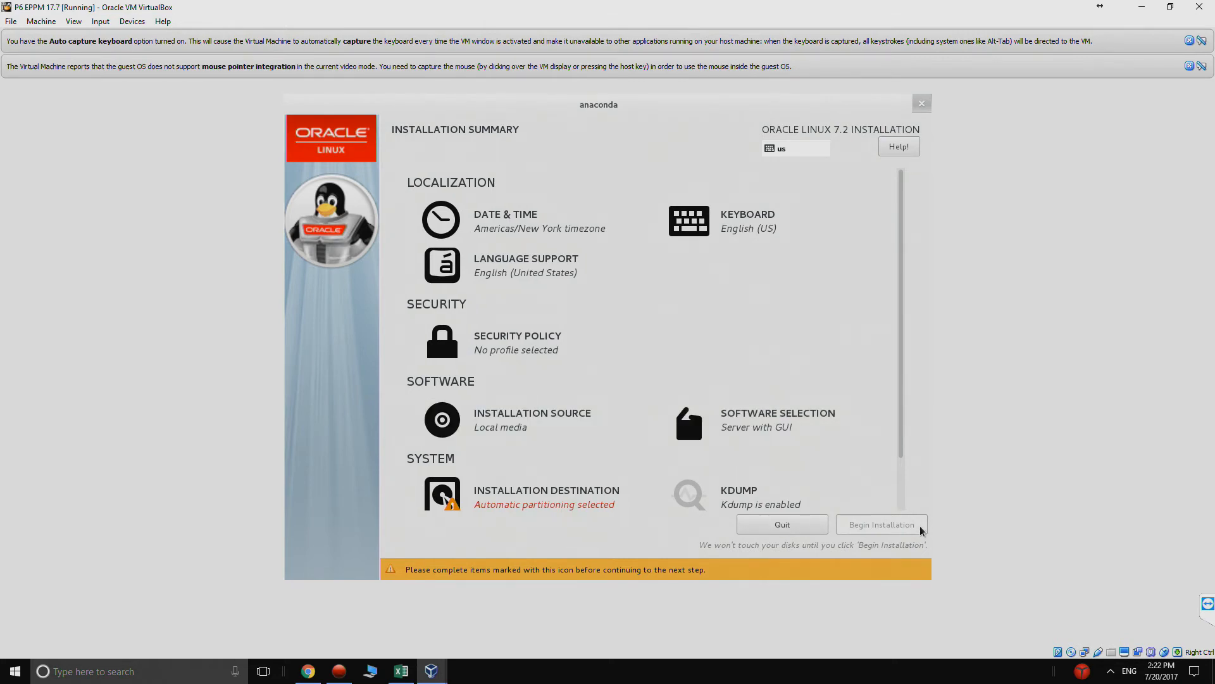
- Accept the 100 GiB ATA VBOX HARDDISK with automatic partitioning as installation destination and begin the installation
left_click(598, 506)
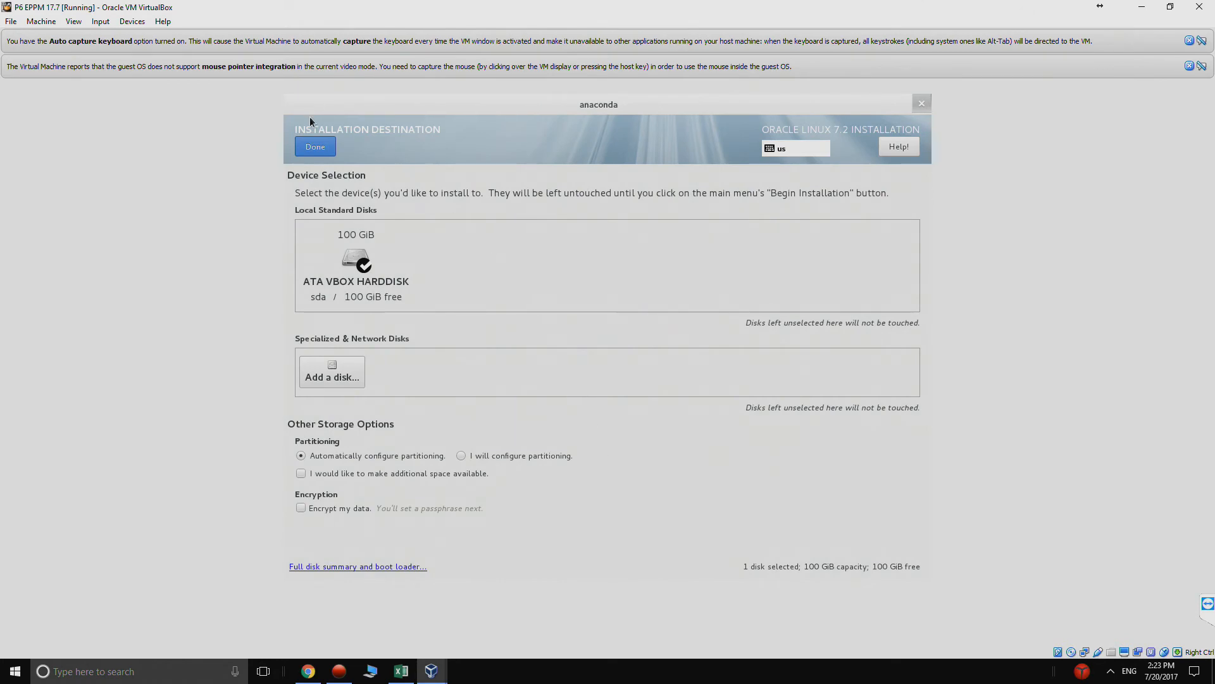
left_click(315, 147)
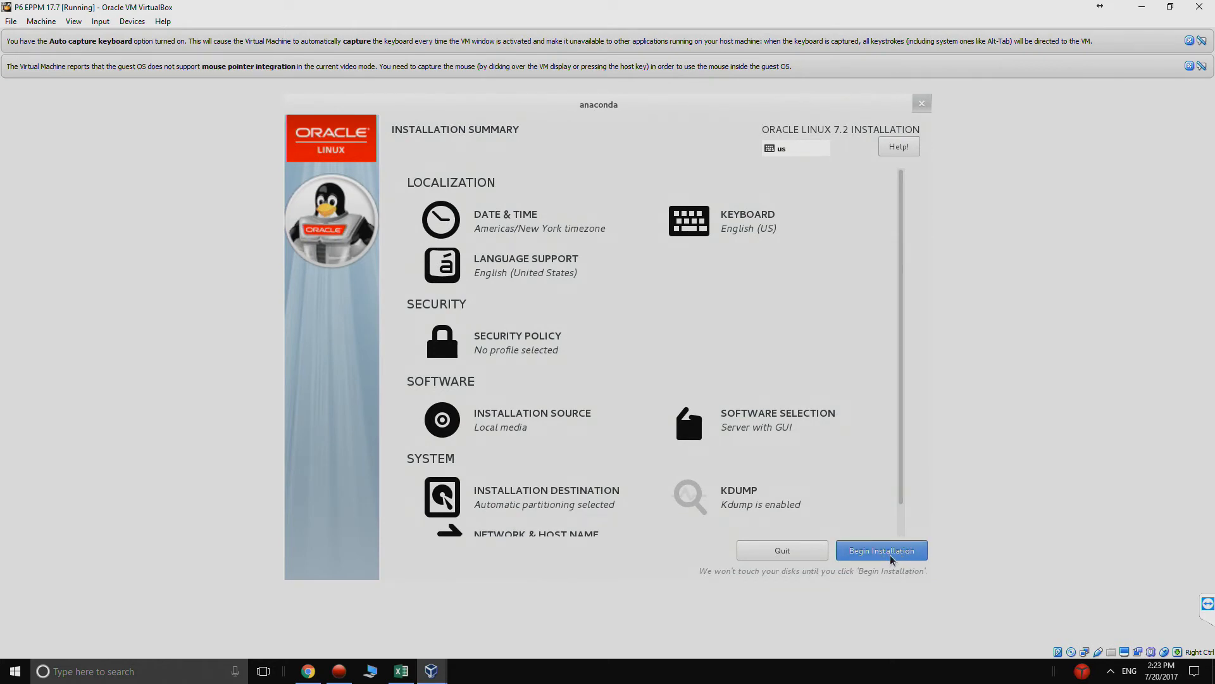
left_click(889, 554)
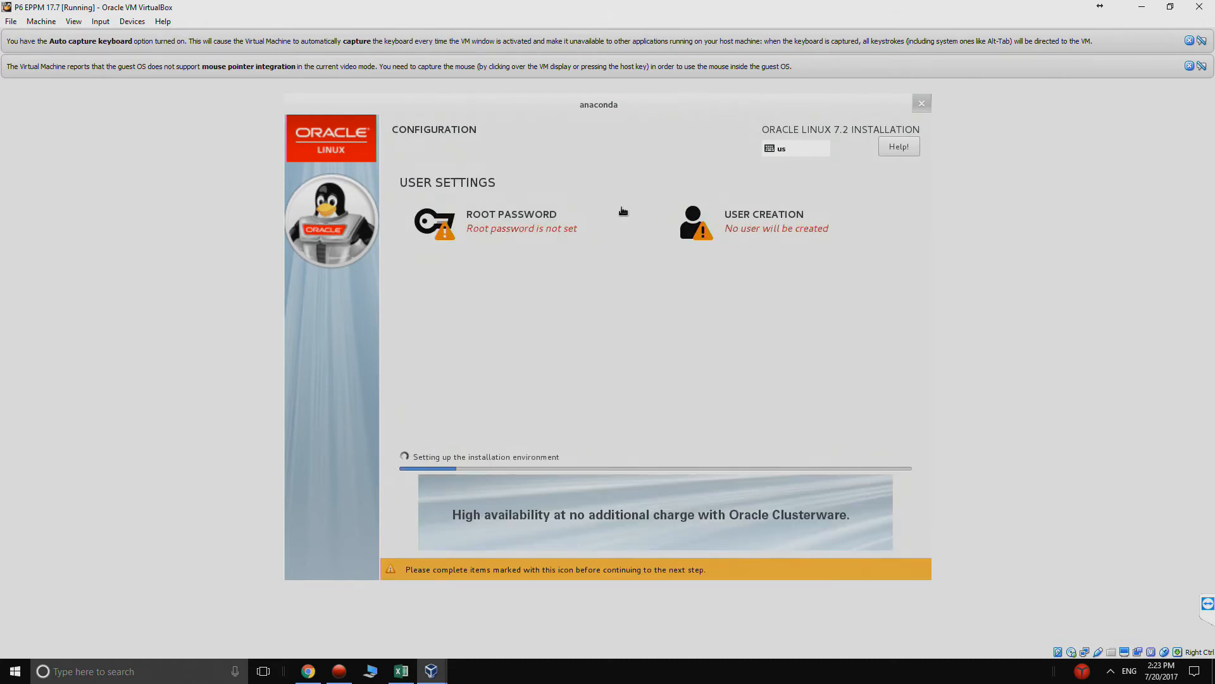
- Set and confirm the root password in the installer, accepting it despite its weakness
left_click(477, 219)
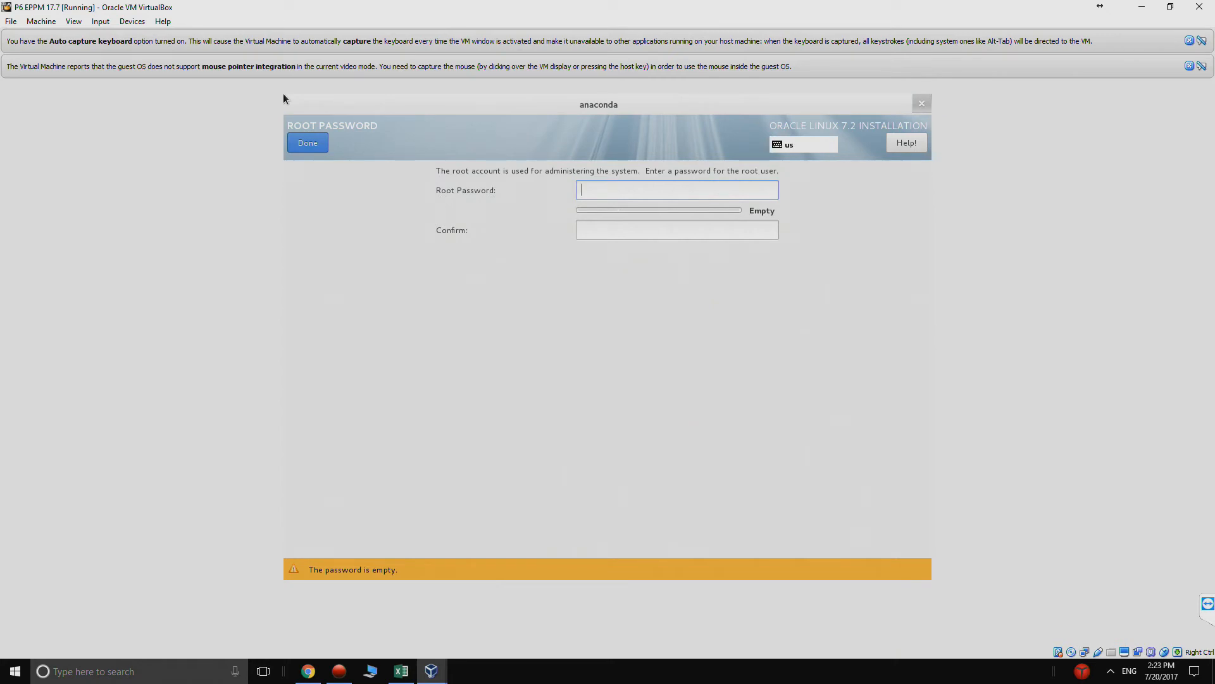
type("password")
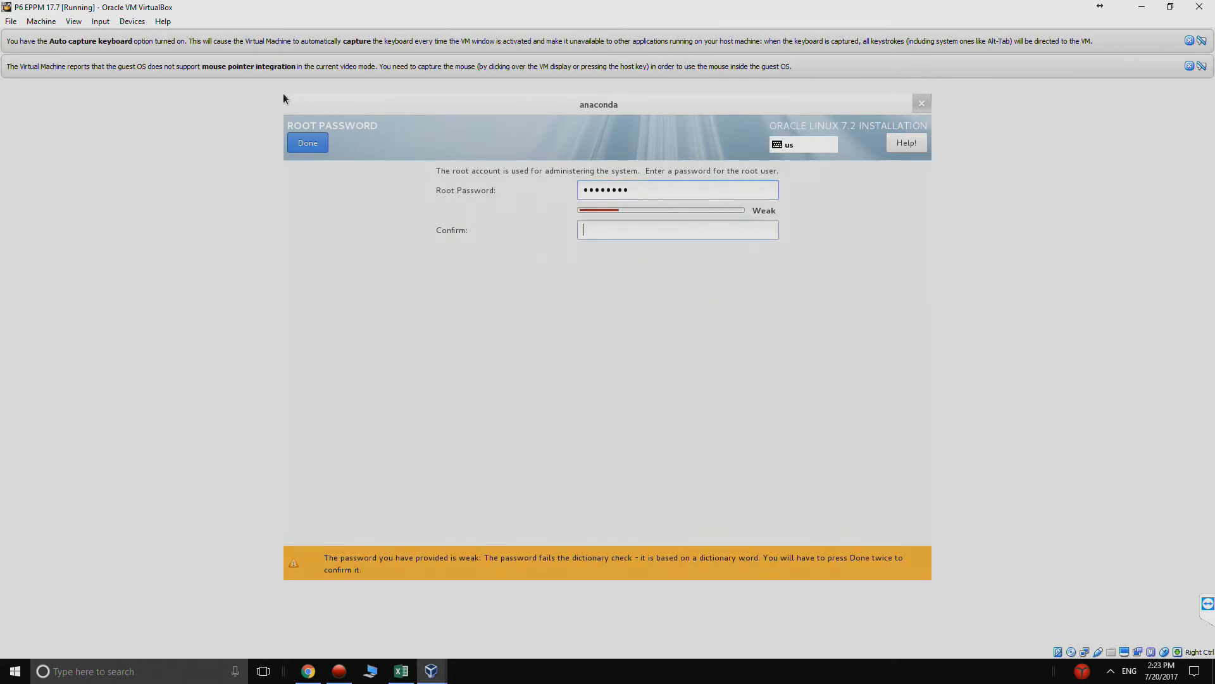
type("password")
left_click(318, 148)
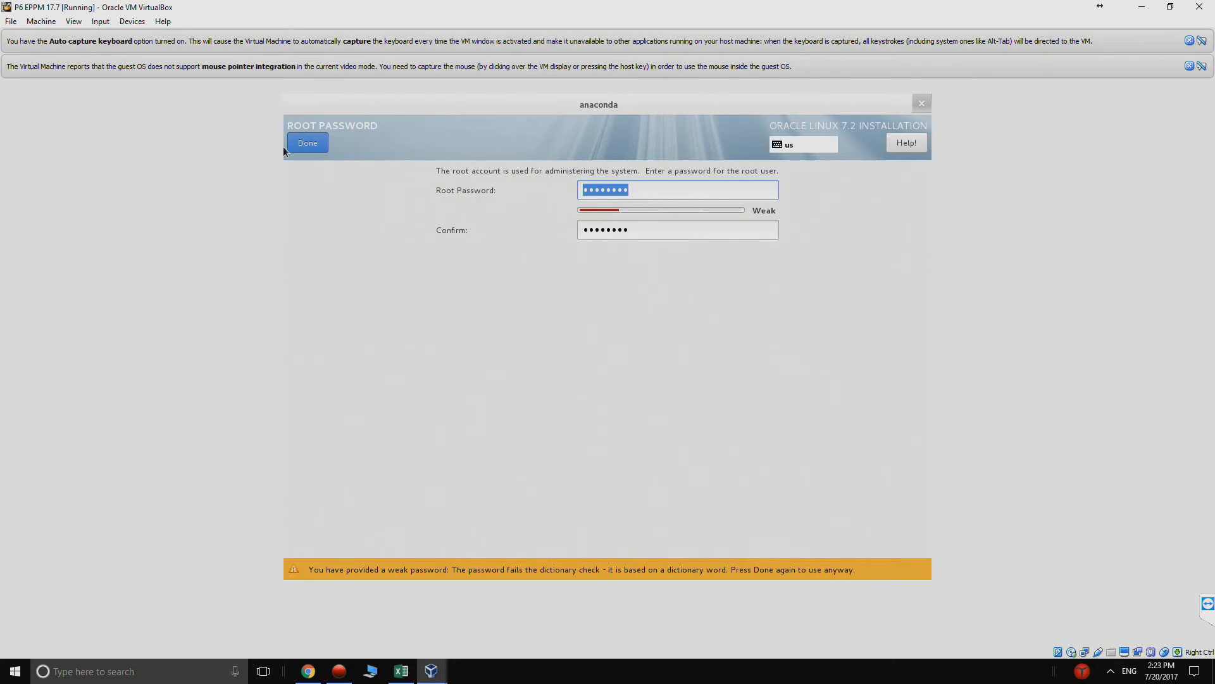
left_click(293, 142)
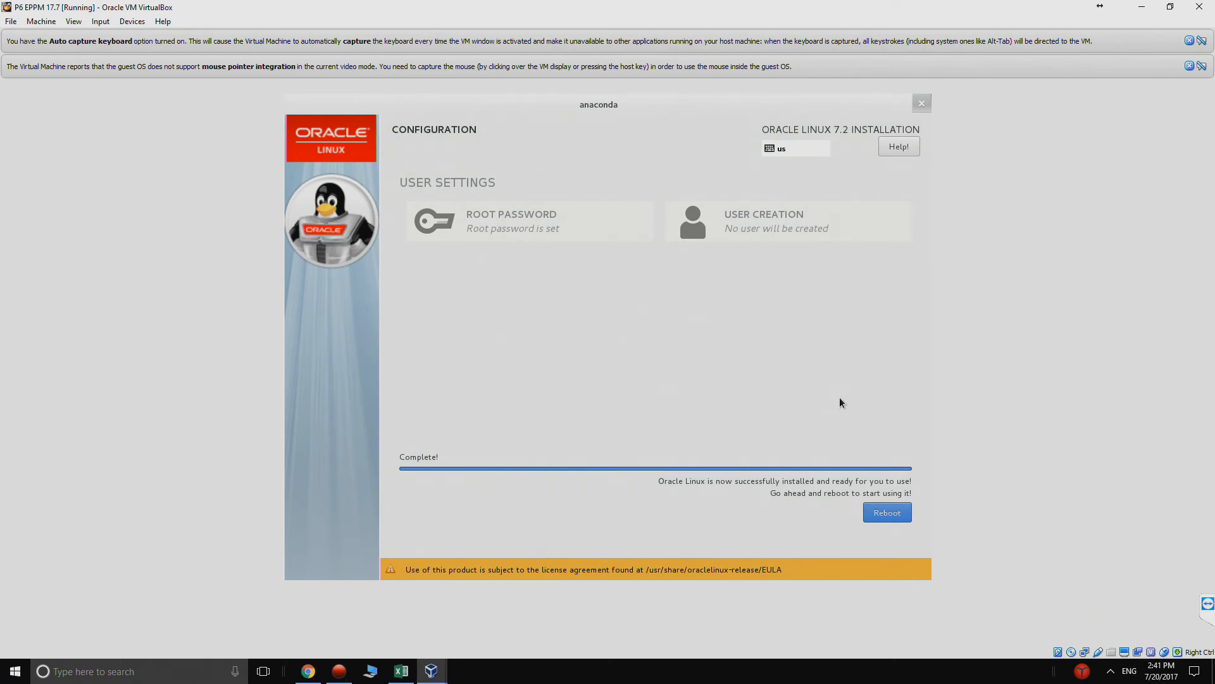
- Reboot into the Oracle Linux Server Unbreakable Enterprise kernel 3.8.13-98.7.1.el7uek and accept the license agreement in the initial setup
left_click(895, 518)
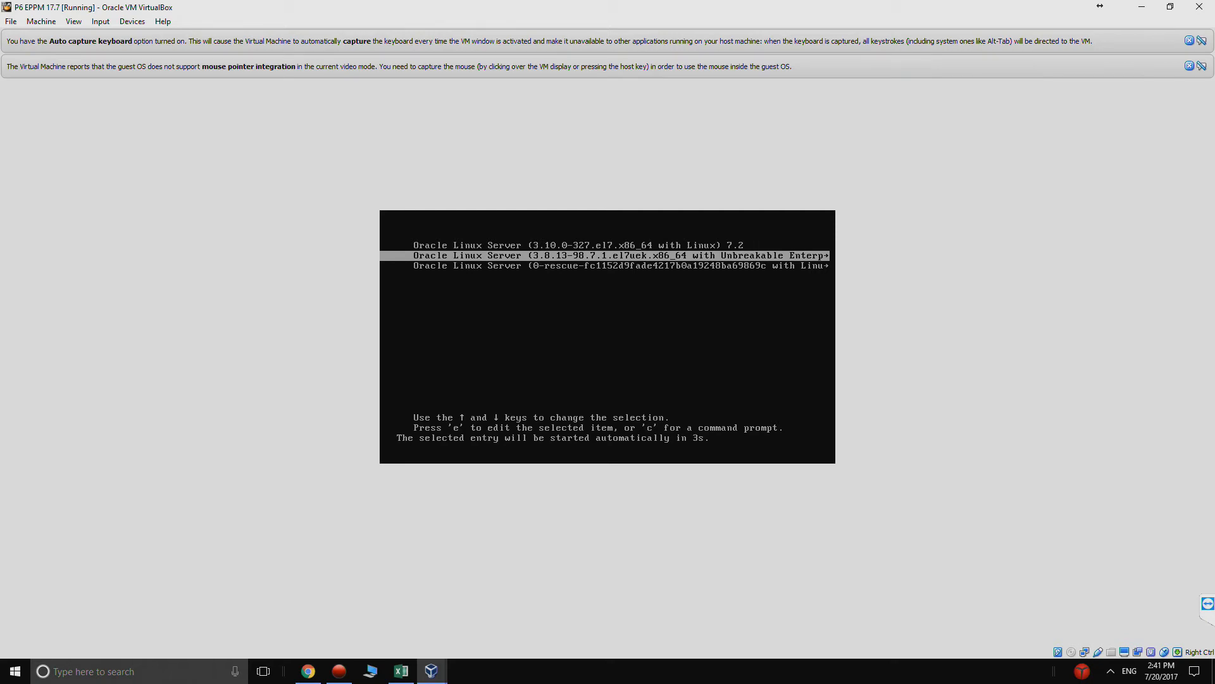
key("Return")
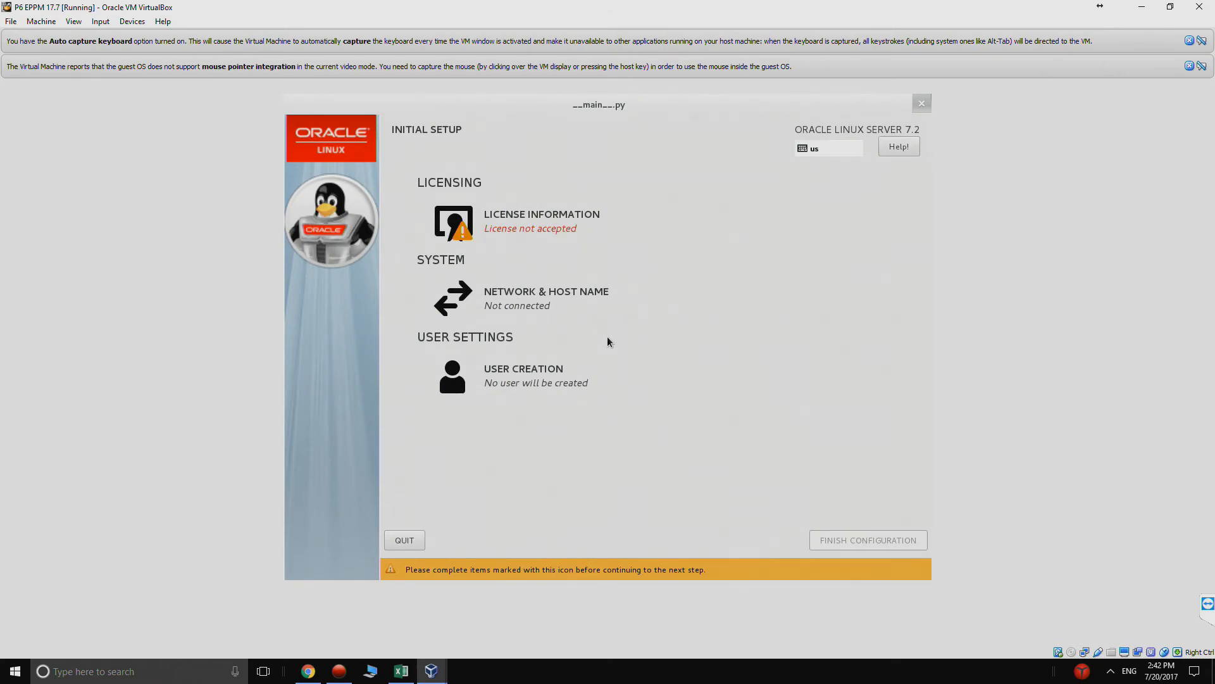
left_click(504, 229)
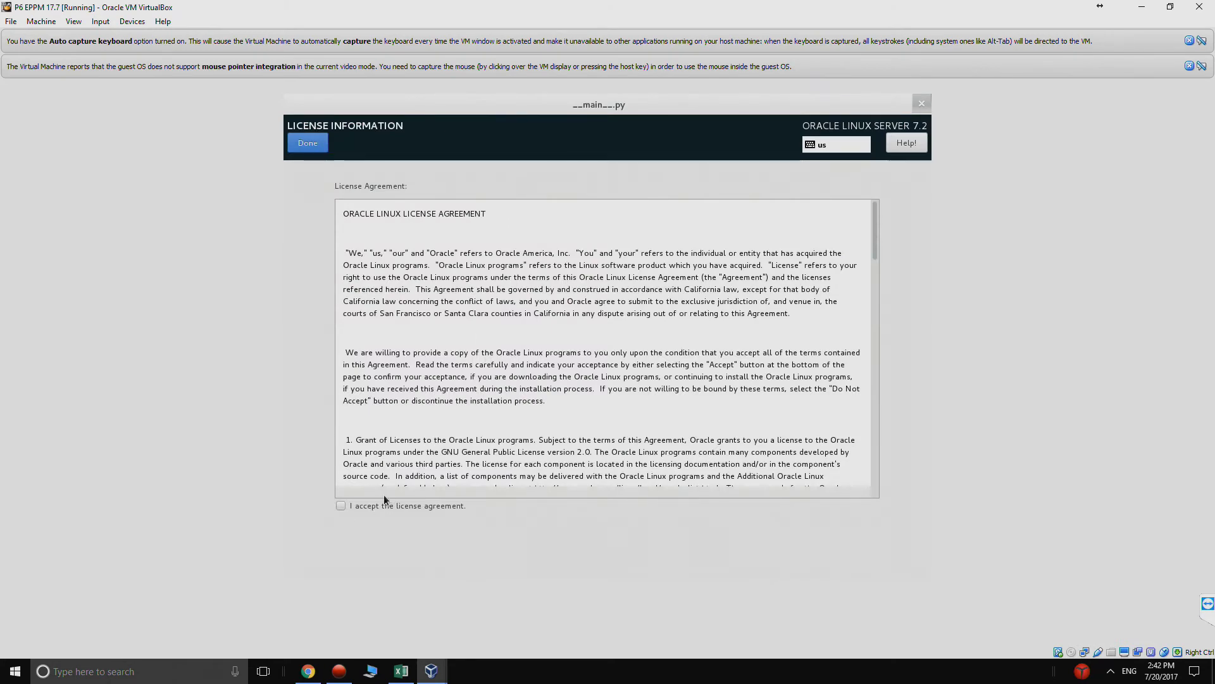
left_click(343, 504)
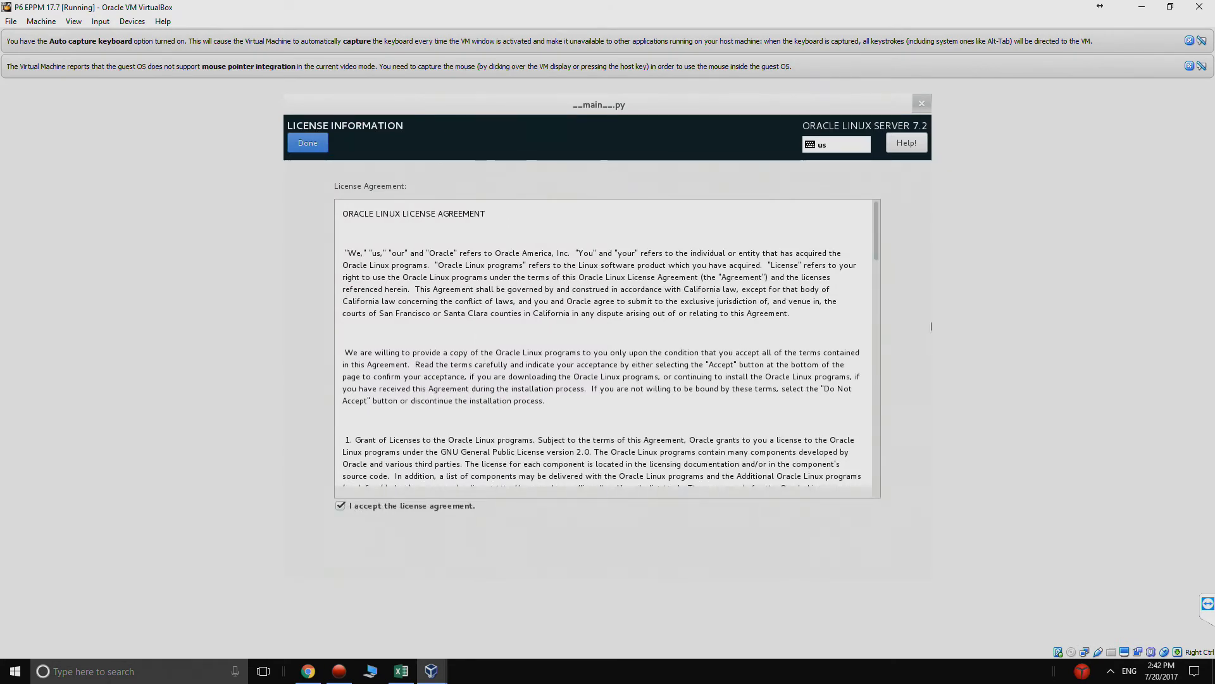
left_click(311, 142)
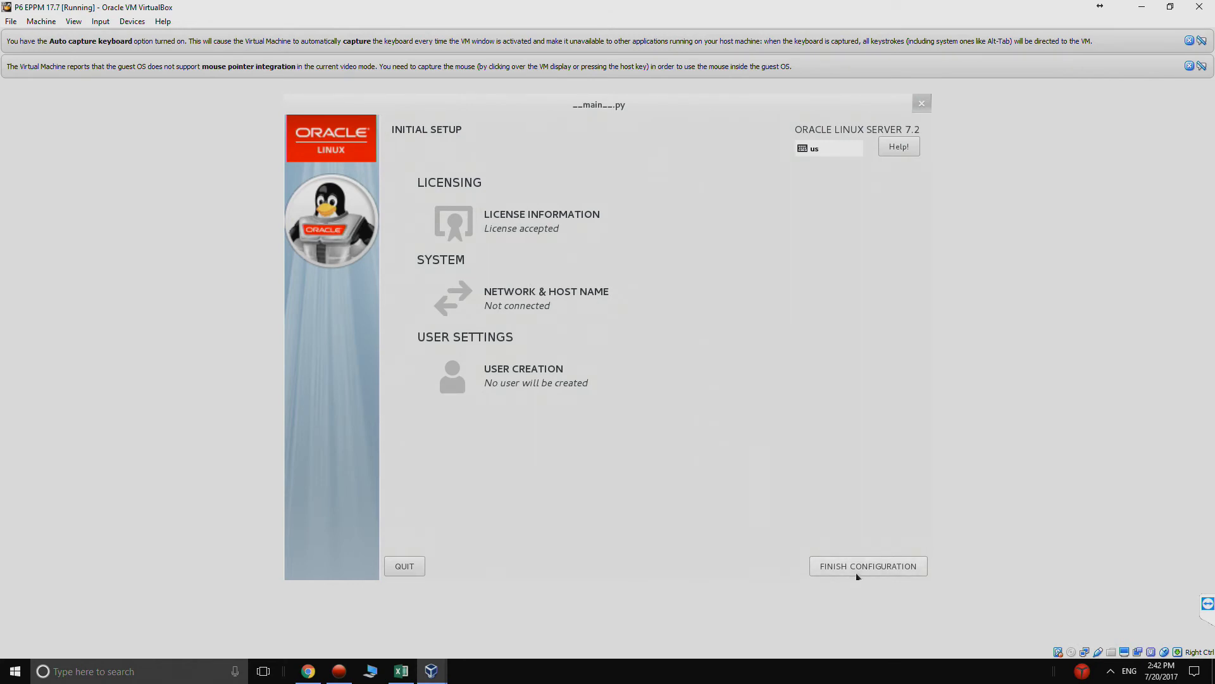
- Create the user oracle as an administrator that requires a password, entering and confirming the account password
left_click(554, 381)
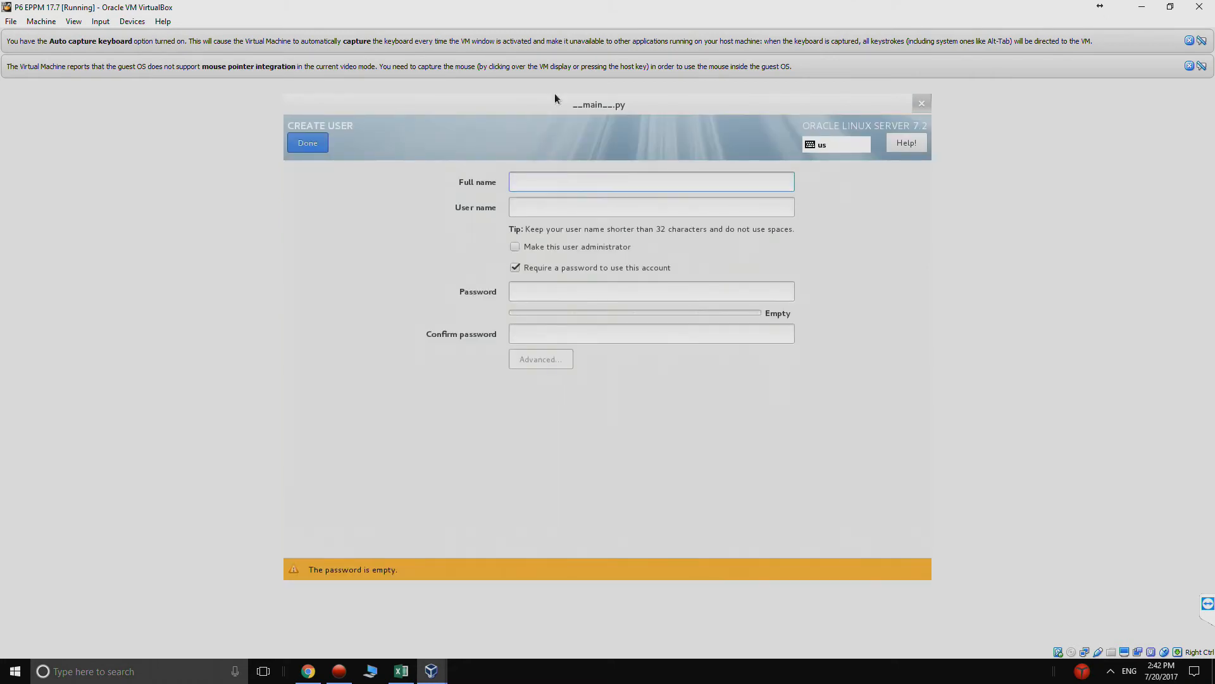
type("oracle")
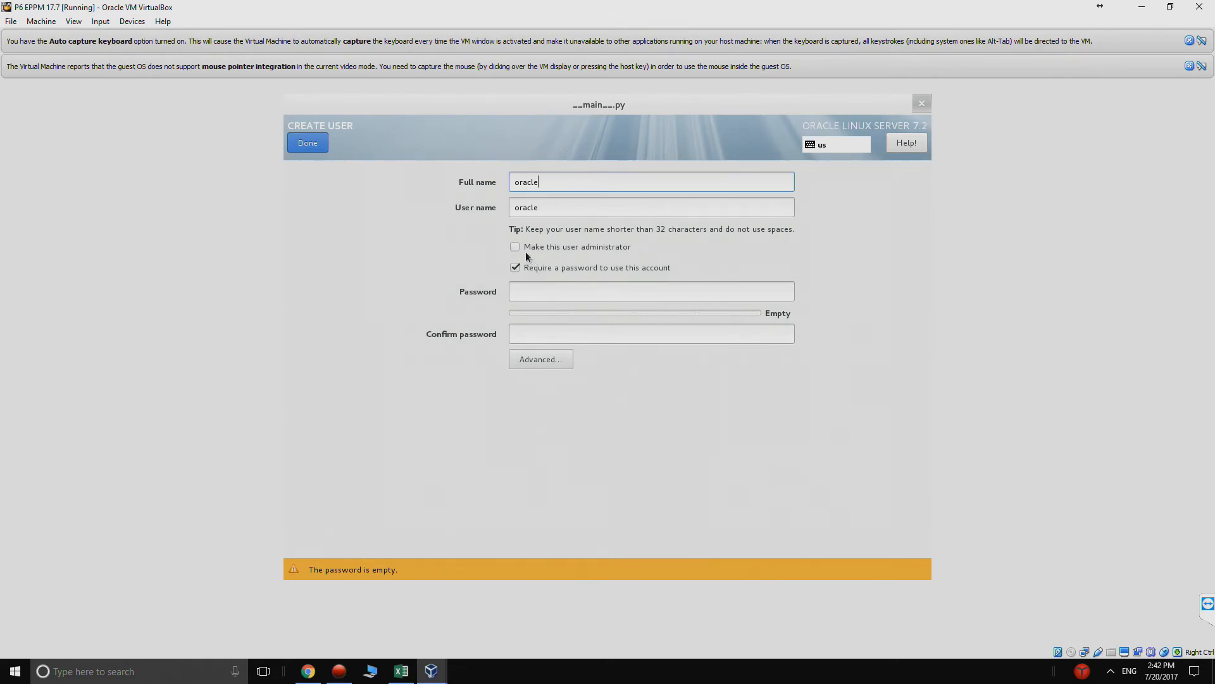
left_click(533, 290)
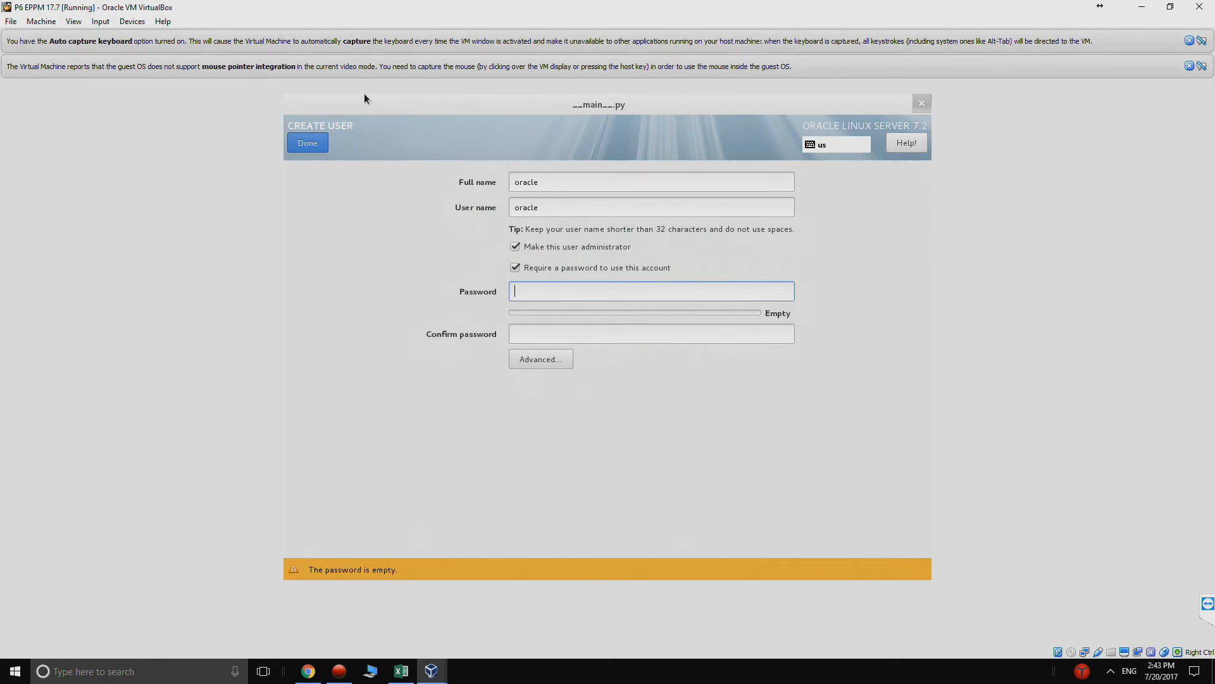
type("welcome1")
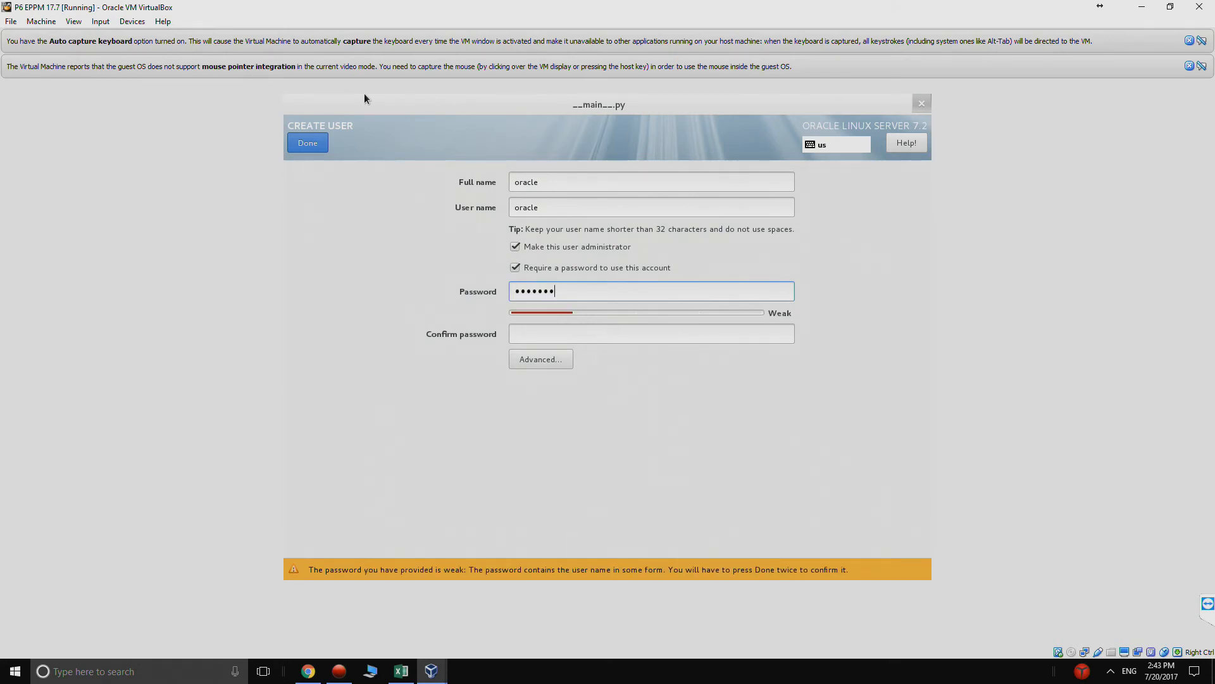
key("Tab")
type("welcome1")
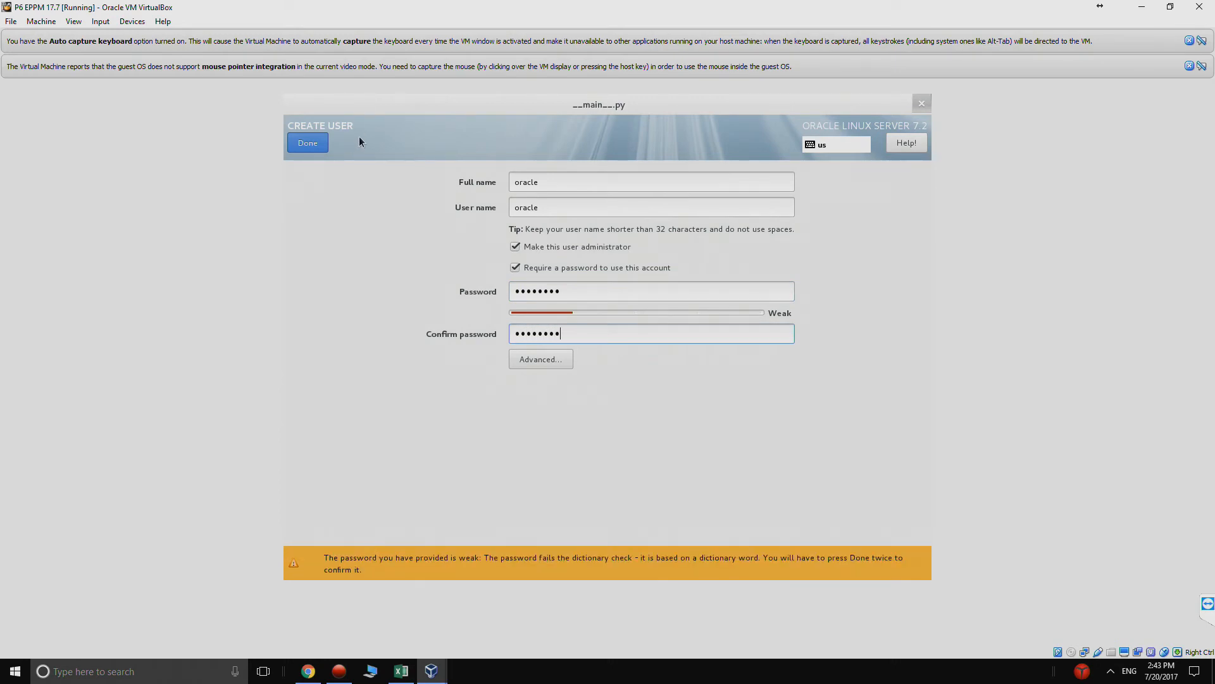
left_click(307, 143)
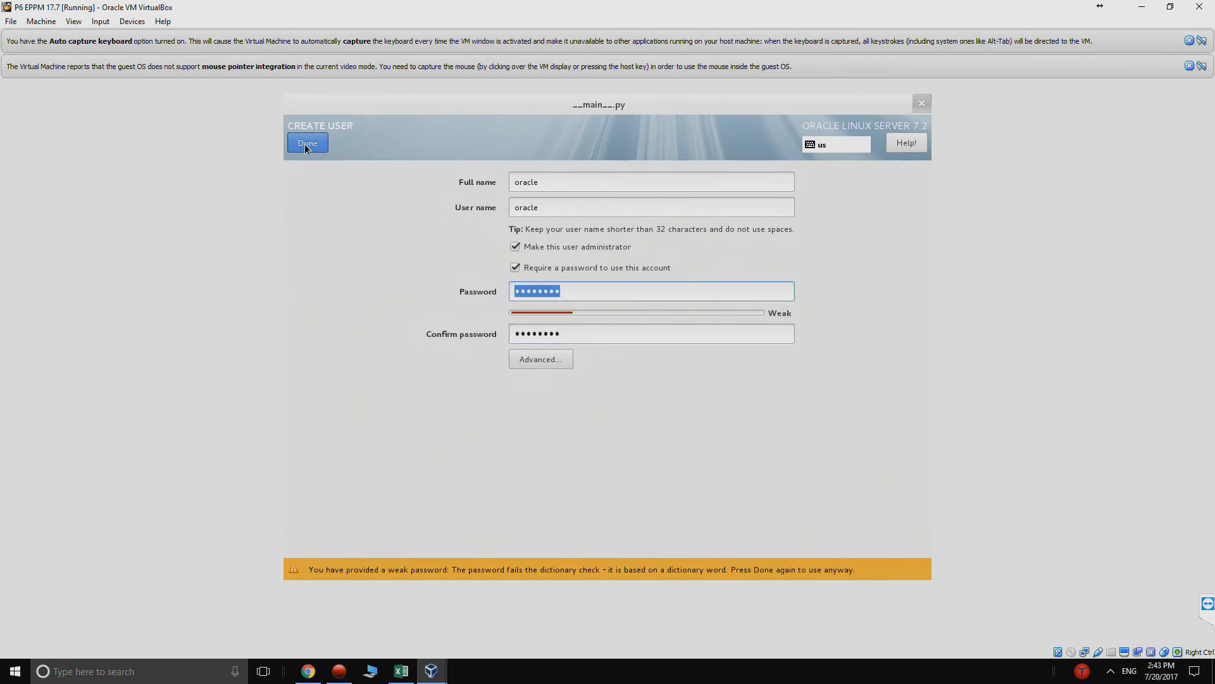
left_click(305, 143)
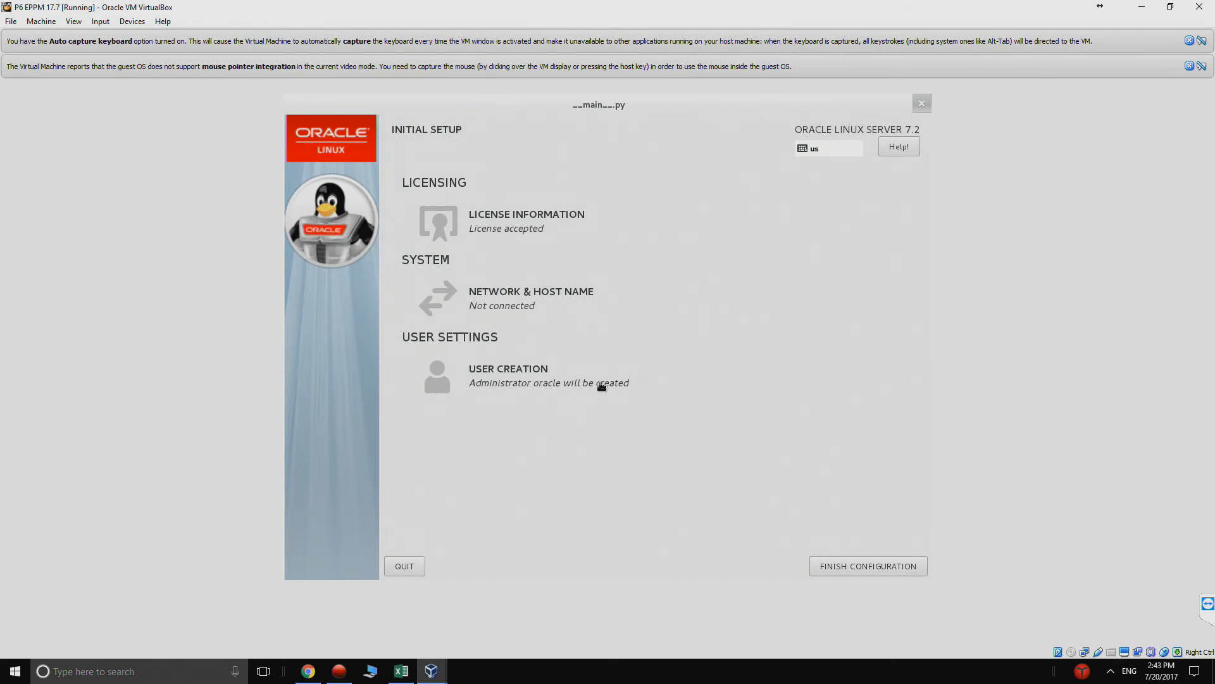
- Turn on the Ethernet (enp0s3) connection and finish the initial configuration
left_click(538, 318)
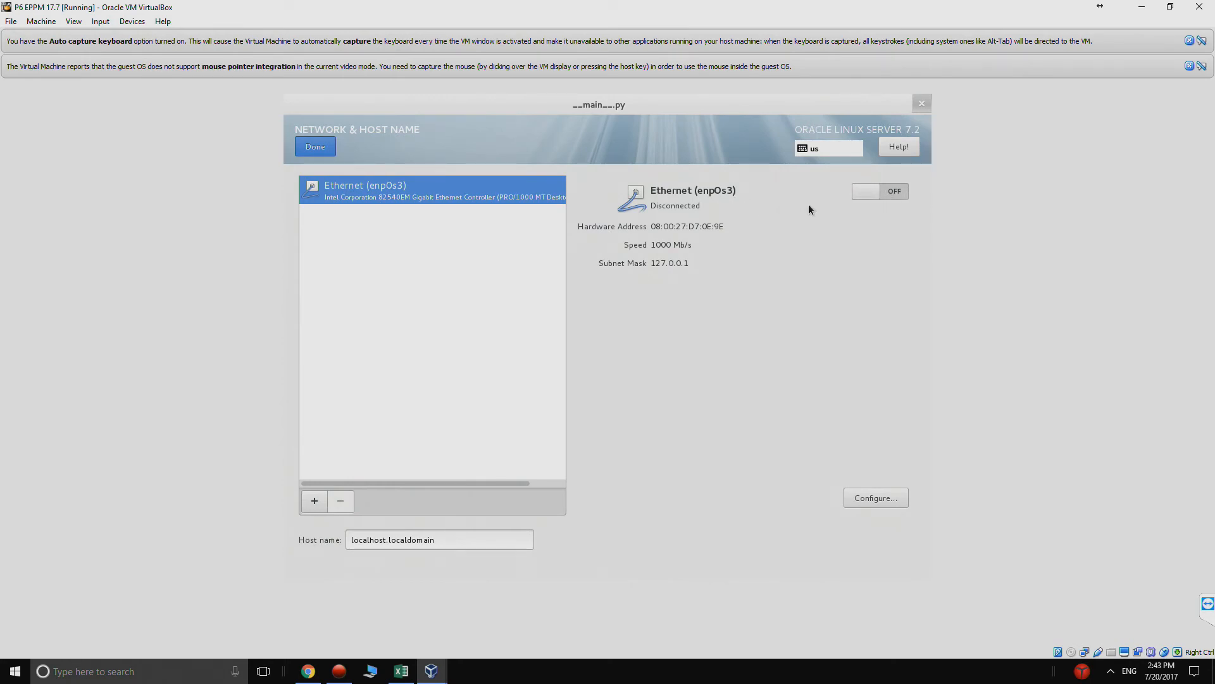
left_click(894, 196)
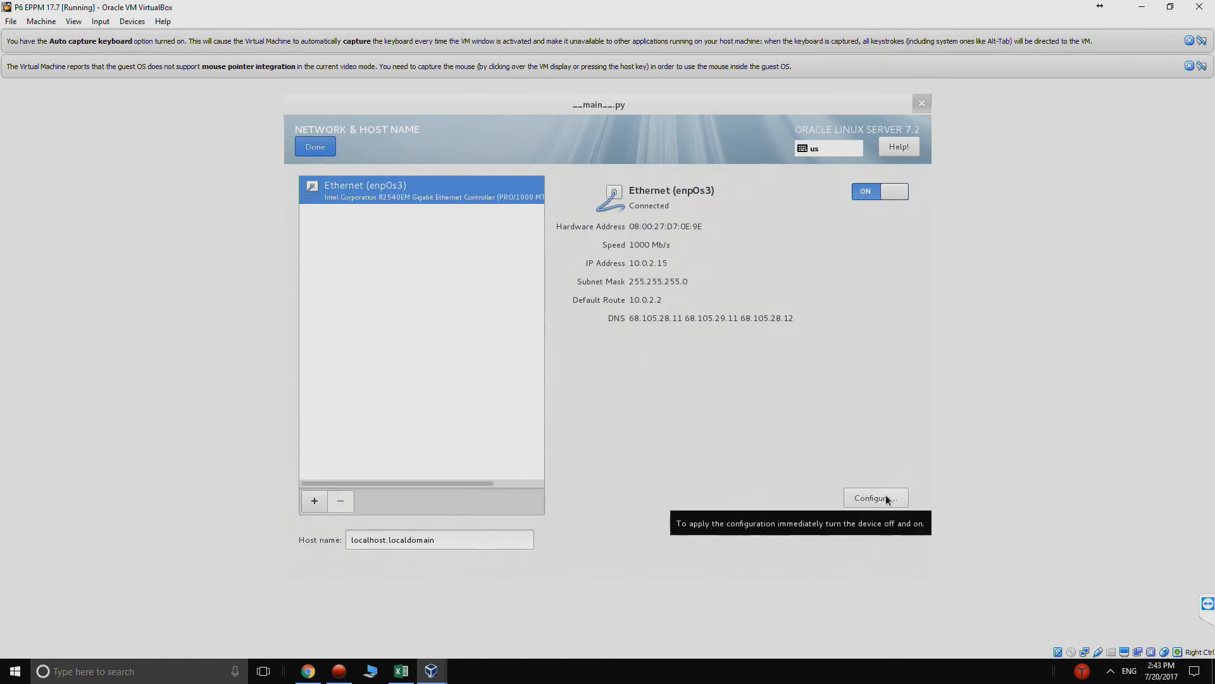
left_click(316, 146)
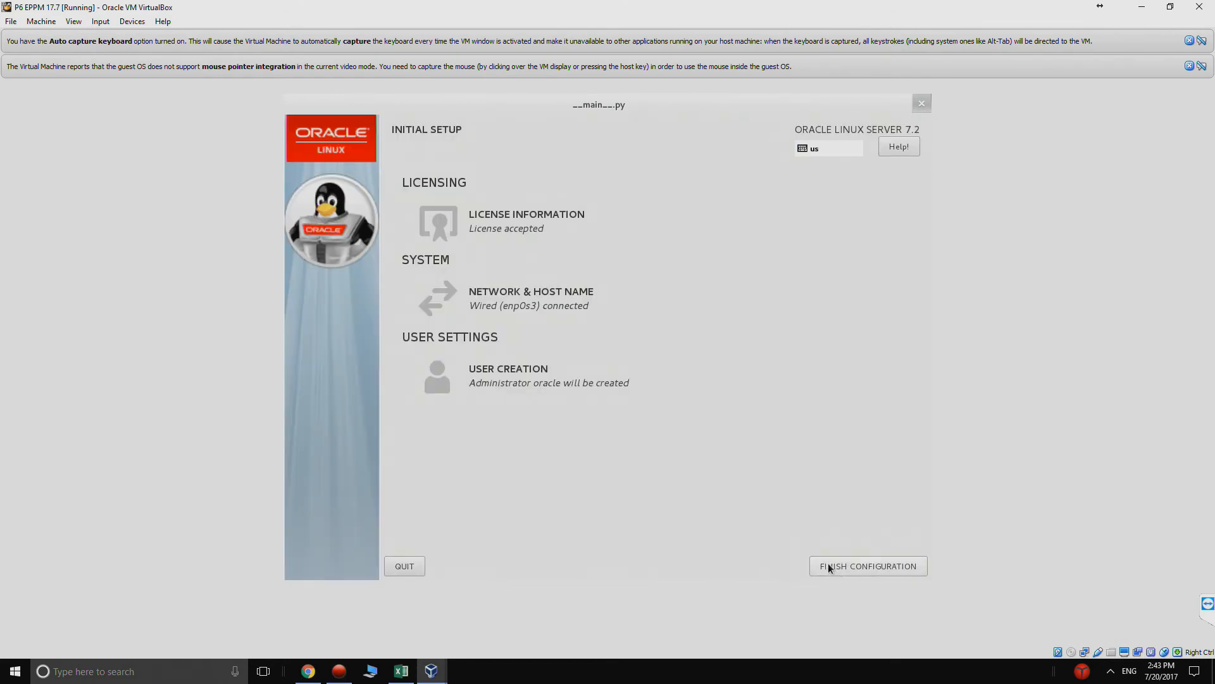
left_click(830, 565)
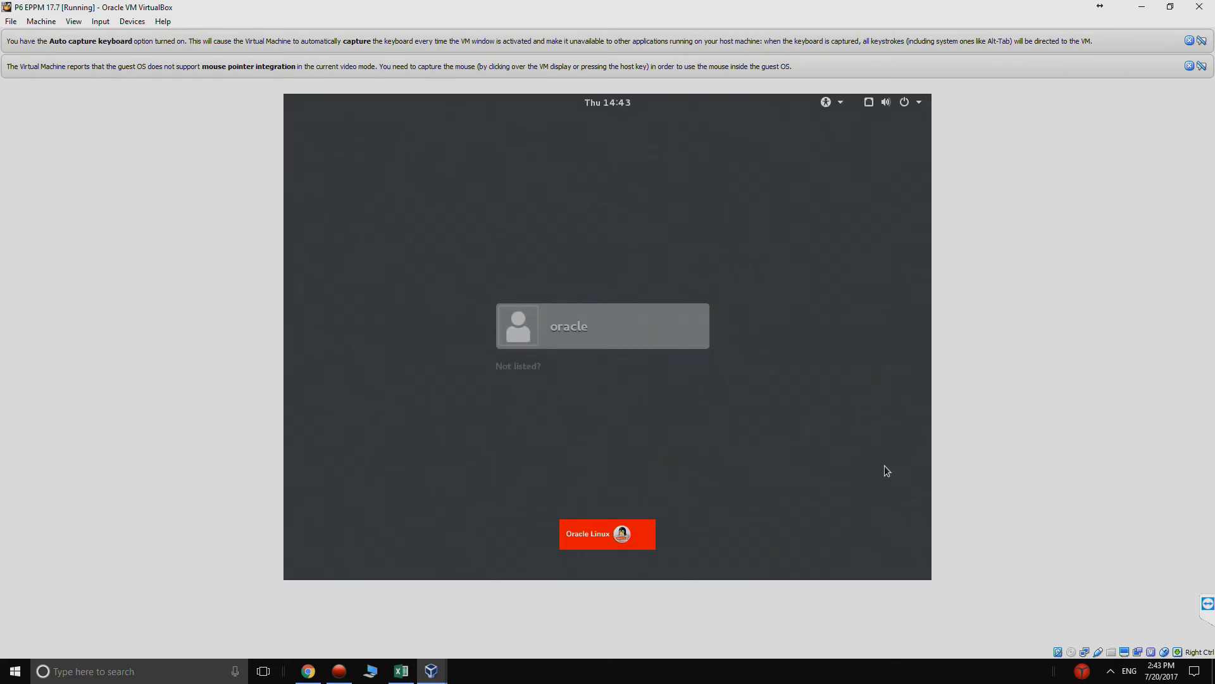
- Sign in to Oracle Linux as oracle with the account password
left_click(585, 332)
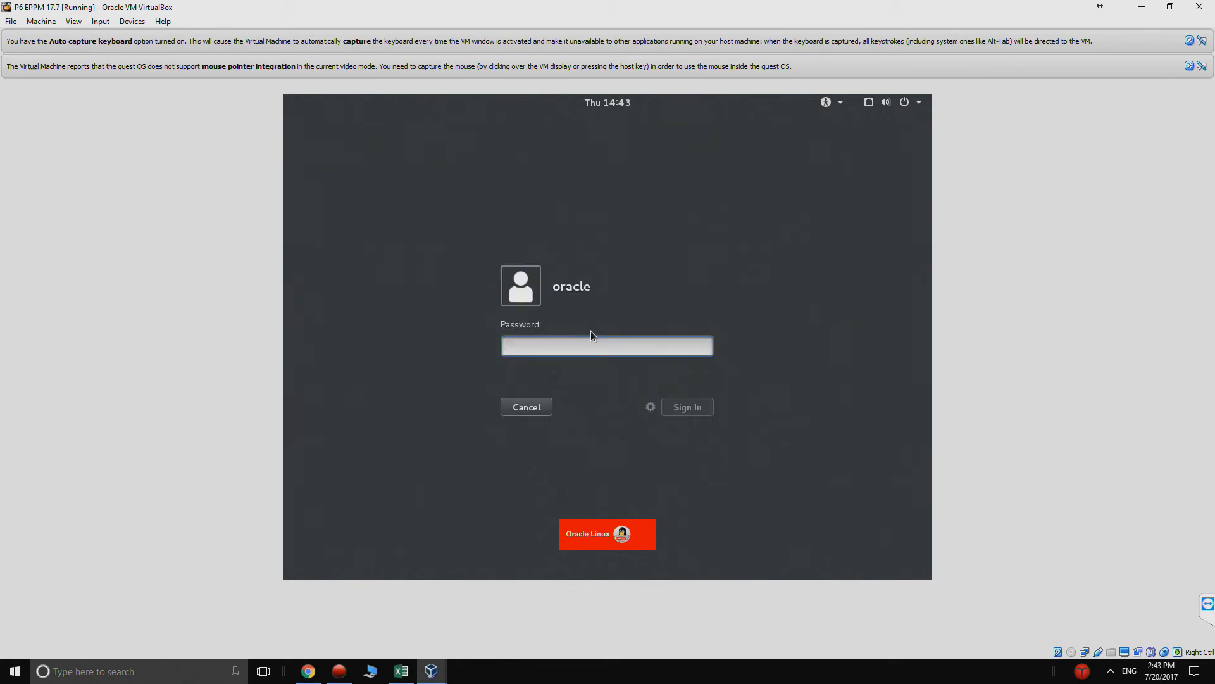
type("welcome1")
key("Return")
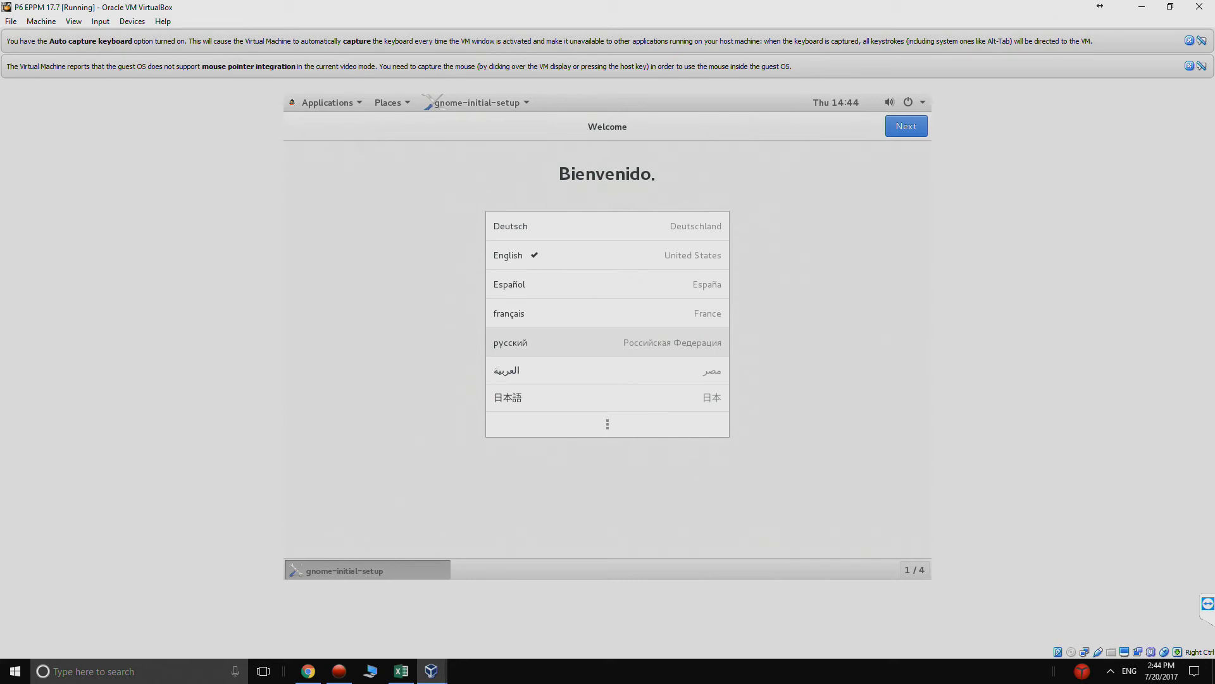
- Complete the GNOME setup with English (United States) and the English (US) keyboard, skipping online accounts, and close the Getting Started help
left_click(653, 256)
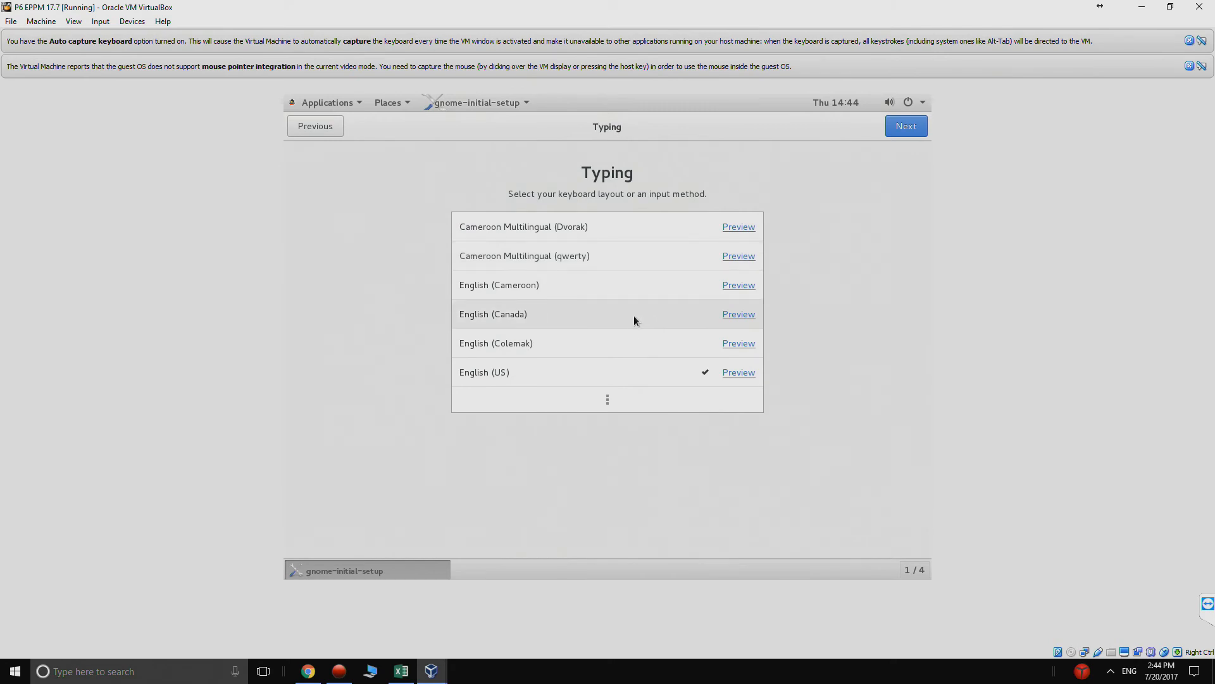
left_click(611, 372)
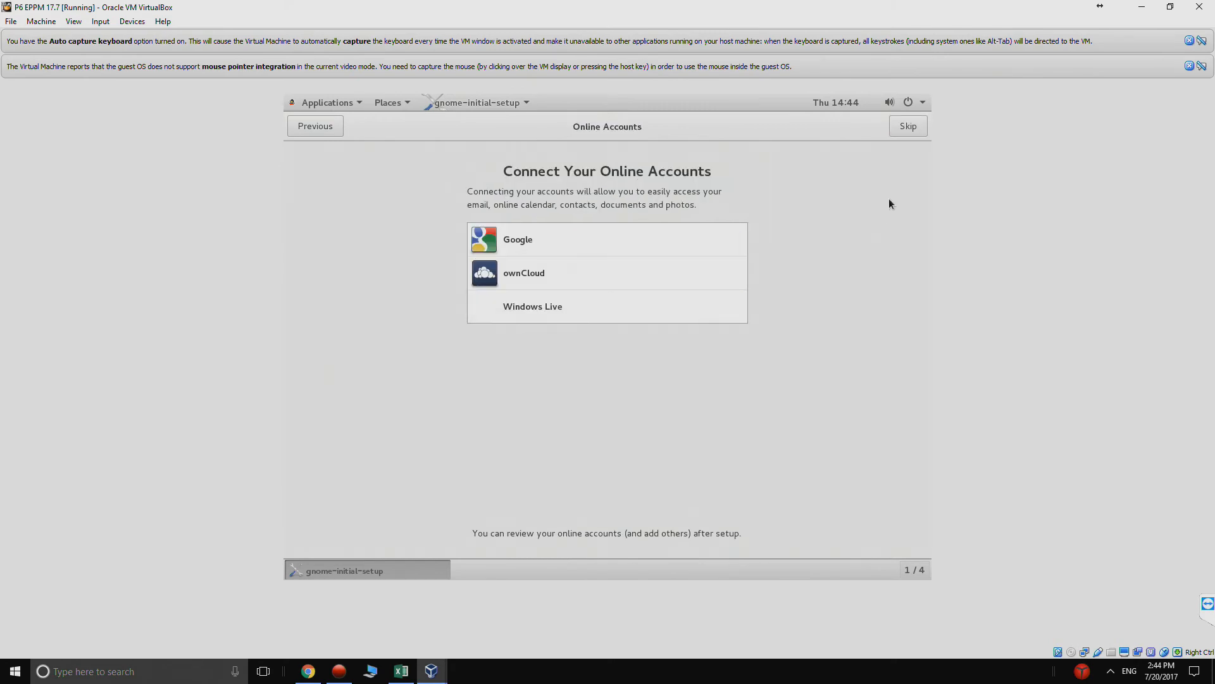
left_click(904, 131)
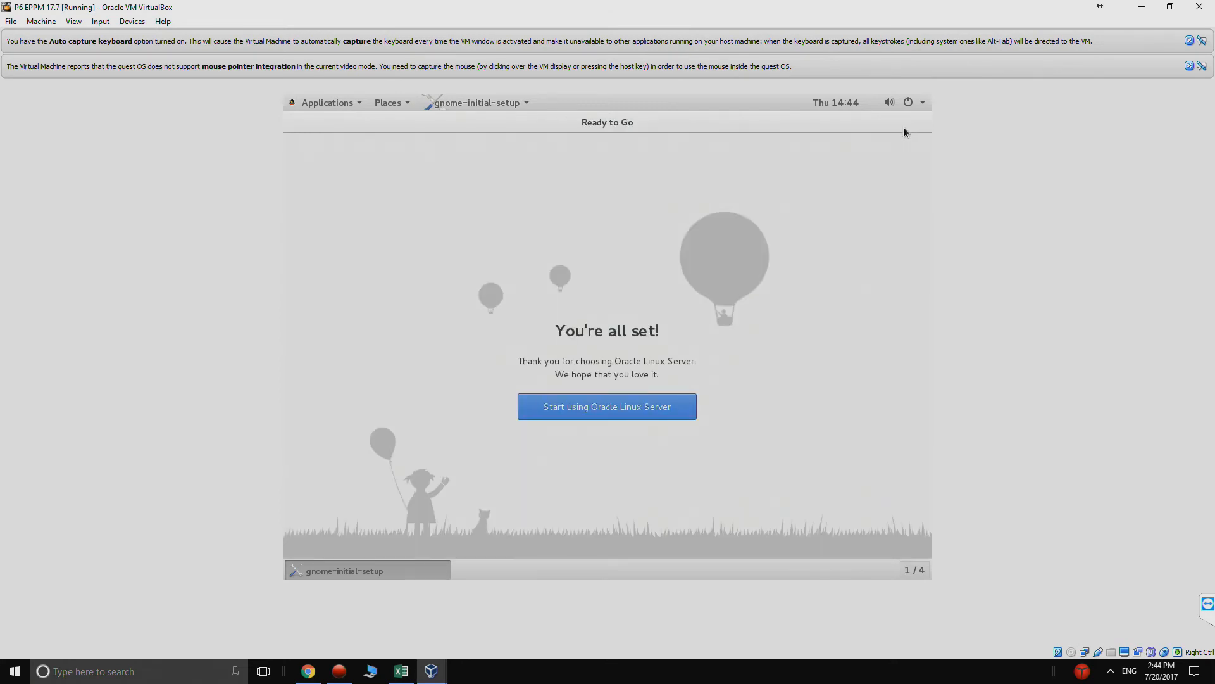
left_click(614, 417)
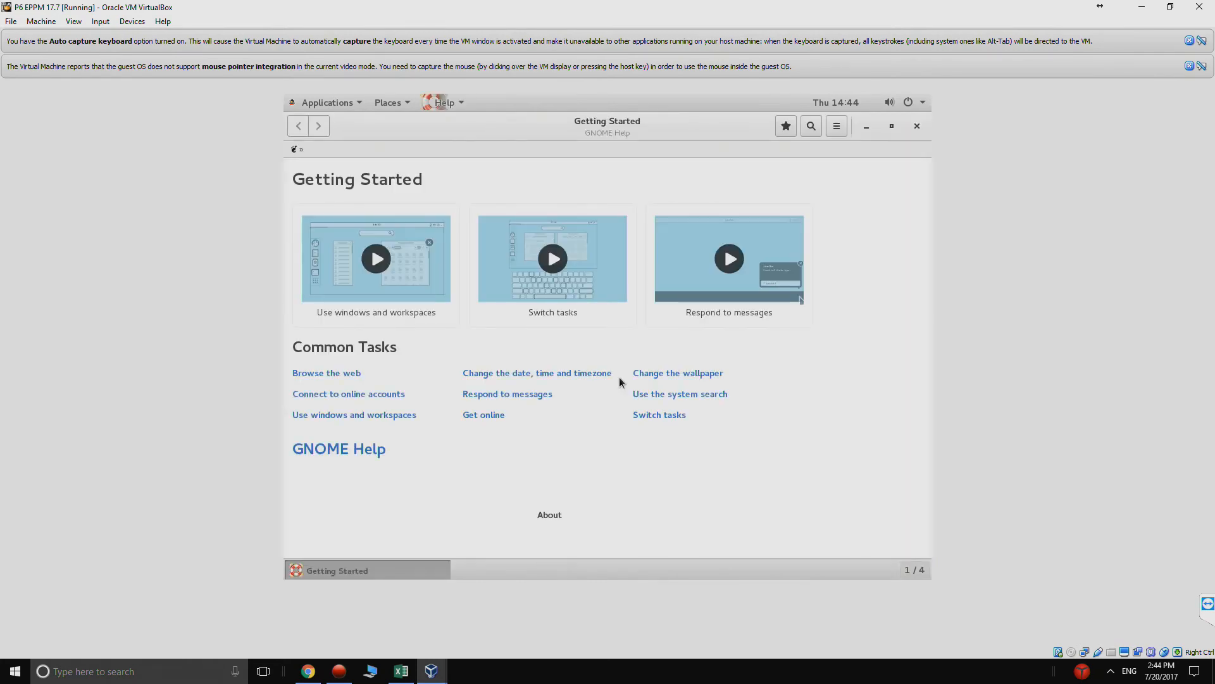
left_click(915, 126)
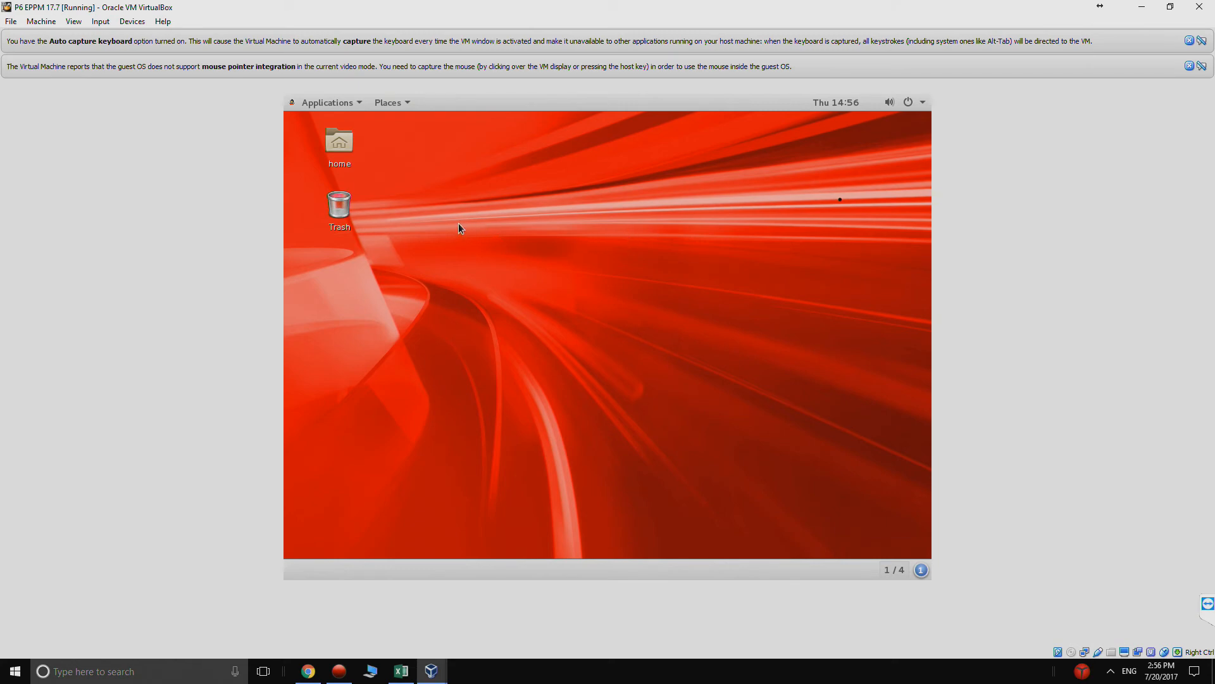
- Open a maximized terminal from the desktop and run sudo yum install kernel-uek-devel-3.8.13-98.7.1.el7uek.x86_64
right_click(424, 203)
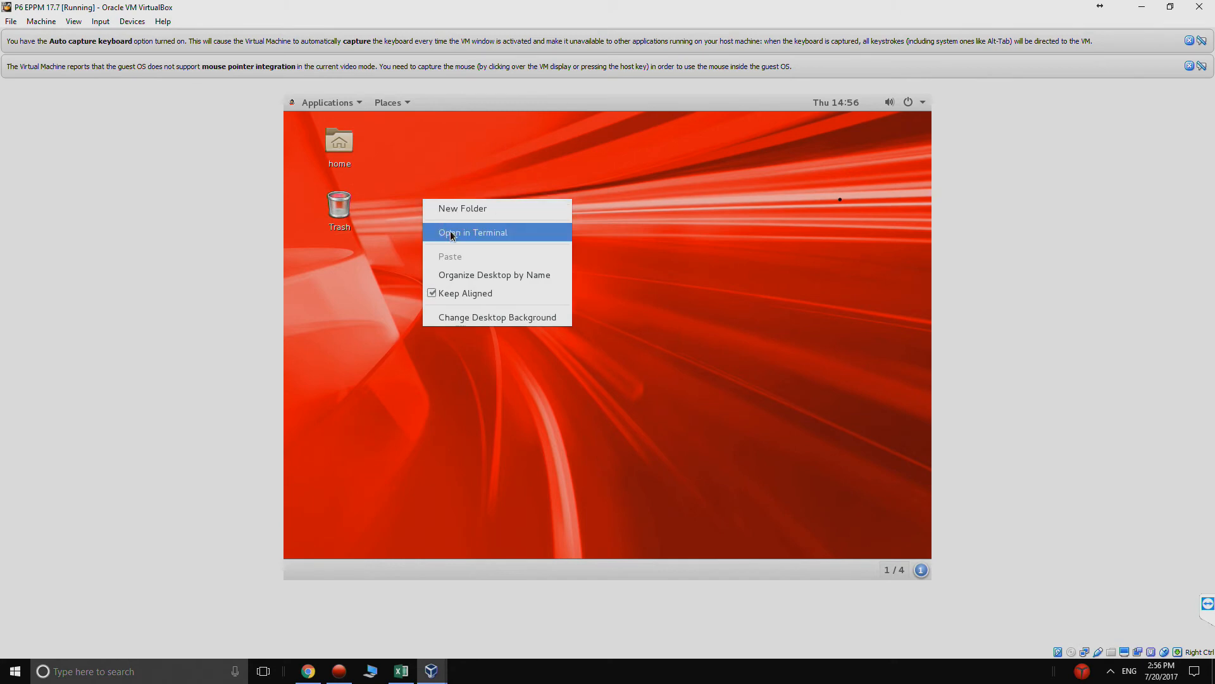
left_click(497, 234)
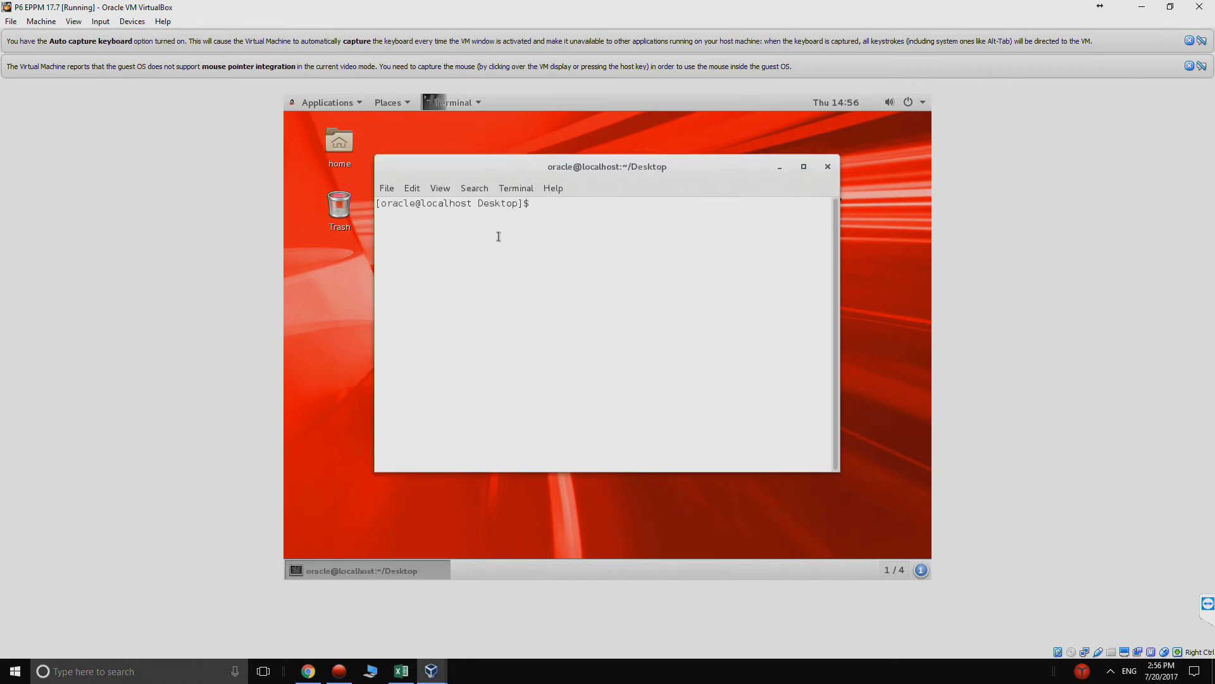
type("sudo yum install kernel-uek-devel")
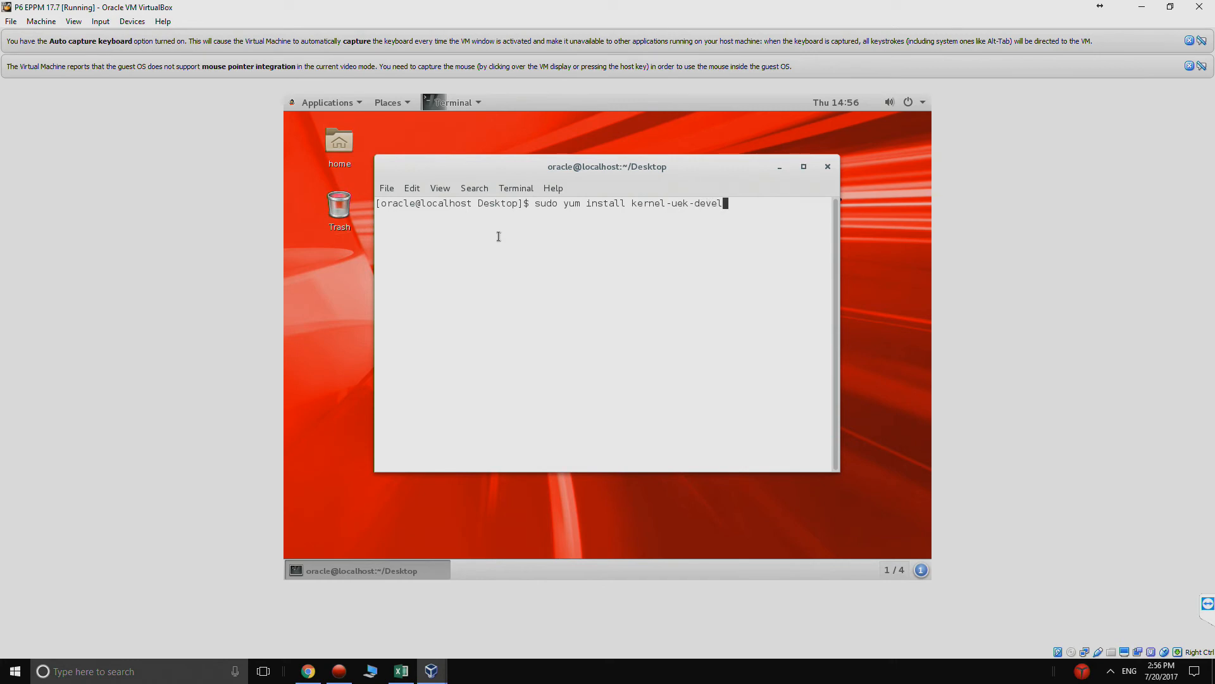
type("-3.8.13-98.7.1.el7uek.x86_64")
left_click(804, 167)
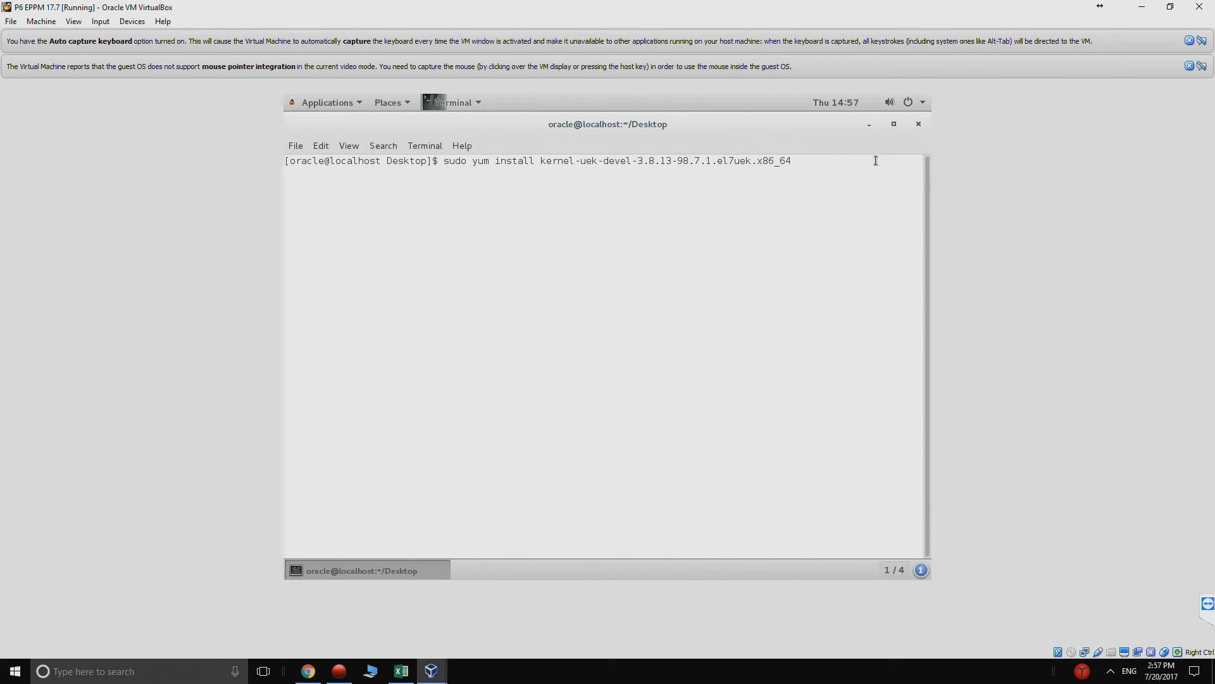
left_click(923, 104)
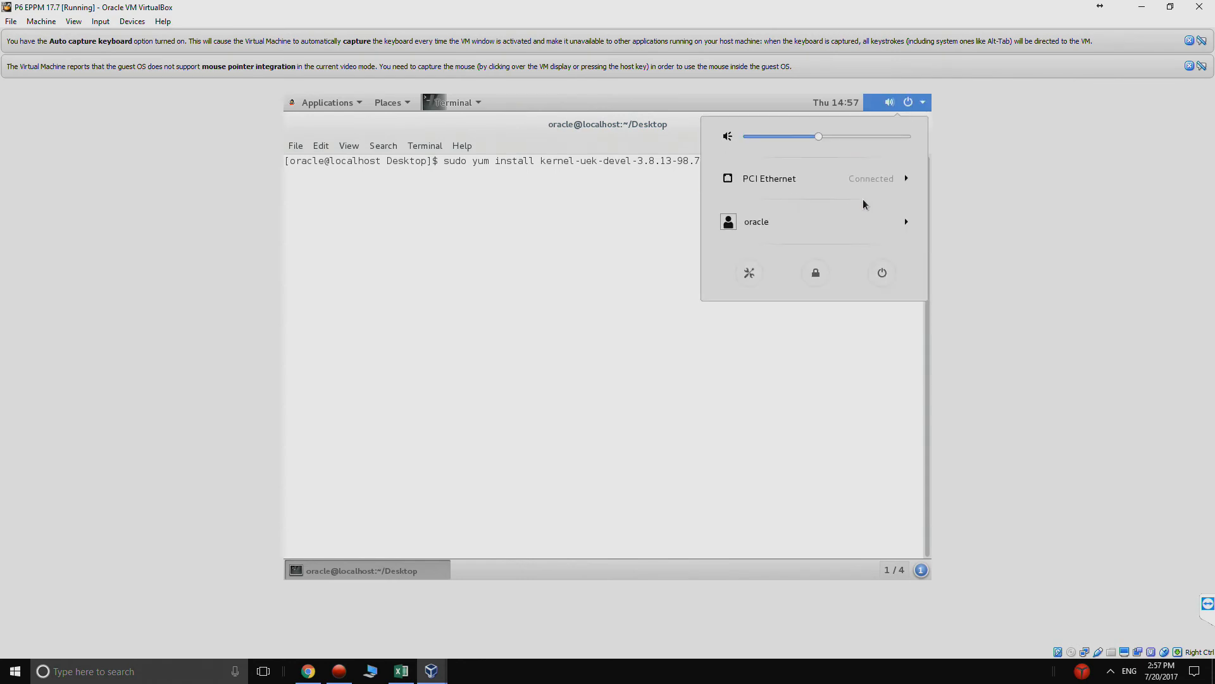
left_click(573, 299)
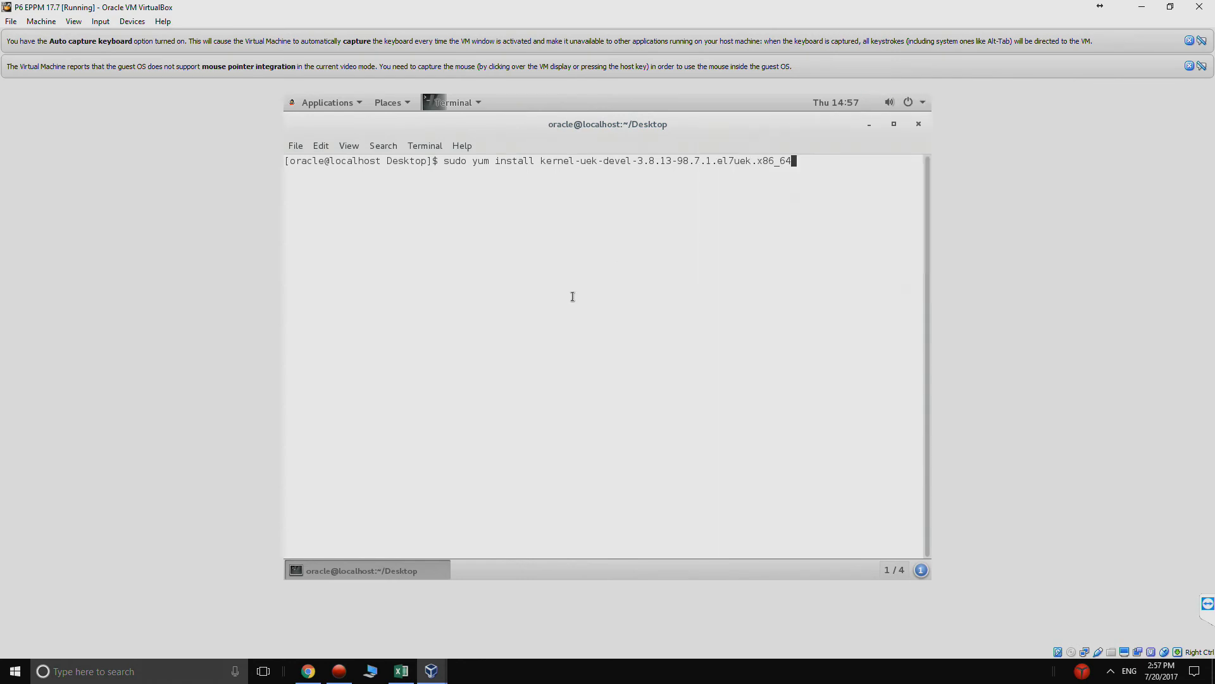
key("Return")
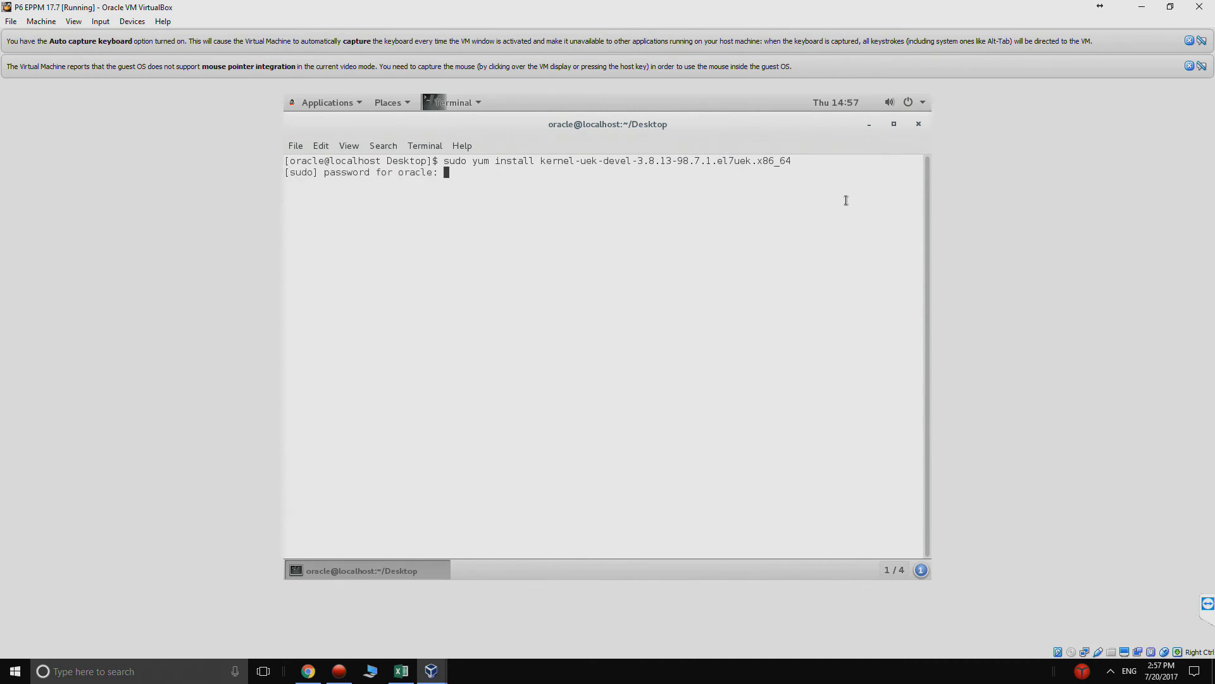
- Submit the sudo password, approve the kernel-uek-devel package installation and the Oracle GPG key import, and minimize the terminal
key("Return")
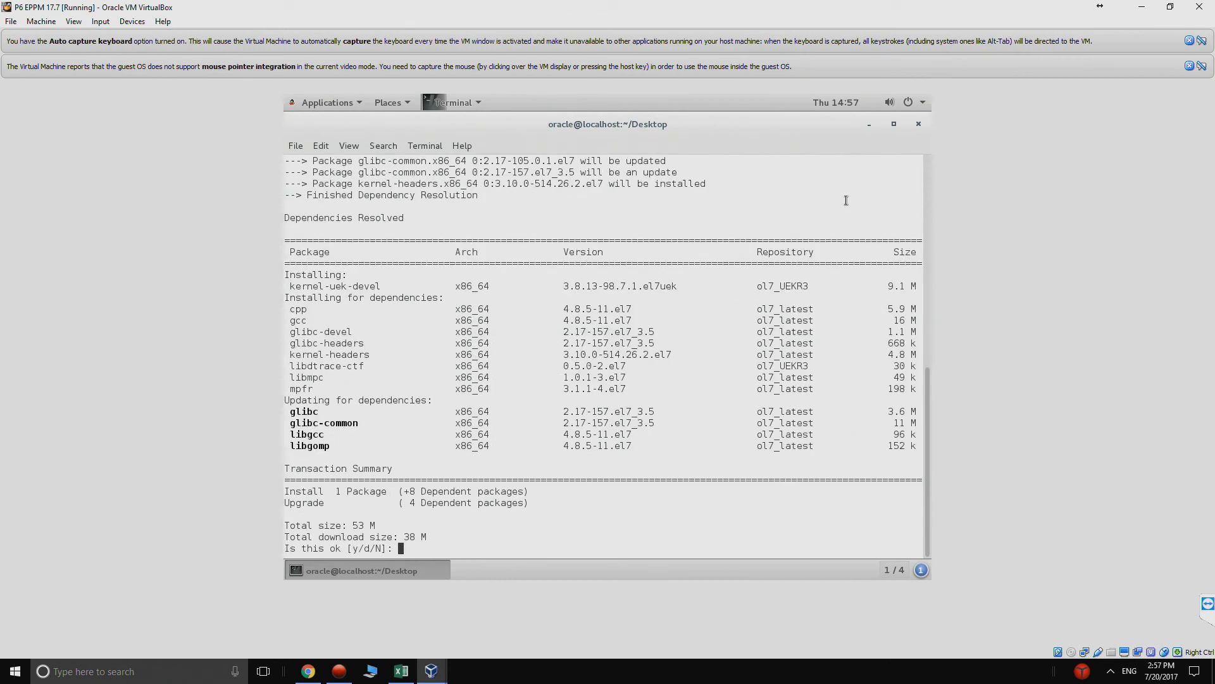
type("y")
key("Return")
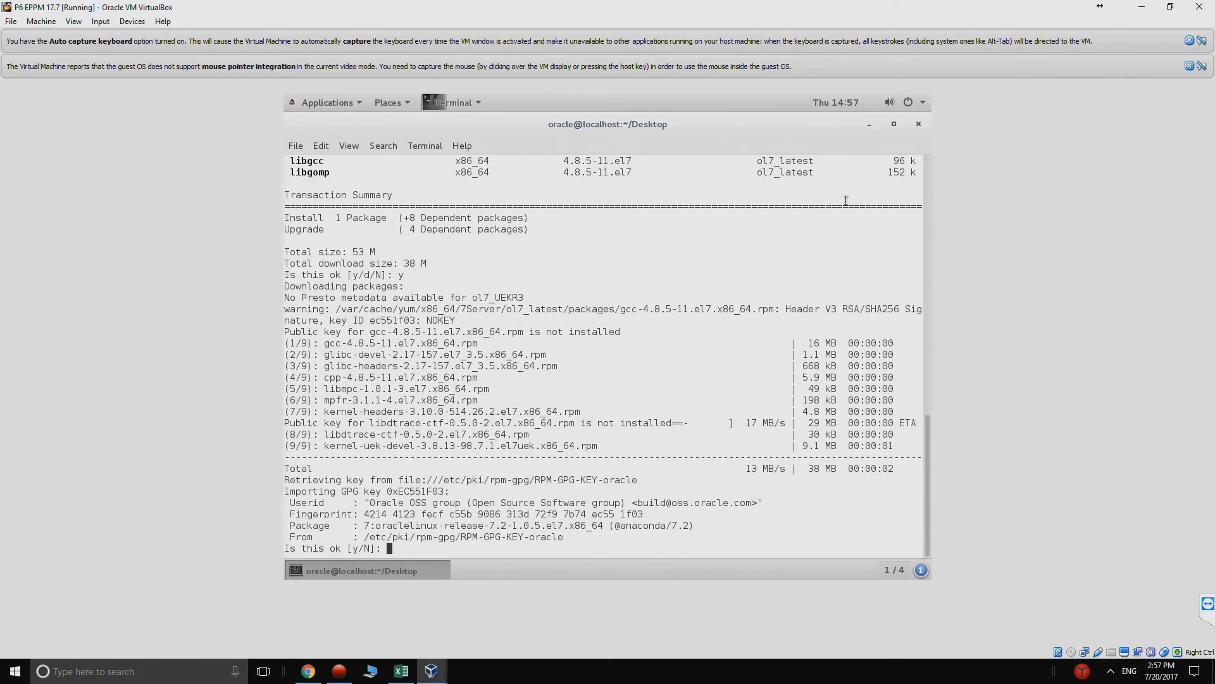
type("y")
key("Return")
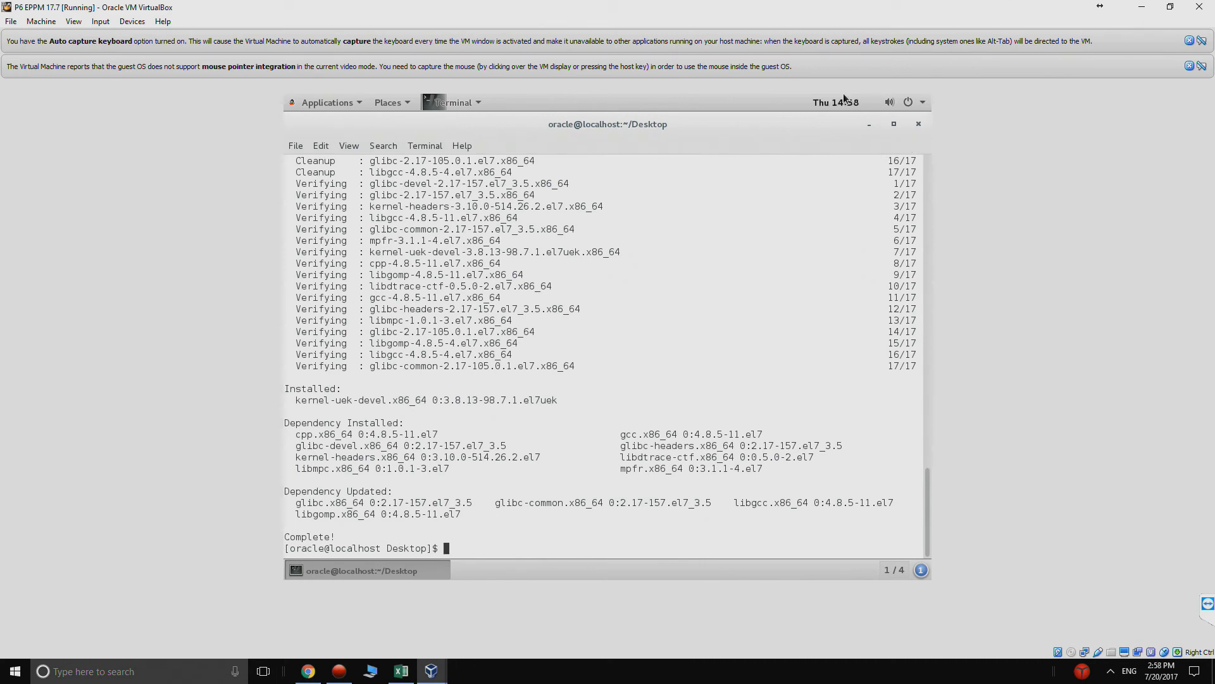
left_click(867, 125)
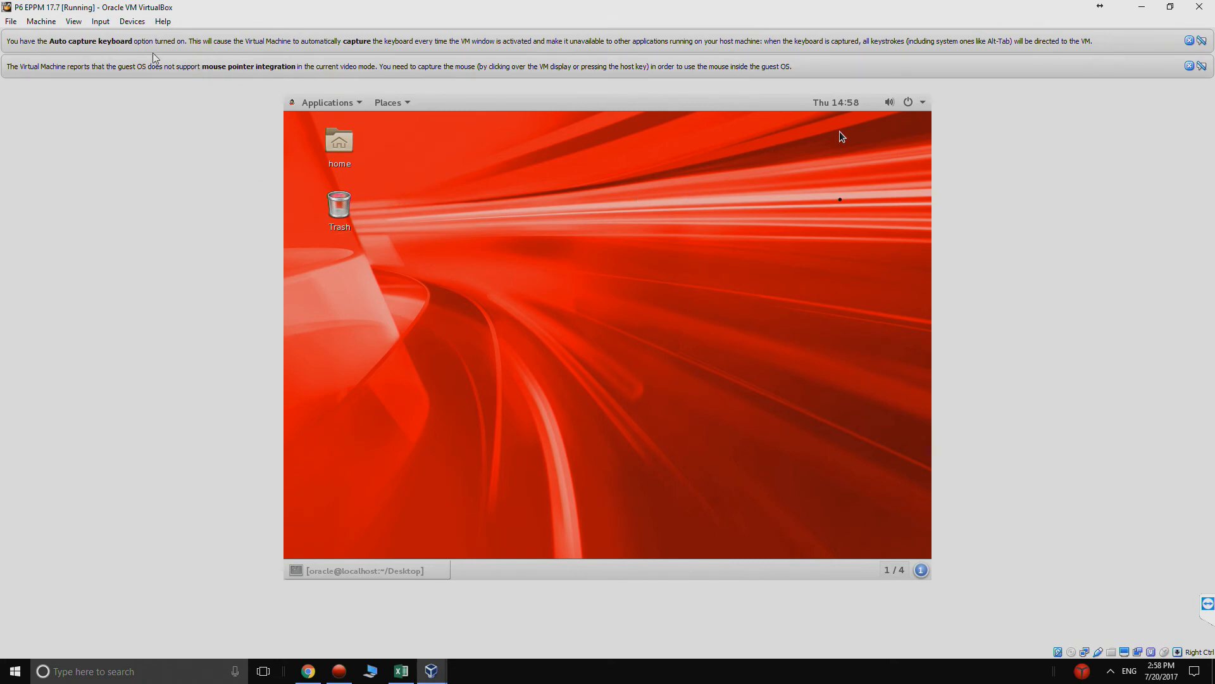
- Insert the Guest Additions CD image into the virtual machine and run its autostart software, allowing mouse capture
left_click(129, 24)
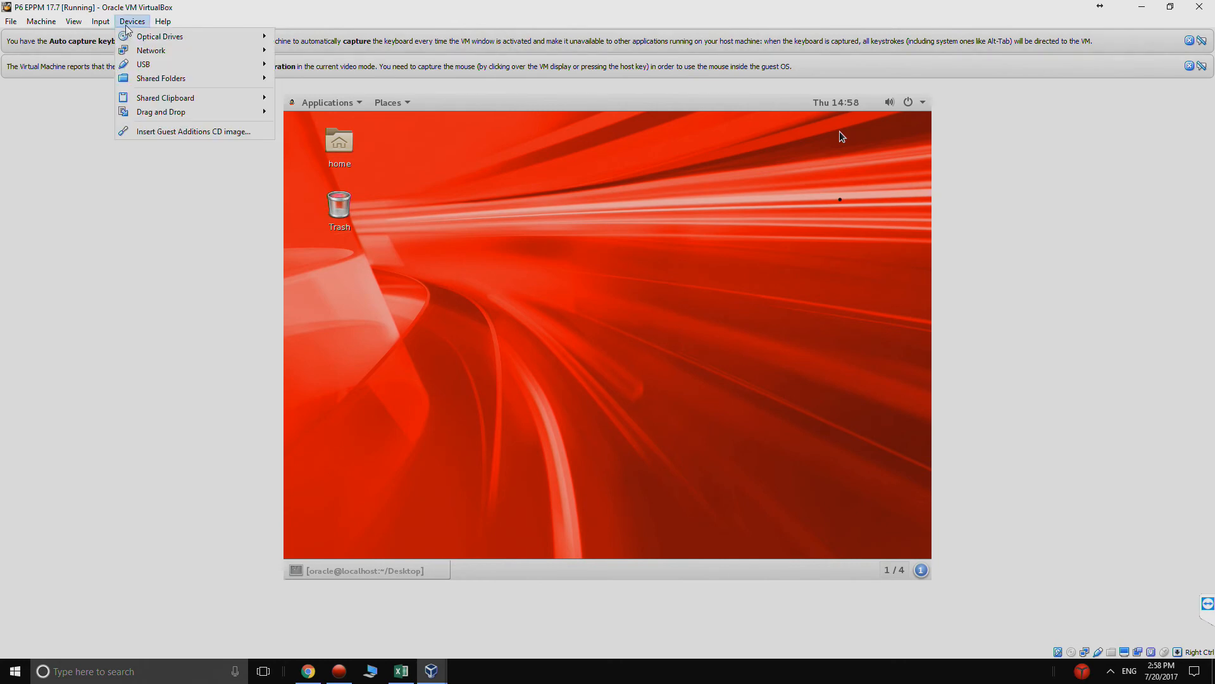
left_click(158, 131)
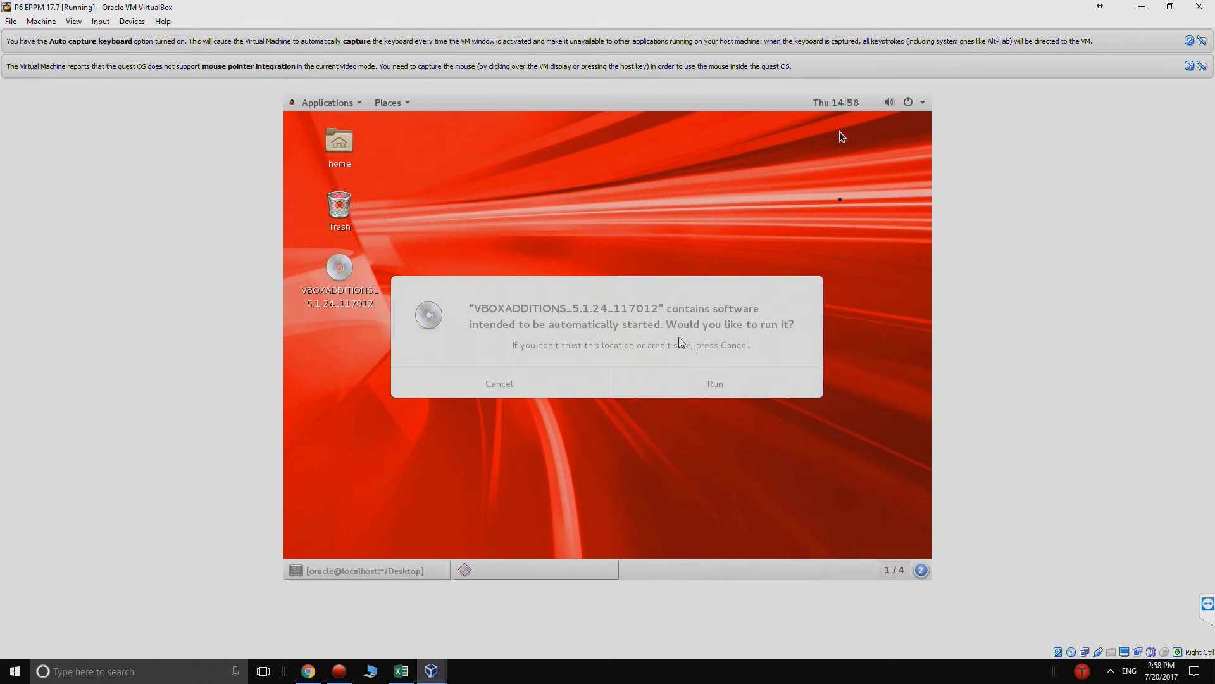
left_click(711, 388)
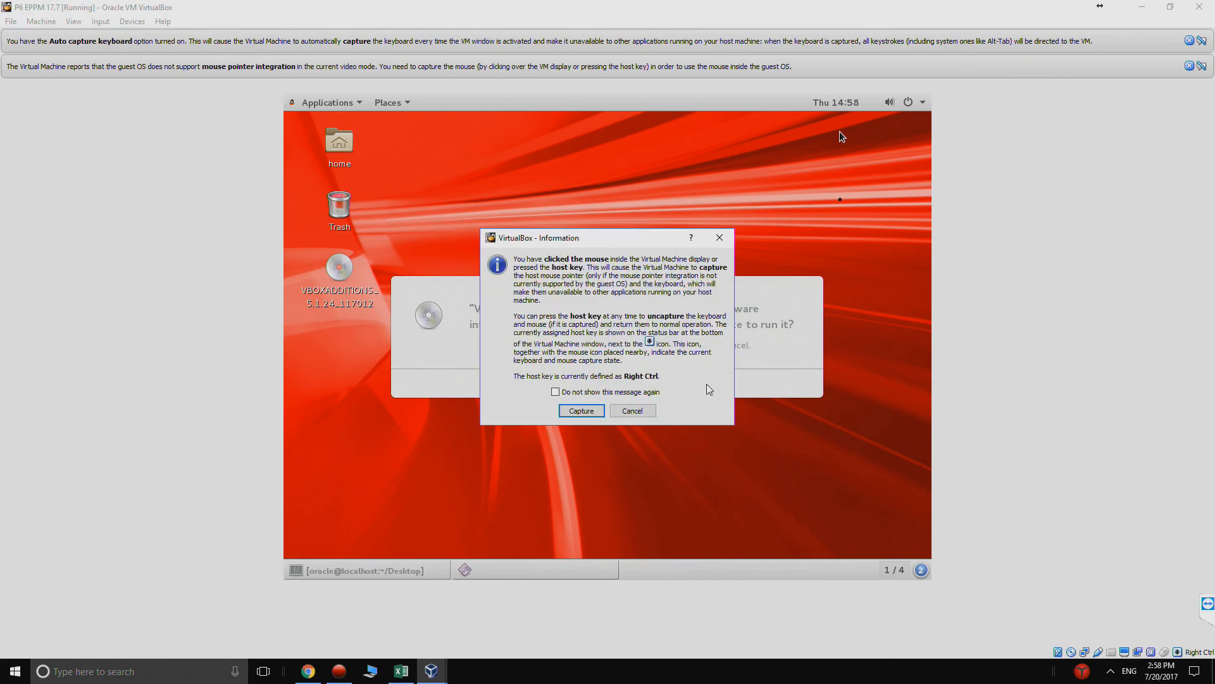
left_click(601, 409)
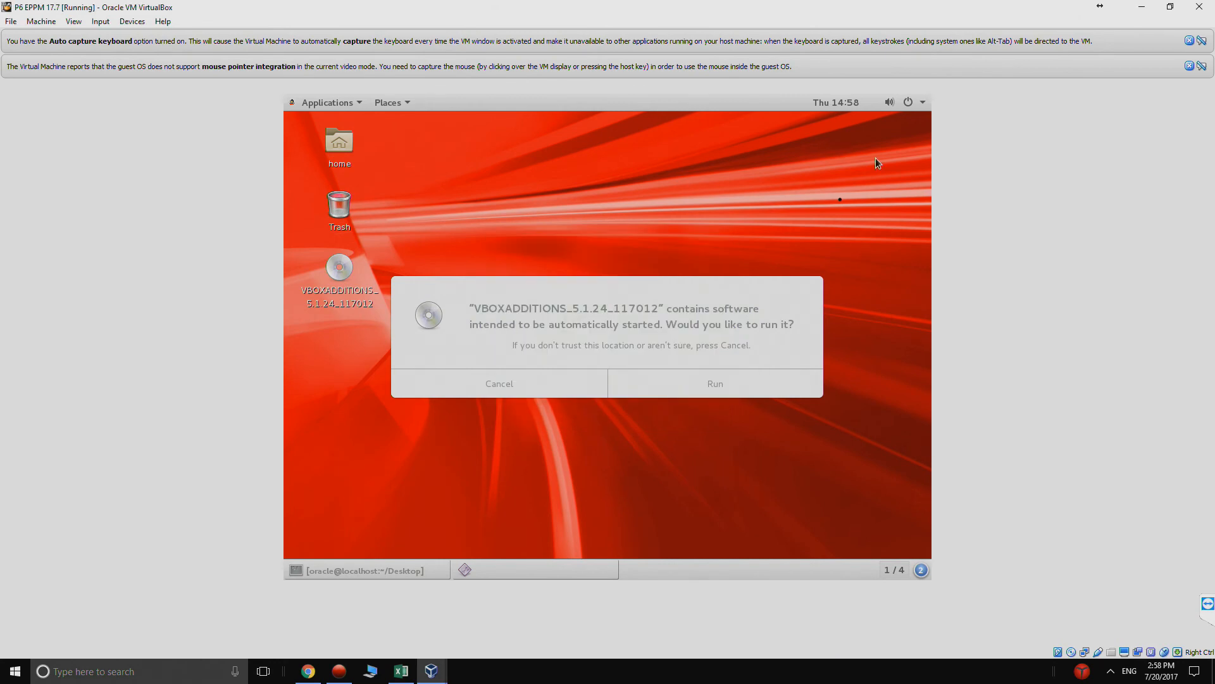
left_click(712, 380)
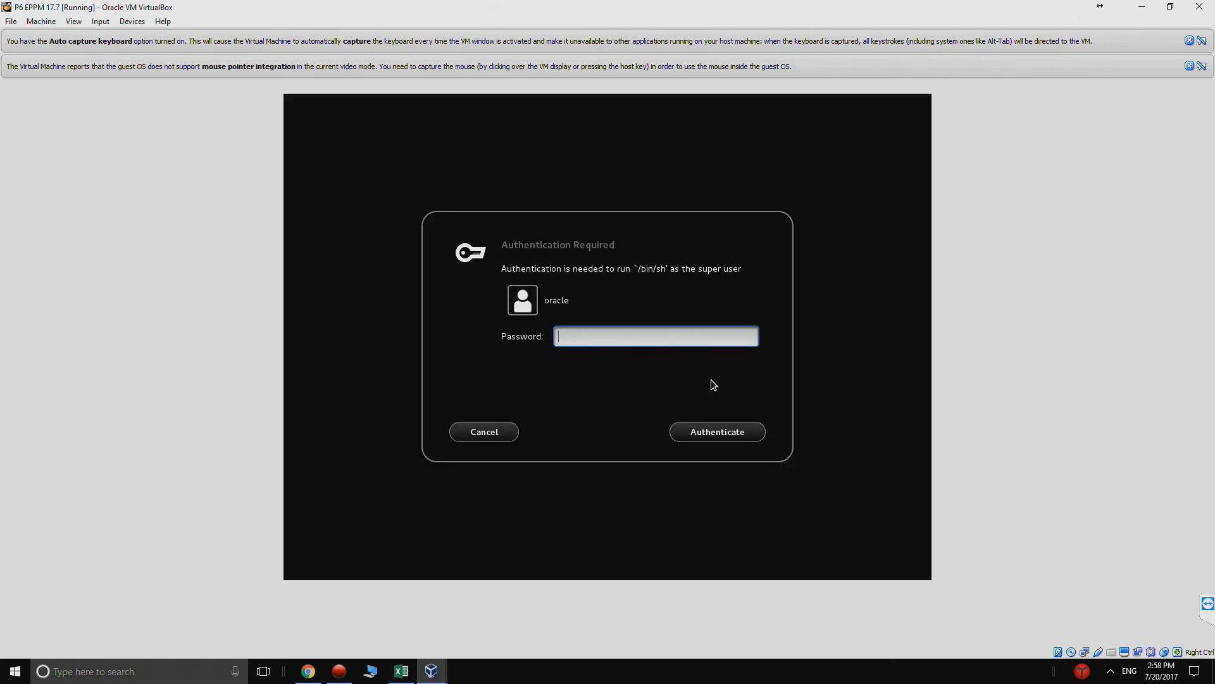
- Authenticate with the oracle account password to install the Guest Additions, and close the finished installer window
type("********")
left_click(744, 433)
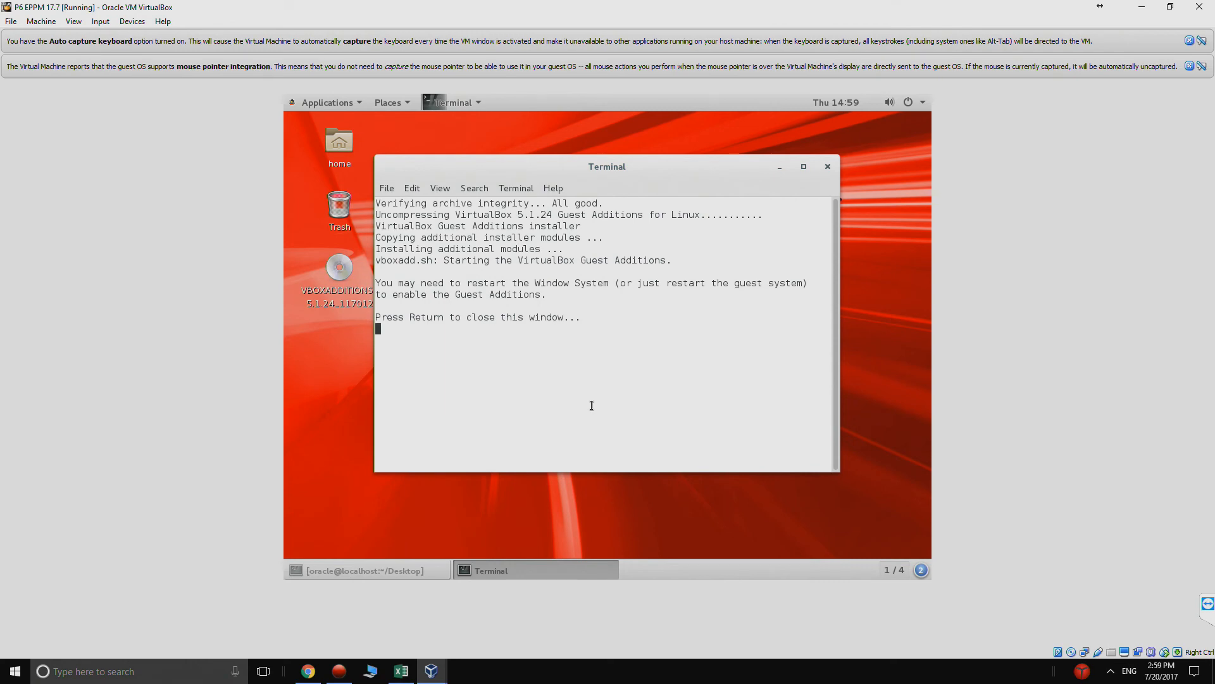
key("Return")
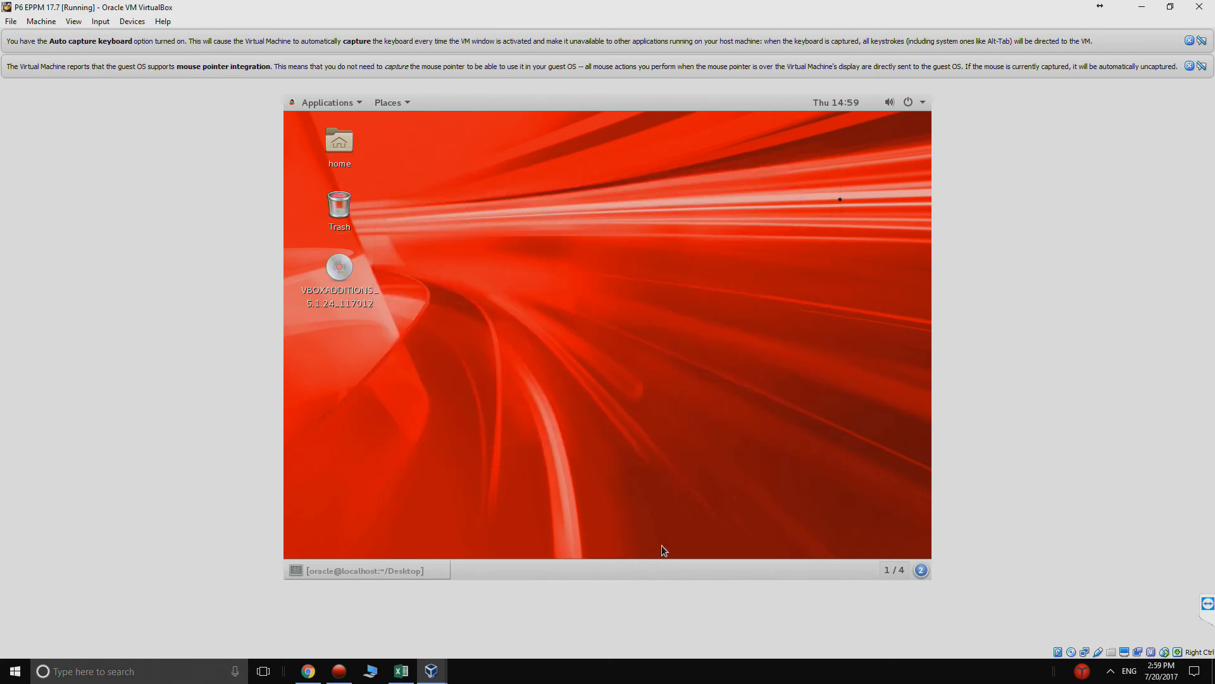
- Restart the Oracle Linux guest system without installing pending software updates
left_click(922, 104)
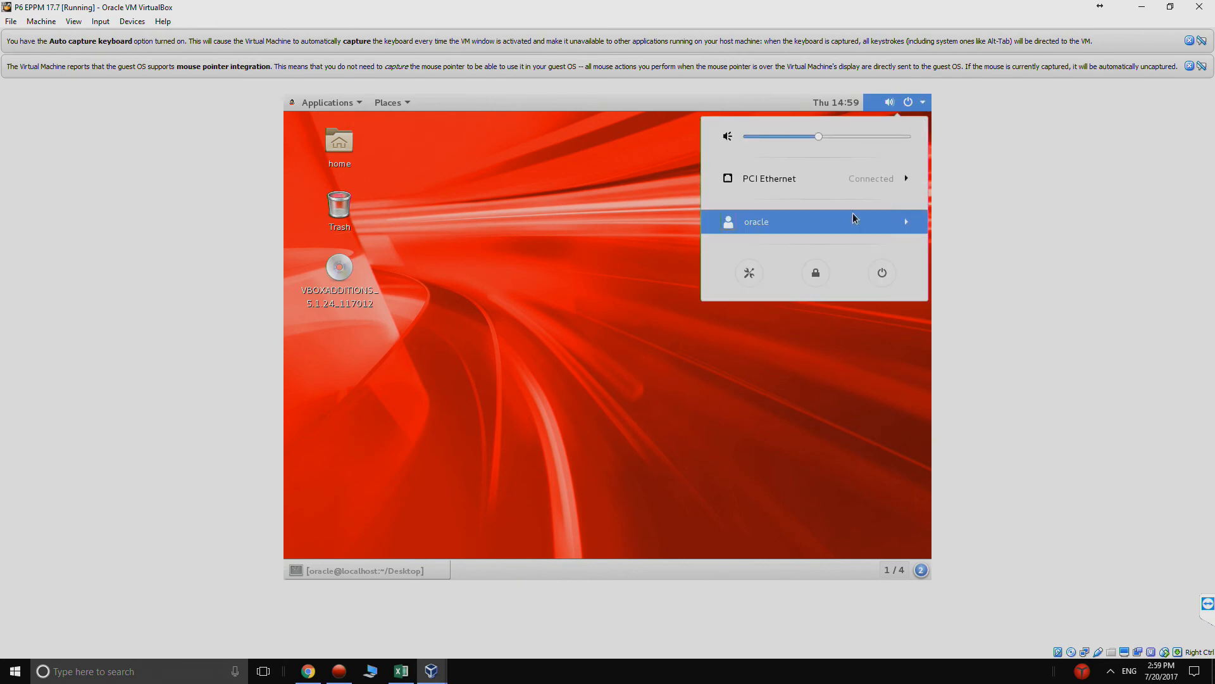
left_click(880, 273)
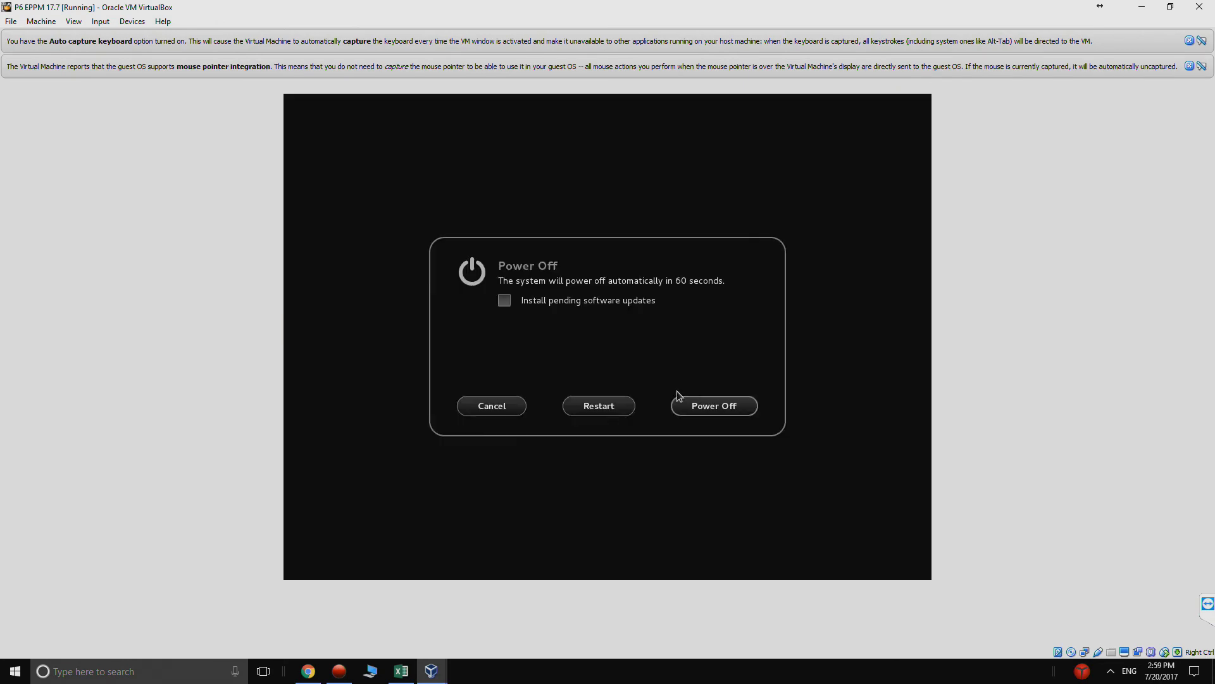
left_click(622, 406)
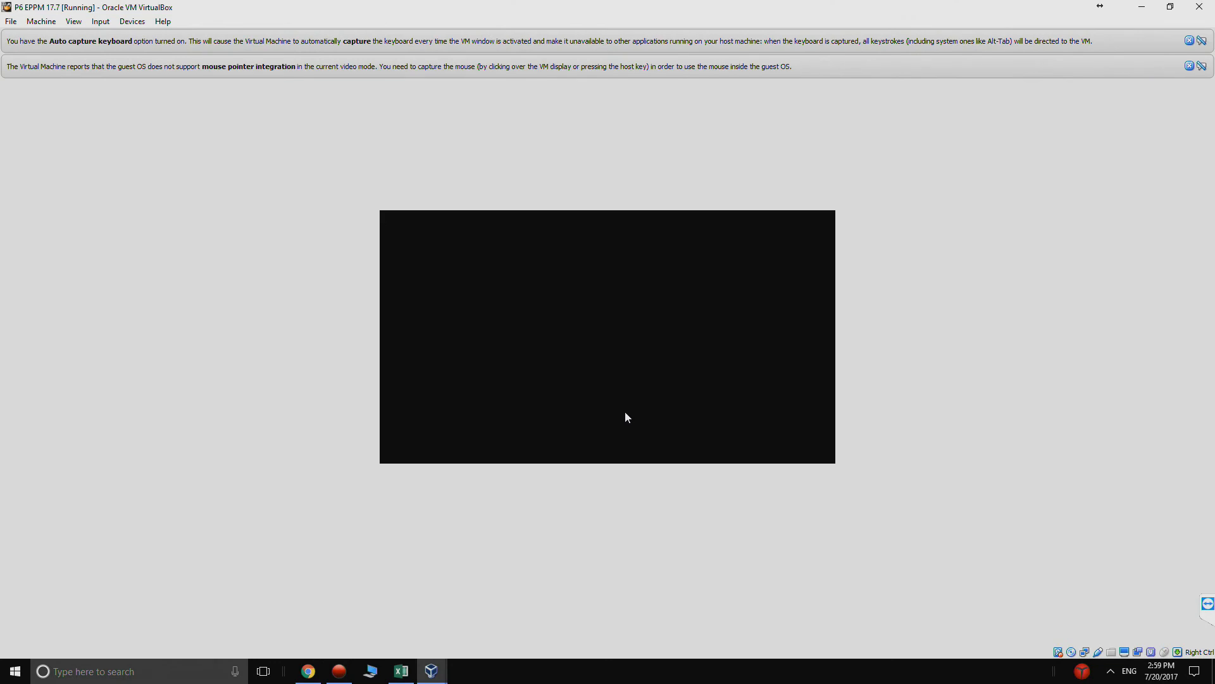
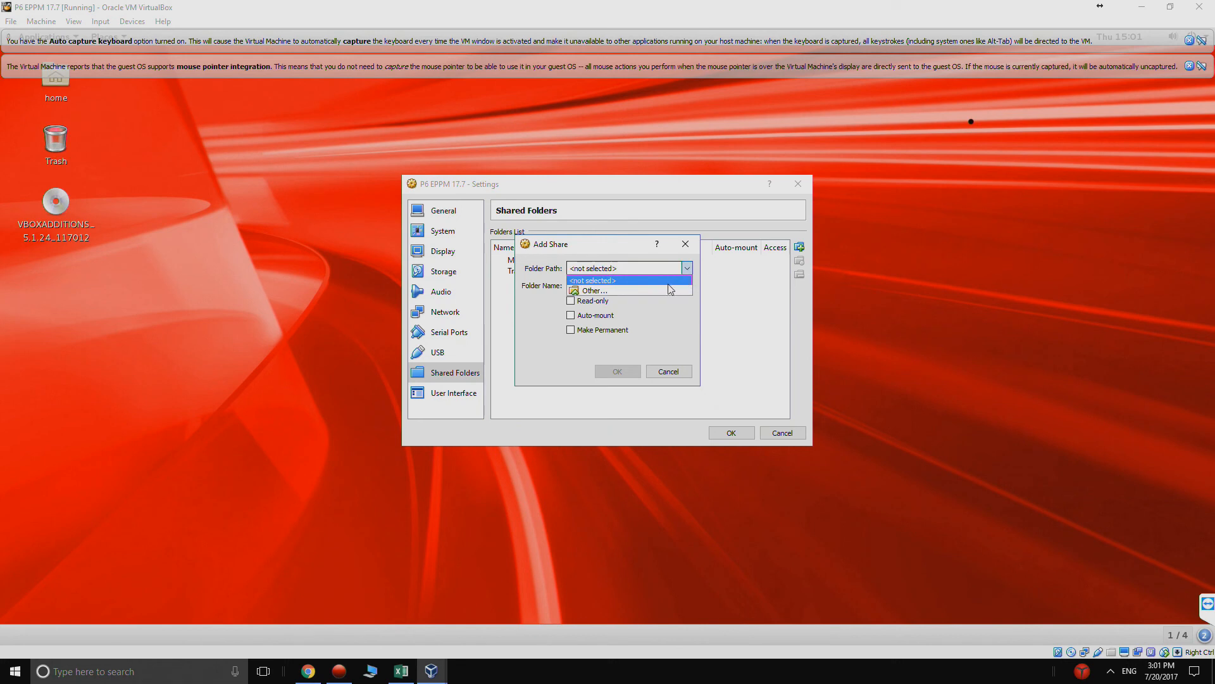
- Choose the EPPM Downloads folder on Local Disk (D:) as the folder path for the new share
left_click(664, 289)
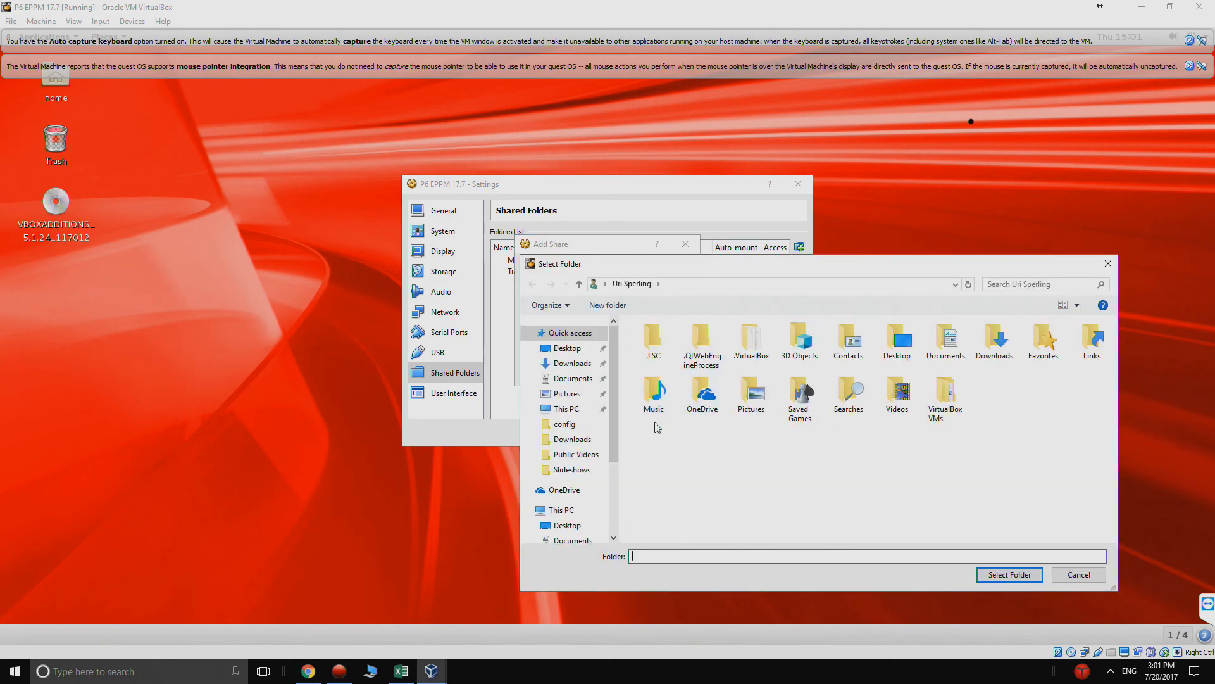
left_click(572, 511)
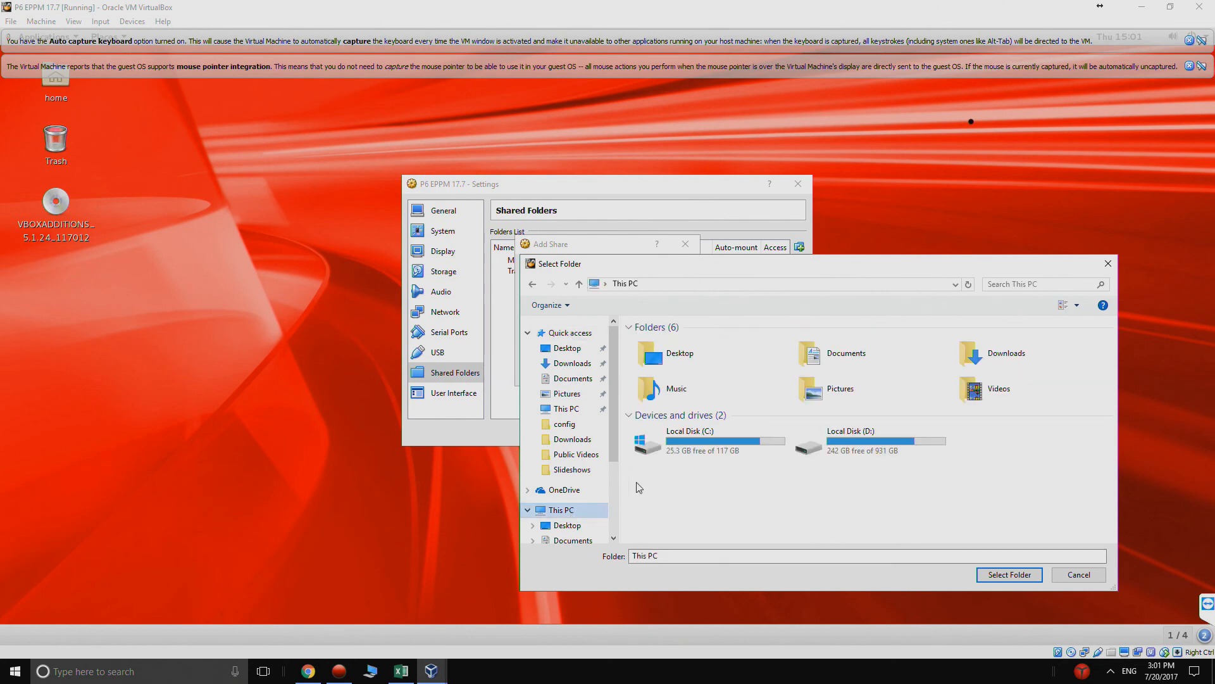
double_click(842, 442)
left_click(750, 356)
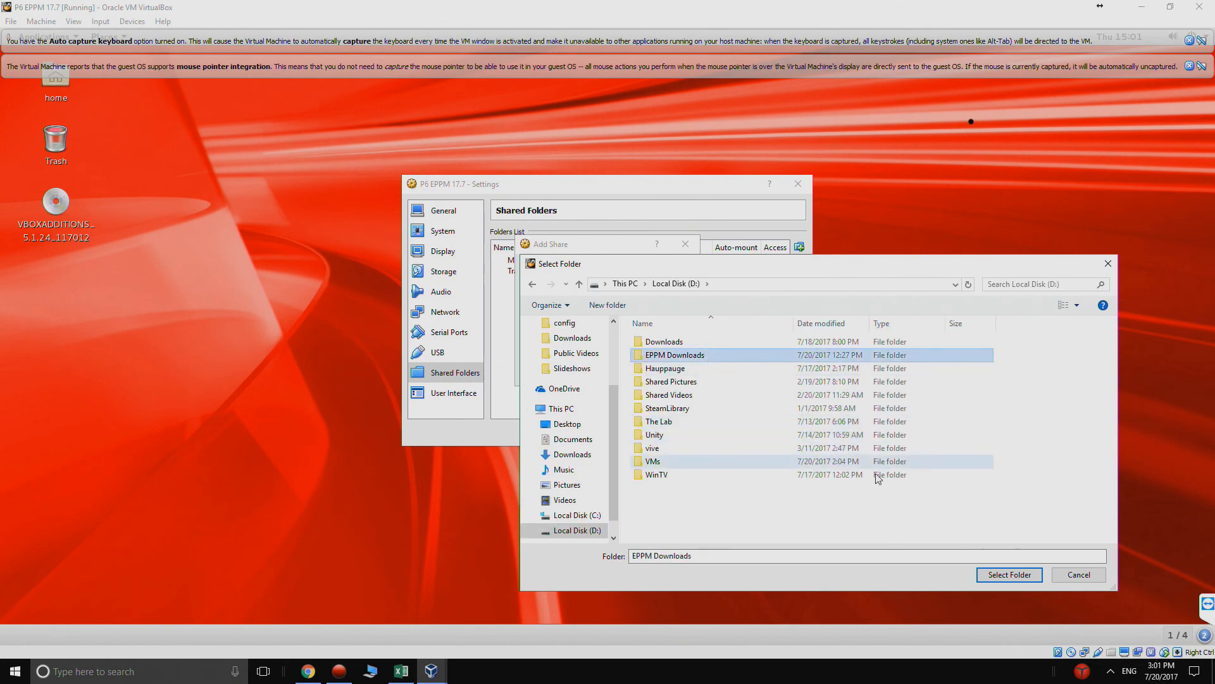
left_click(981, 578)
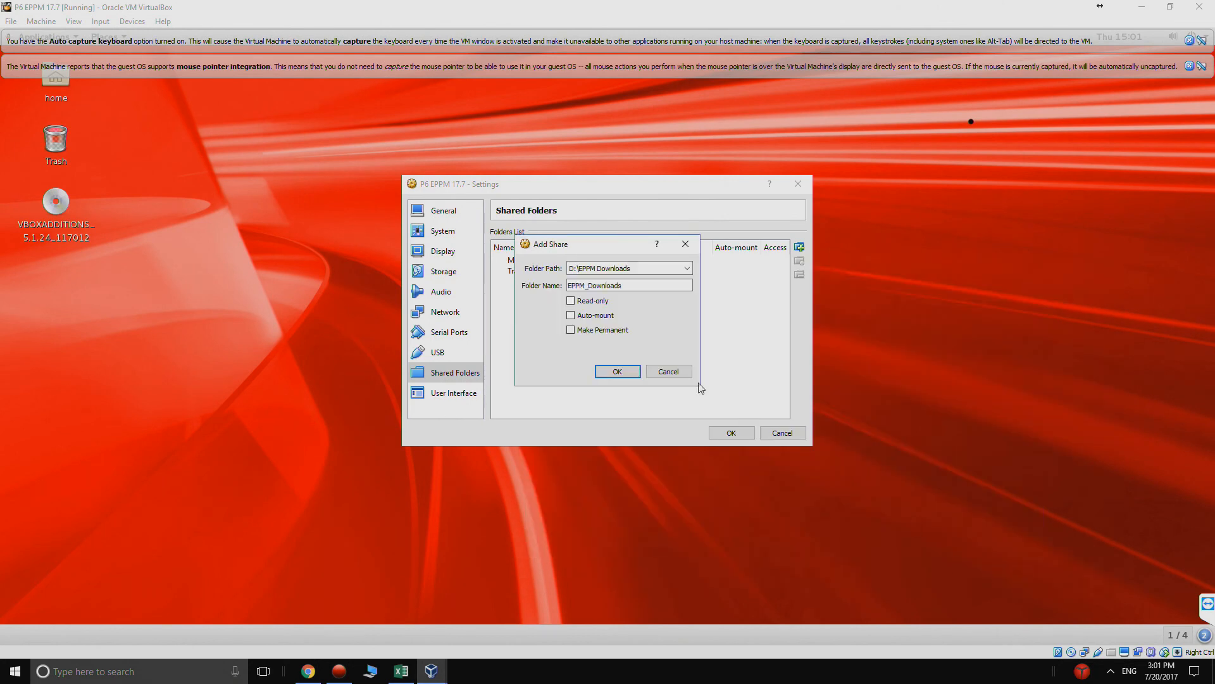
- Name the share "shared", add it to the transient folders, and save the virtual machine settings
left_click_drag(630, 286, 560, 290)
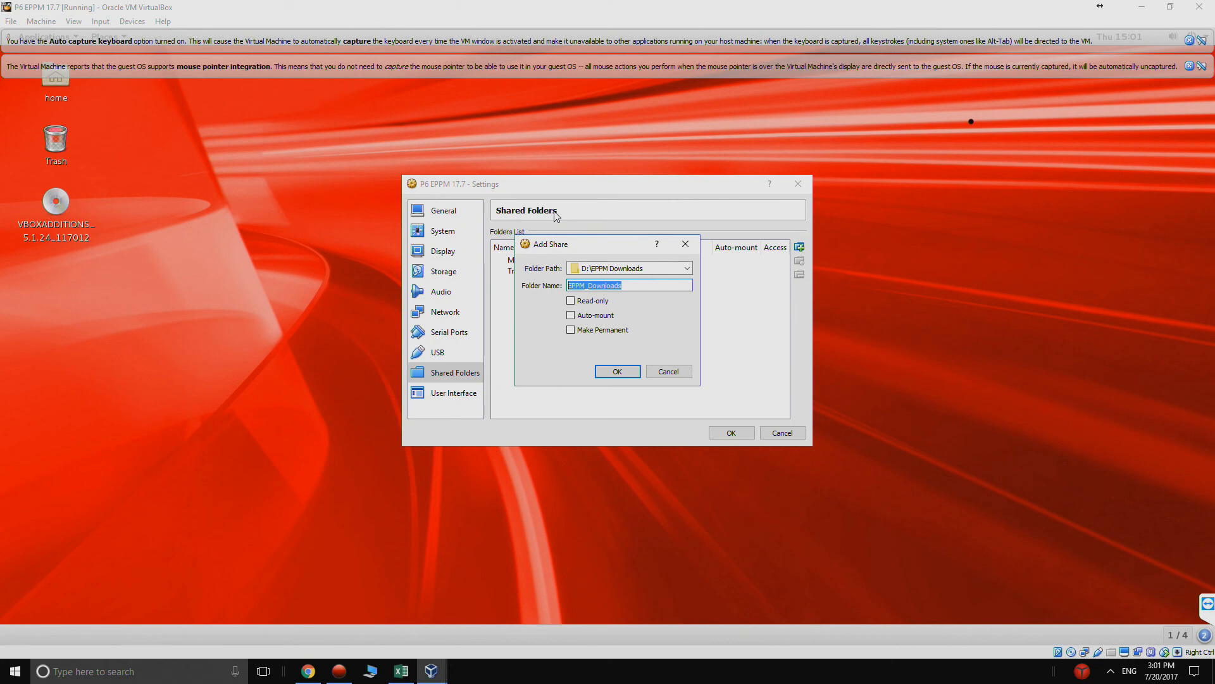
type("shared")
left_click(613, 374)
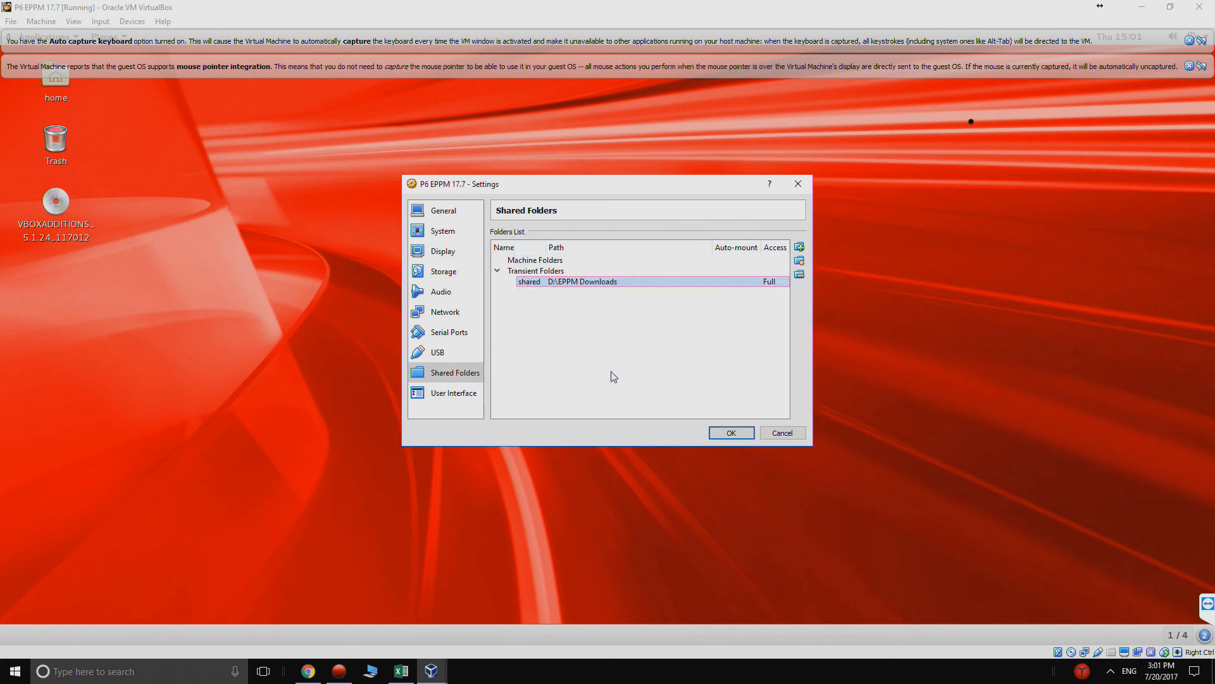
left_click(726, 433)
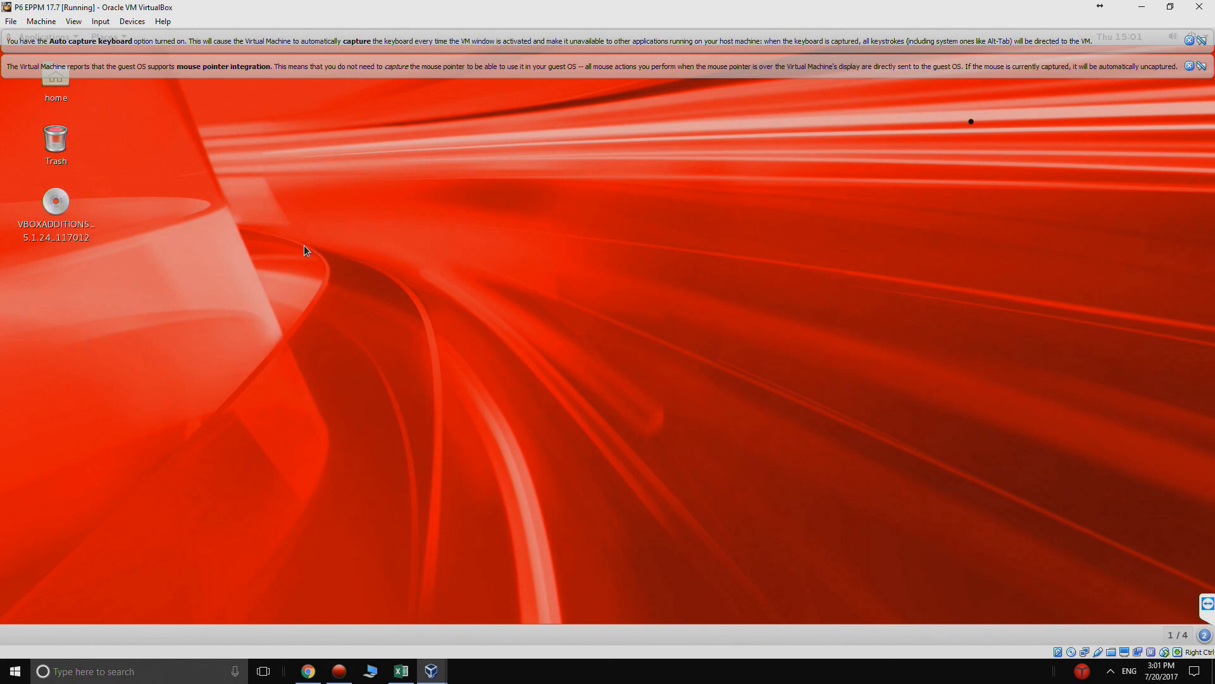
- Open a terminal on the guest desktop and enter "sudo mount -t vboxsf shared" without running it
right_click(306, 197)
left_click(359, 228)
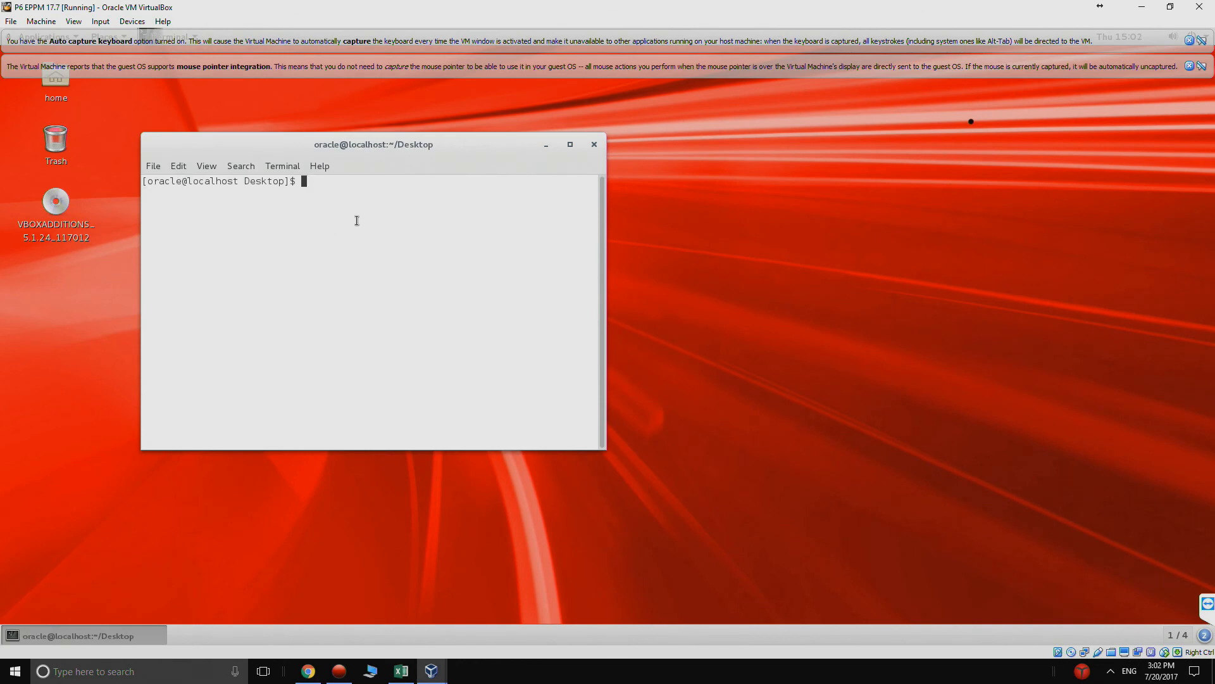
type("sudo mount -t vboxsf")
type("shared")
- Open a second terminal from the desktop and change to the ~/Downloads/ directory
right_click(662, 207)
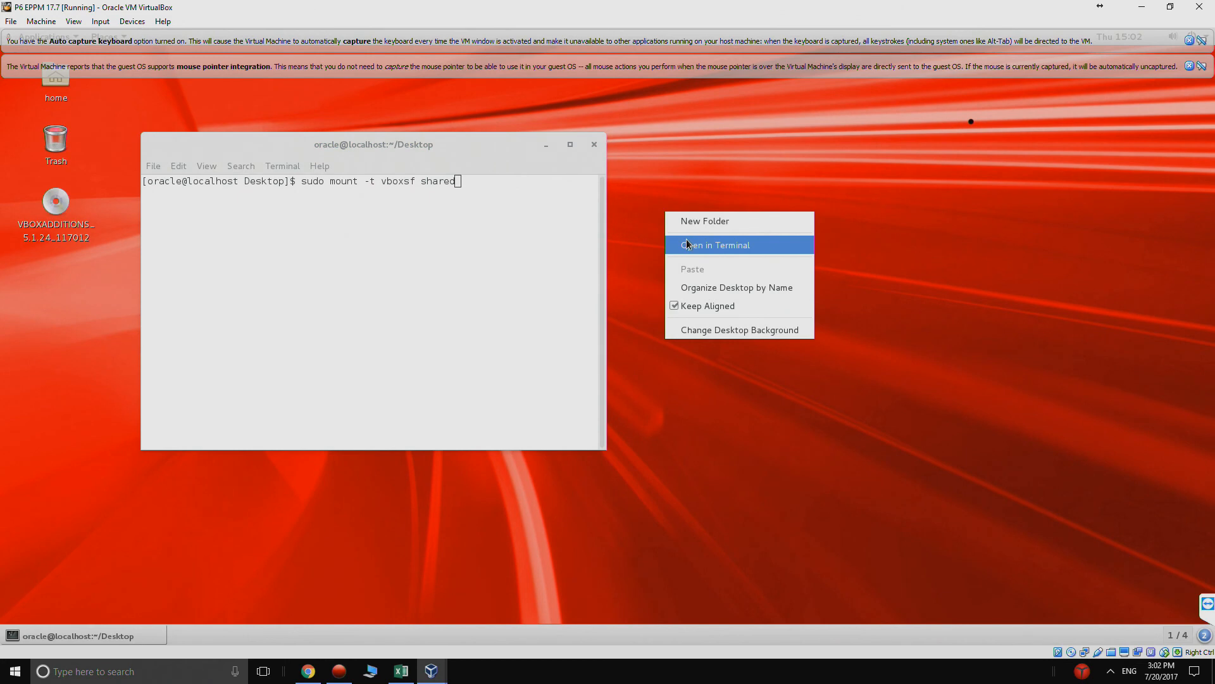
left_click(685, 237)
type("cd /")
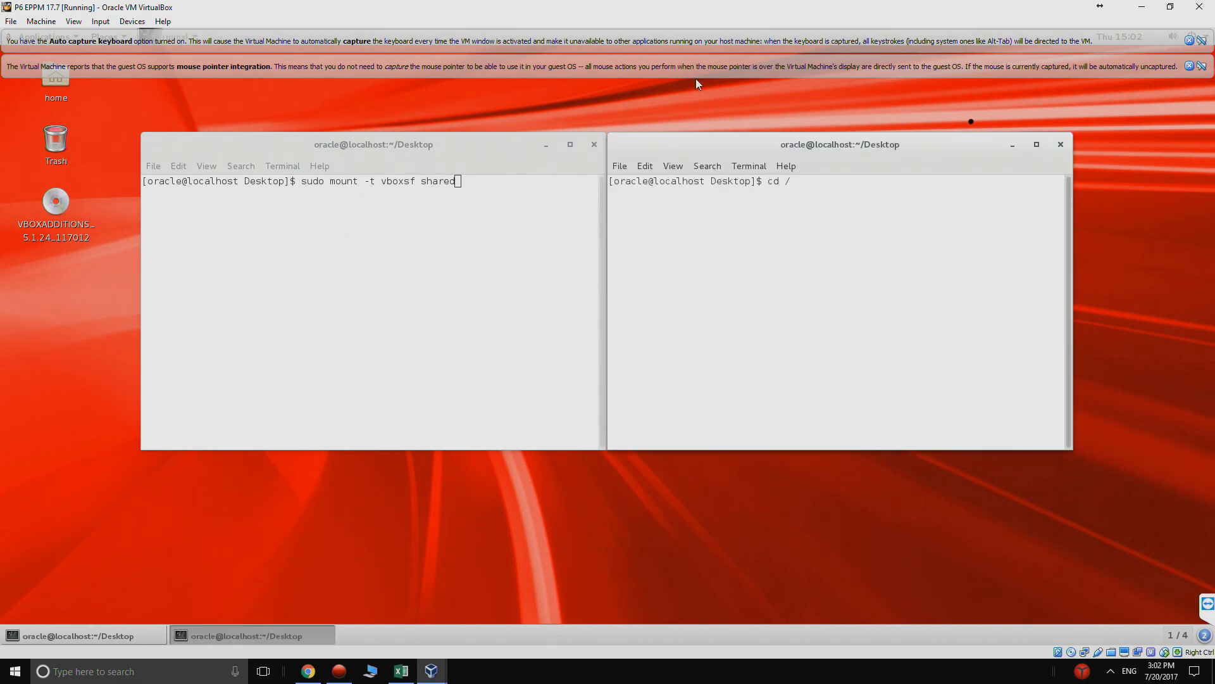
type("~")
key("BackSpace")
key("BackSpace")
type("!")
type("/")
type("DOwnlo")
key("BackSpace")
key("BackSpace")
key("BackSpace")
key("BackSpace")
key("BackSpace")
type("own")
key("Tab")
key("Return")
- Create a directory named shared inside Downloads
type("mkdir ")
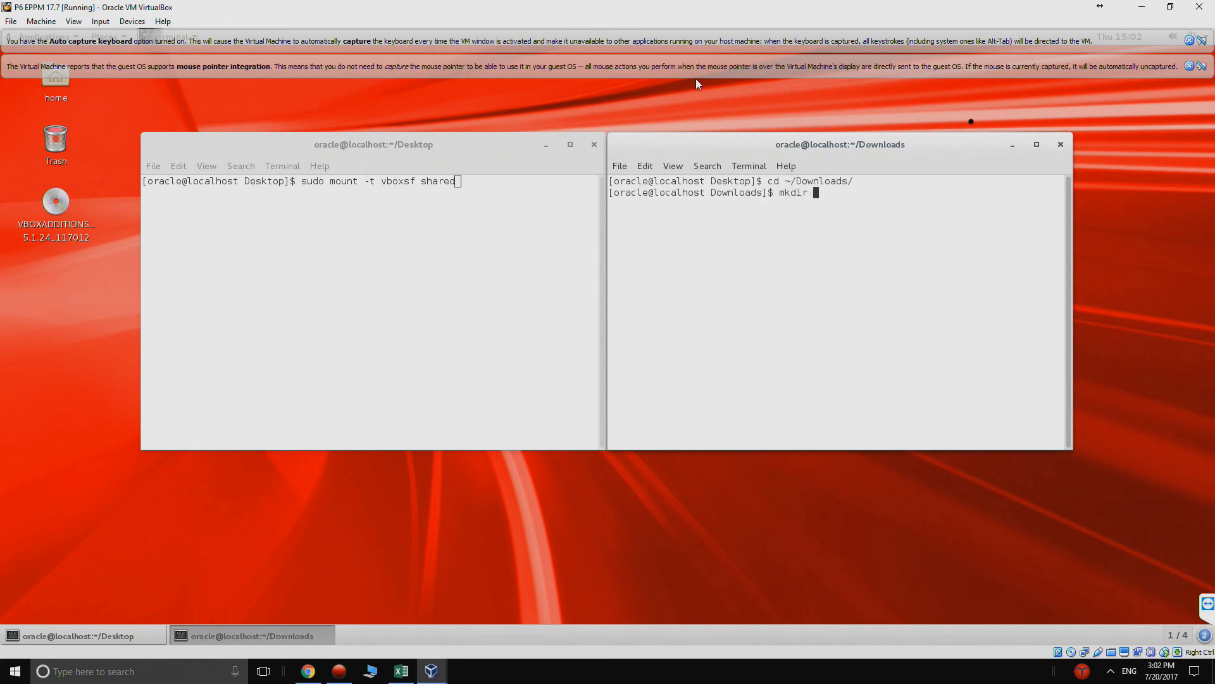
type("shared")
key("Return")
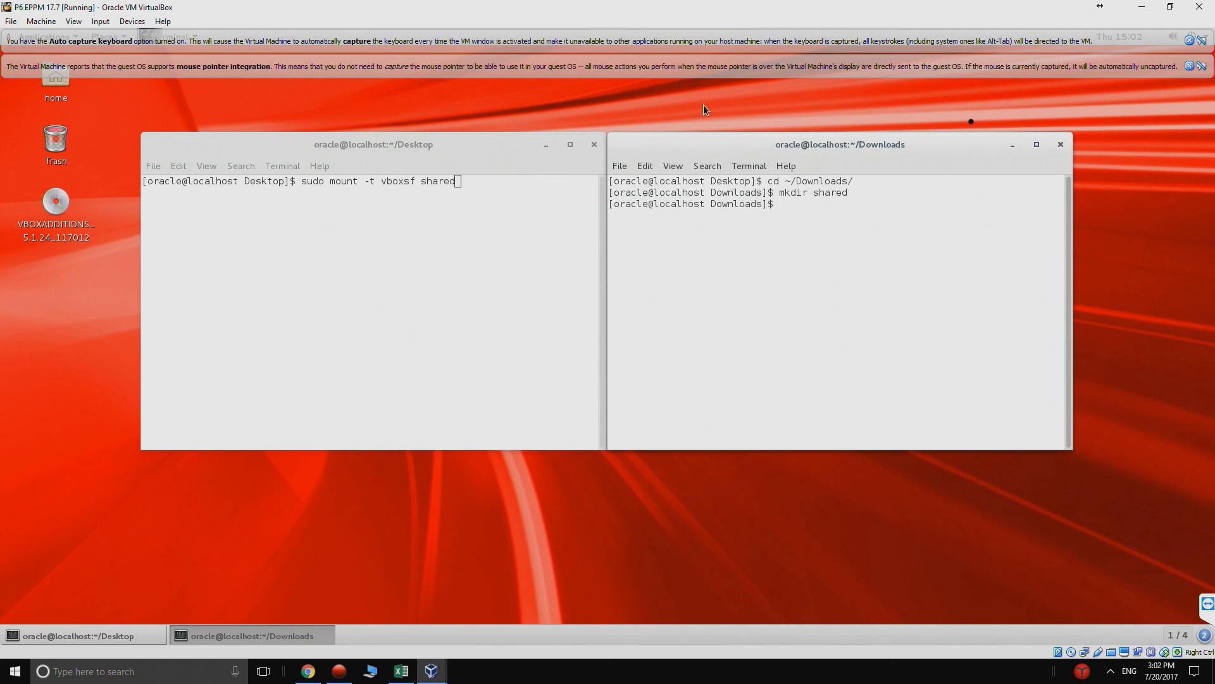
- Change into ~/Downloads/shared/ and print its full path with pwd
type("cd ~/Downloads/Sh")
key("BackSpace")
key("BackSpace")
type("s")
key("Tab")
key("Return")
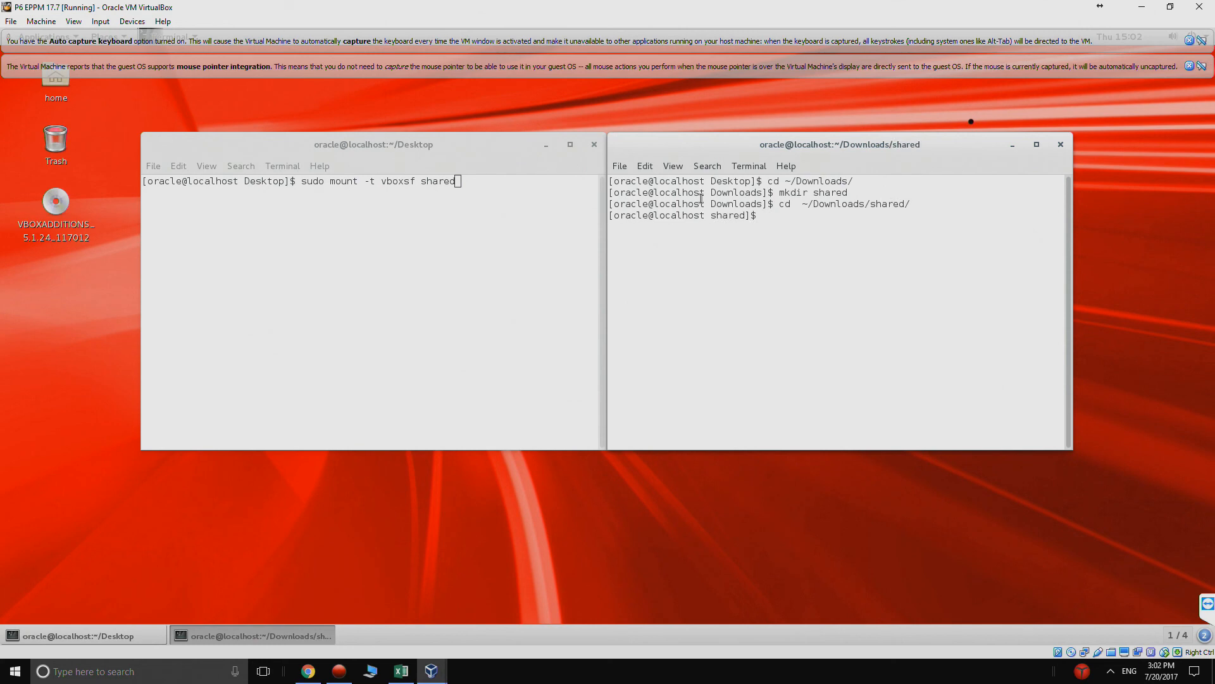
type("pwd")
key("Return")
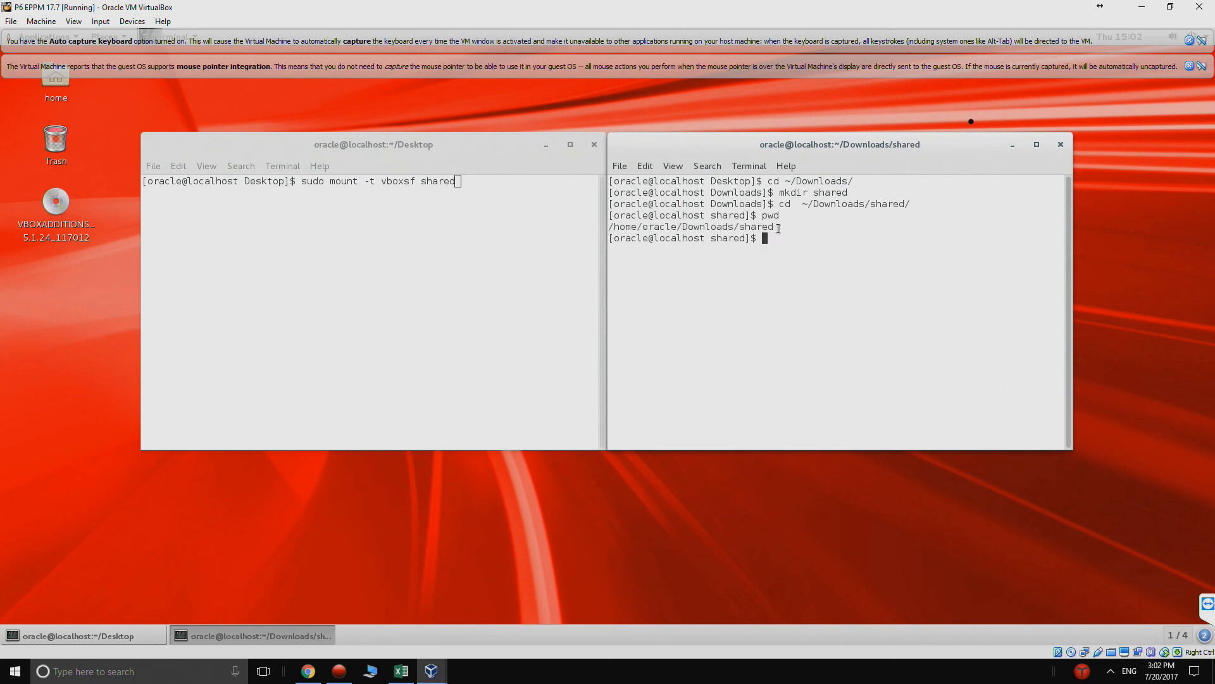
left_click_drag(779, 228, 656, 227)
left_click(654, 226)
left_click(542, 194)
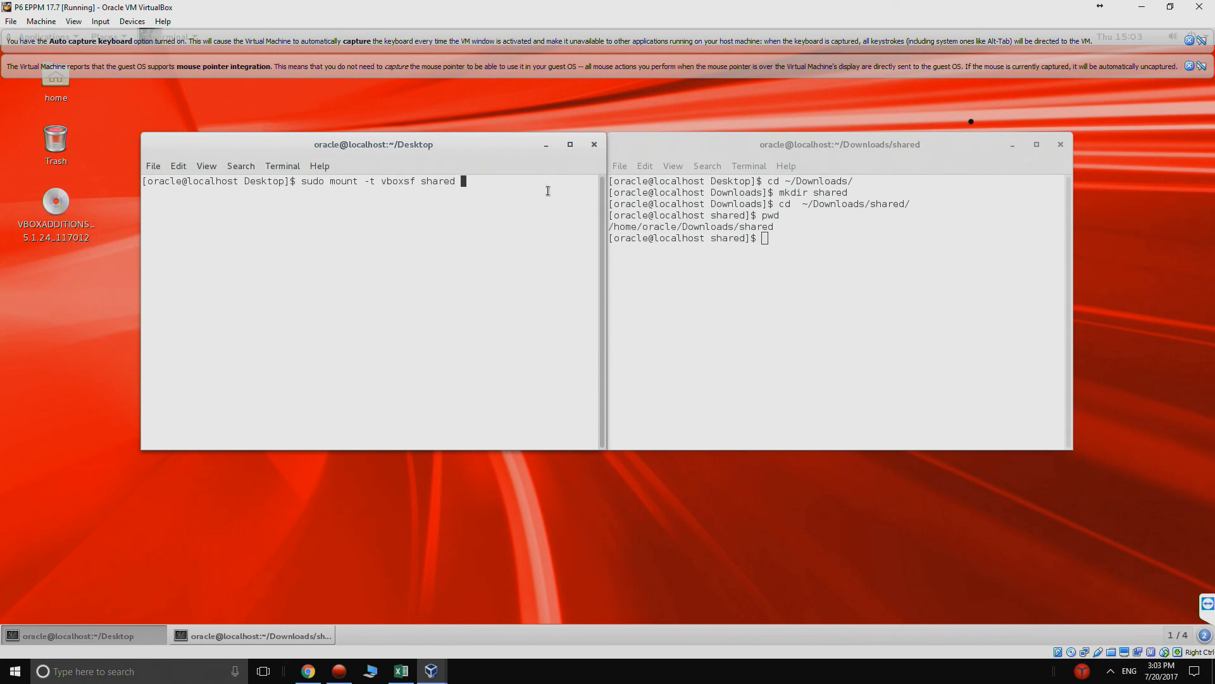
type("/")
key("BackSpace")
- Copy the path /home/oracle/Downloads/shared onto the end of the pending mount command, run it, and submit the sudo password
left_click_drag(773, 227, 601, 226)
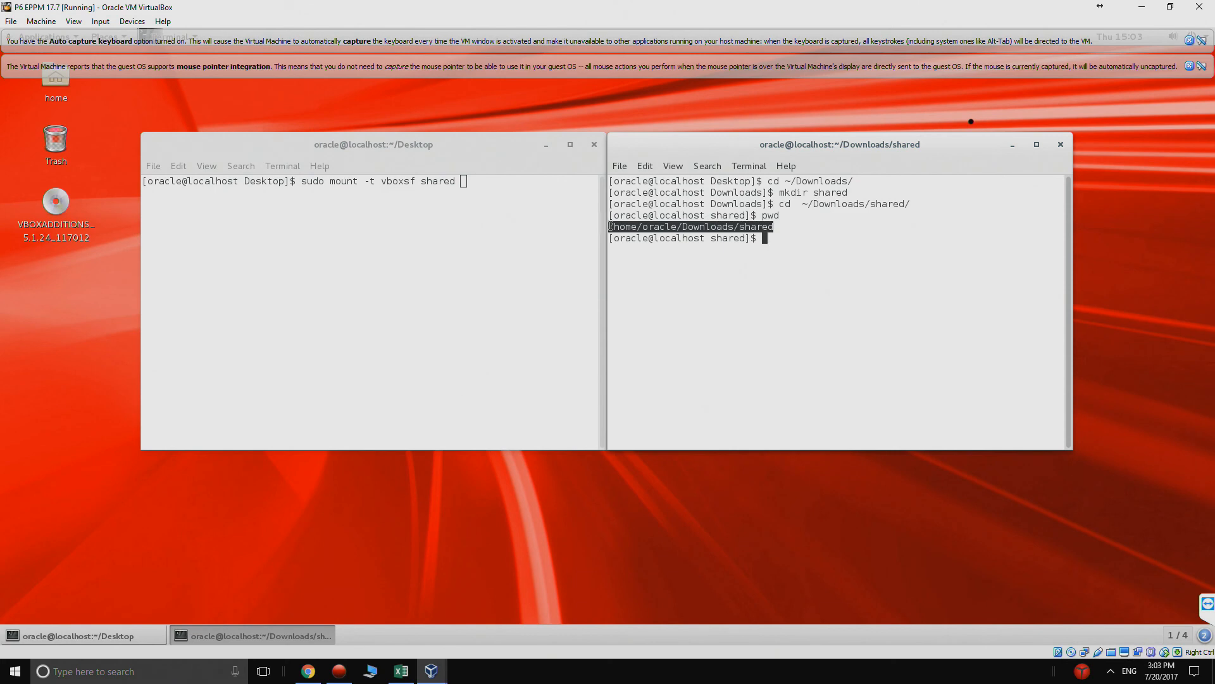
right_click(612, 228)
left_click(637, 262)
left_click(530, 199)
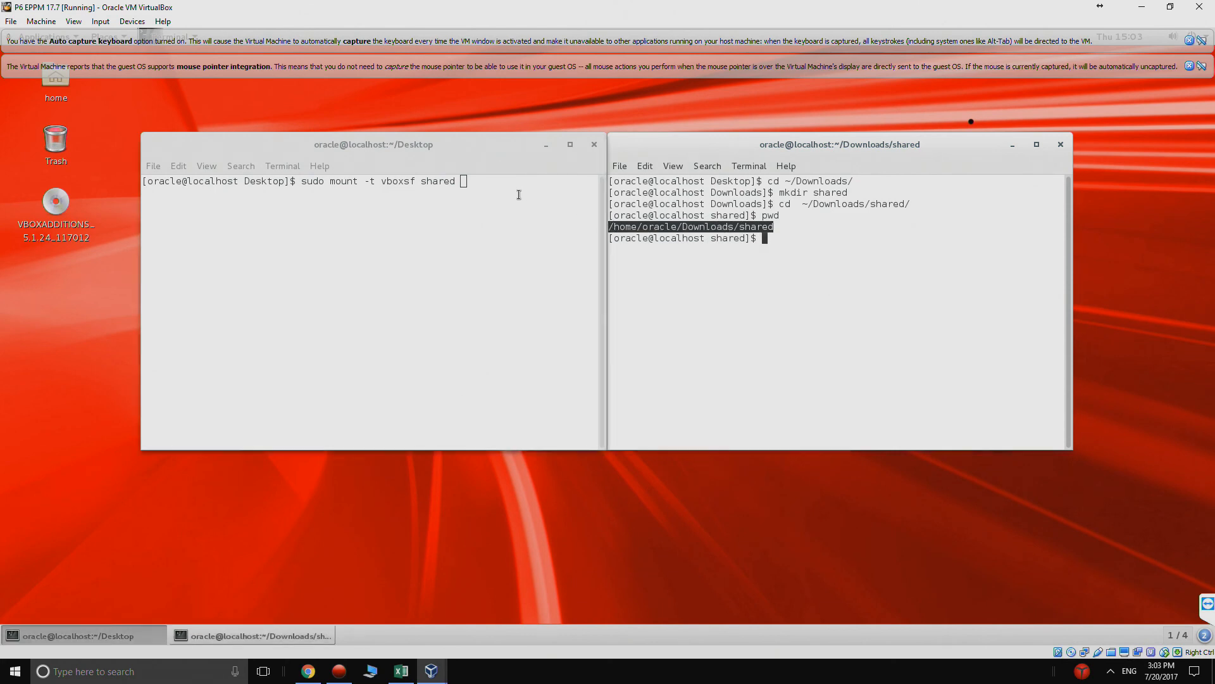
right_click(507, 185)
left_click(519, 235)
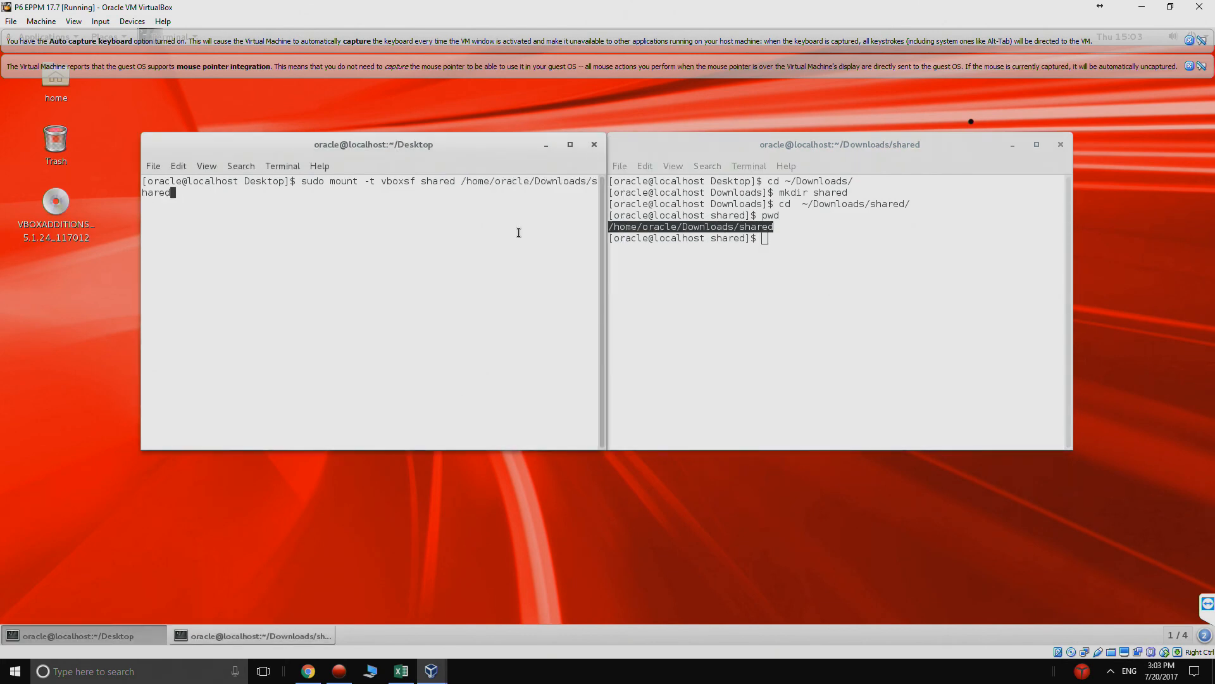
key("Return")
key("Return")
- List the contents of the shared directory with ll twice in the second terminal
left_click(672, 298)
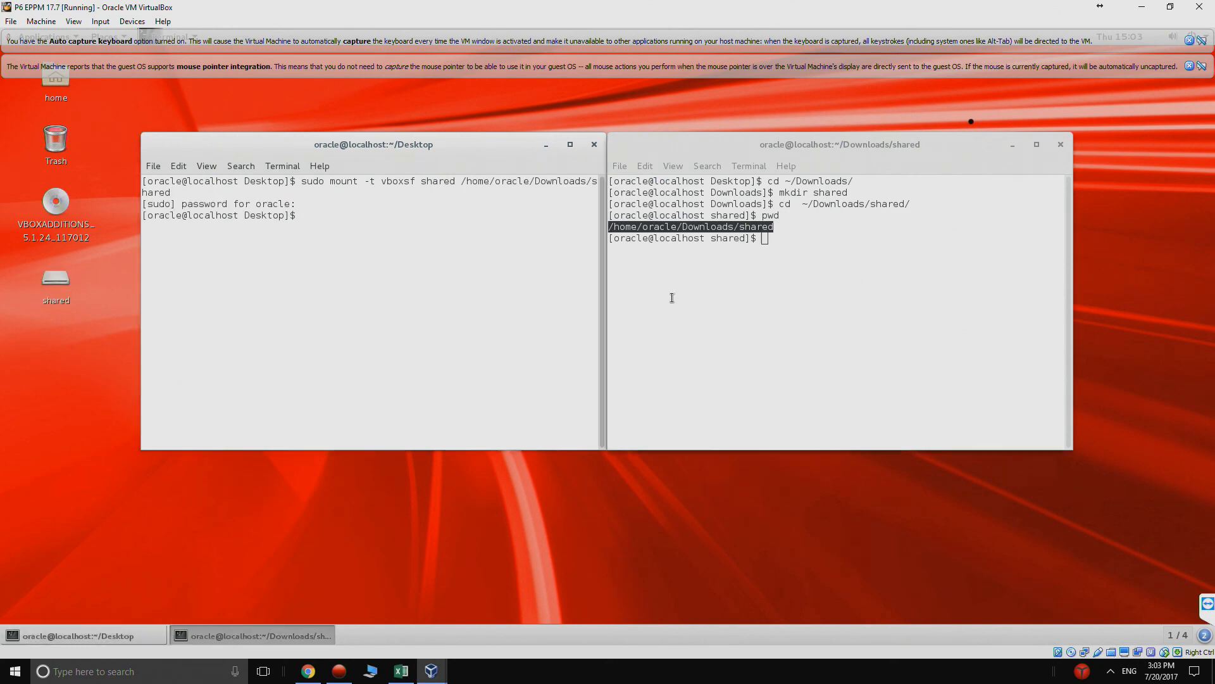
type("ll")
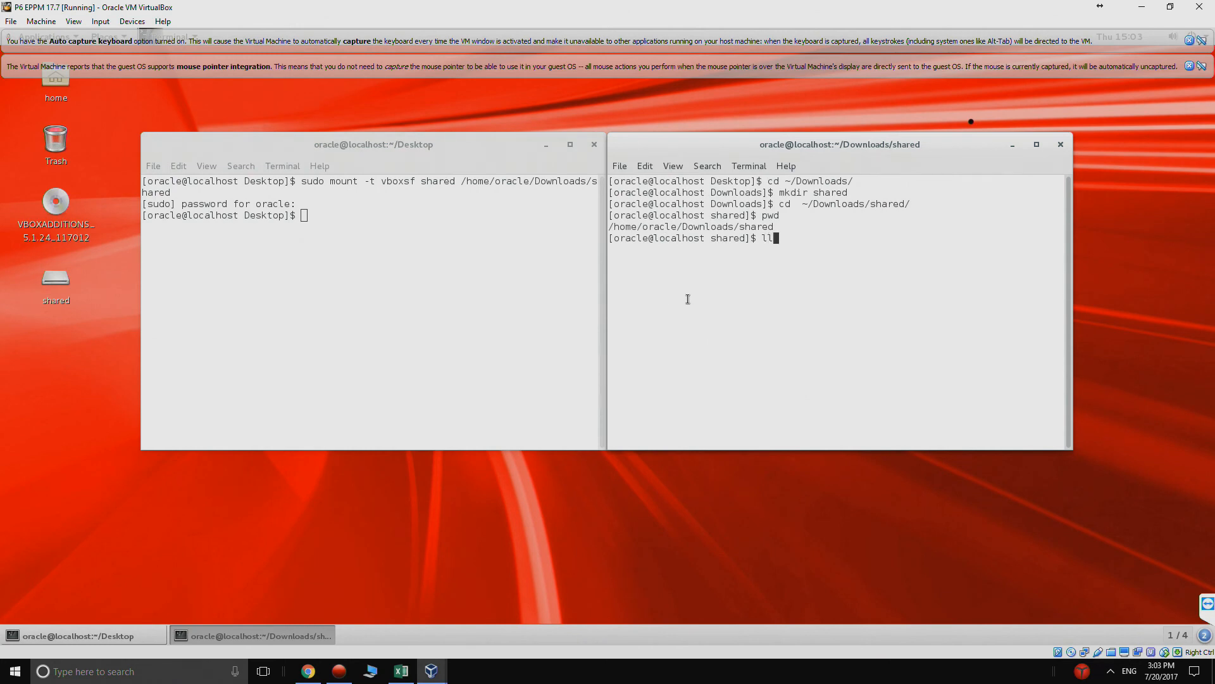
key("Return")
type("ll")
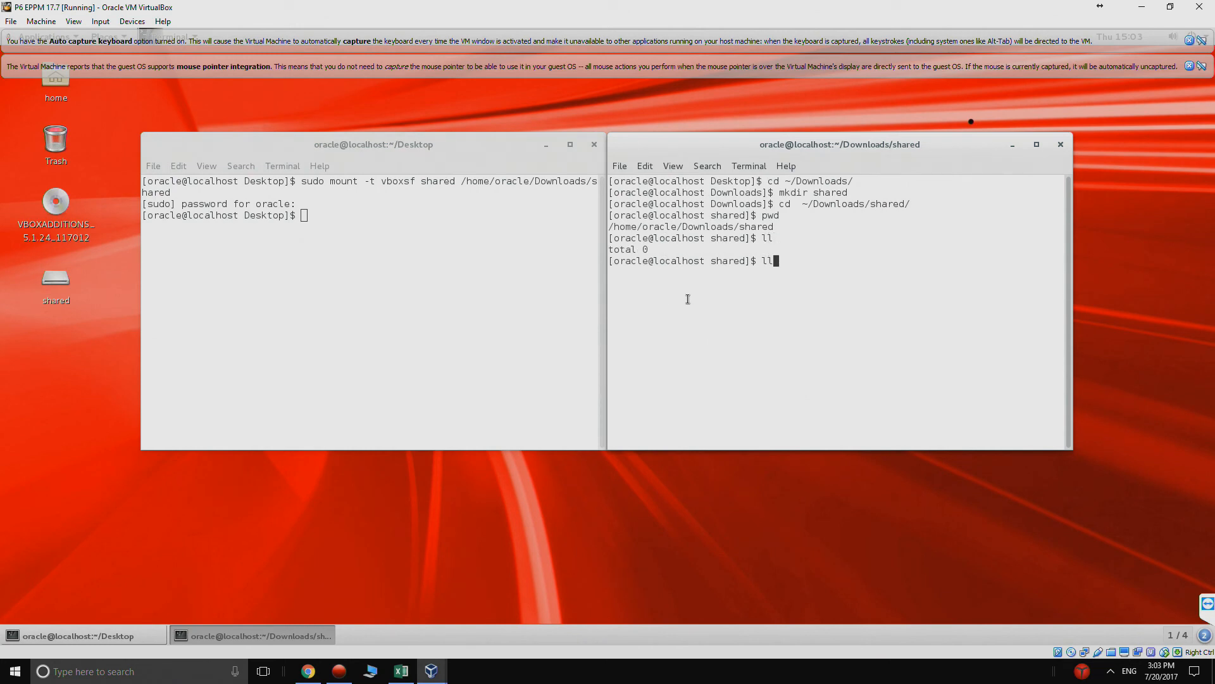
key("Return")
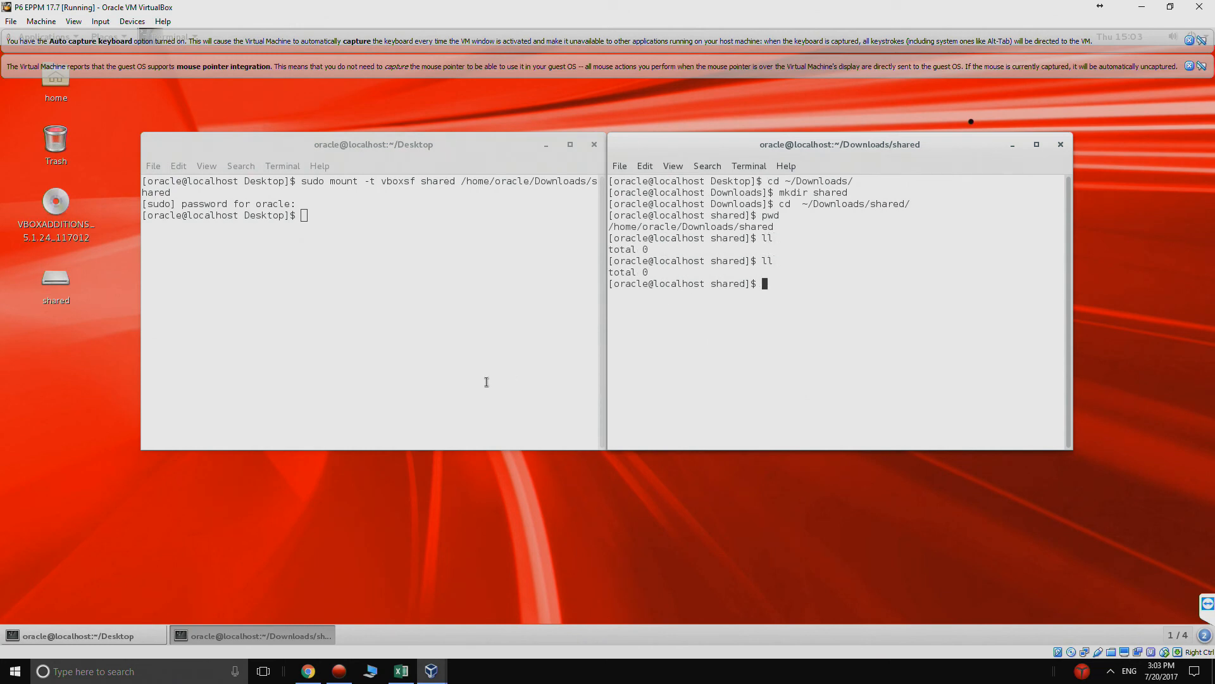
- Open the mounted shared folder from the desktop and check its installation files, allowing mouse capture
double_click(59, 278)
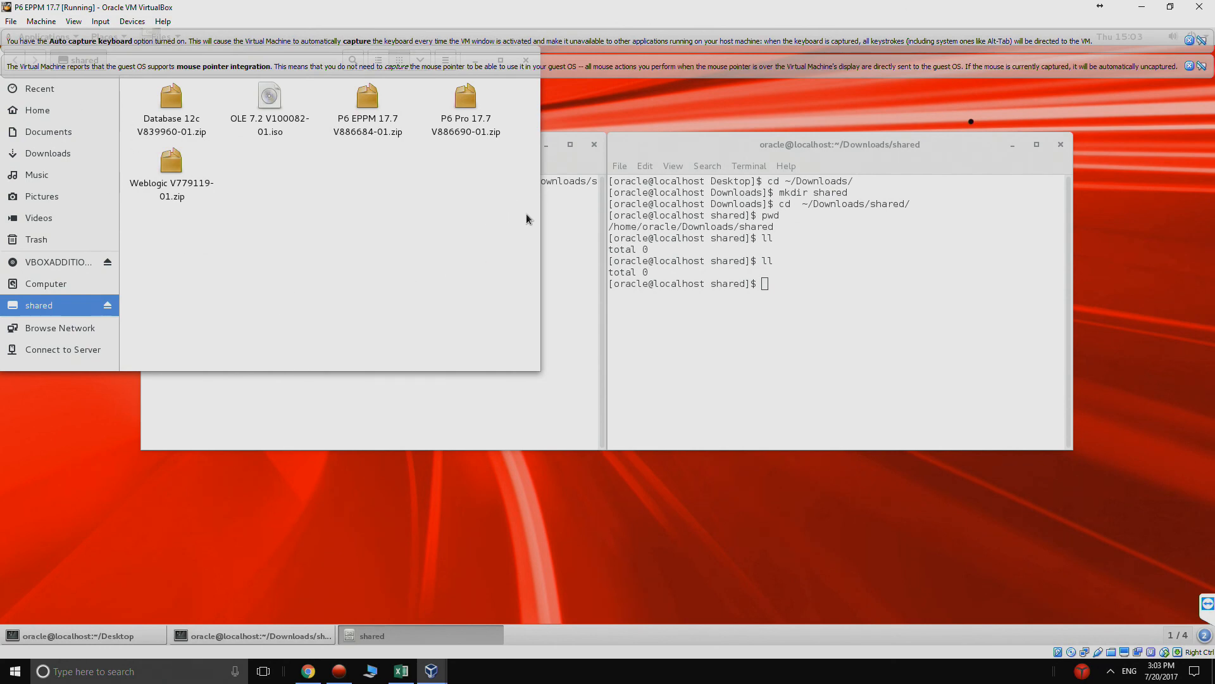
left_click_drag(526, 214, 153, 102)
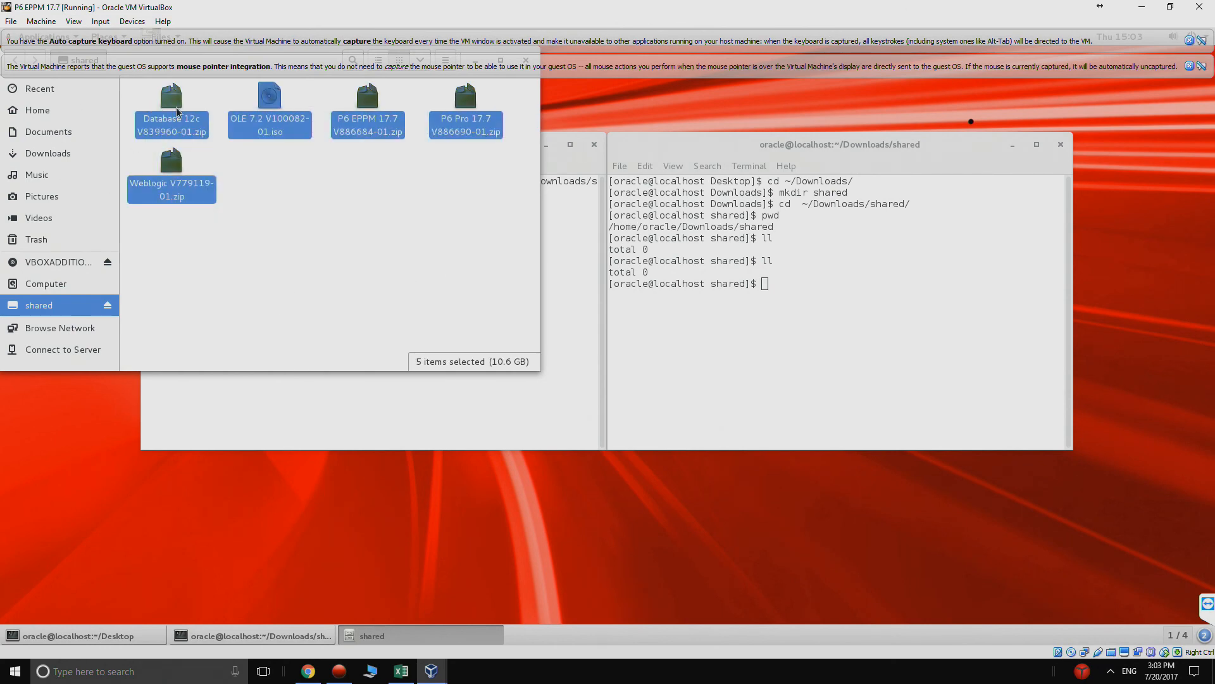
left_click(258, 111)
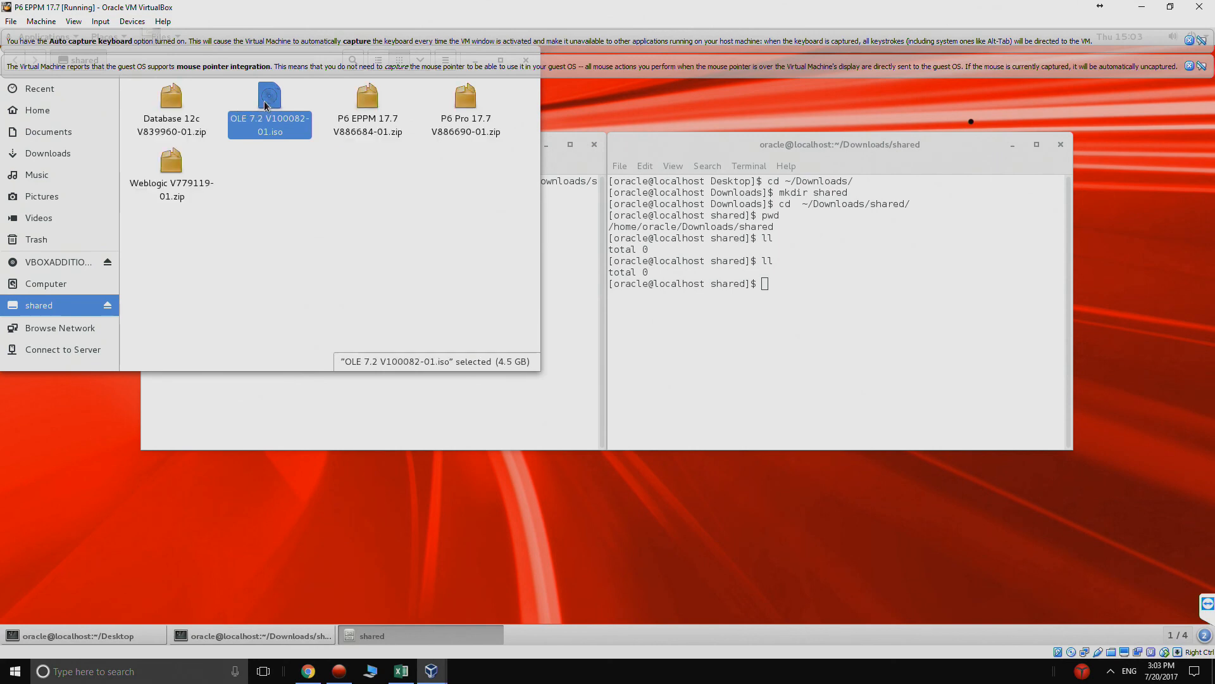
key("Left")
left_click(369, 109)
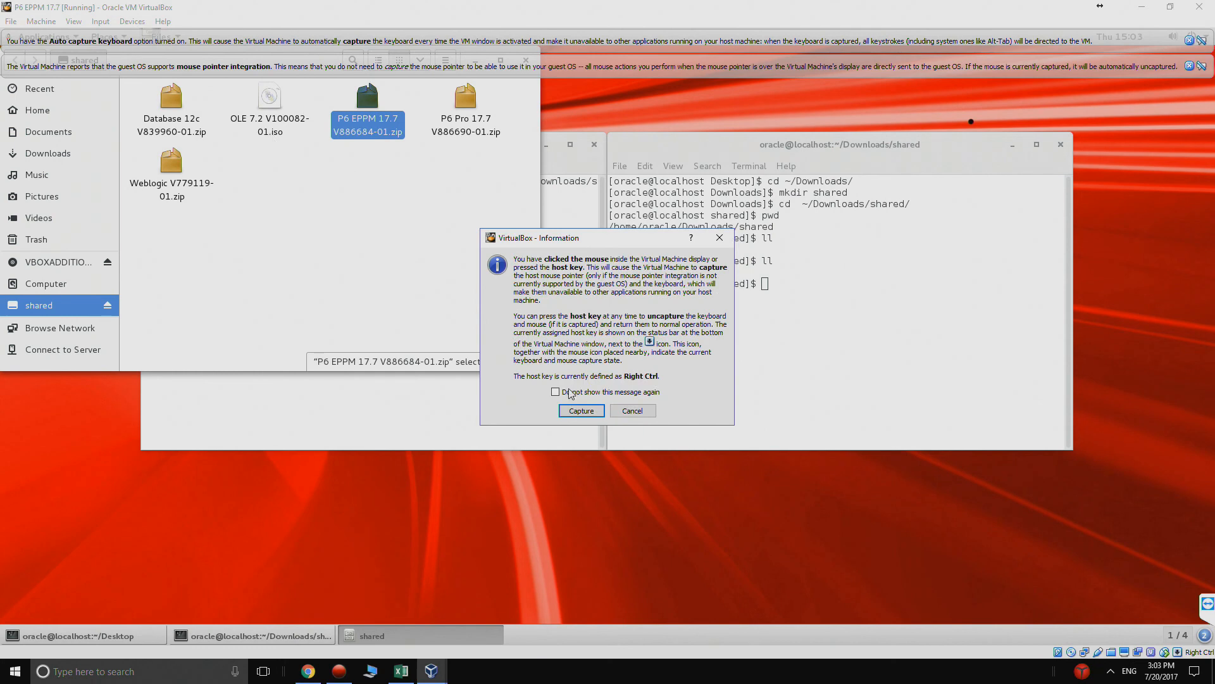
left_click(581, 410)
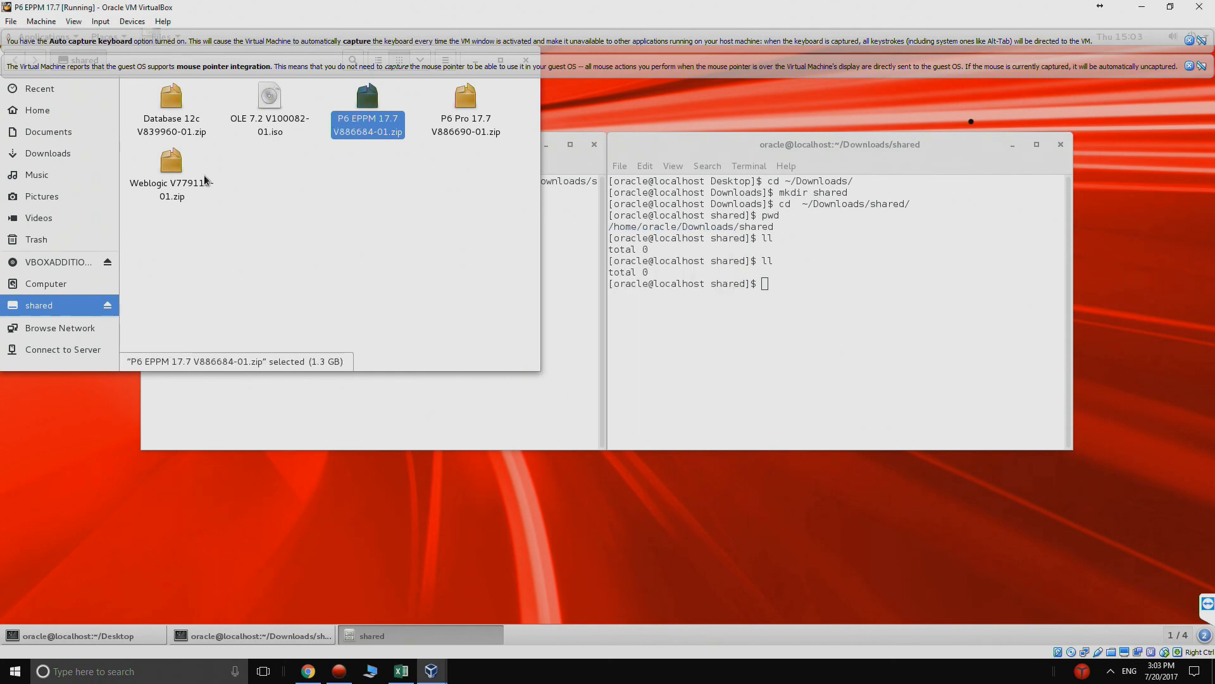
- Copy Weblogic V779119-01.zip from the shared folder to Downloads and dismiss the mouse integration and keyboard capture notices
left_click(179, 181)
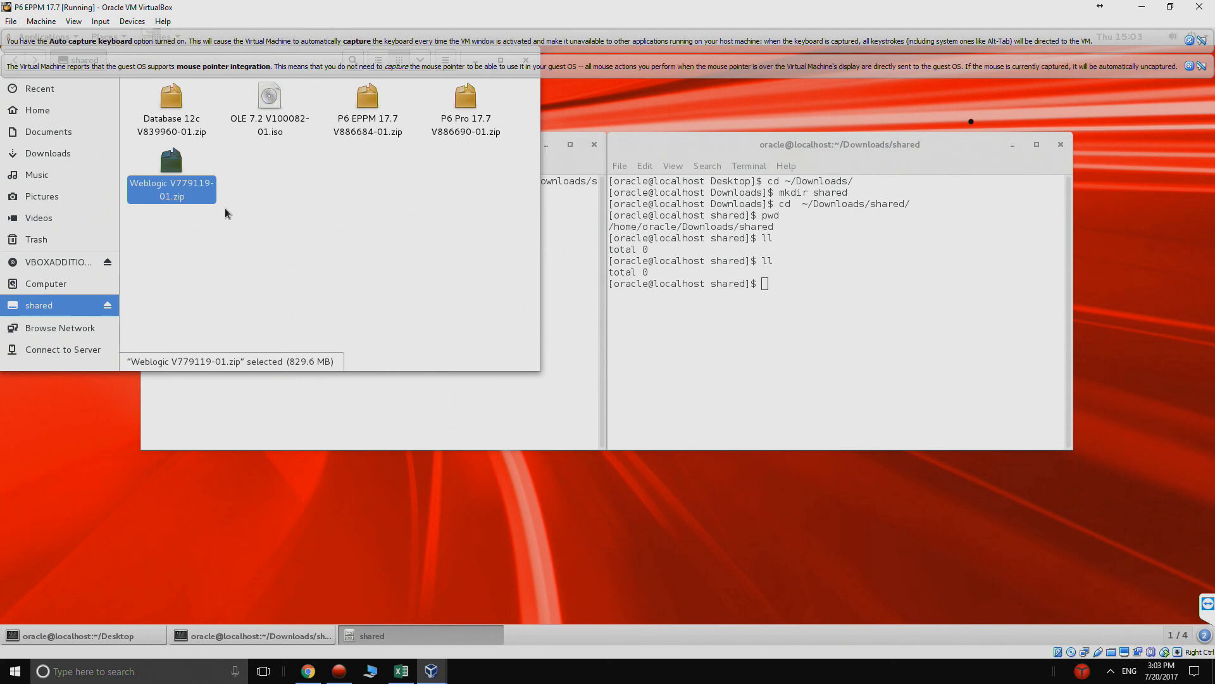
left_click_drag(172, 177, 57, 156)
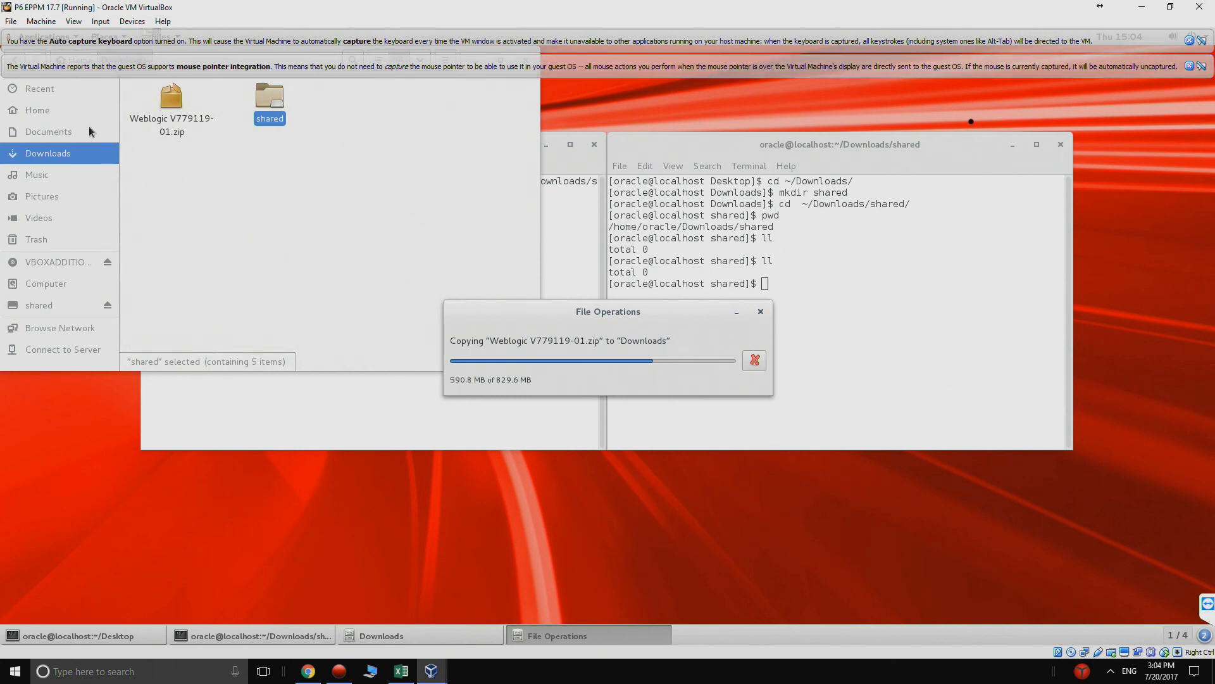
left_click(1189, 67)
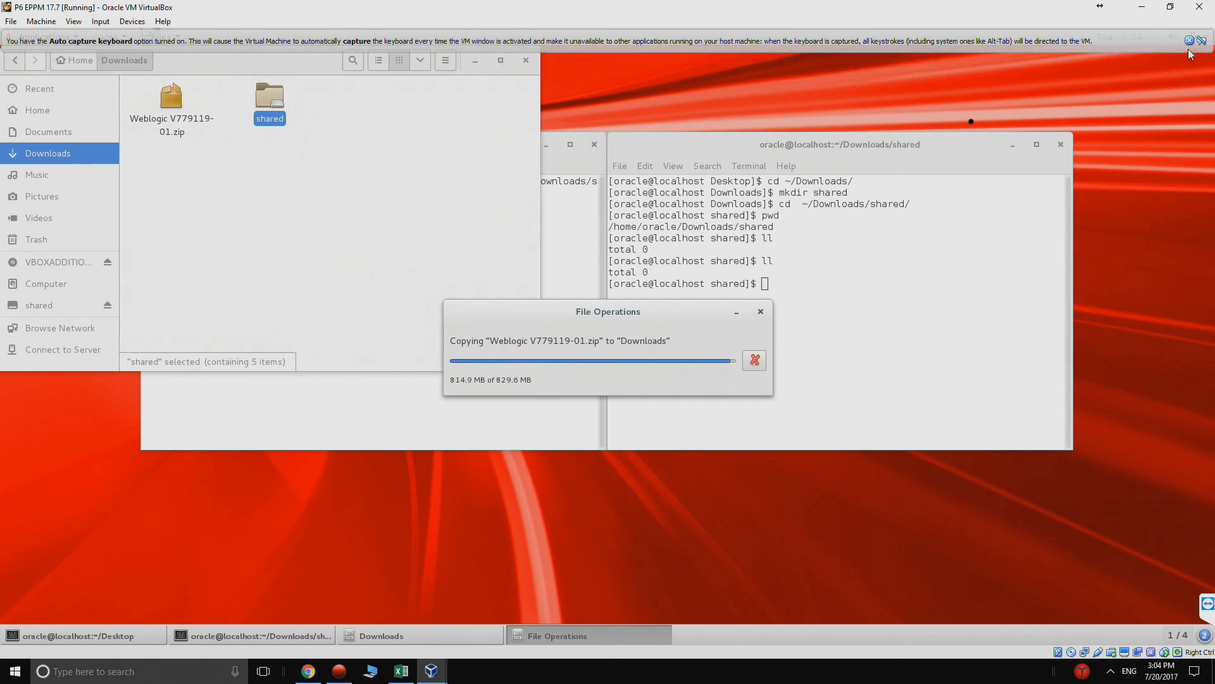
left_click(1190, 40)
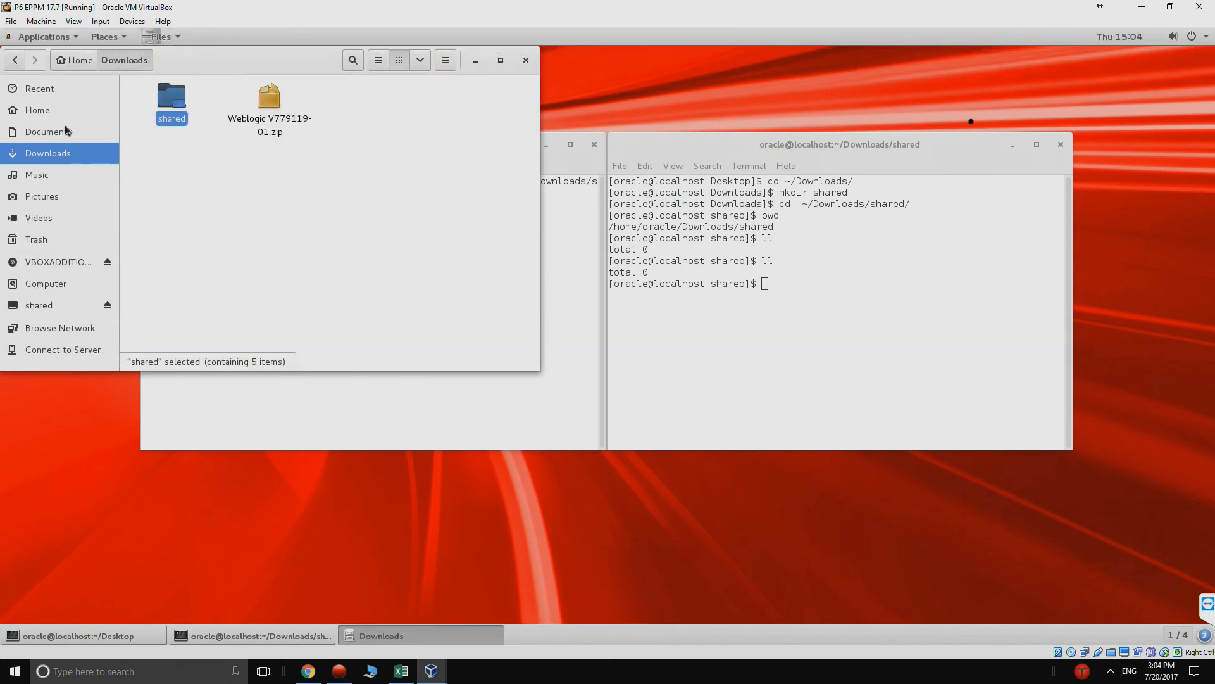
- Copy P6 EPPM 17.7 V886684-01.zip from the shared folder to Downloads and return to the shared folder
left_click(45, 306)
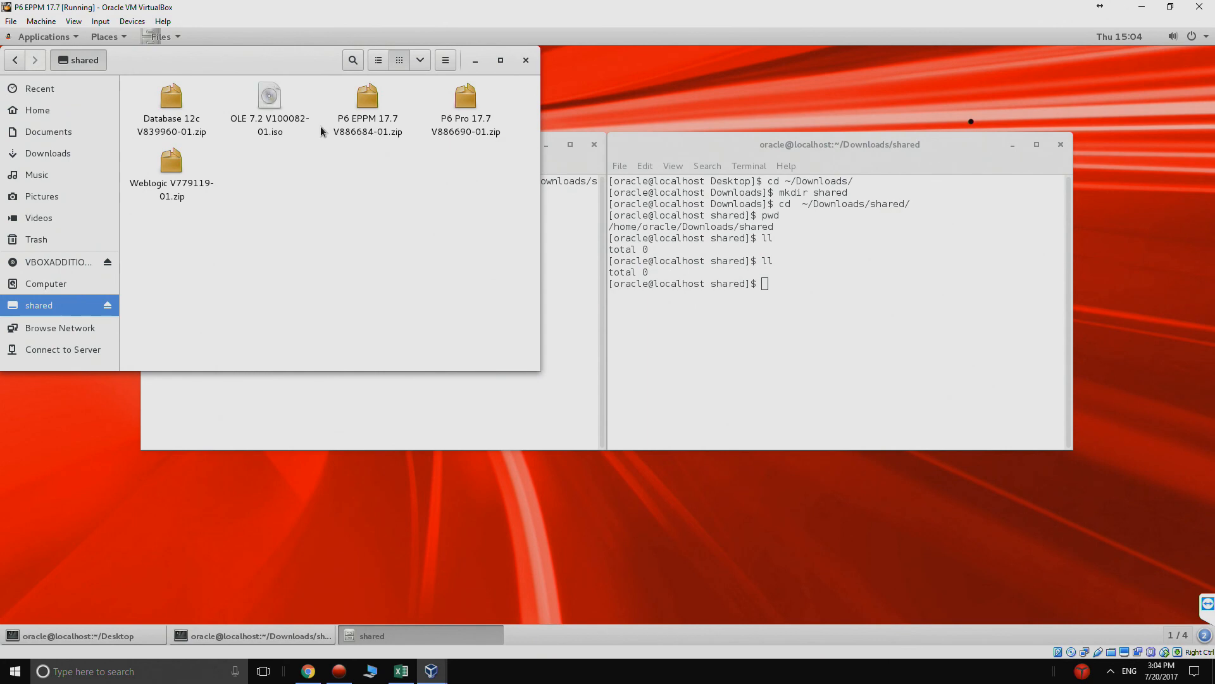
left_click_drag(370, 103, 74, 155)
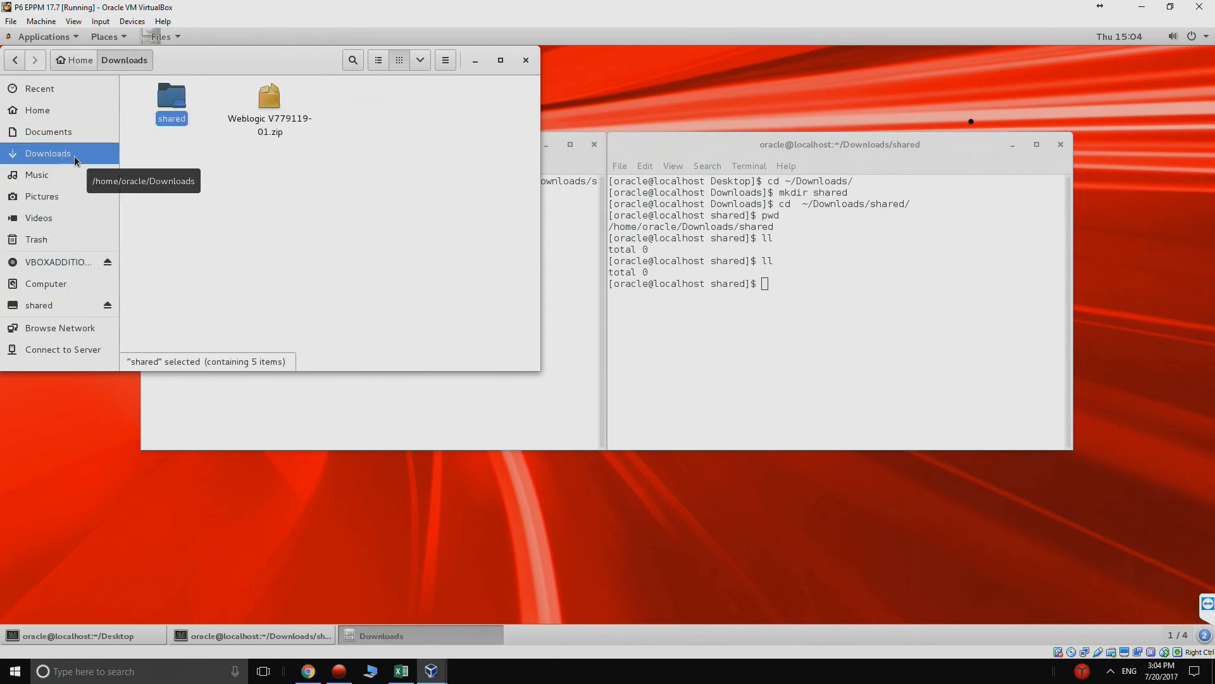
left_click(19, 66)
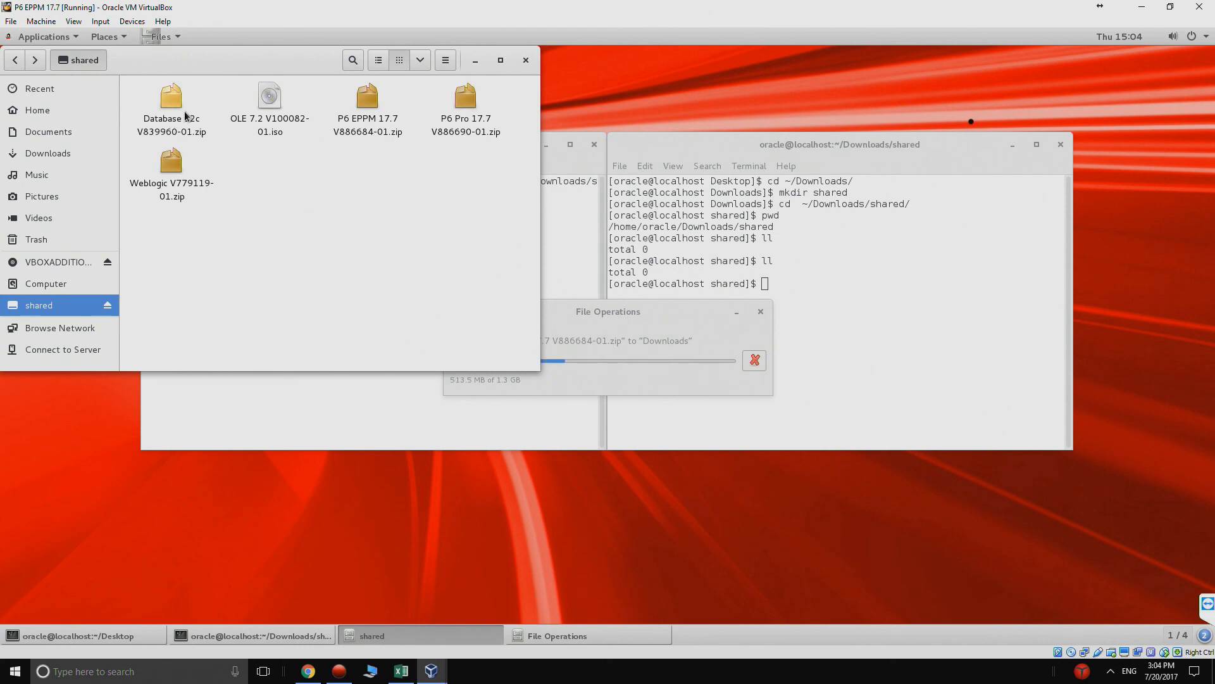
- Copy Database 12c V839960-01.zip from the shared folder to Downloads, cancelling the replacement of the Weblogic file
left_click_drag(169, 162, 54, 303)
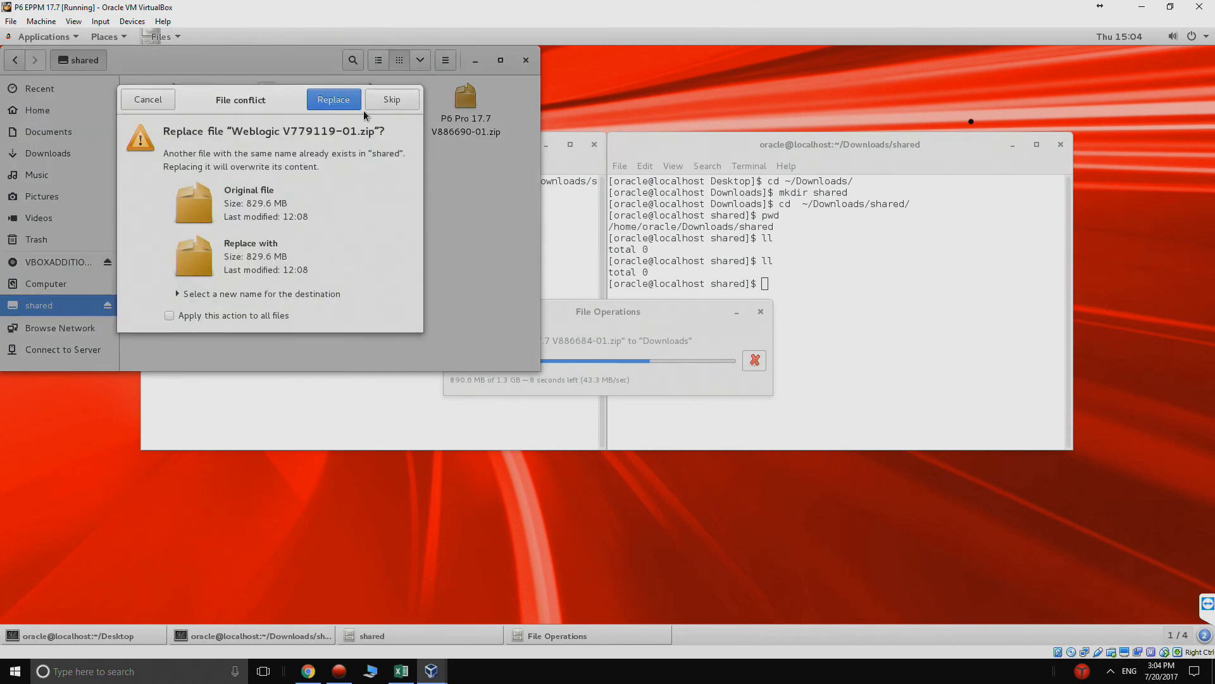
left_click(166, 100)
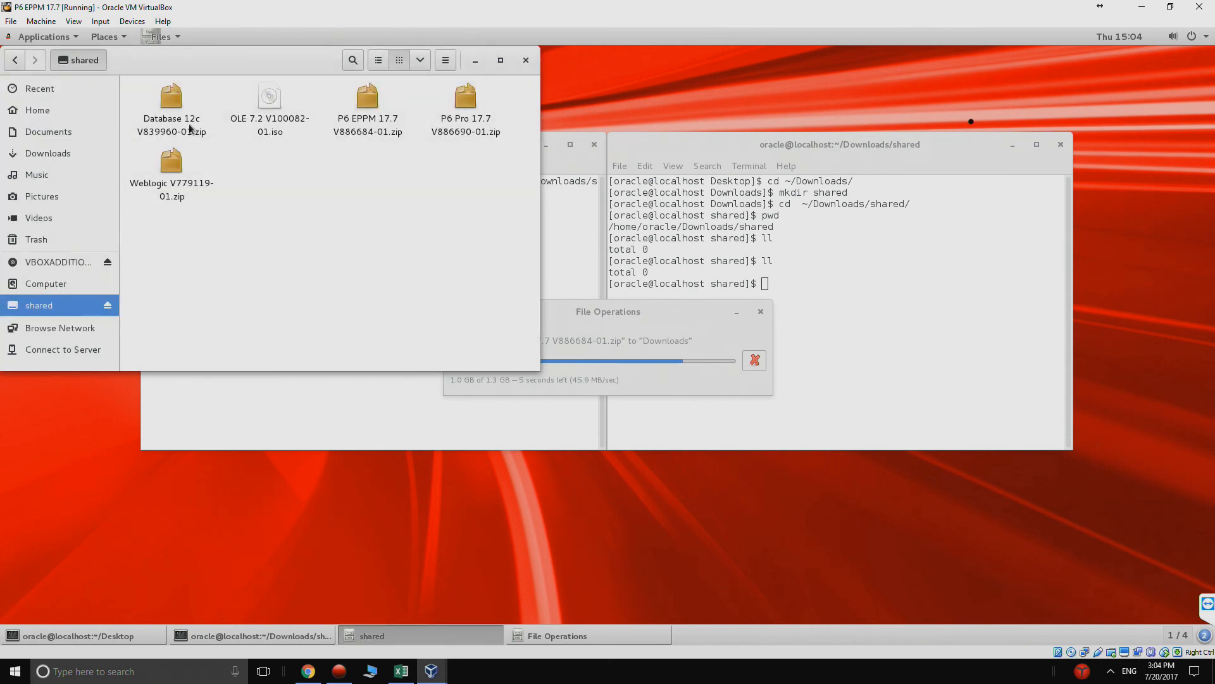
left_click_drag(172, 108, 139, 180)
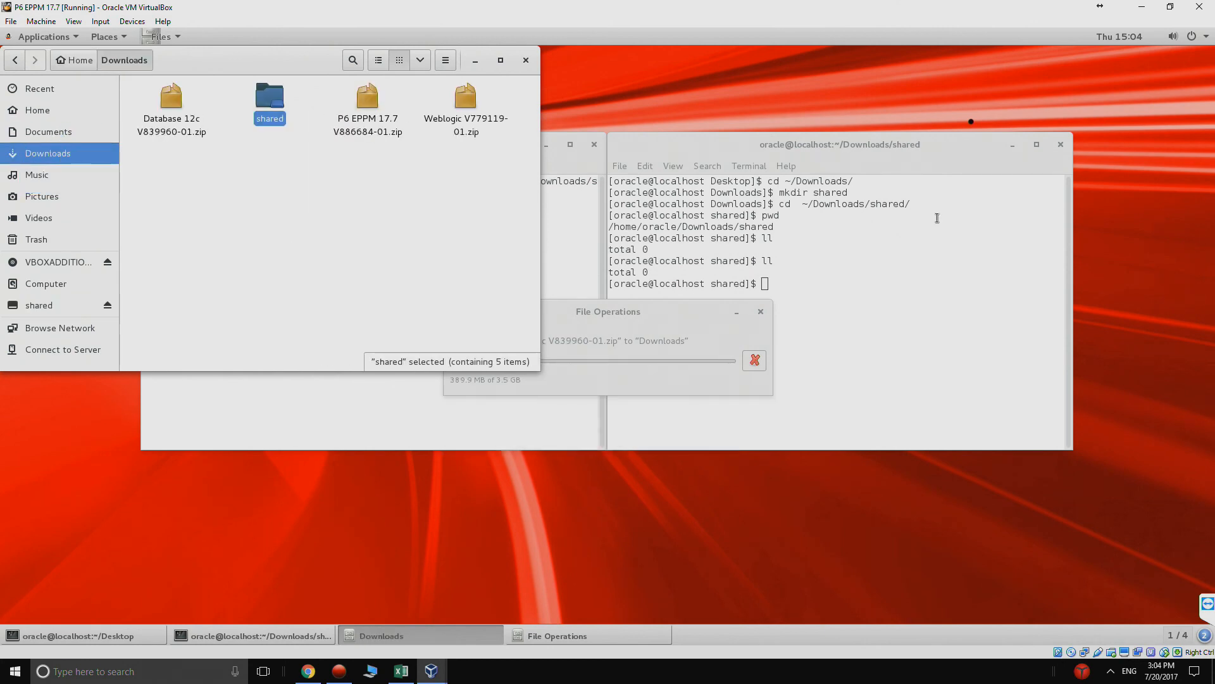
- Minimize both terminal windows and place the Downloads window and the File Operations progress window side by side without overlap
left_click(1013, 144)
left_click_drag(290, 69, 361, 280)
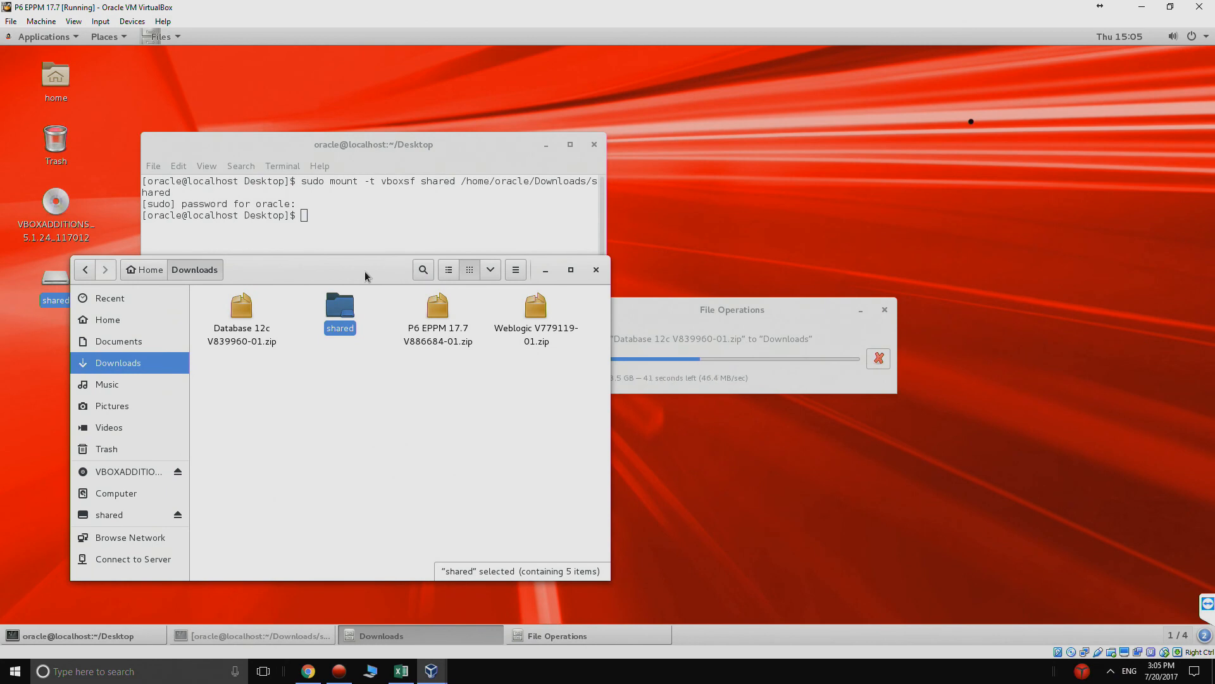
left_click(547, 145)
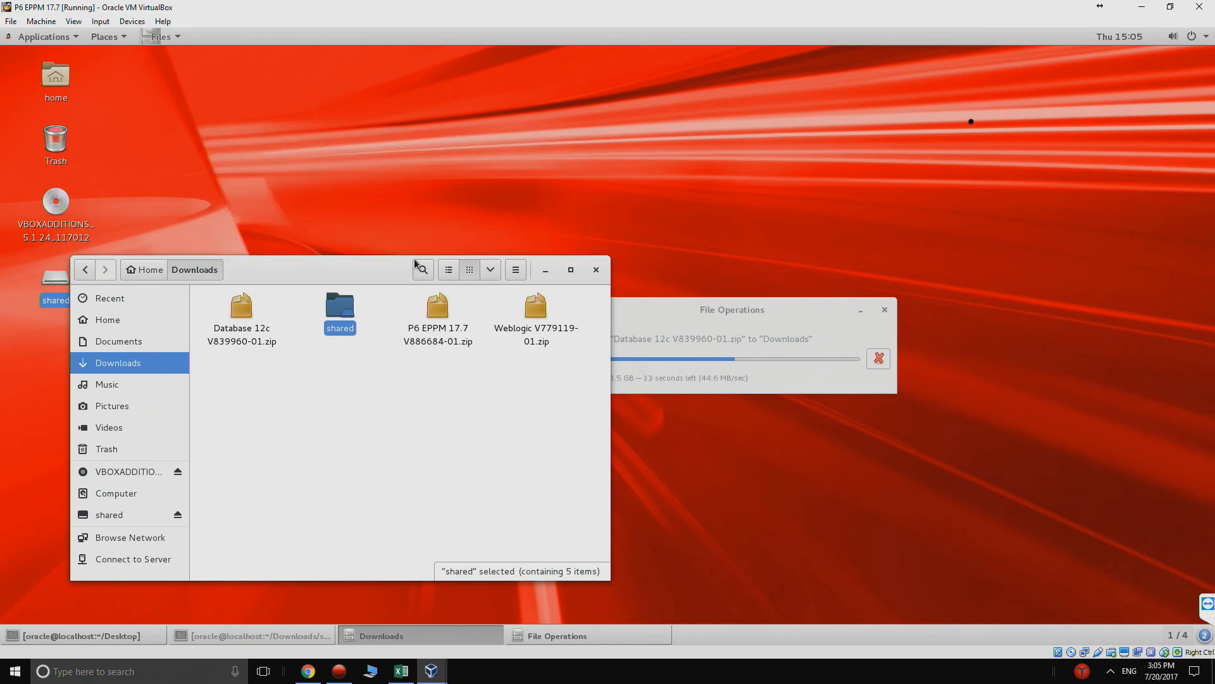
left_click_drag(401, 269, 486, 152)
left_click_drag(745, 312, 904, 310)
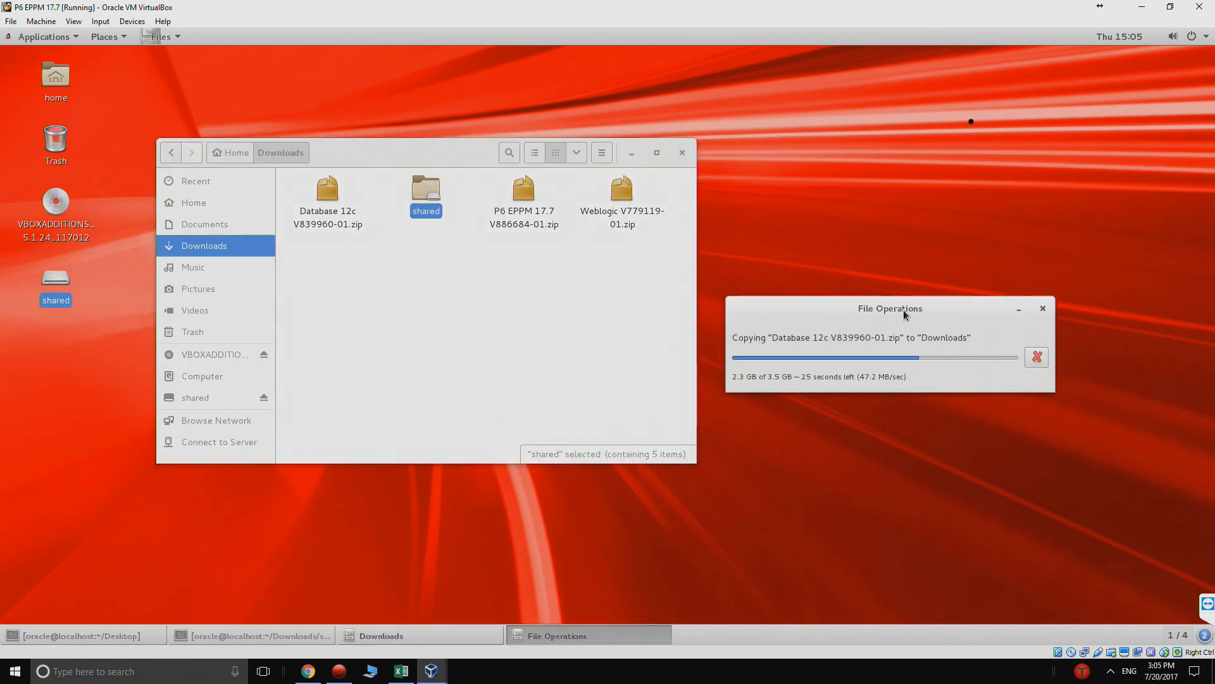